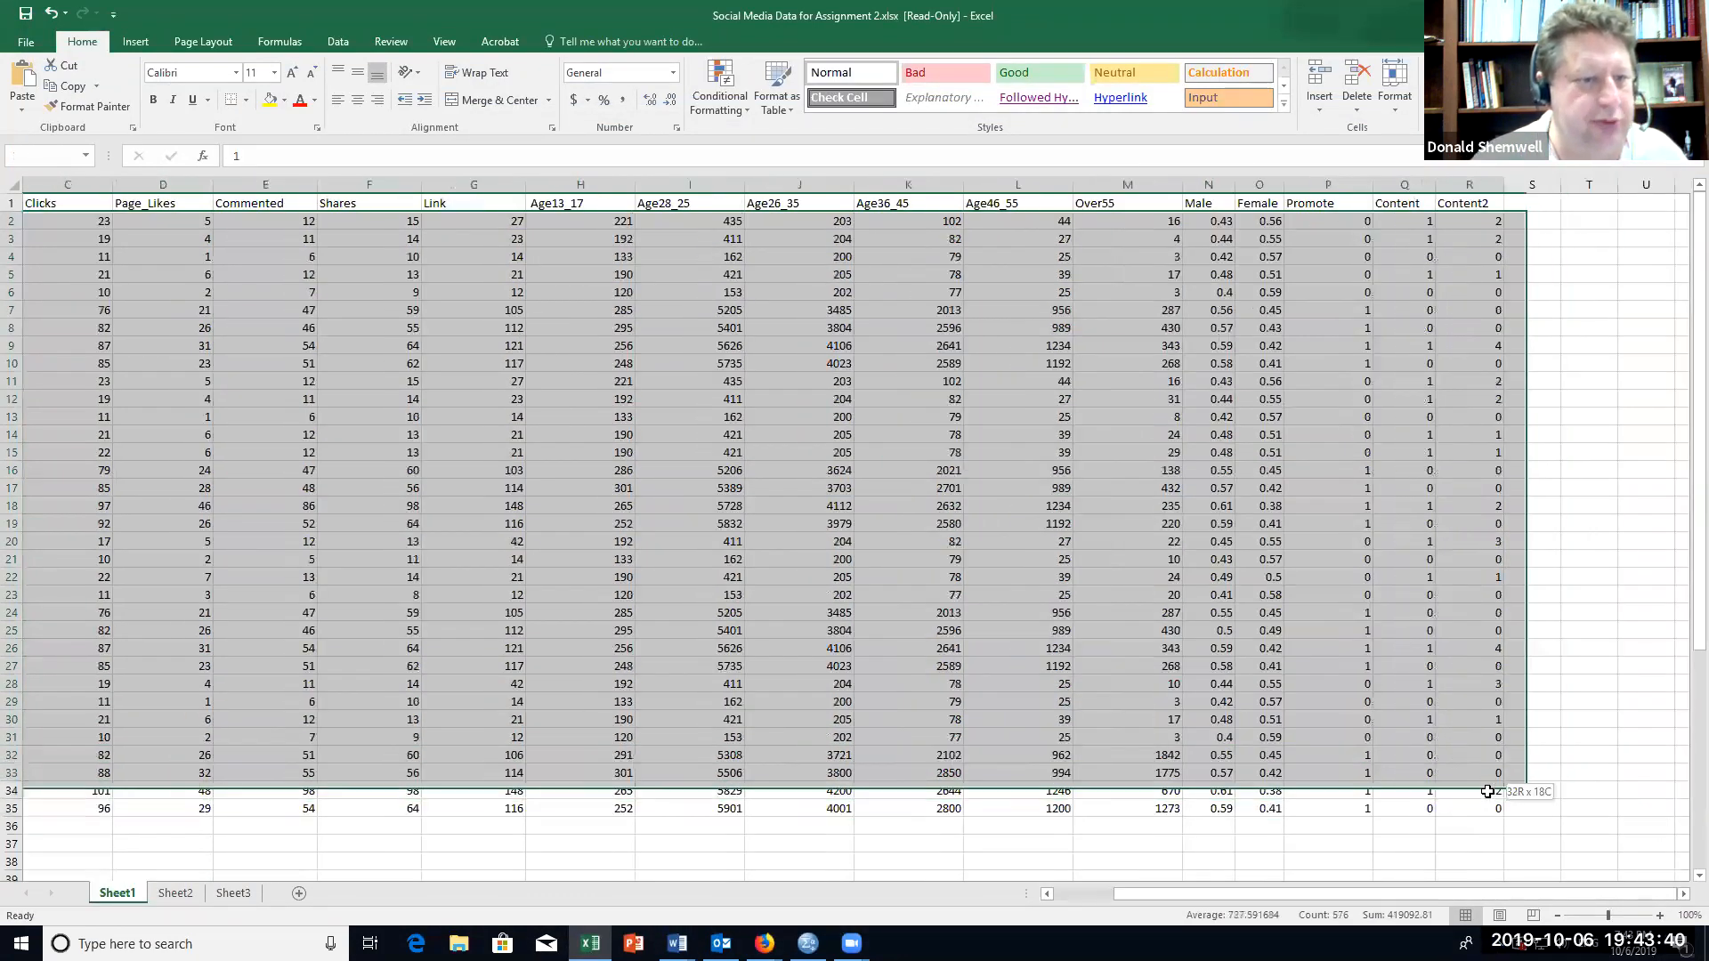
Step: Copy the spreadsheet's data rows A2:R35, leaving out the header row
key(ctrl+c)
key(ctrl+q)
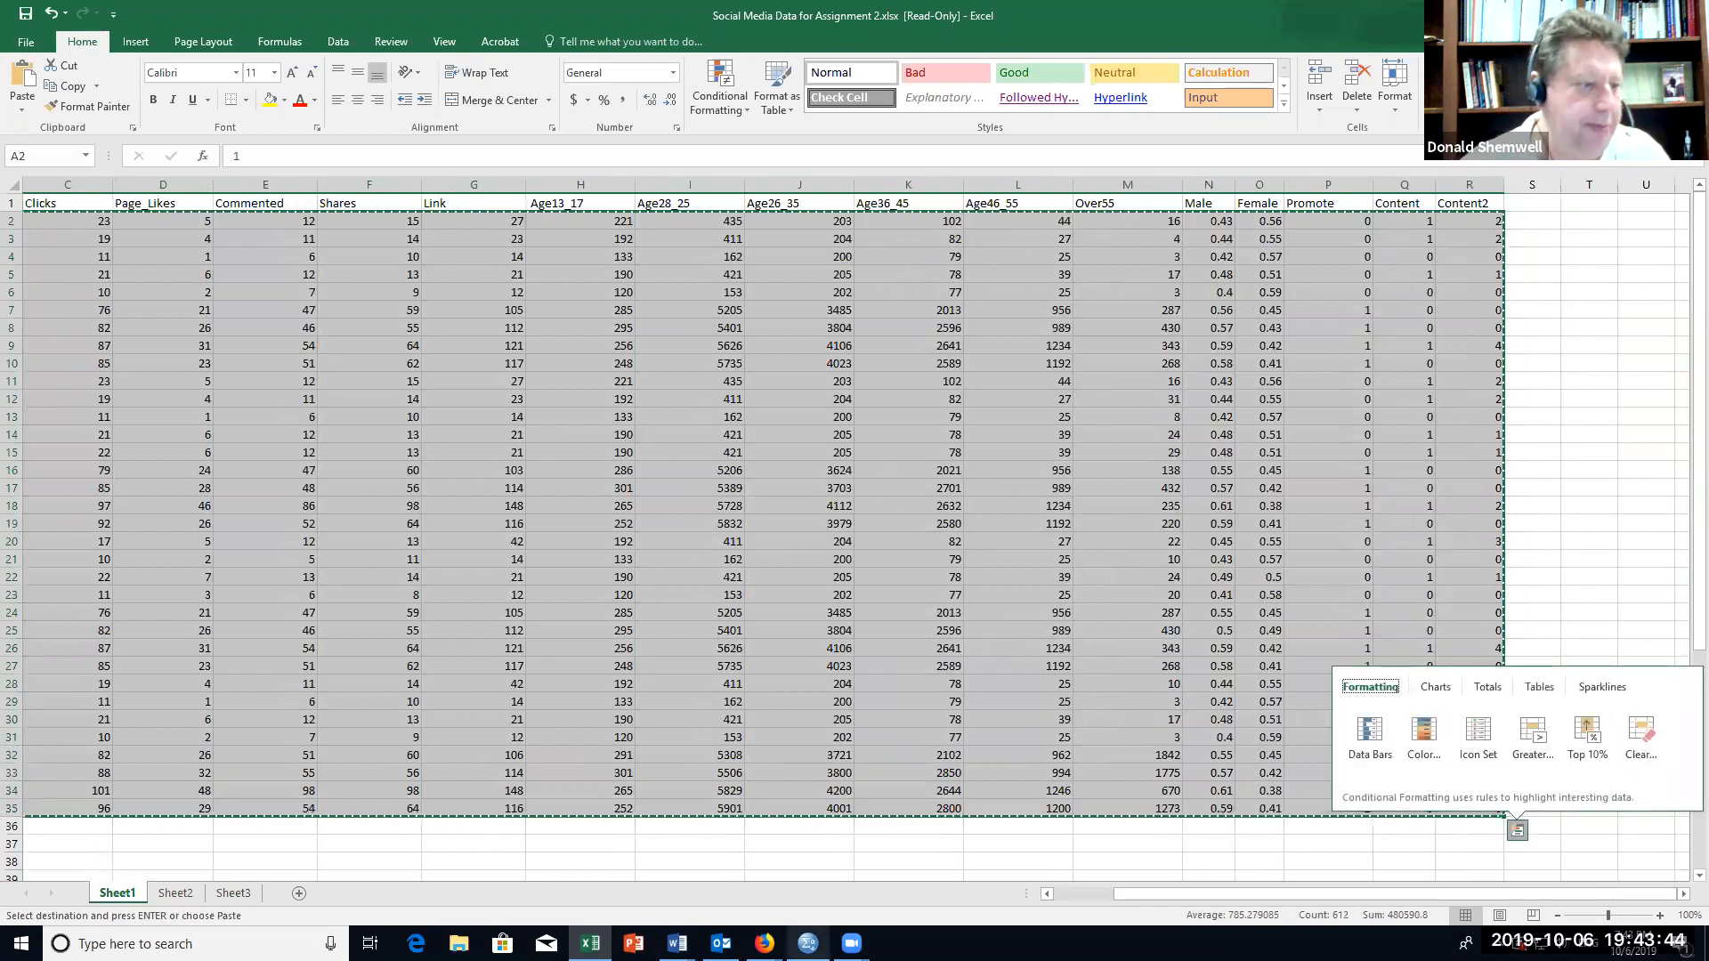
Step: Switch to SPSS Statistics and try to paste the copied data into the empty variable definitions
click(808, 944)
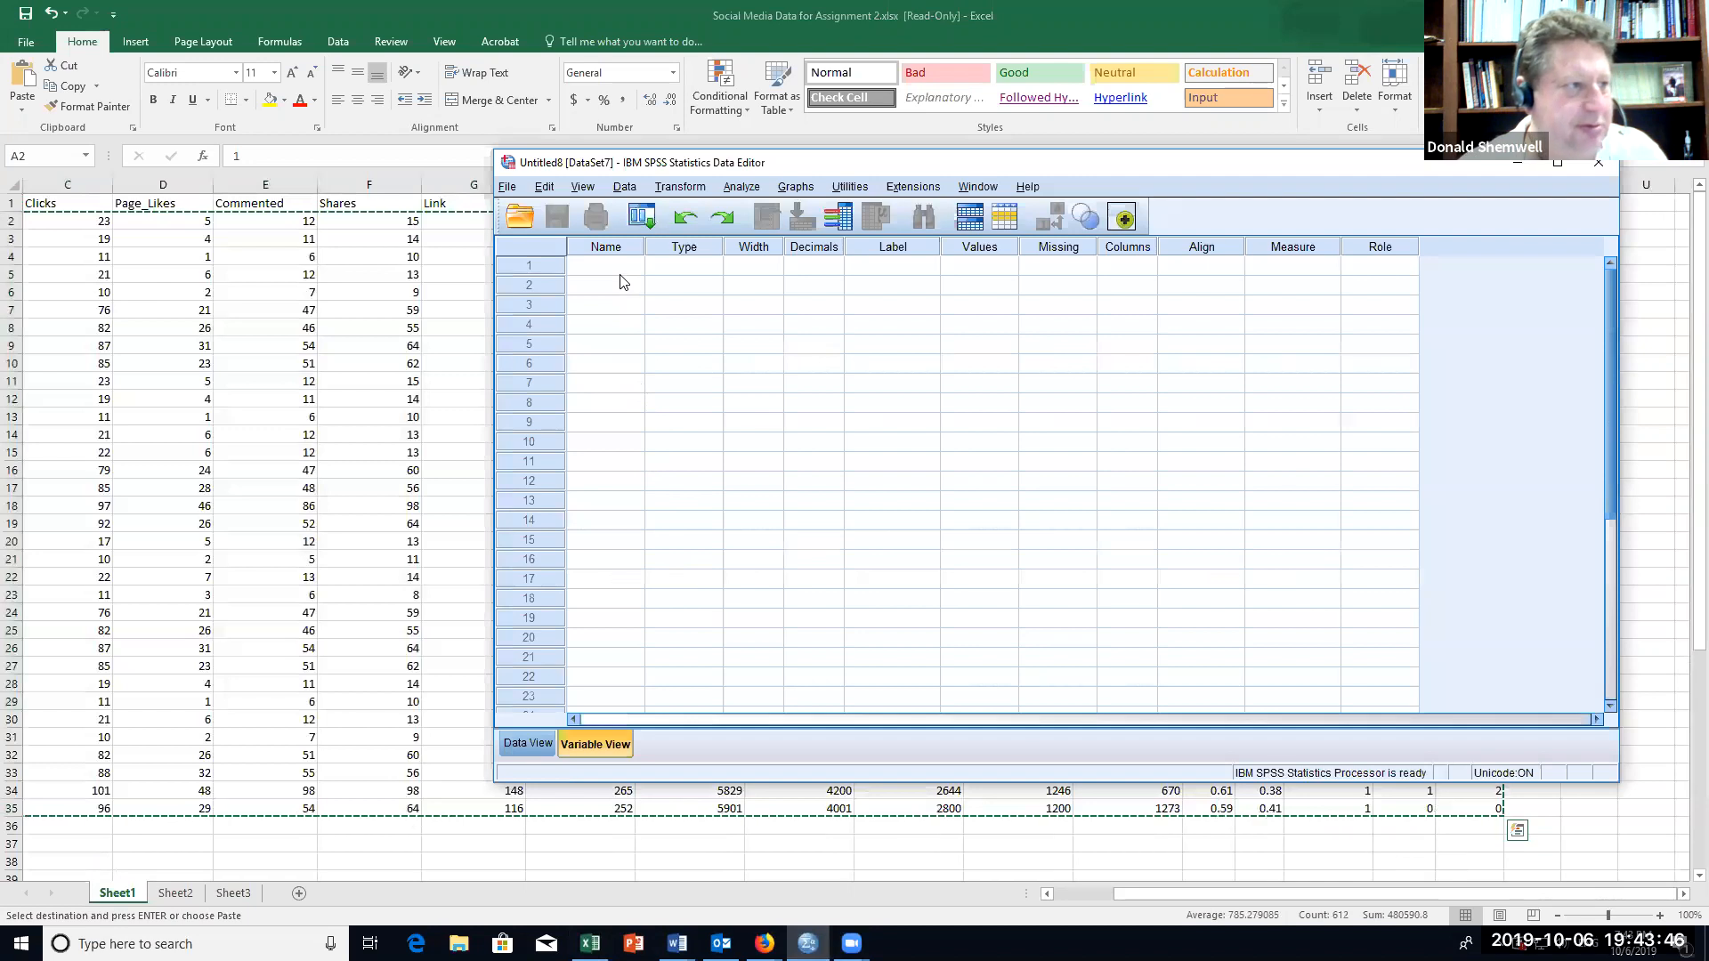
key(ctrl+v)
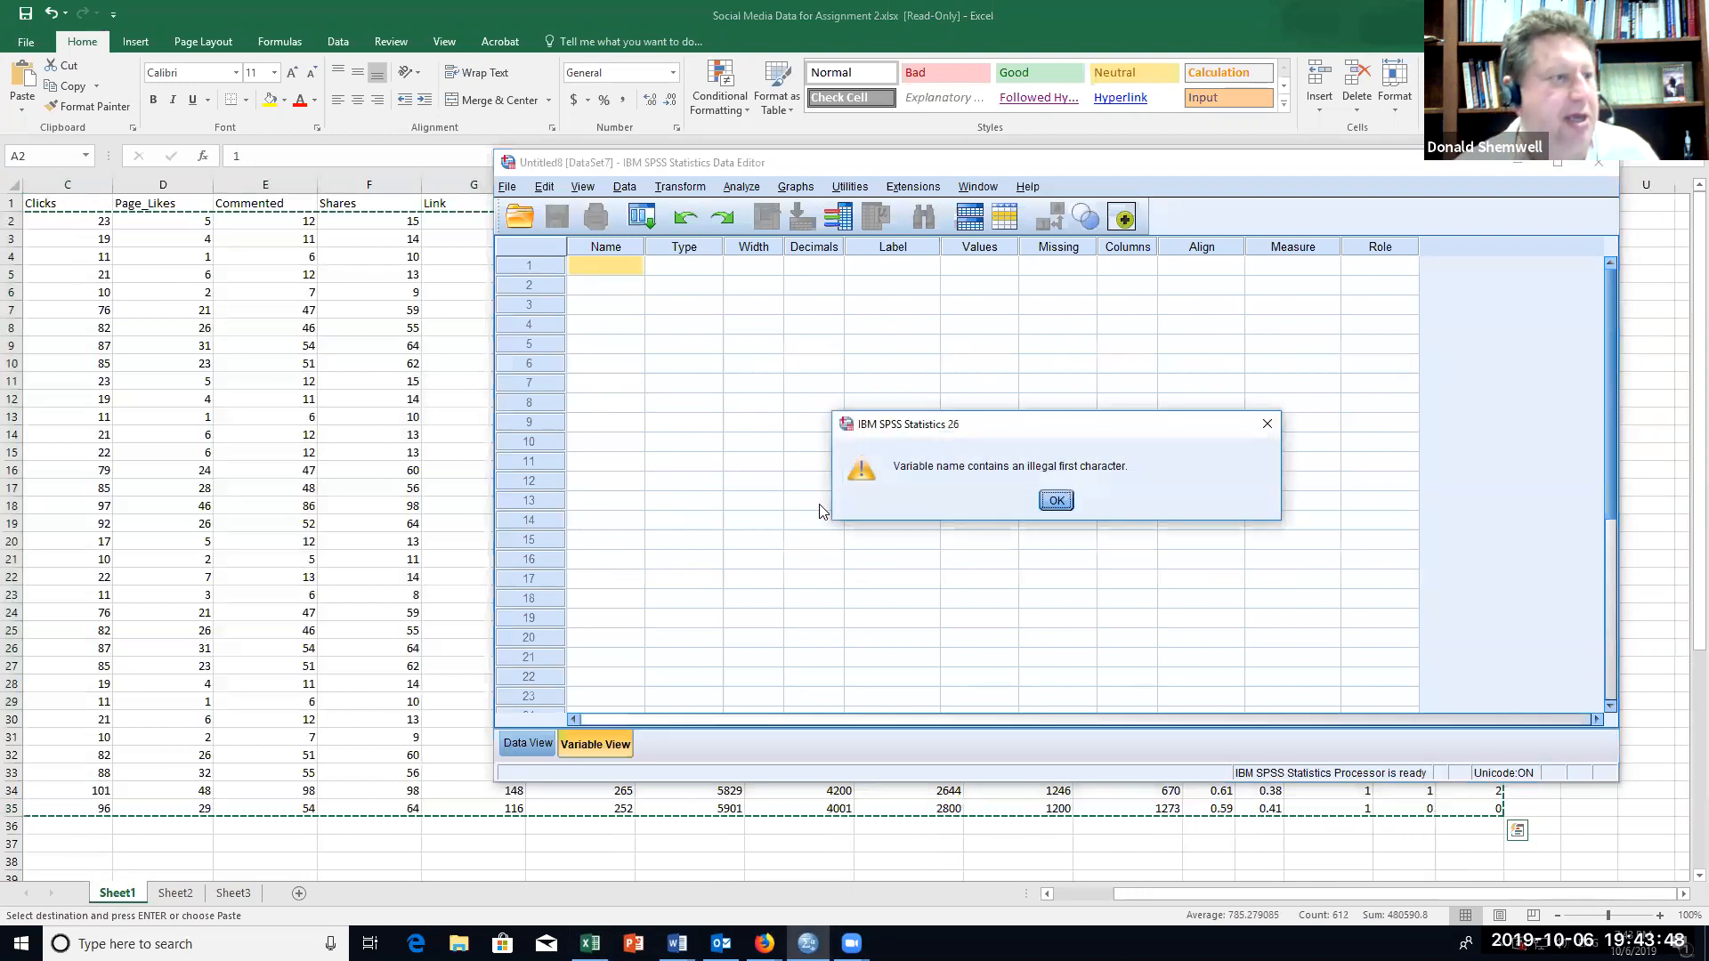
click(1055, 502)
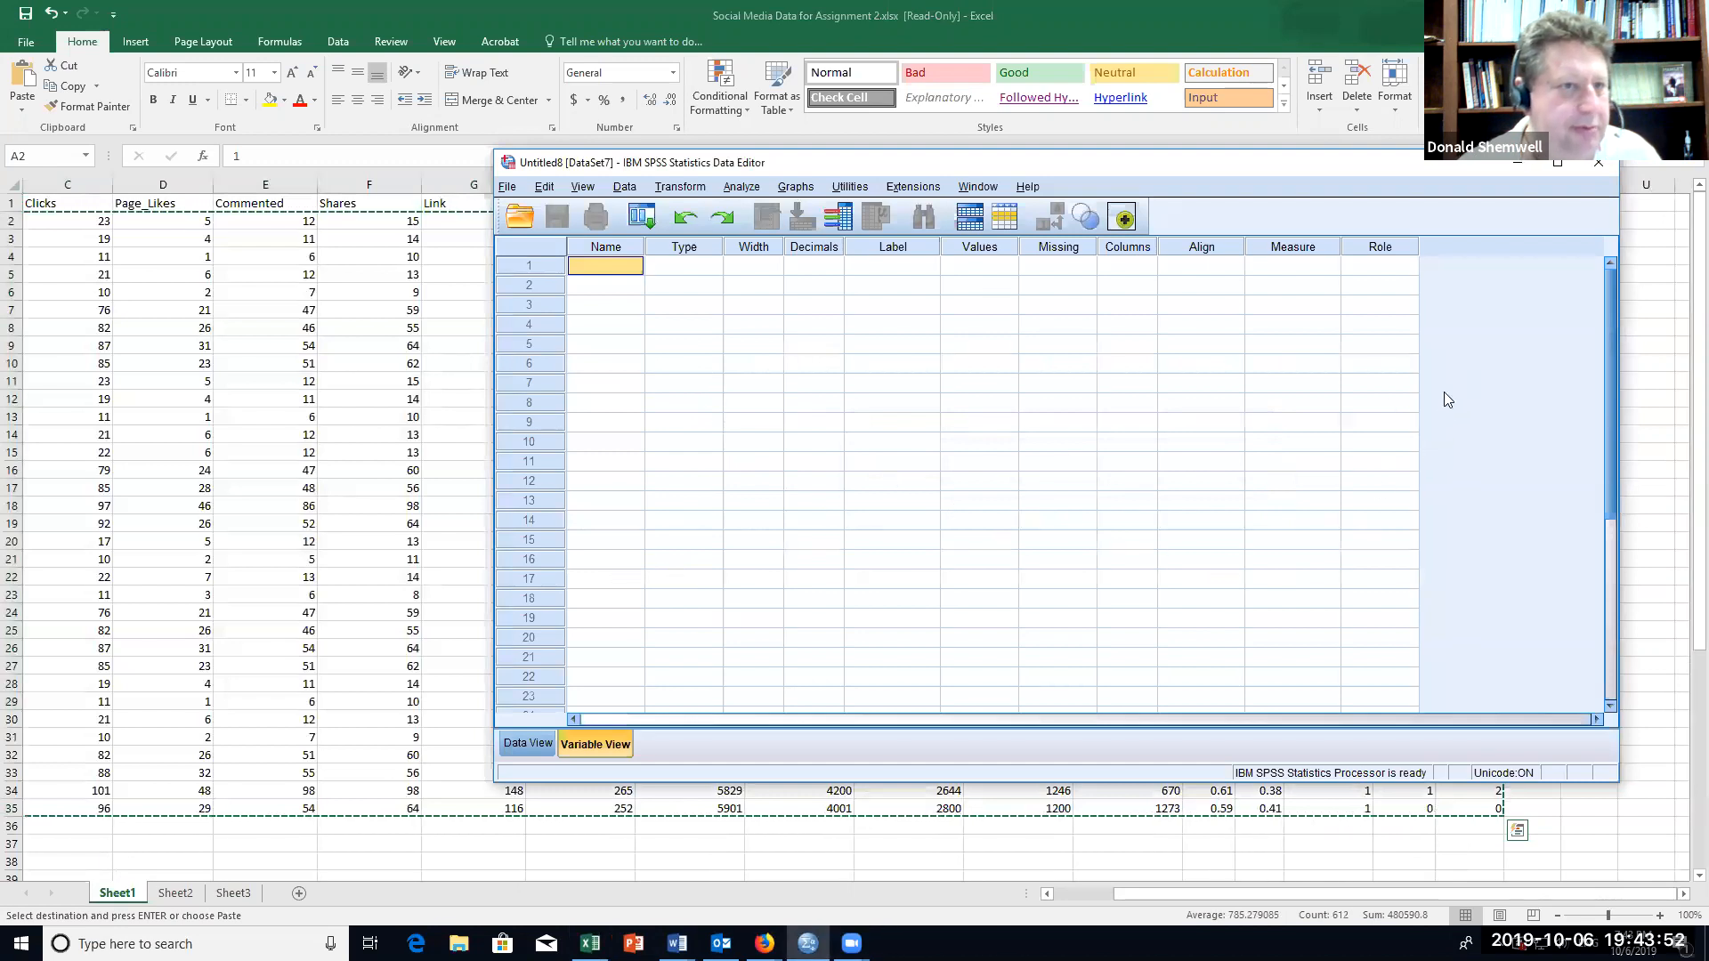
Step: Switch back to Excel and check that the copied range covers all data columns and rows
click(338, 787)
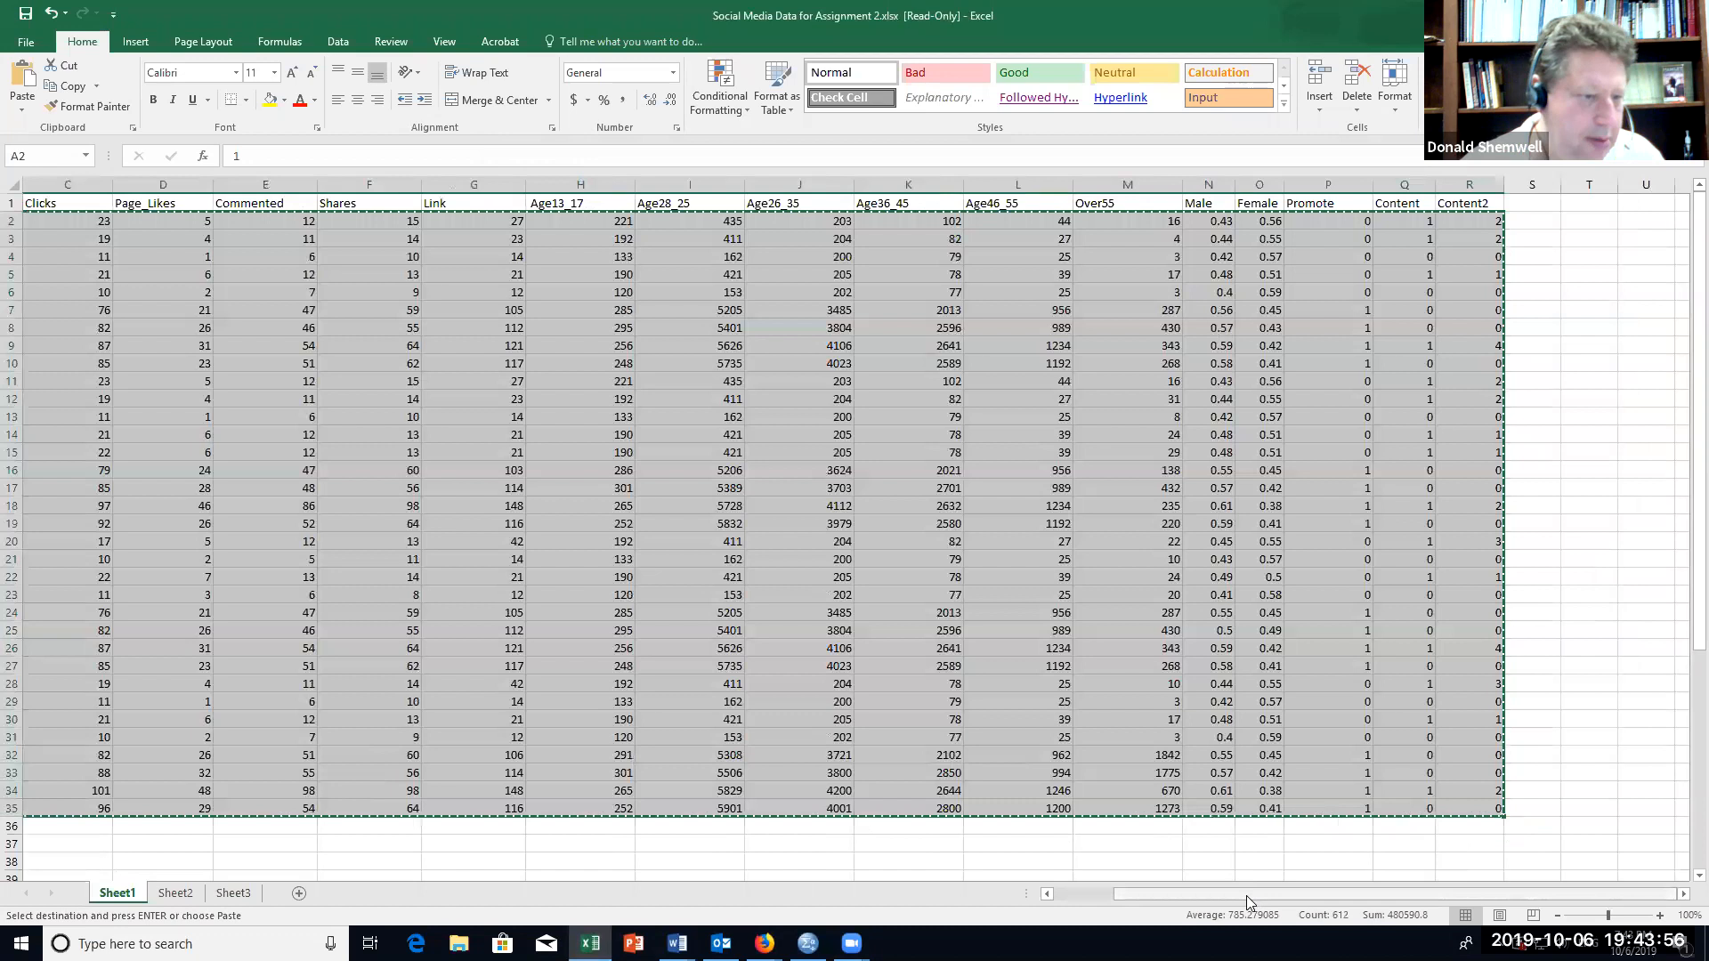
drag(1246, 899, 1188, 899)
click(349, 523)
drag(81, 223, 1584, 809)
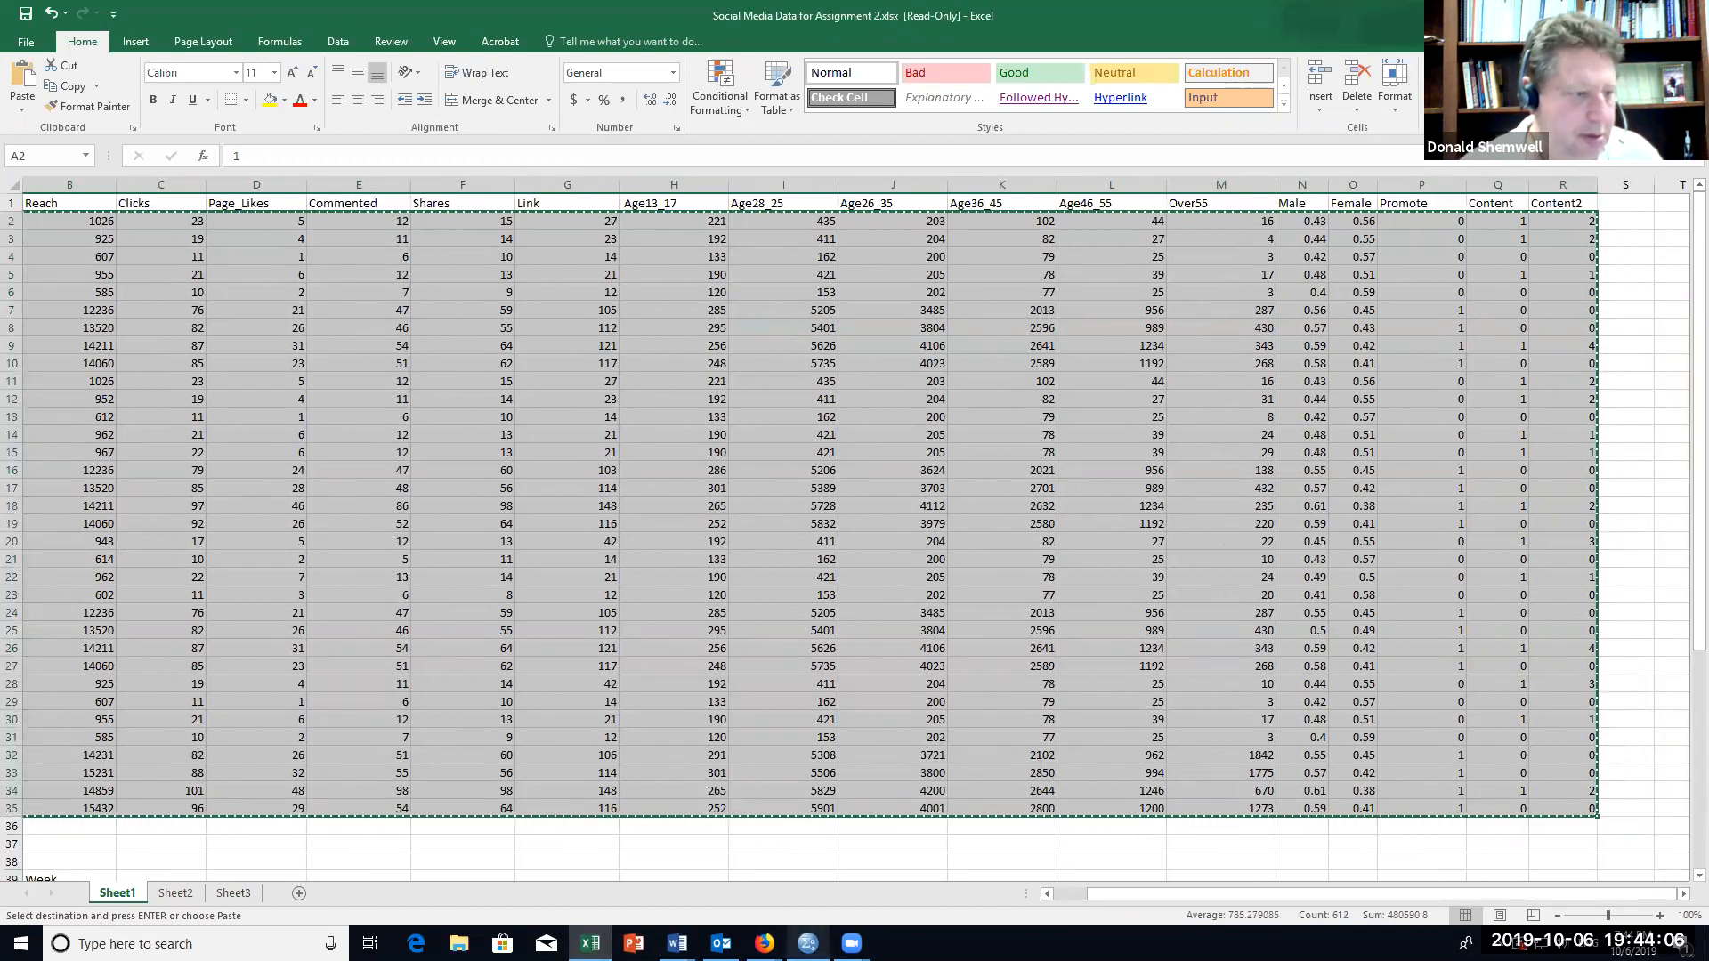
Step: Switch to SPSS Statistics and paste the copied rows into the data grid, starting at the first case and variable
click(808, 942)
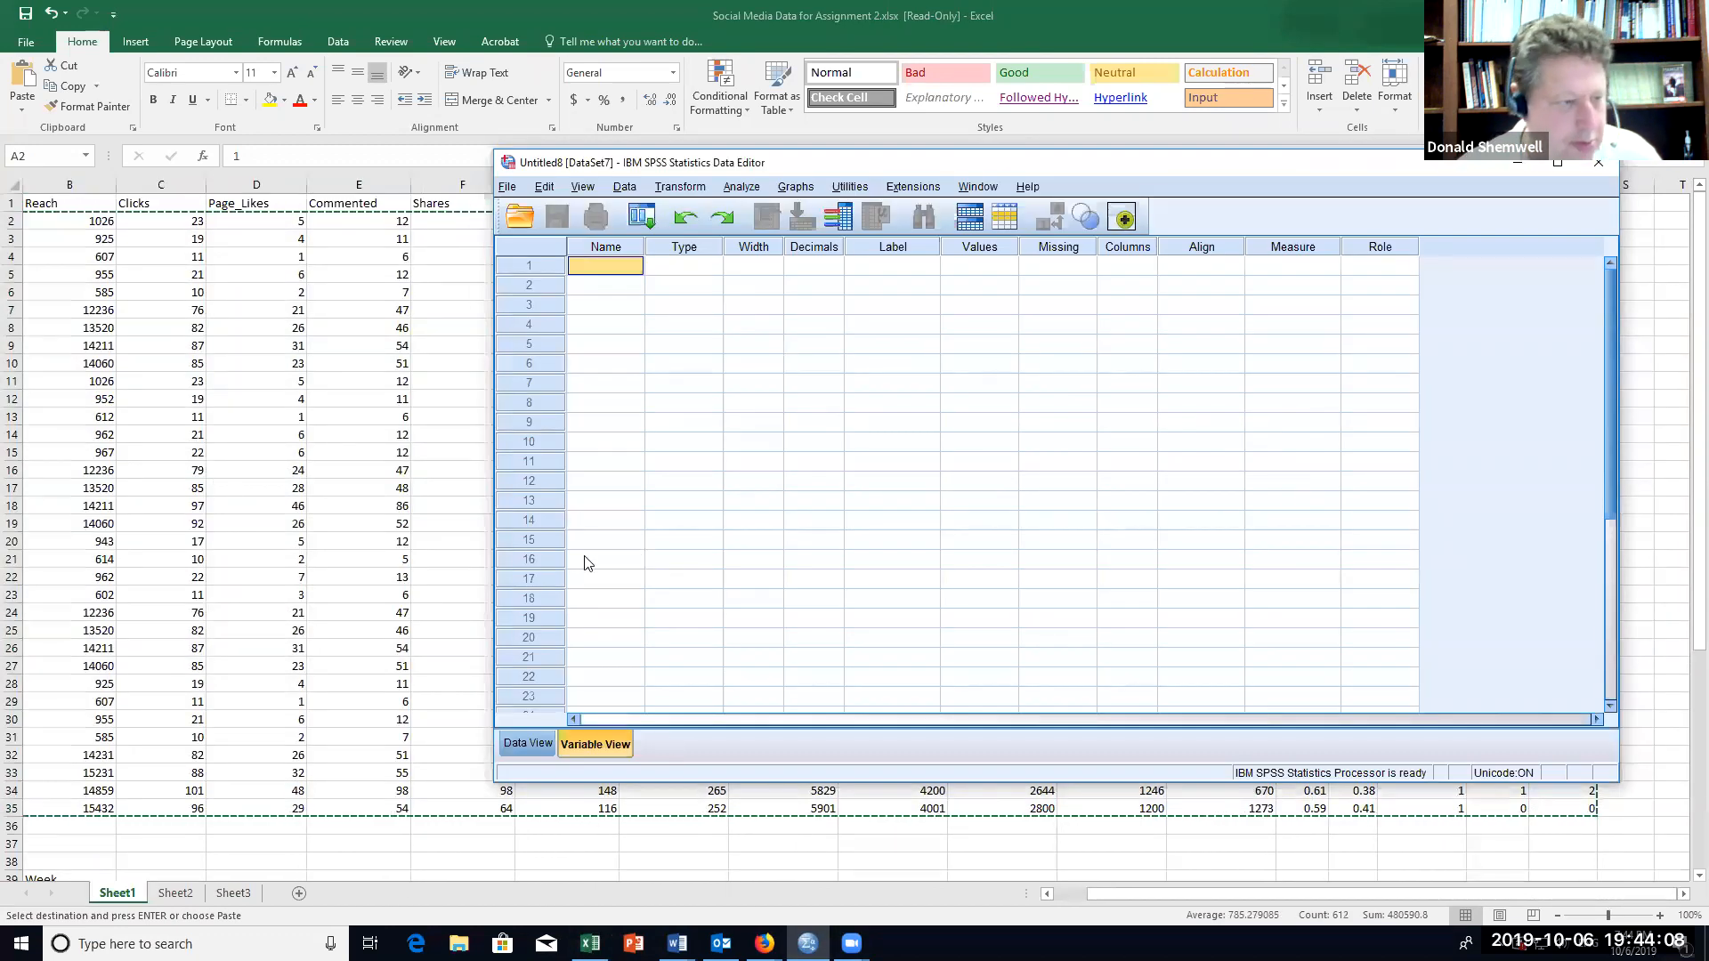
click(537, 752)
click(622, 297)
key(ctrl+v)
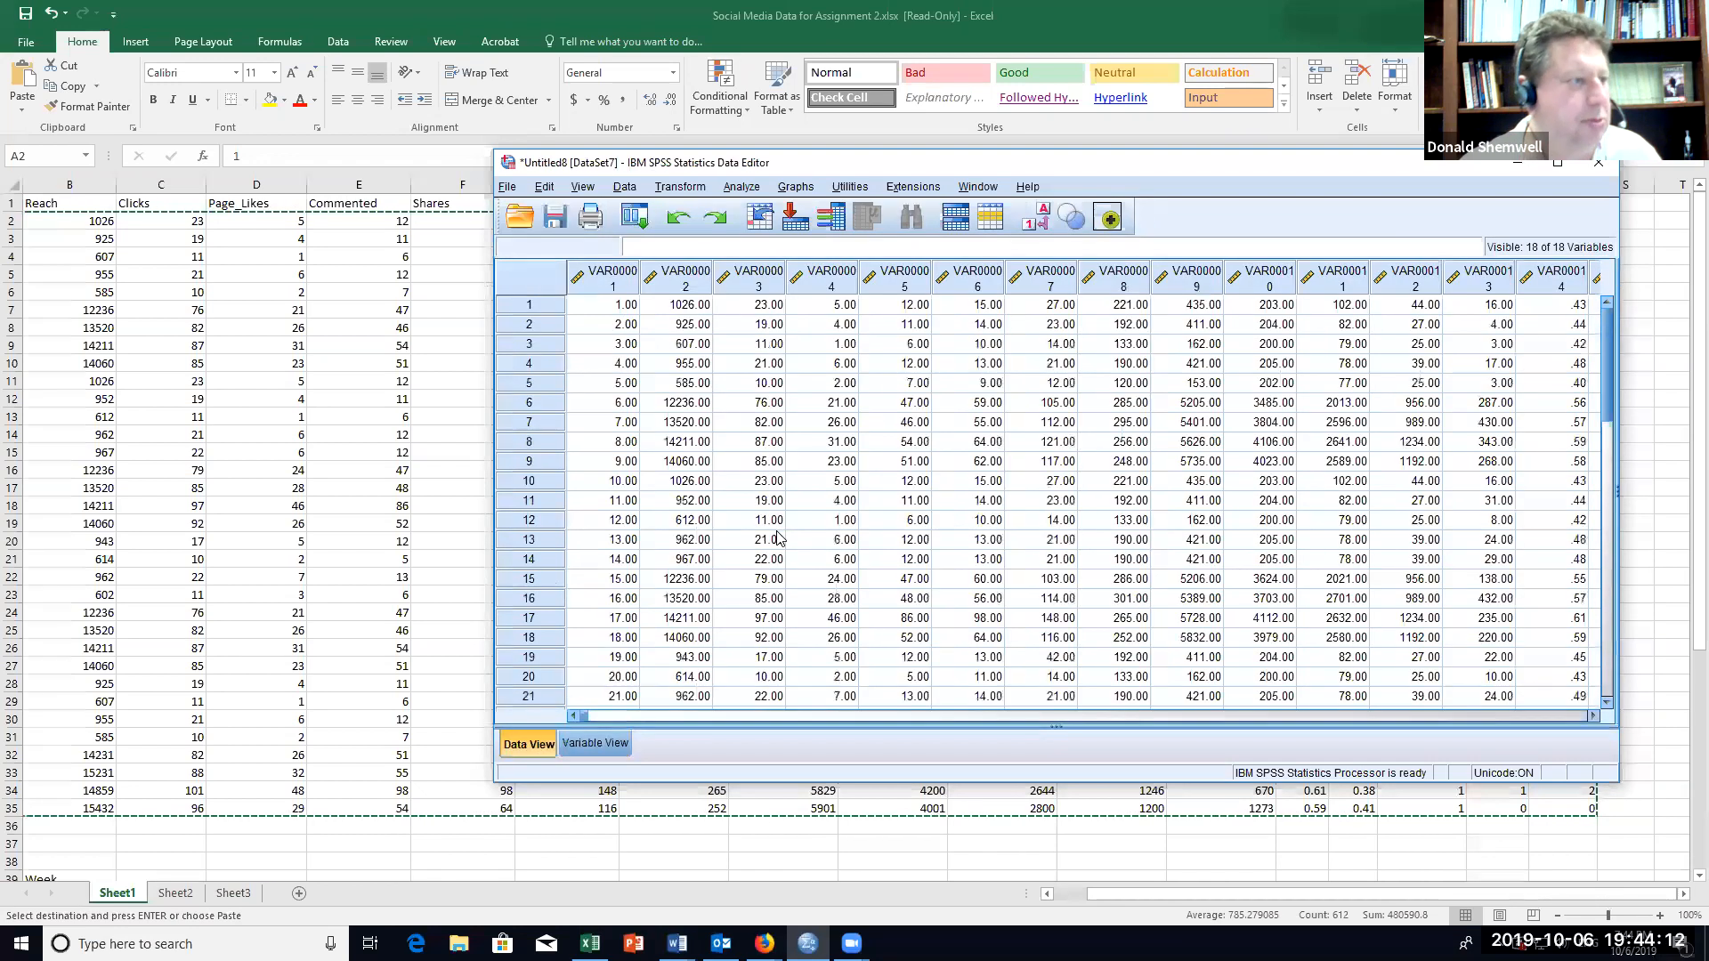
Step: Compare the pasted data values with the automatically created variable definitions
click(593, 752)
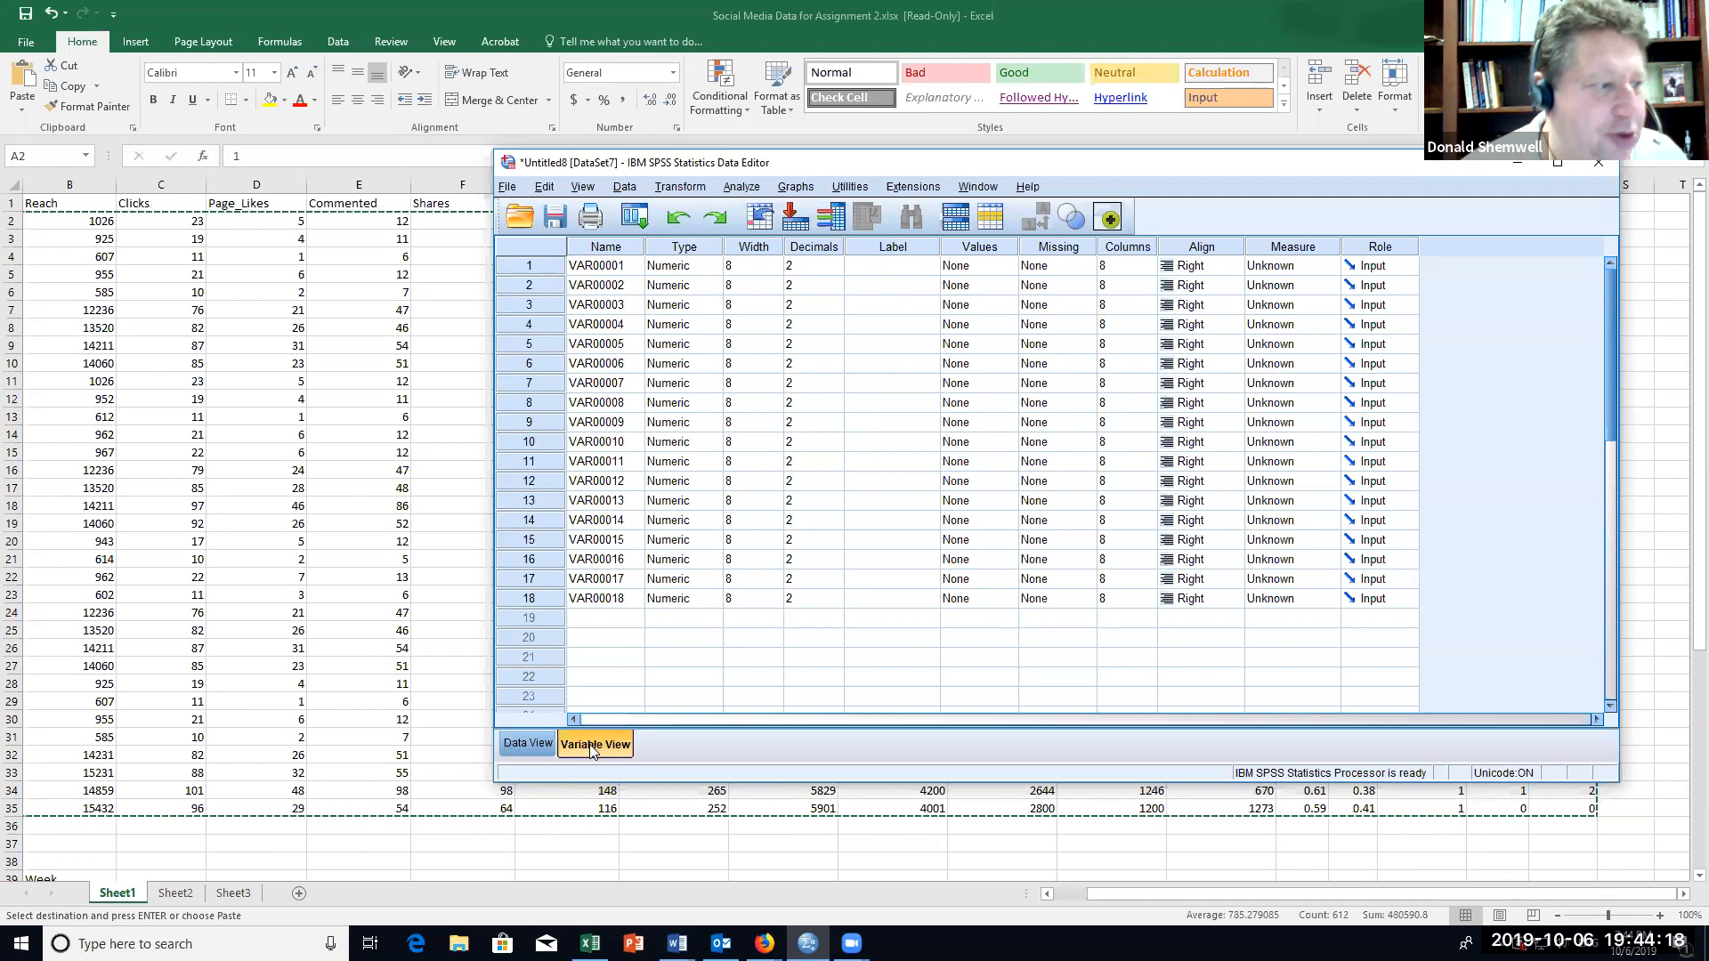
click(534, 744)
click(580, 748)
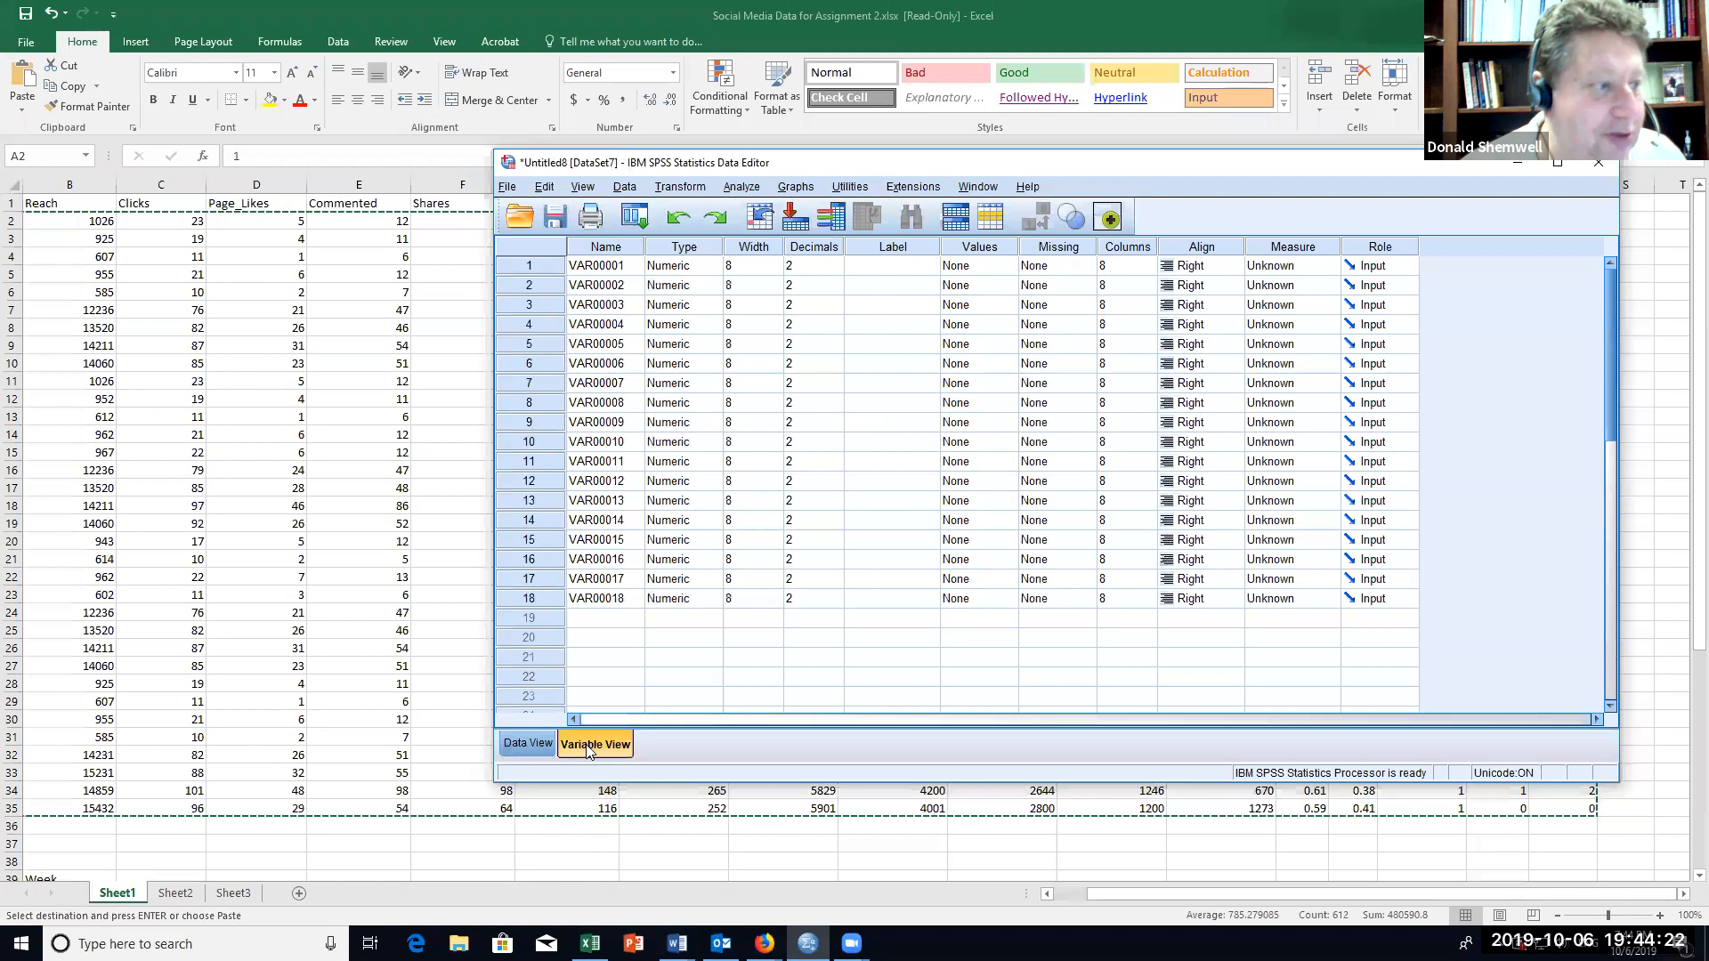
click(529, 744)
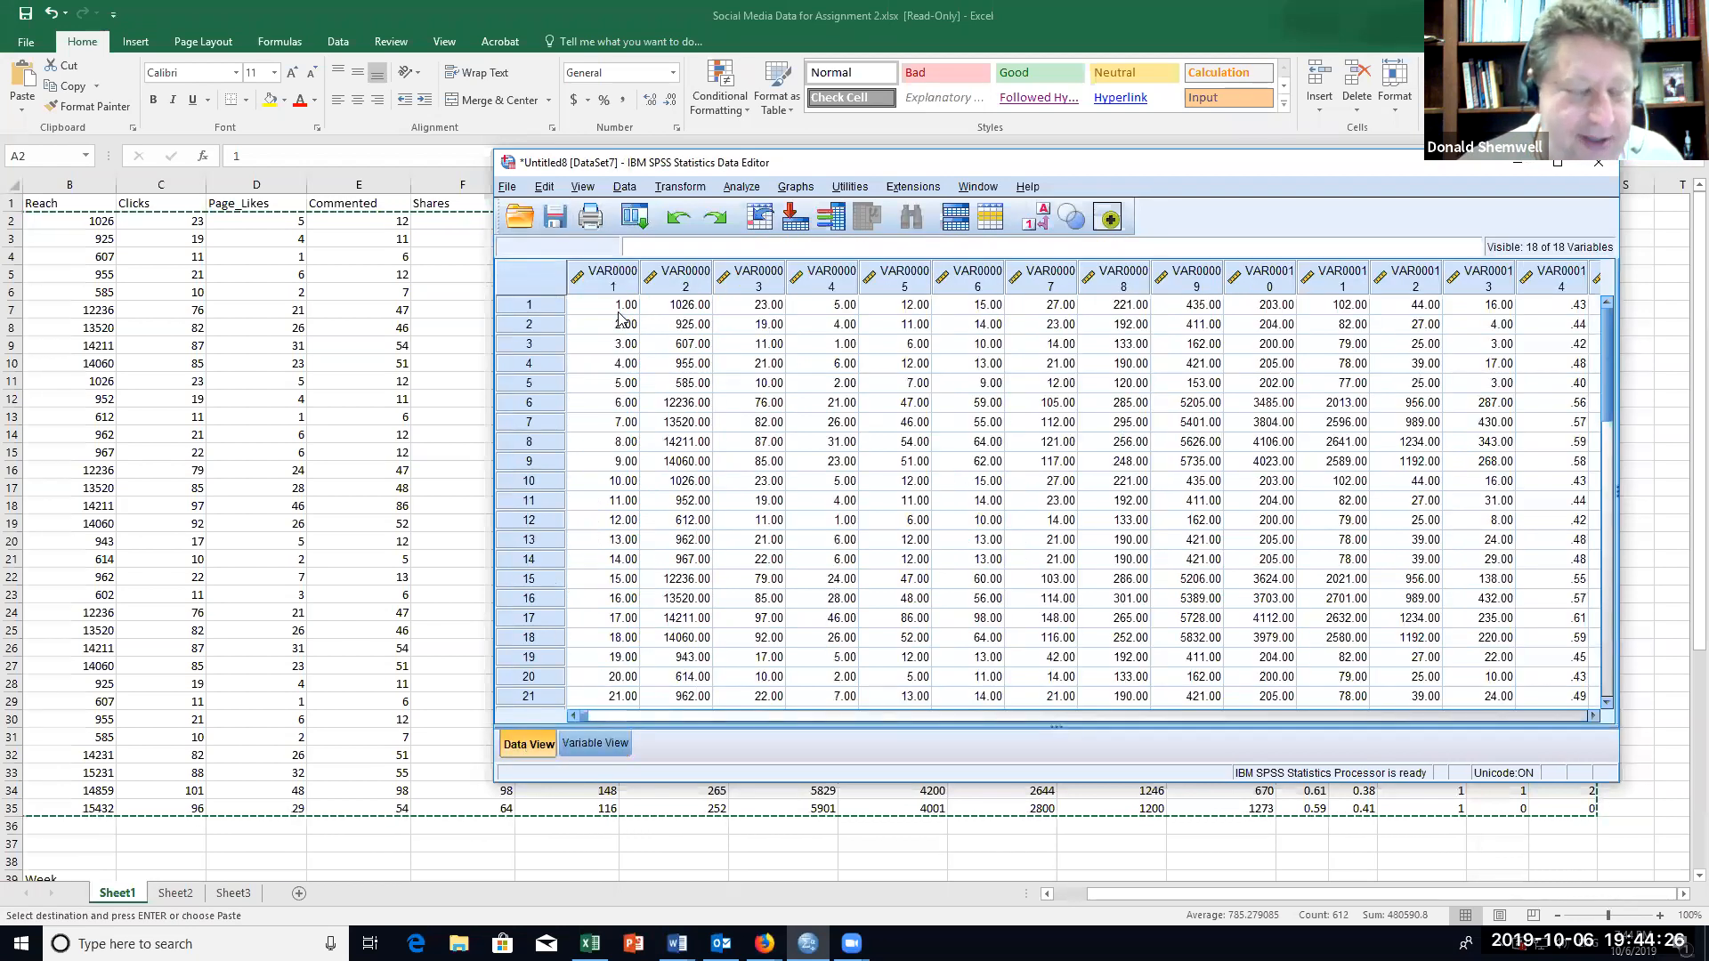
click(611, 749)
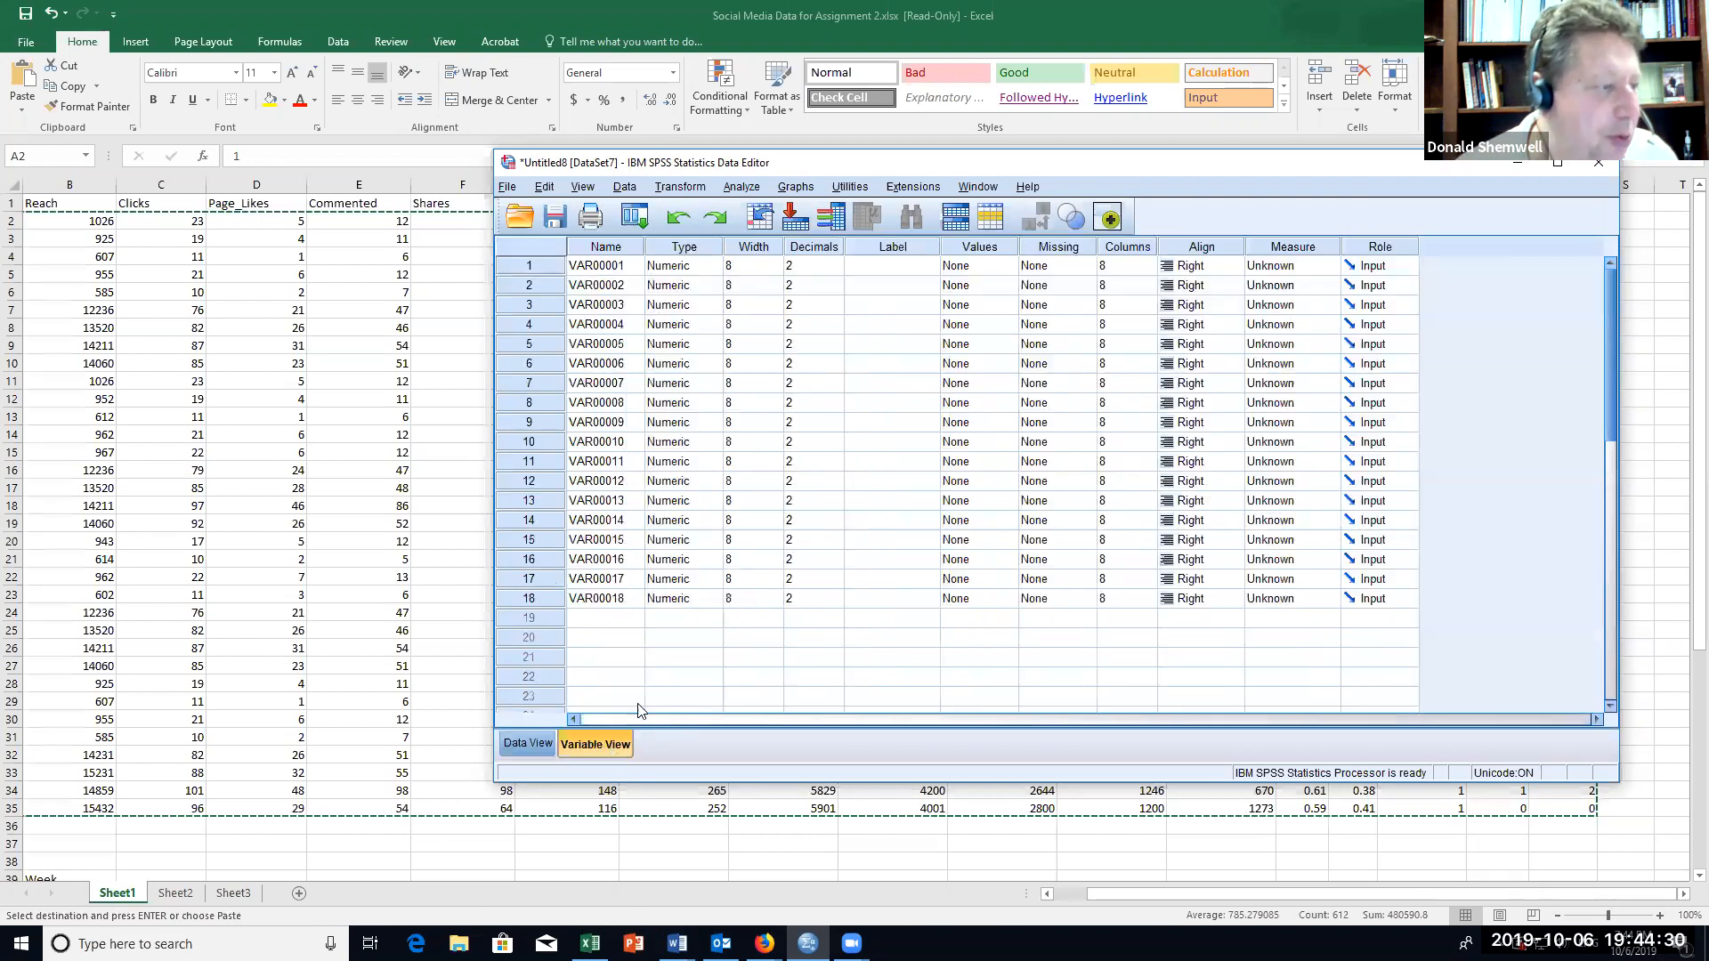
Step: Switch to Excel and copy the vertical list of variable names, Week through Content2, in B39:B56
click(376, 758)
scroll(335, 733, down, 8)
drag(45, 447, 55, 754)
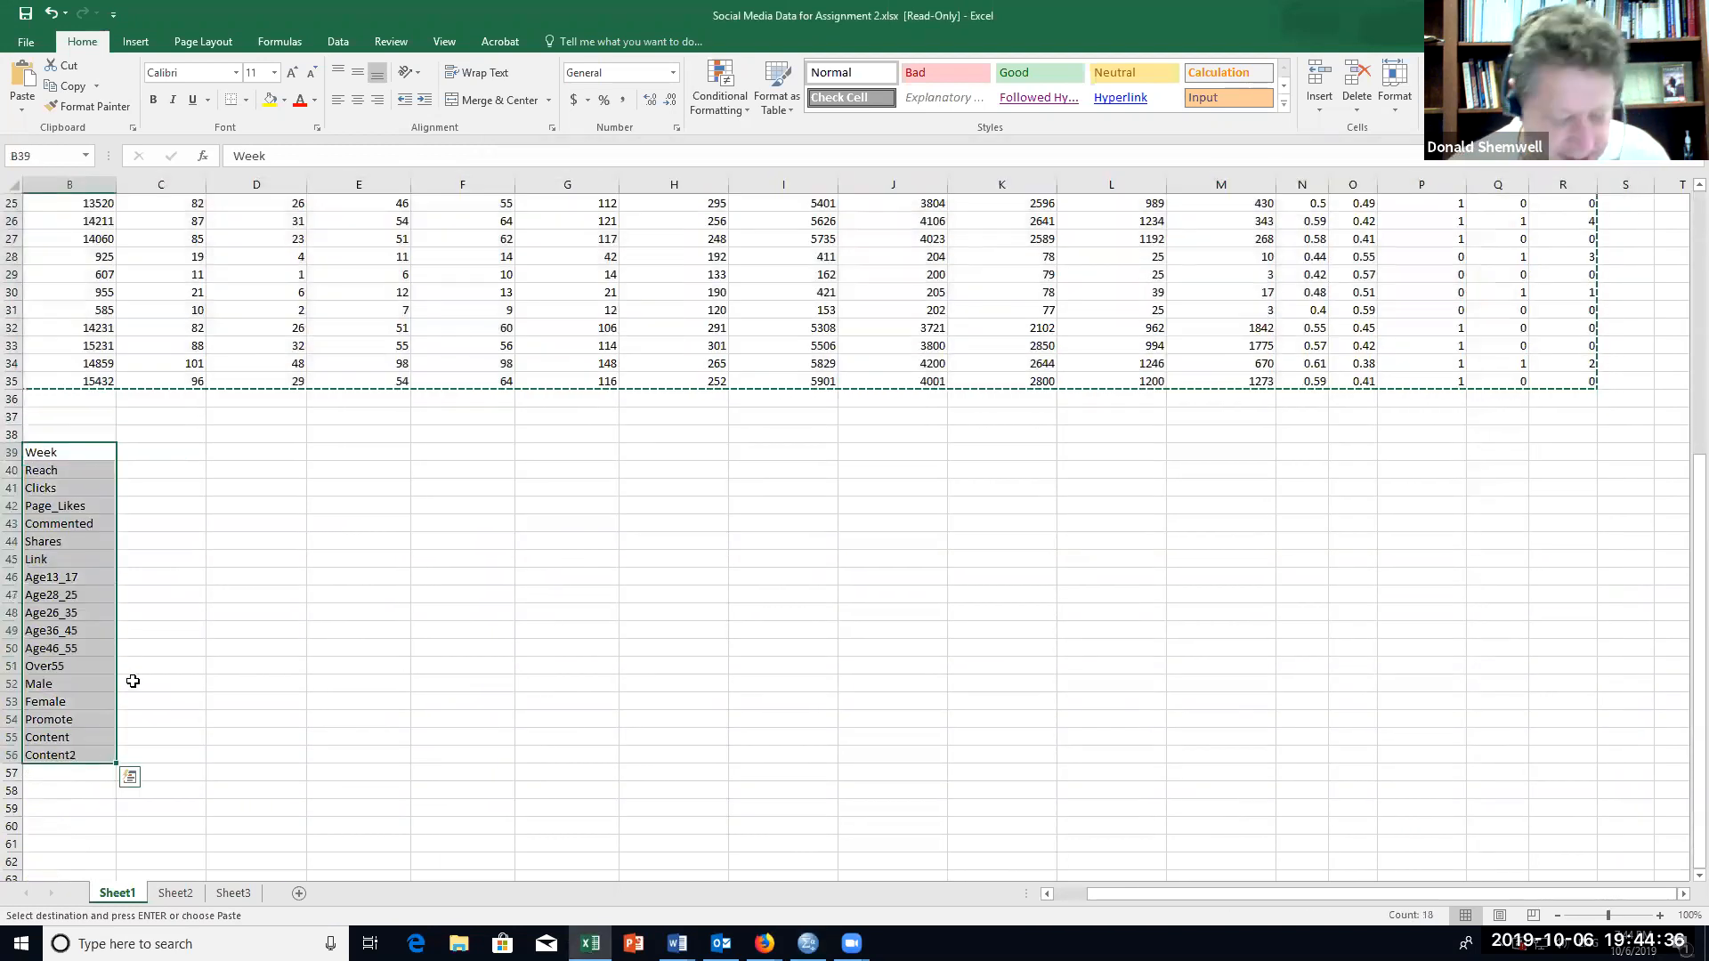
key(ctrl+c)
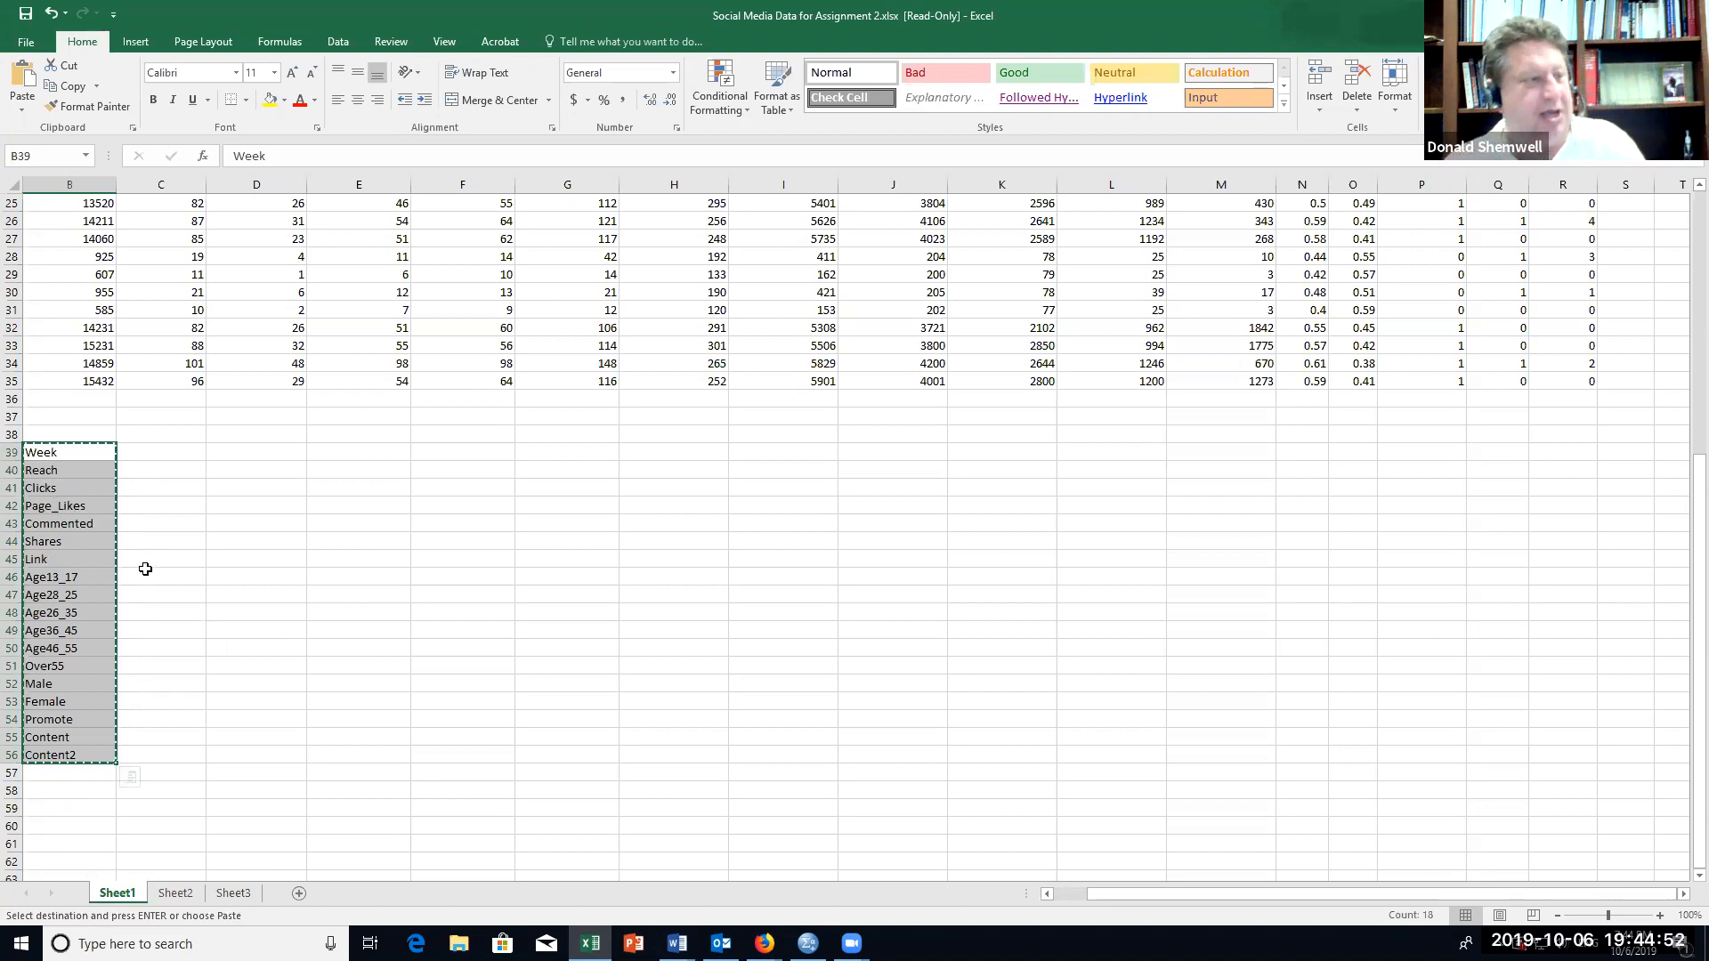
Step: Switch to SPSS Statistics and paste the copied names over the variable names, starting at the first variable
click(807, 944)
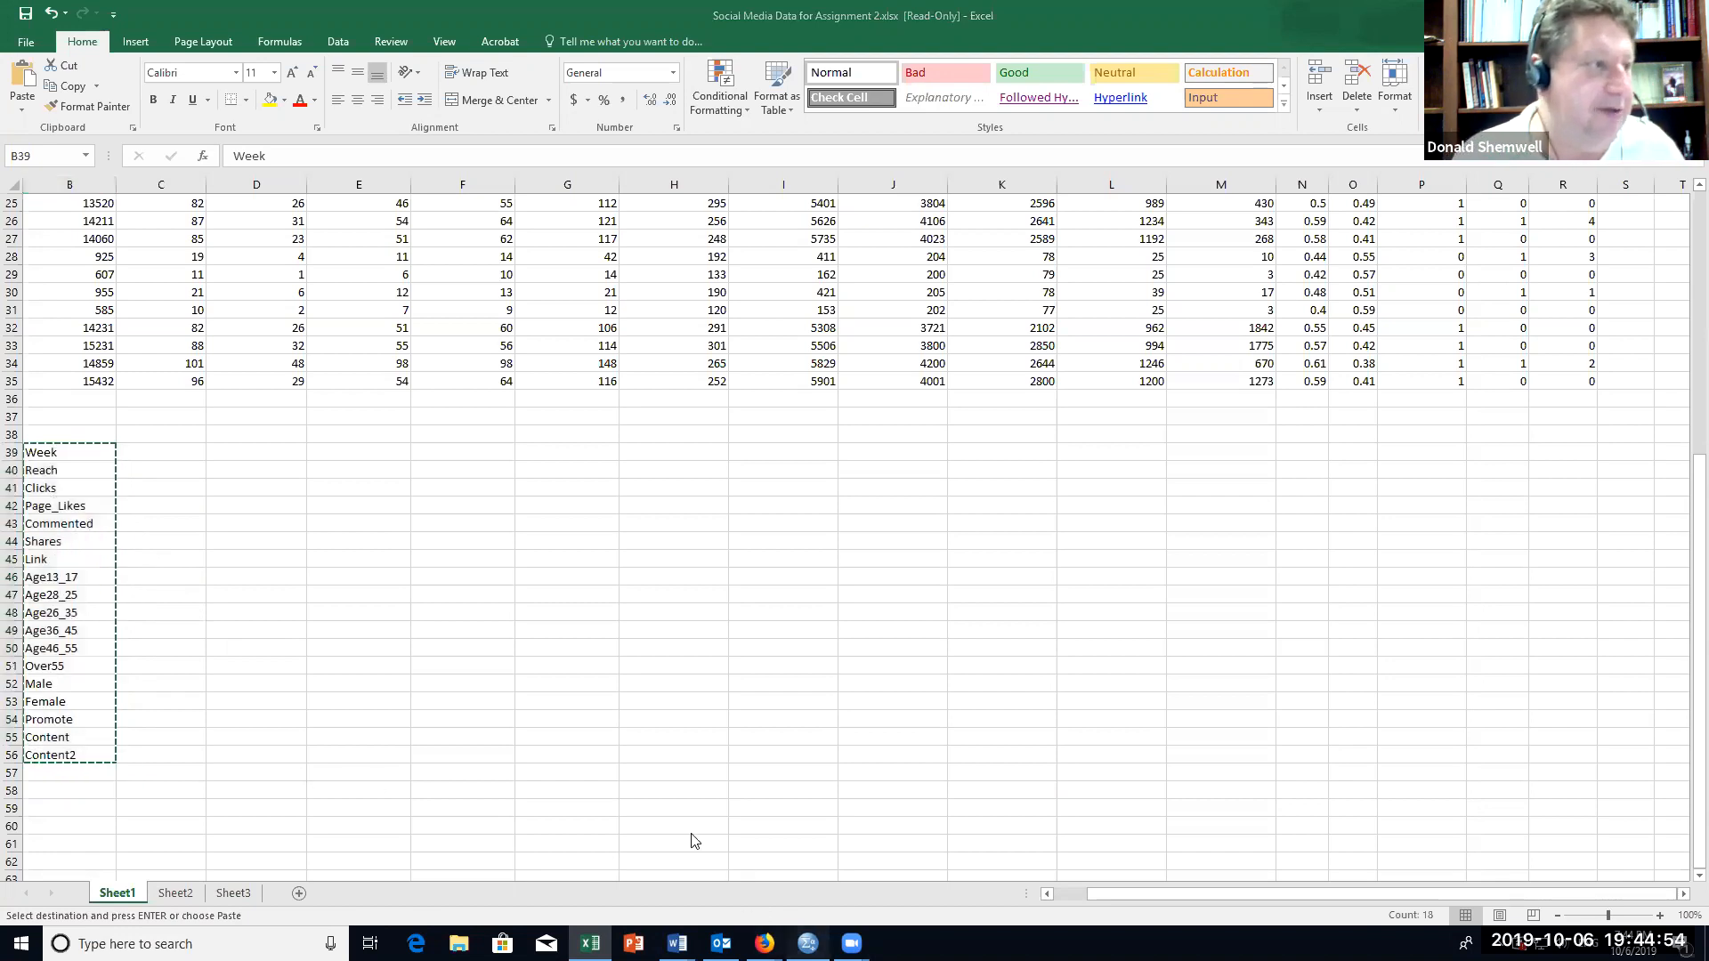
scroll(673, 366, up, 3)
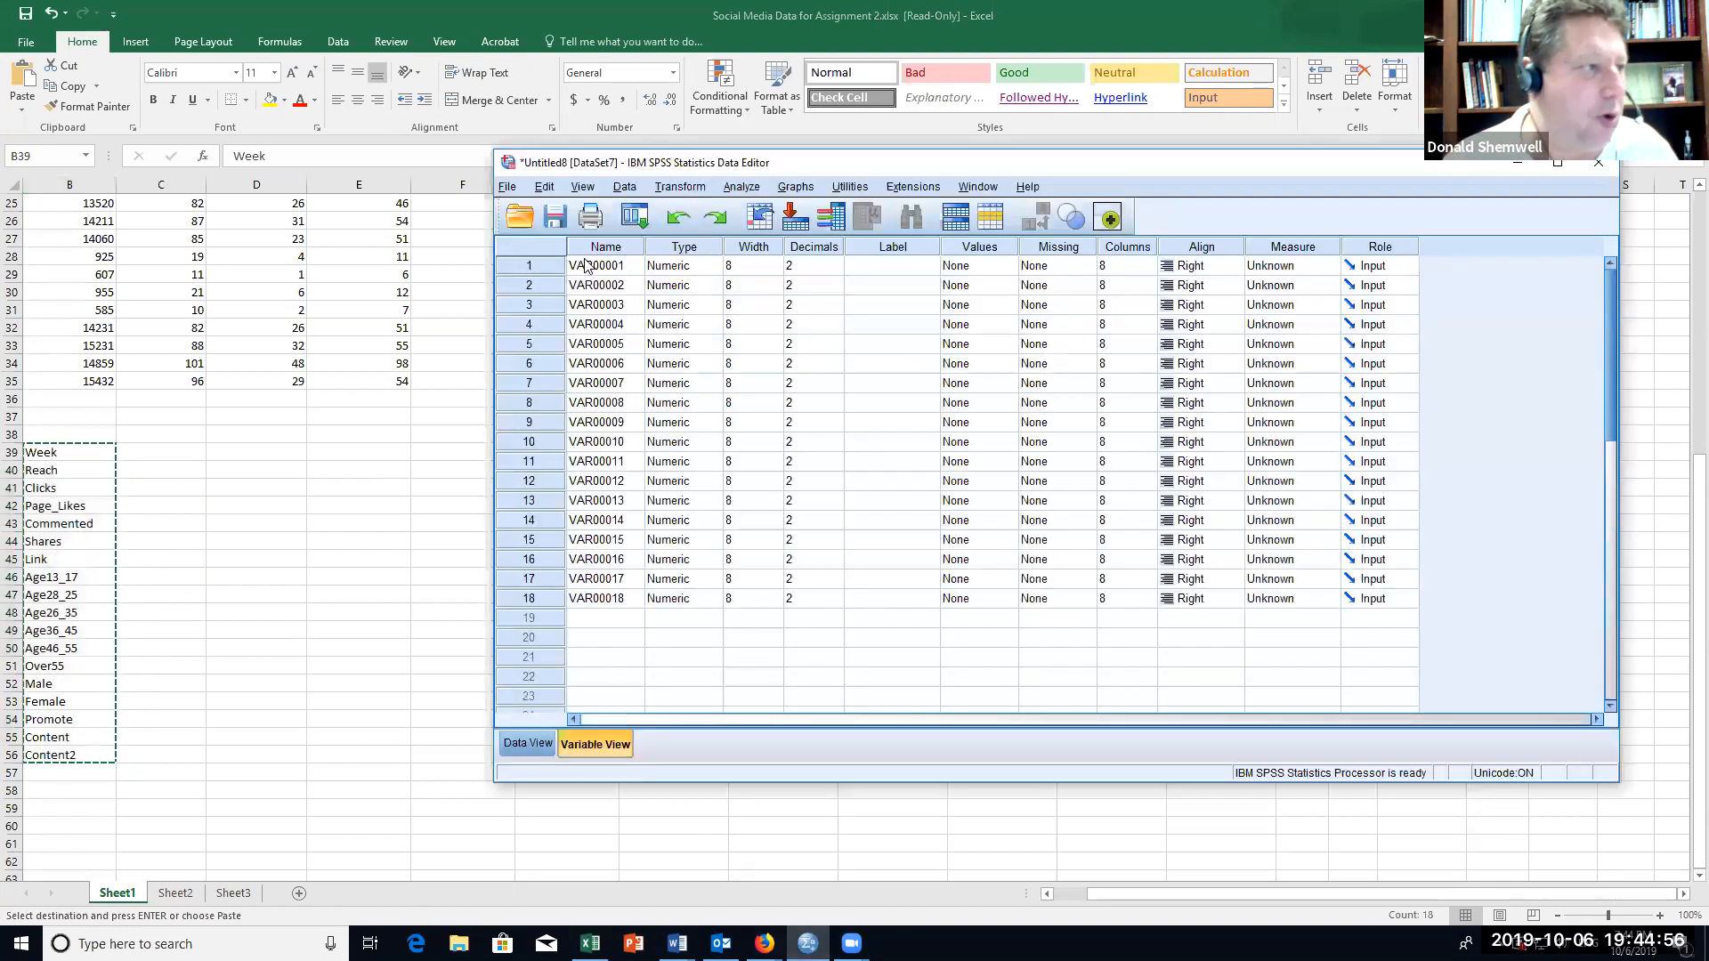
click(529, 744)
click(595, 744)
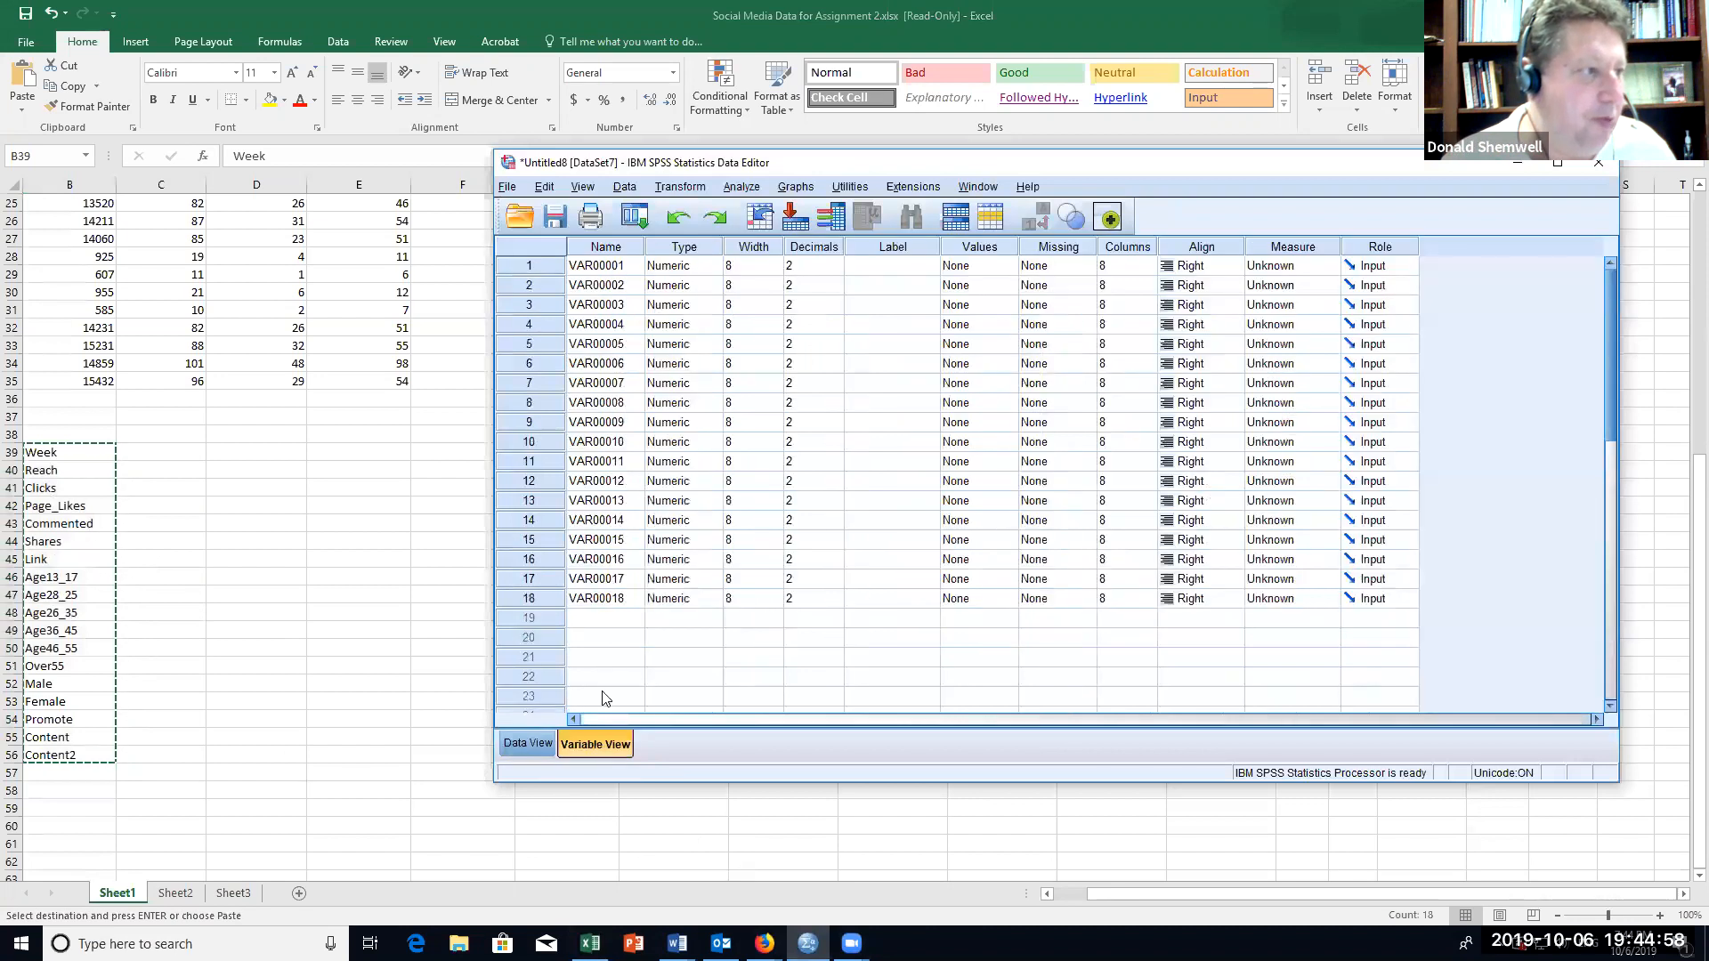
click(609, 271)
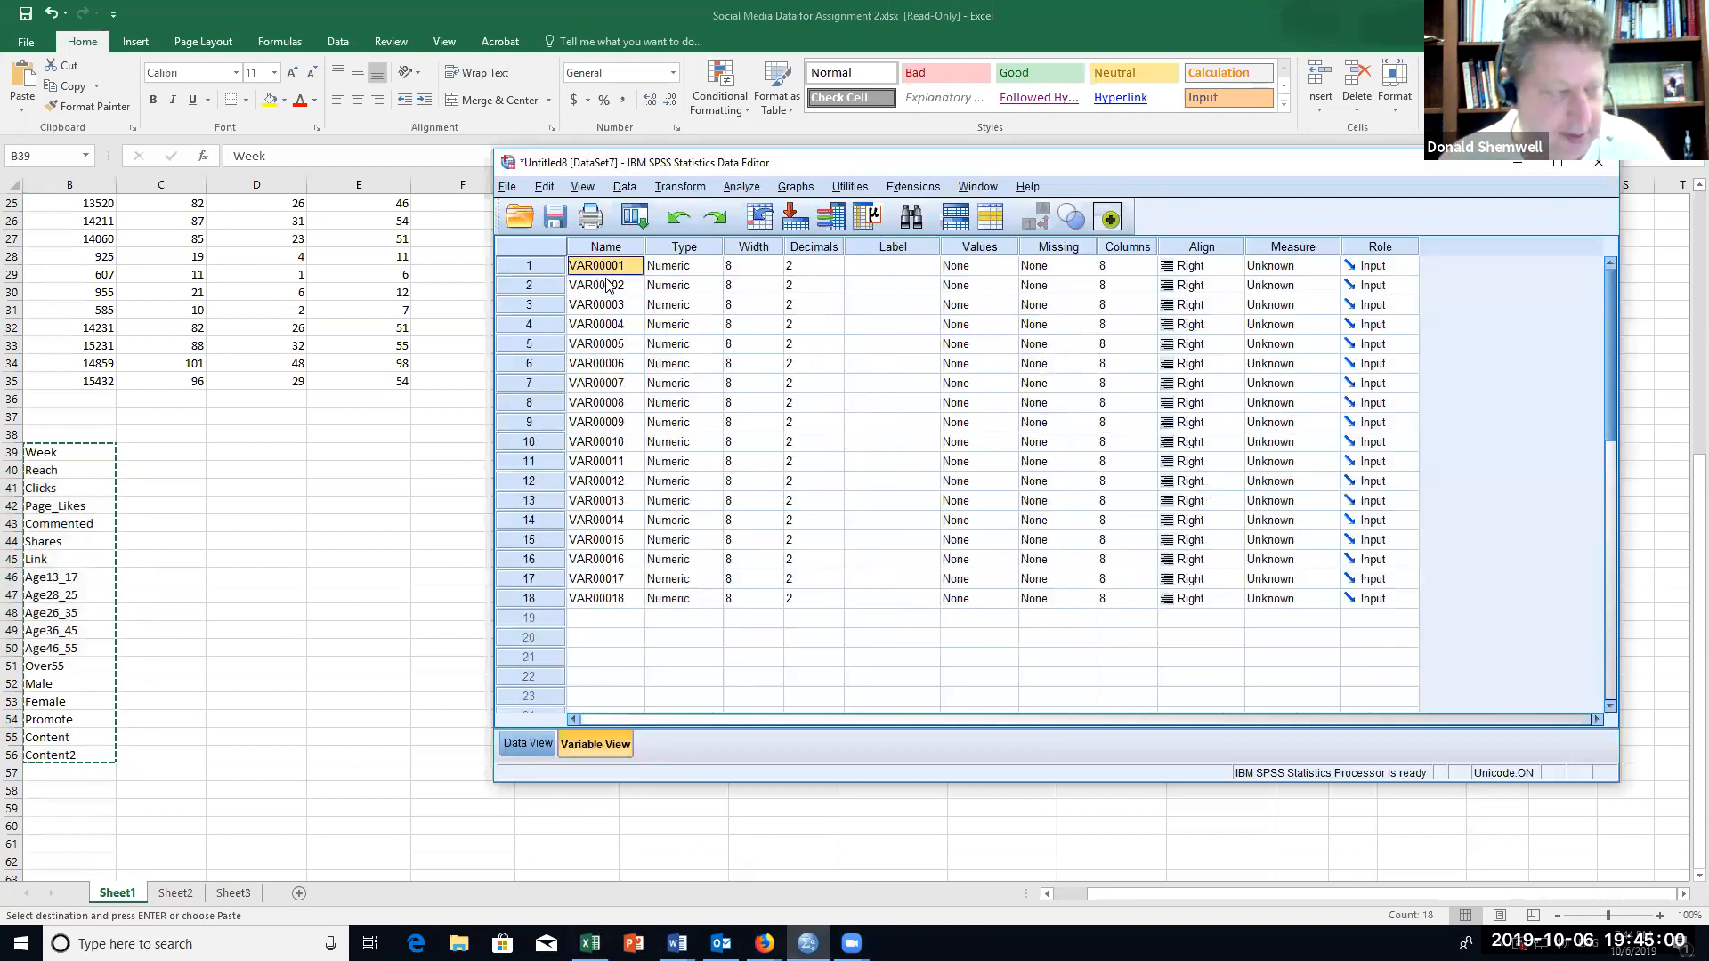
key(ctrl+v)
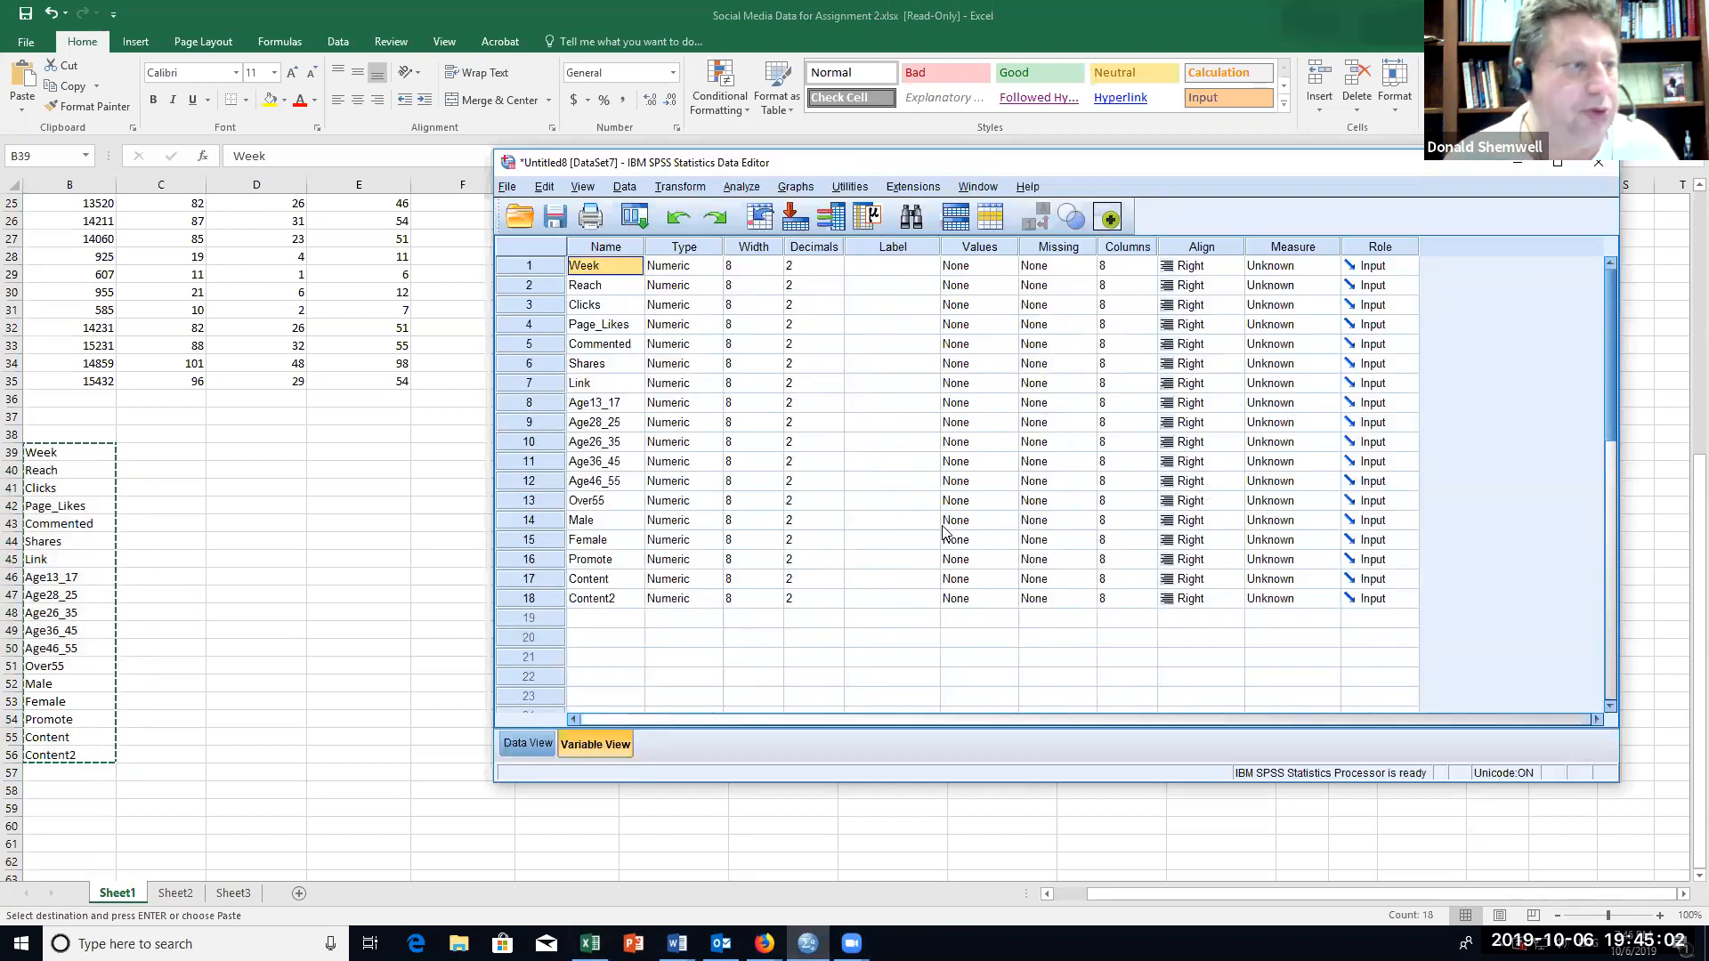
Step: Set the decimals of Week to 0 and copy that setting to all variables from Reach through Content2
click(805, 266)
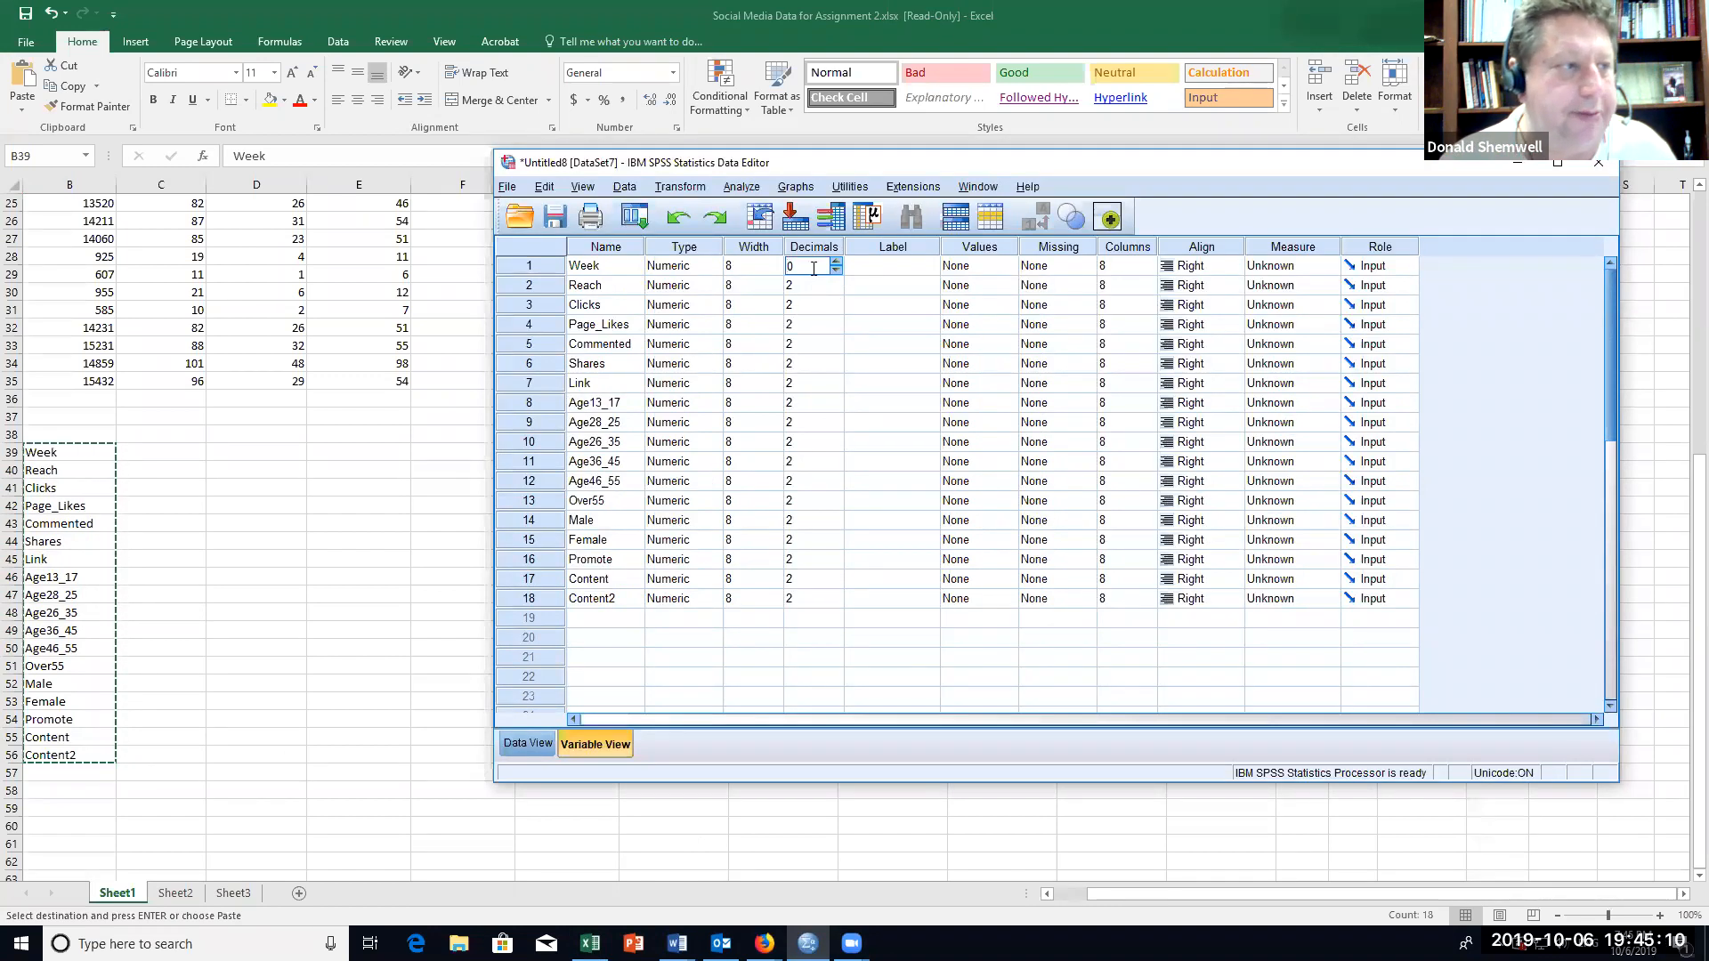
right_click(805, 271)
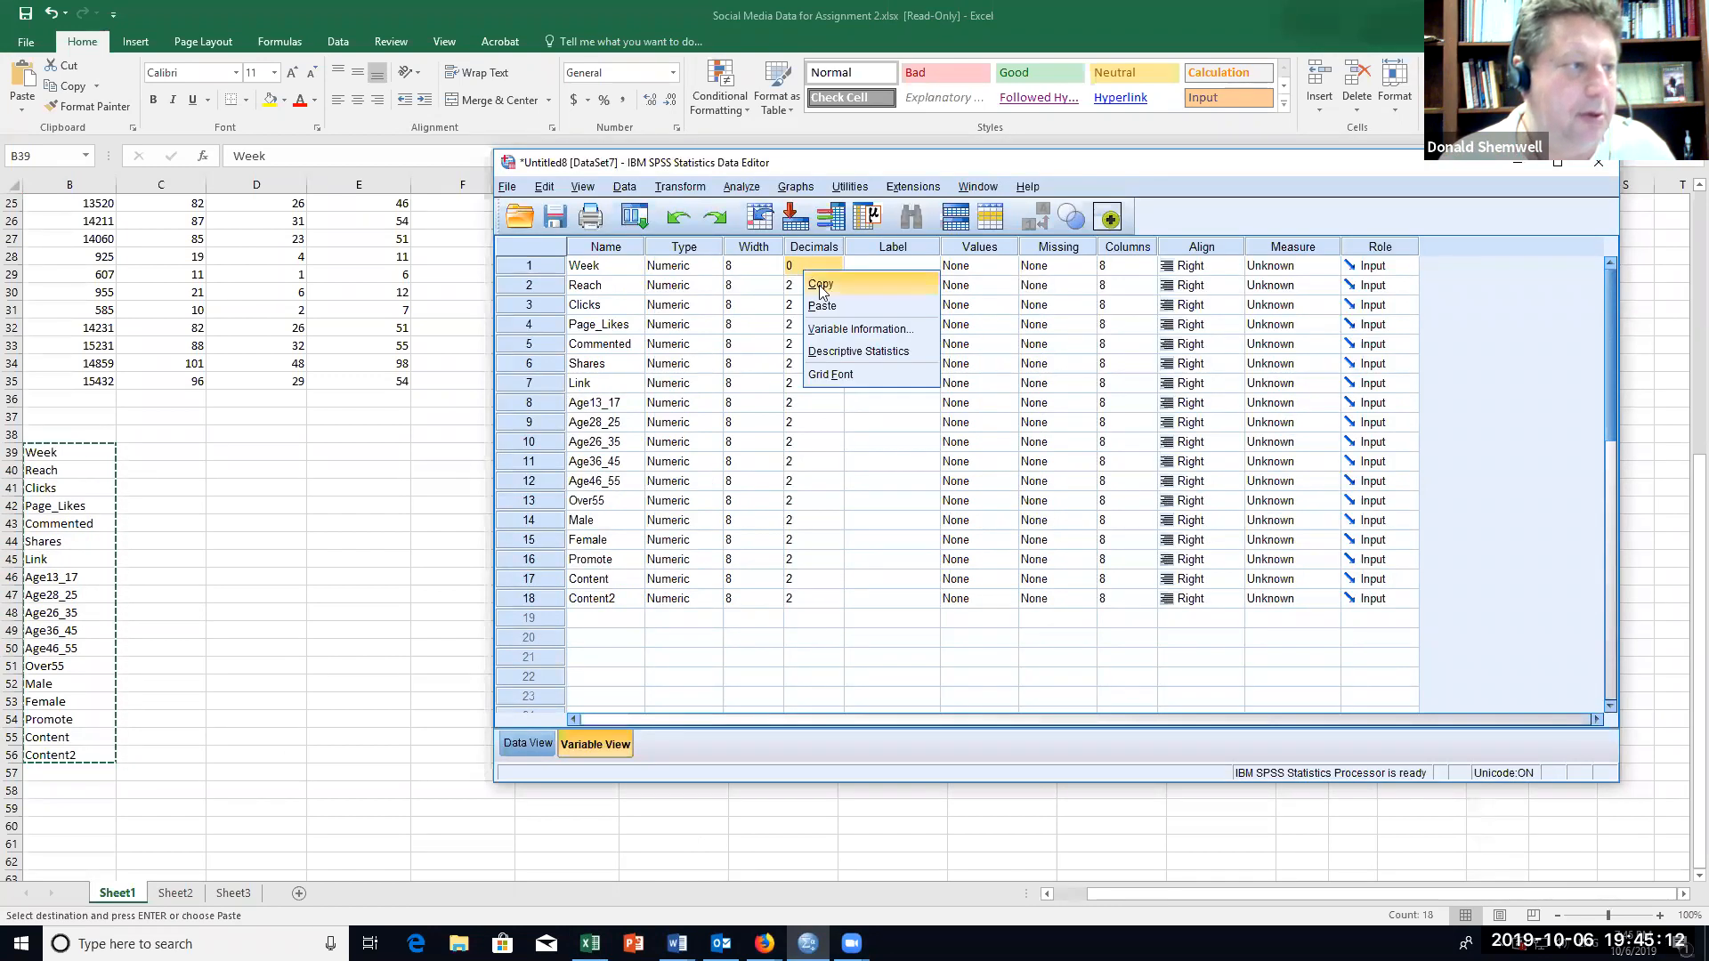
click(819, 285)
click(815, 287)
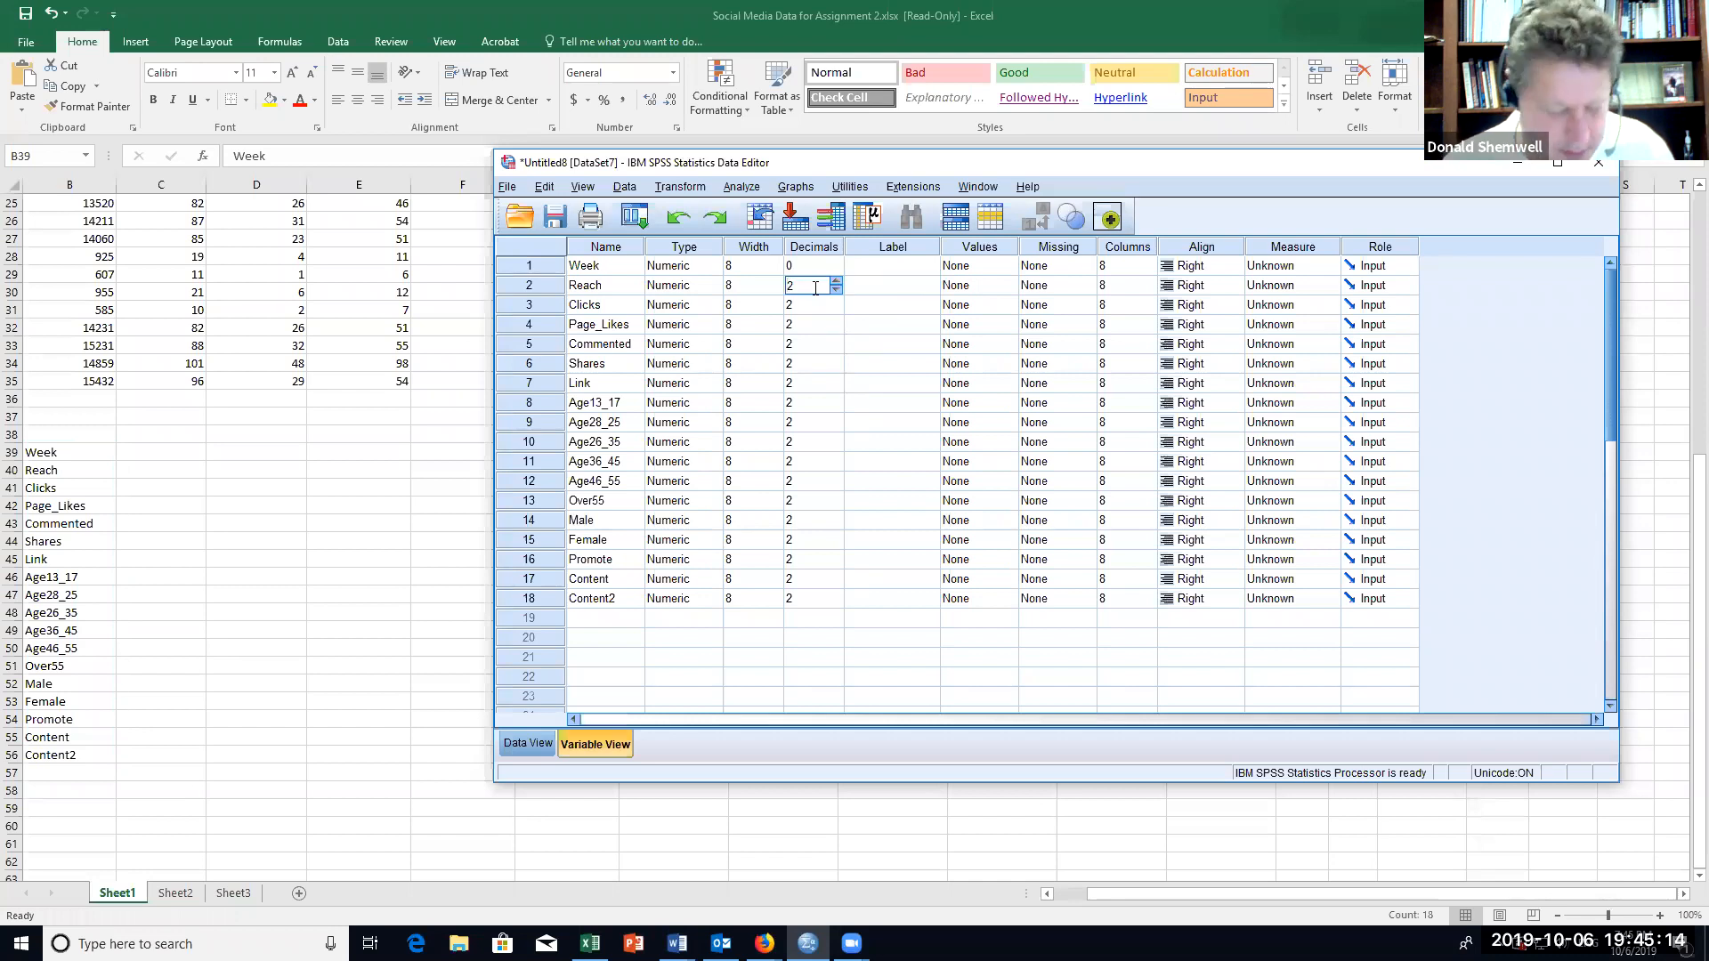
key(shift+Down)
key(shift+Down)
key(shift+Down)
key(shift+Down)
key(shift+Down)
key(shift+Down)
key(shift+Down)
key(shift+Down)
key(shift+Down)
key(shift+Down)
key(shift+Down)
key(shift+Down)
key(shift+Down)
key(shift+Down)
key(shift+Down)
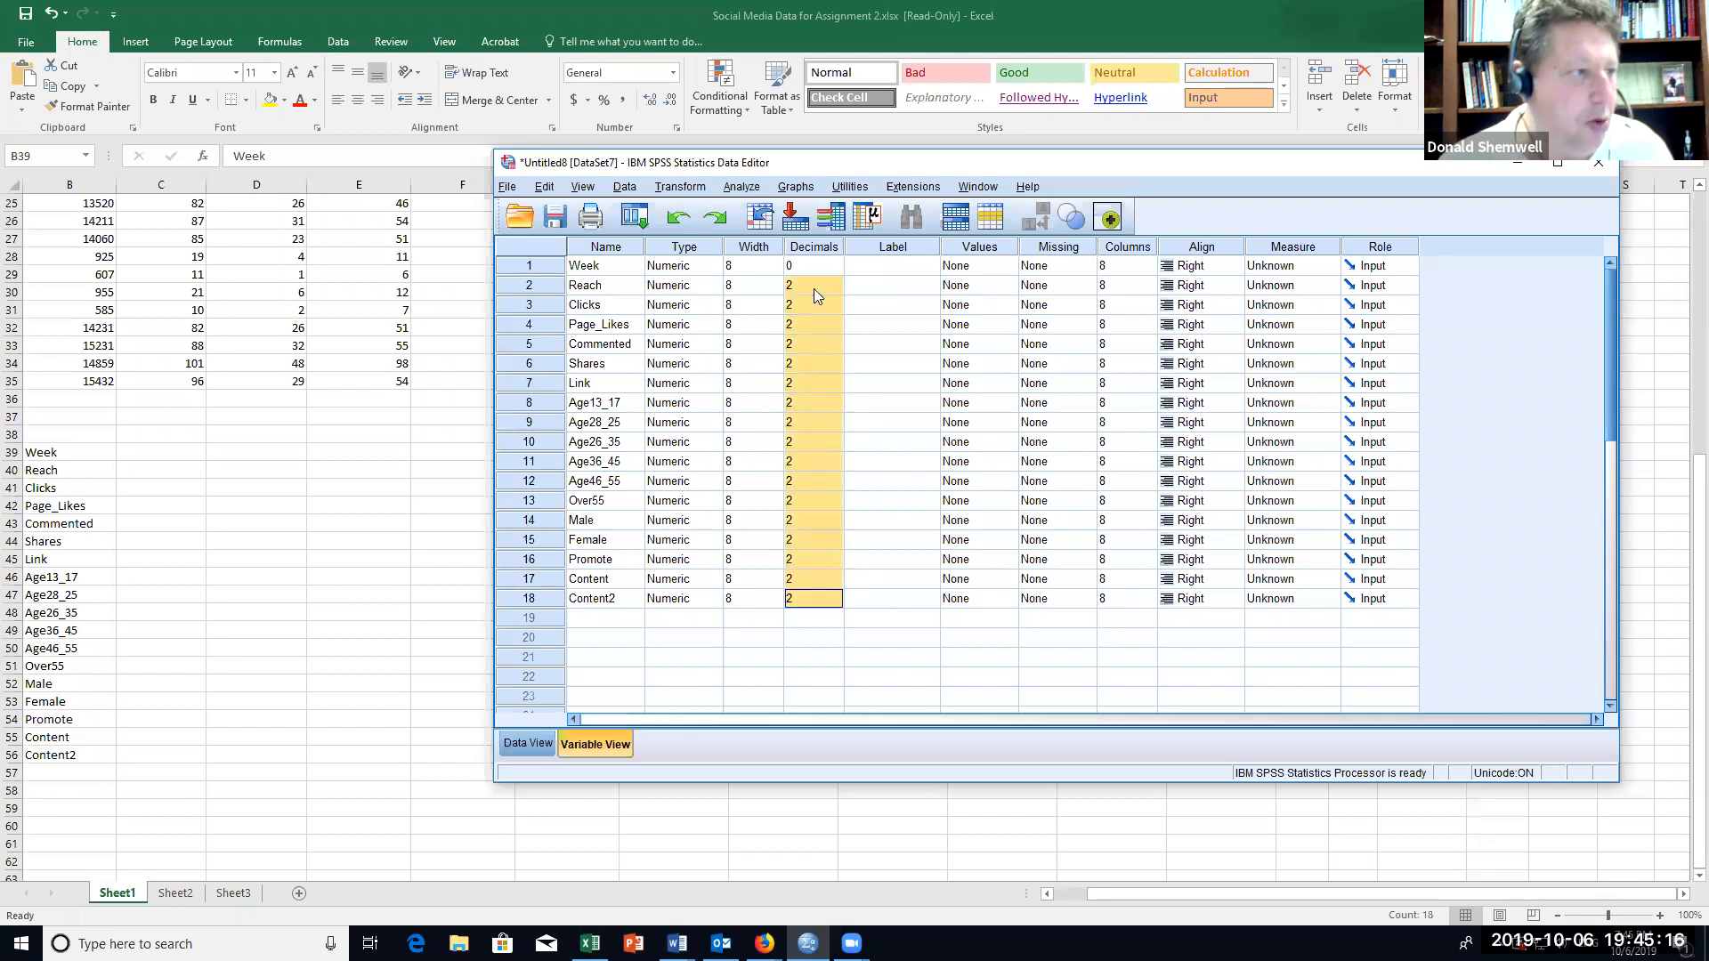
right_click(821, 326)
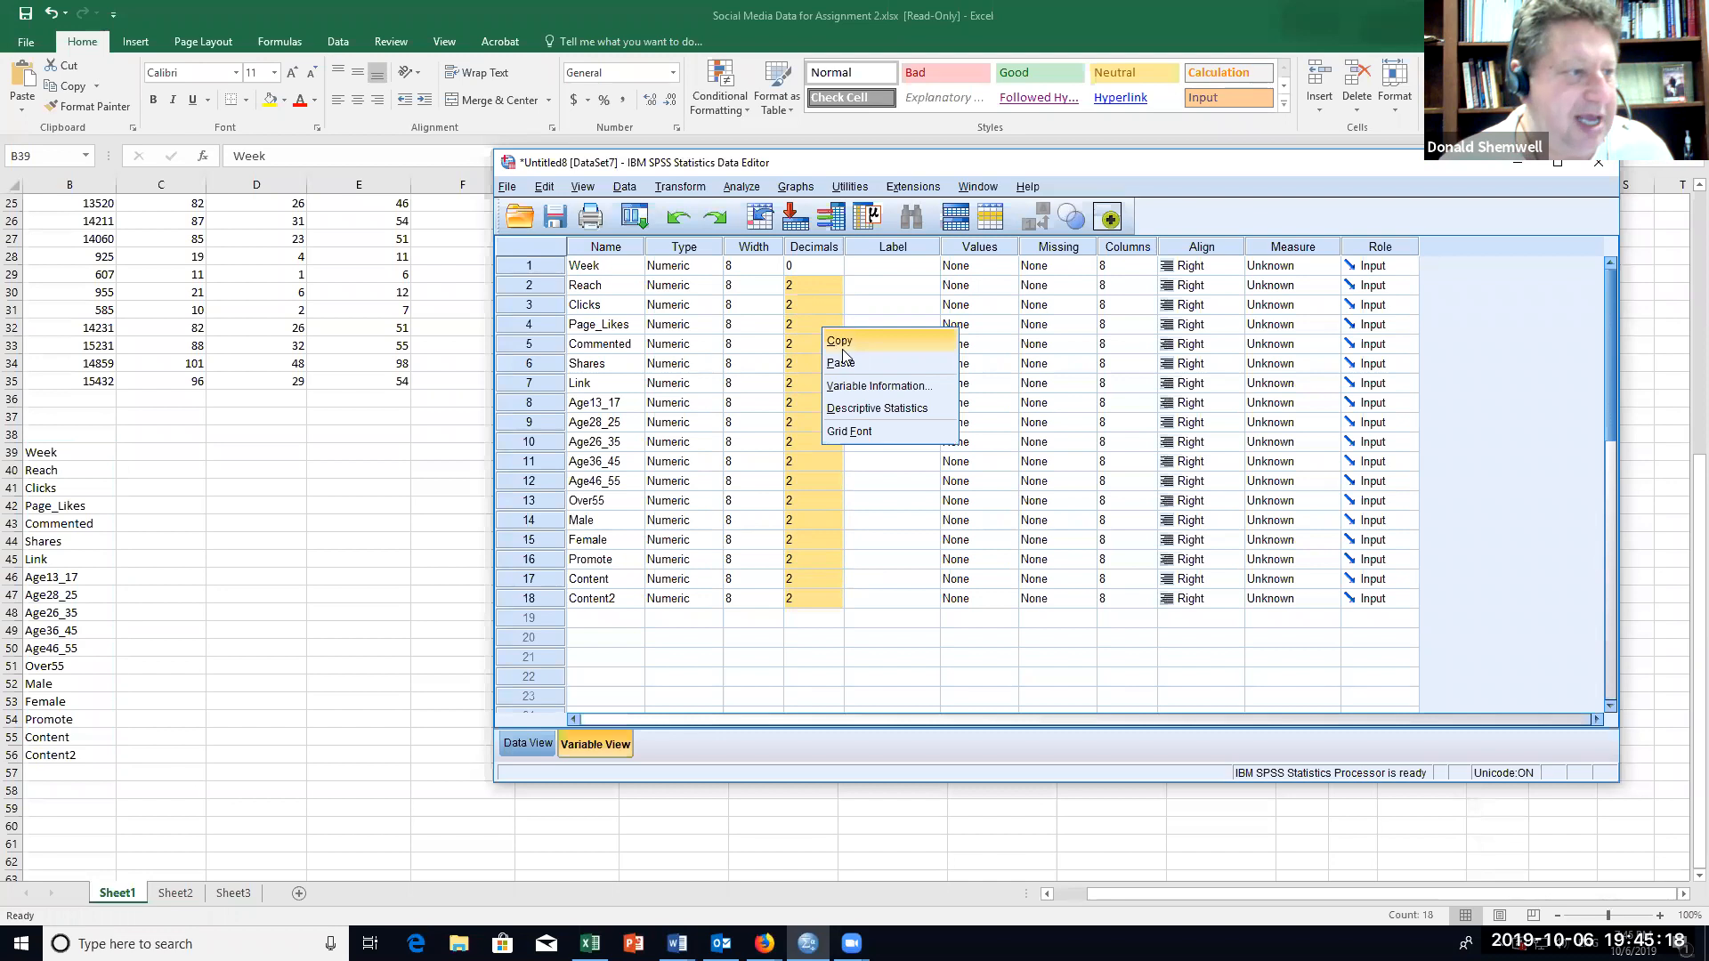
click(846, 359)
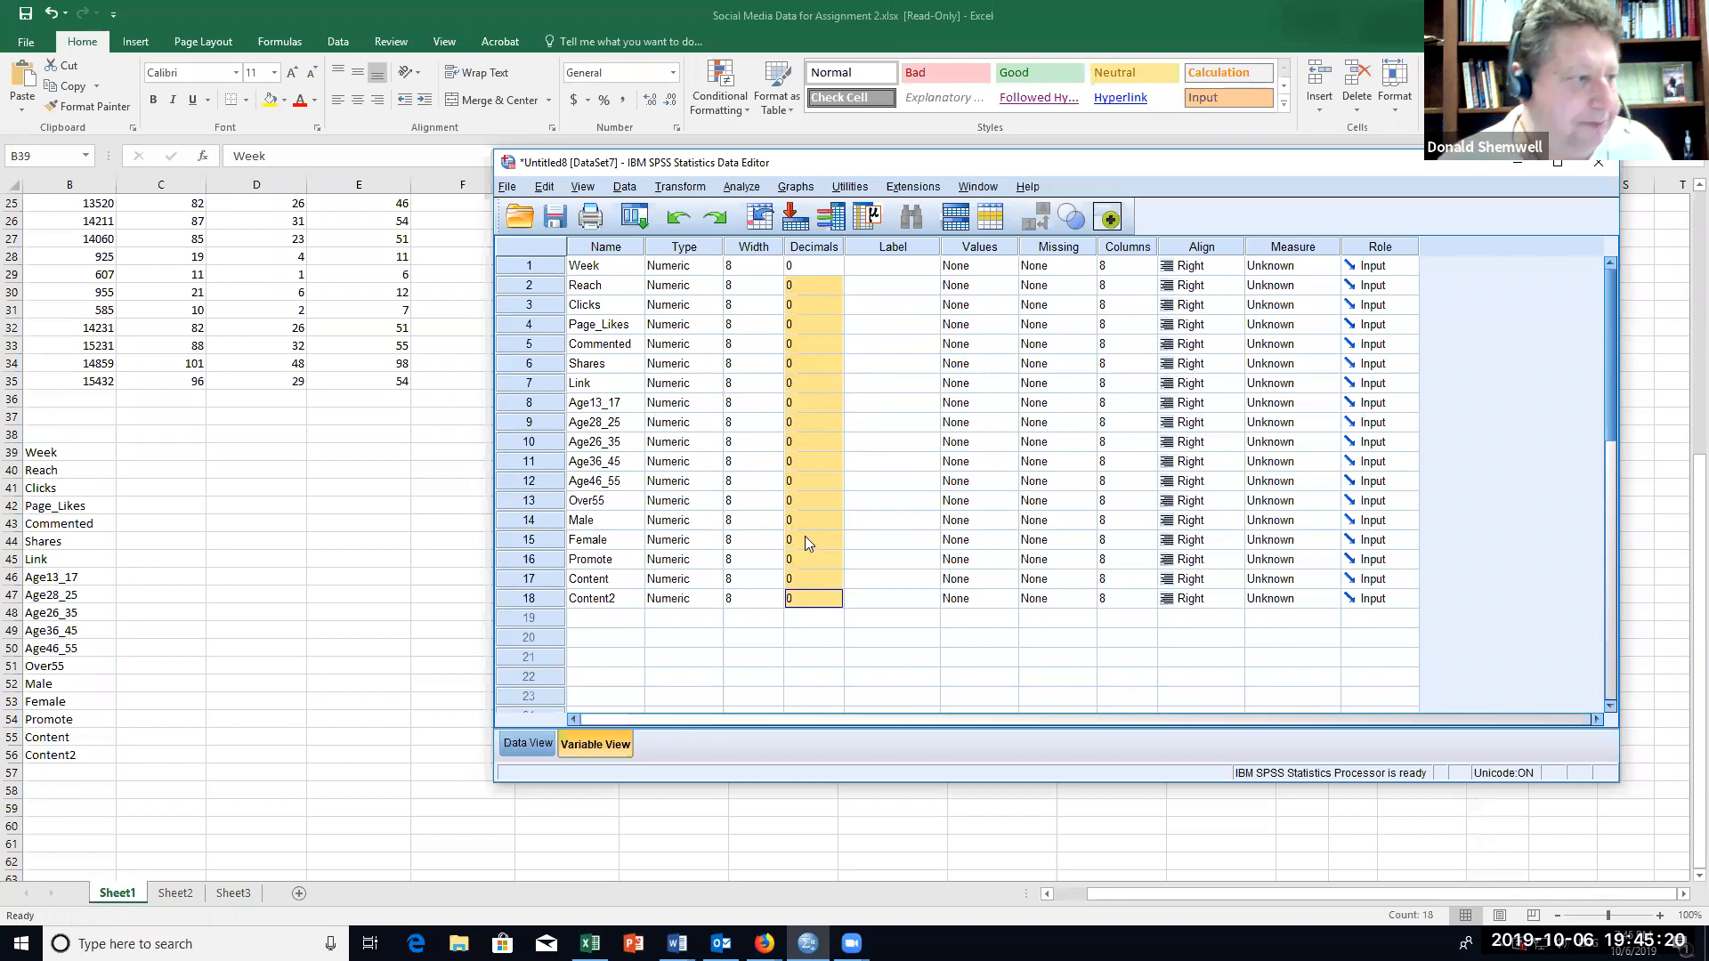
Step: Set the decimals of the Male and Female variables to 2
click(840, 522)
click(837, 517)
click(837, 516)
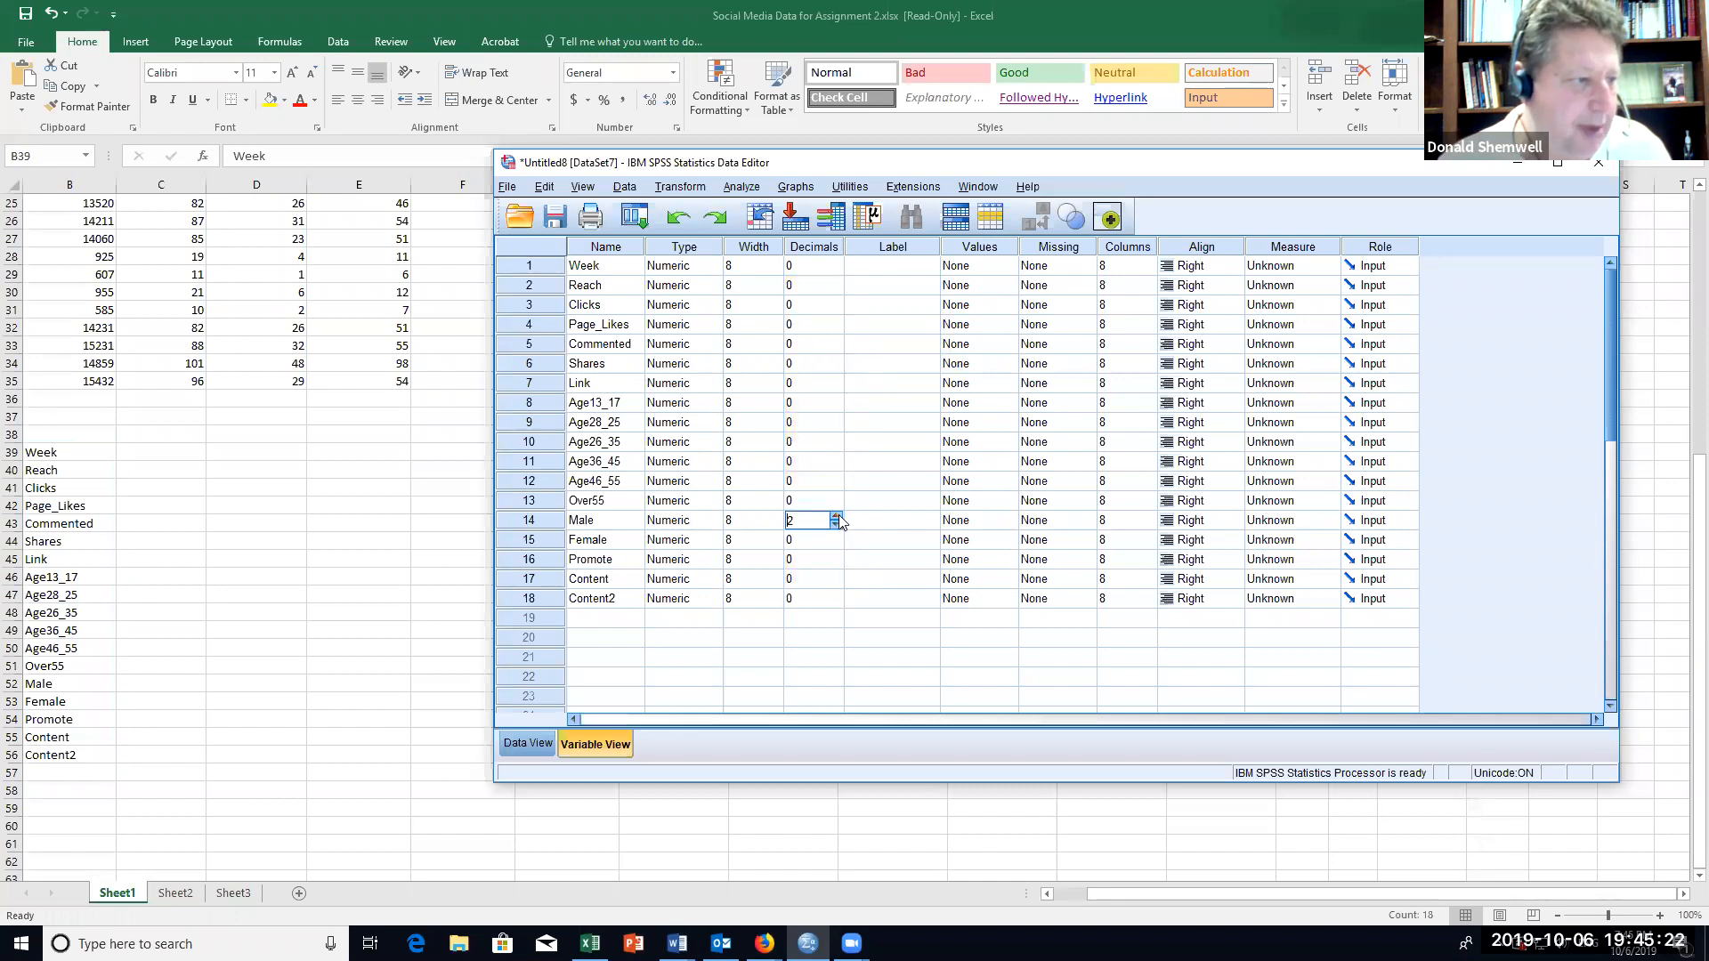
click(835, 540)
click(835, 535)
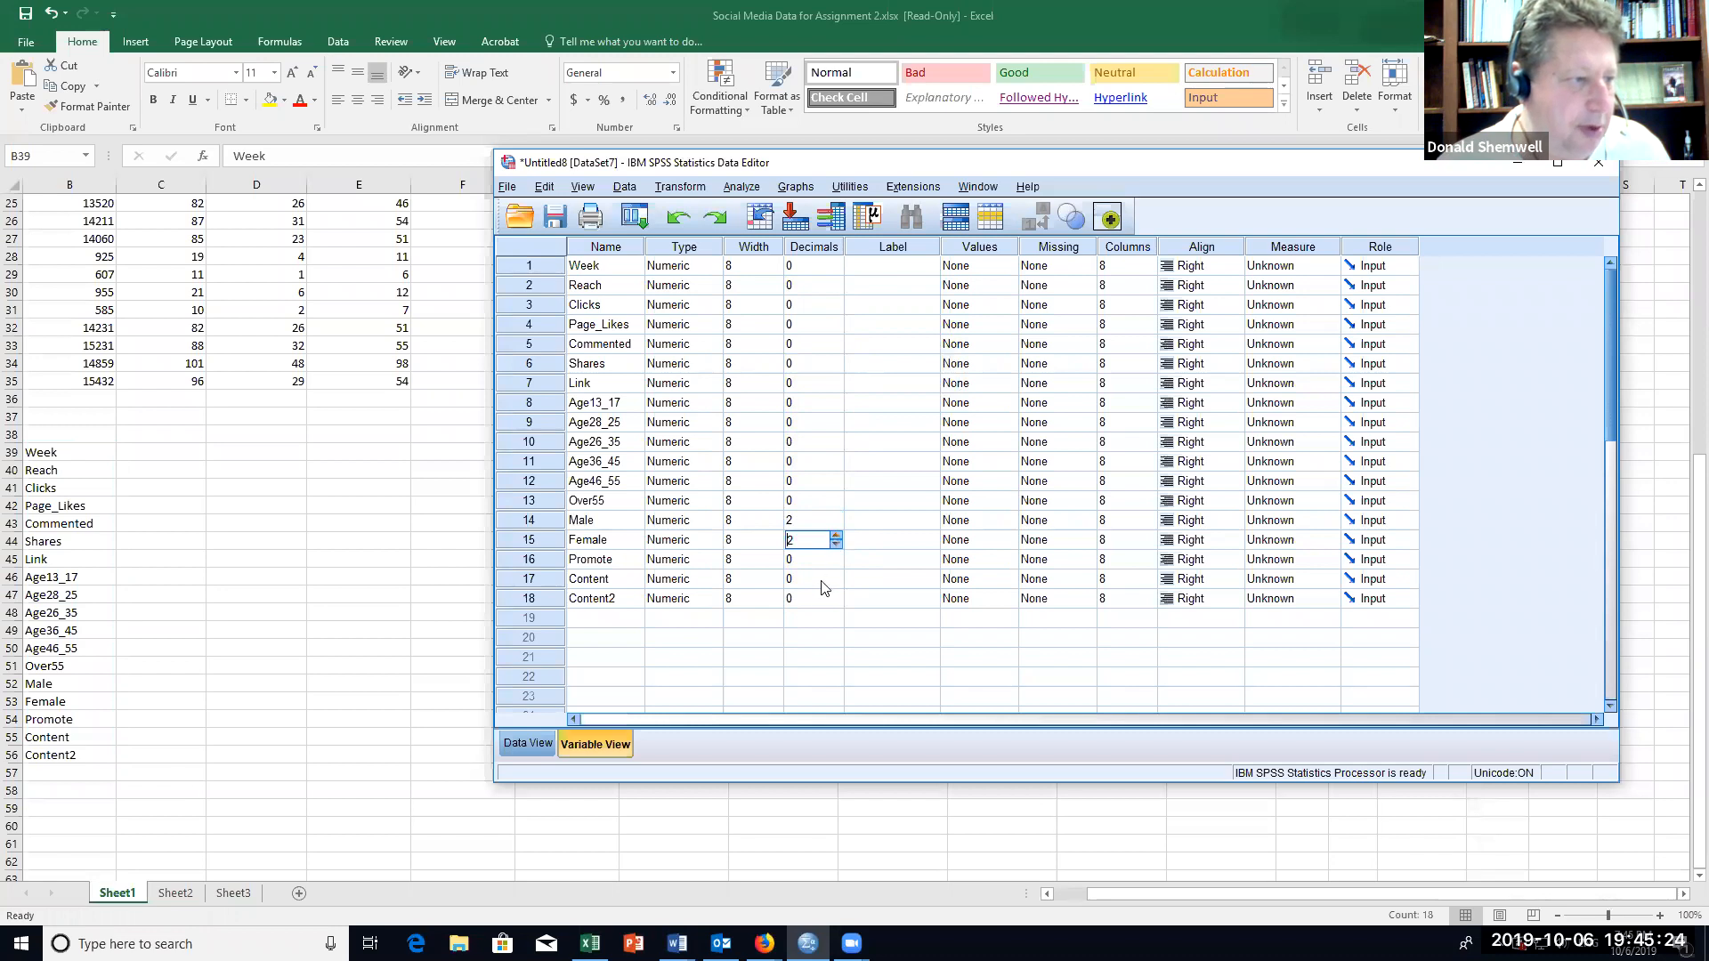
click(854, 639)
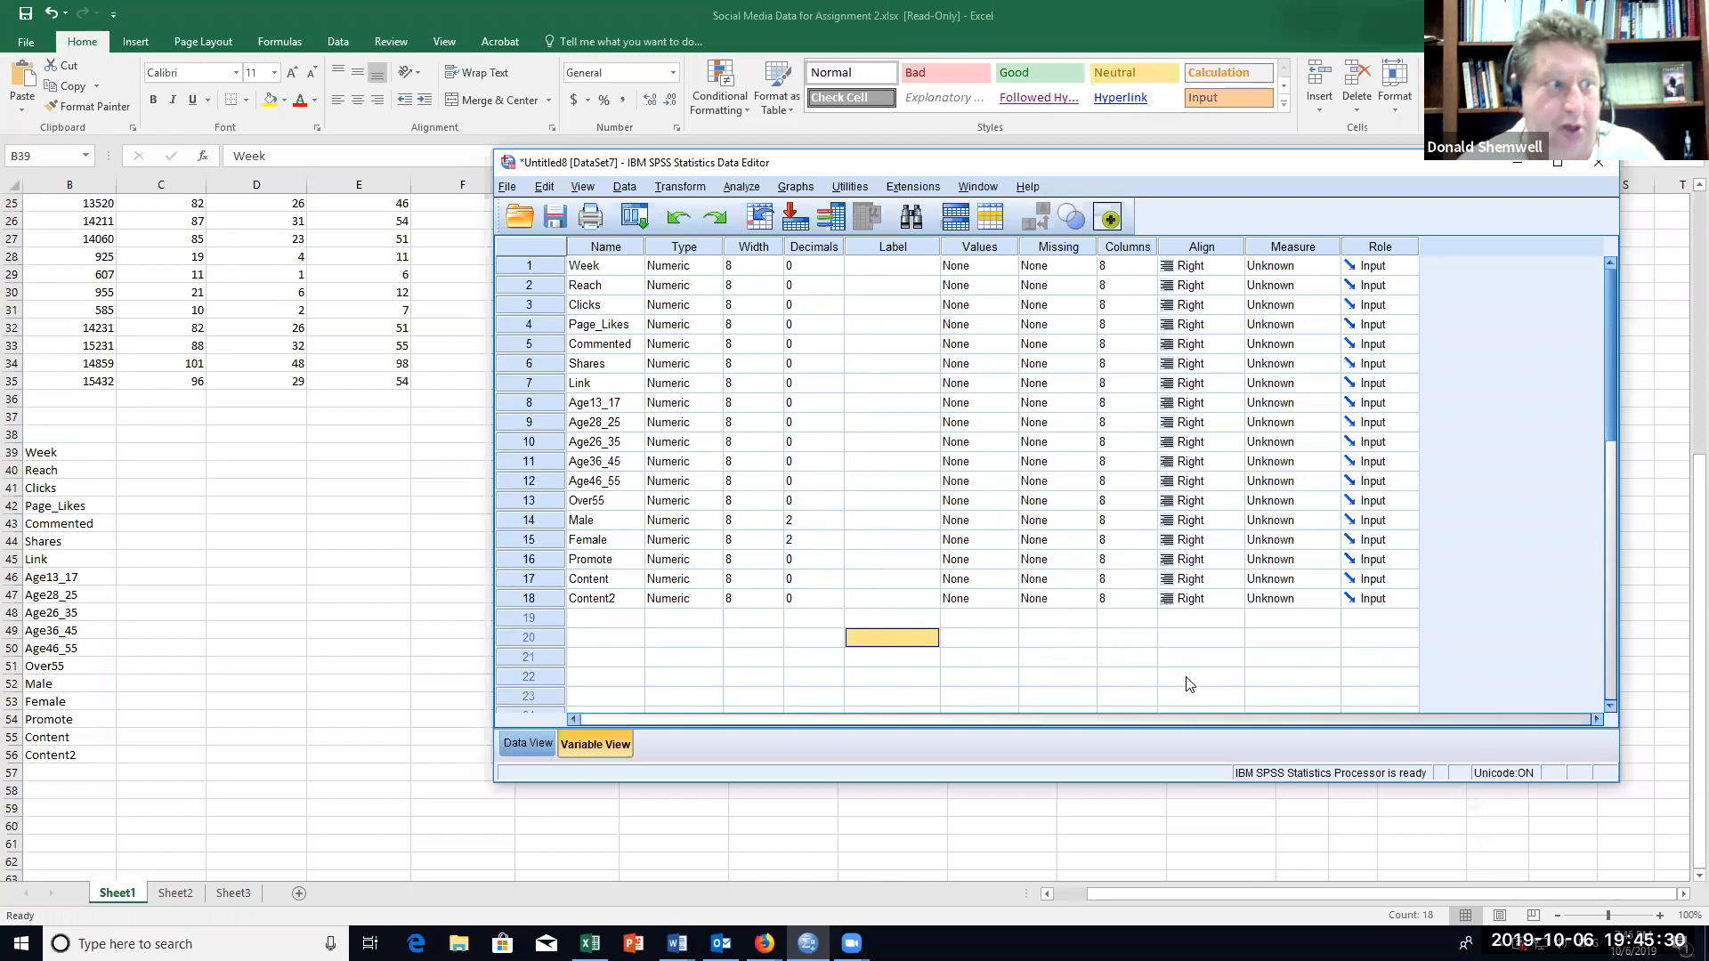
Step: Set the measurement level of the Week and Age13_17 variables to Scale
click(1329, 266)
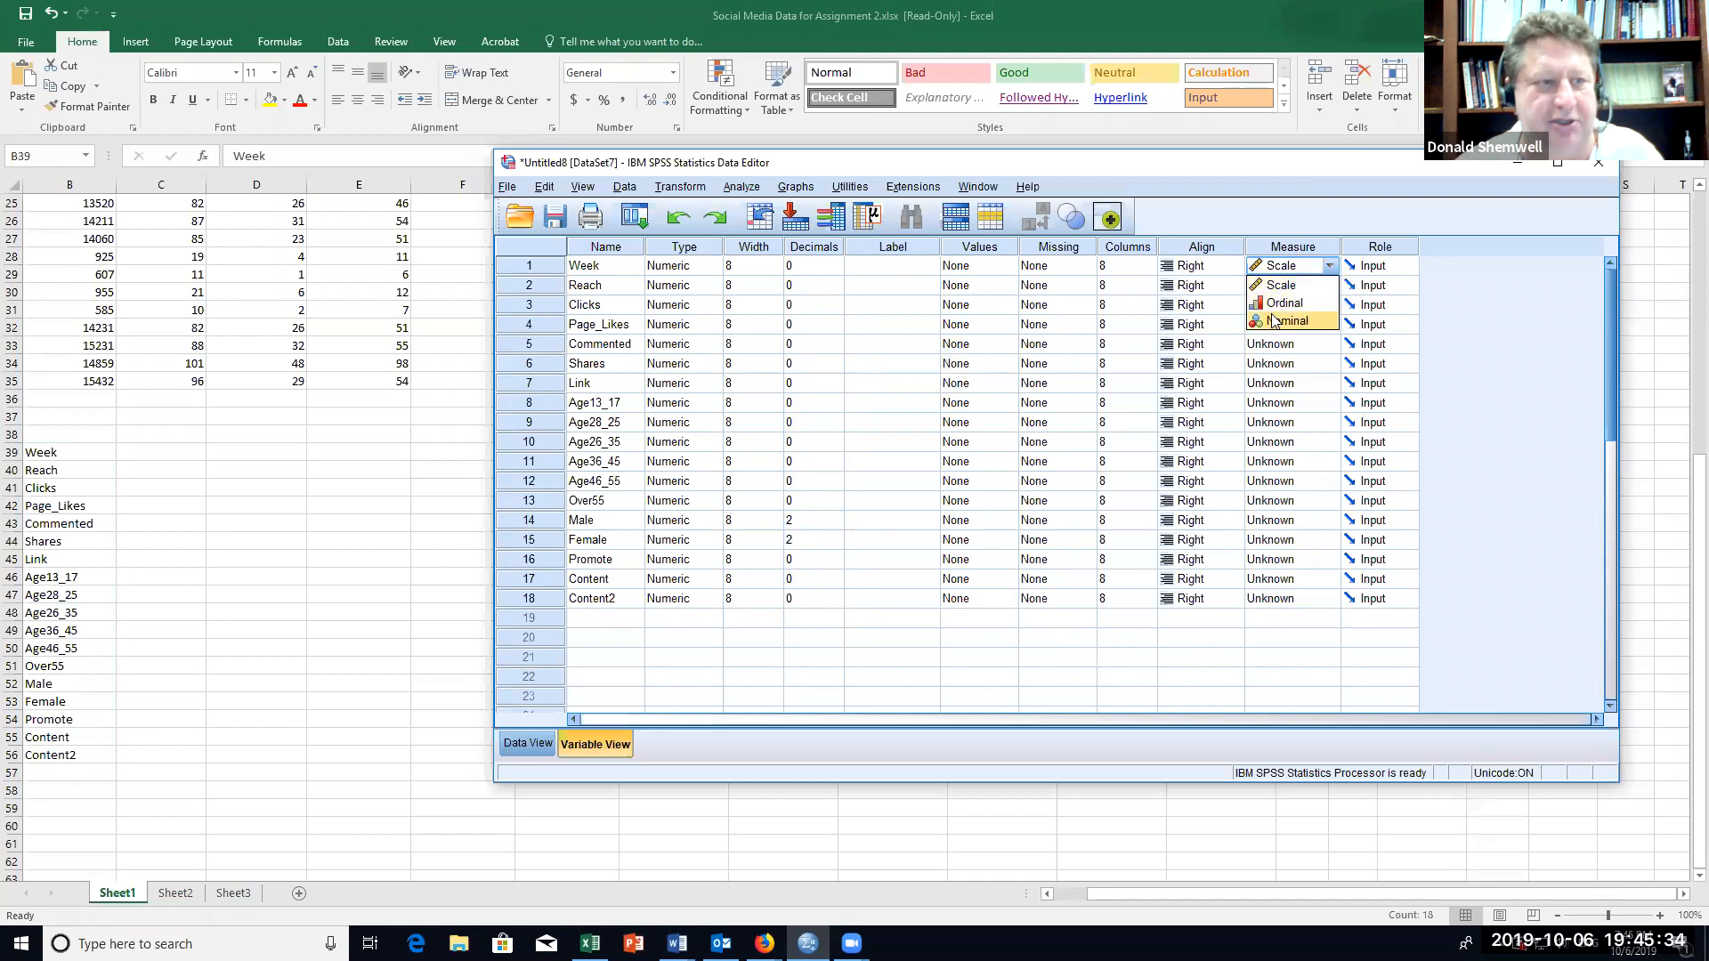
click(1280, 287)
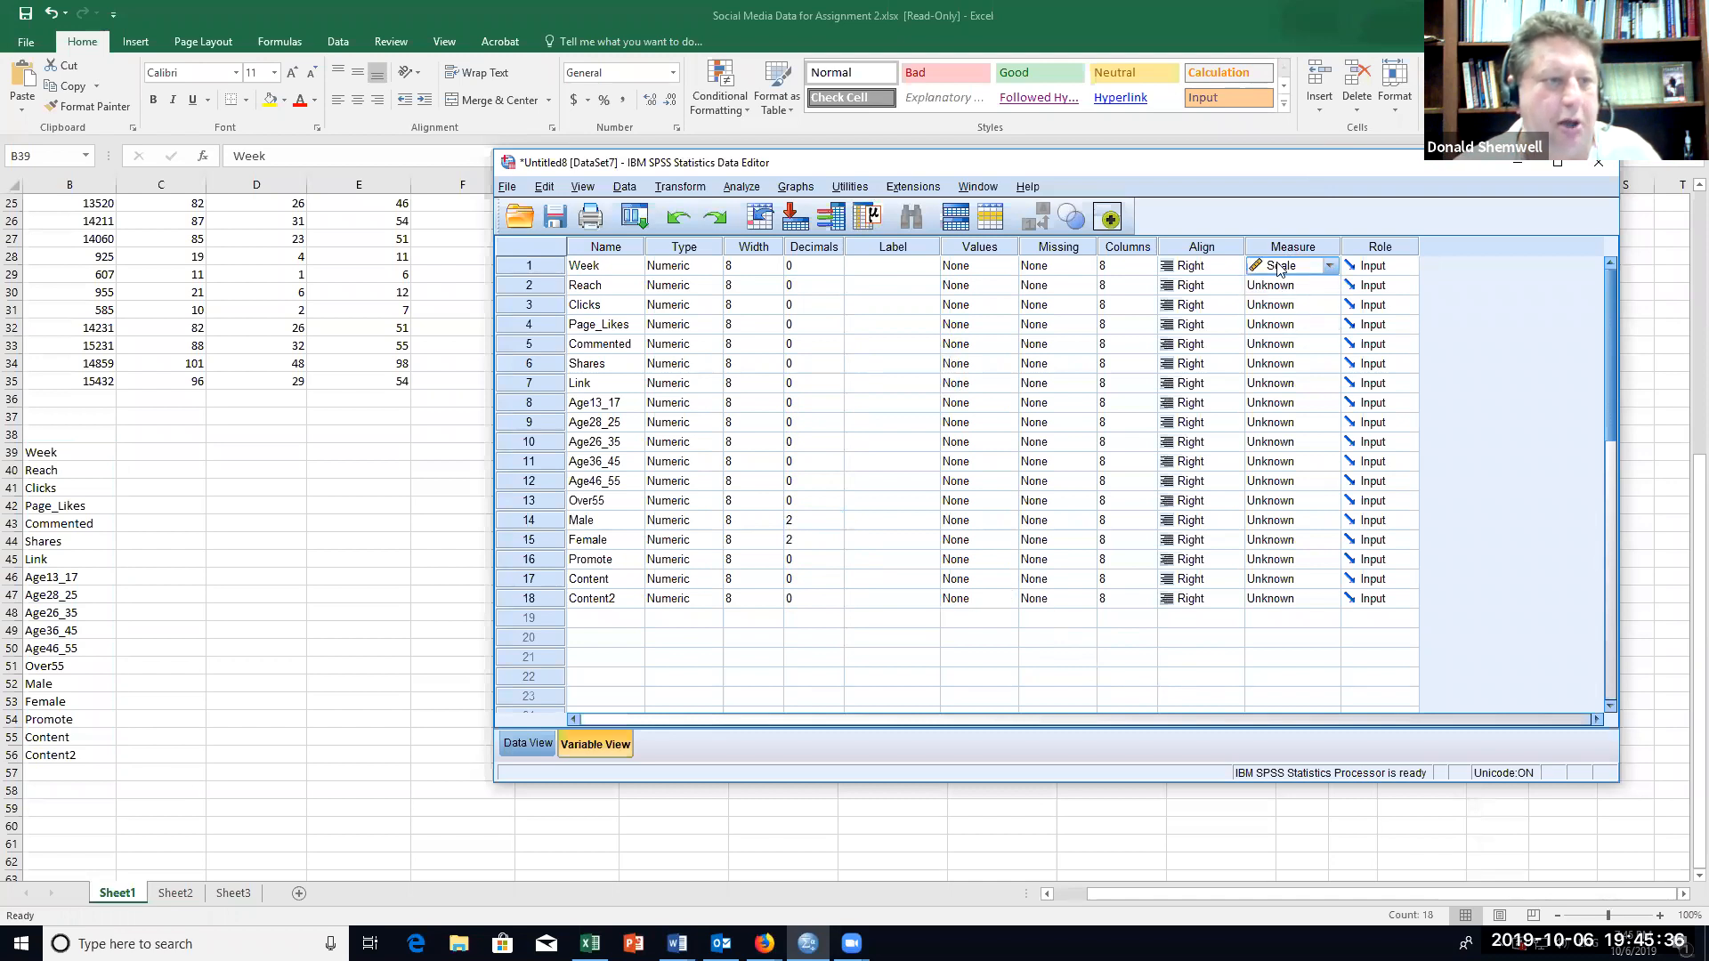
click(1316, 409)
click(1280, 267)
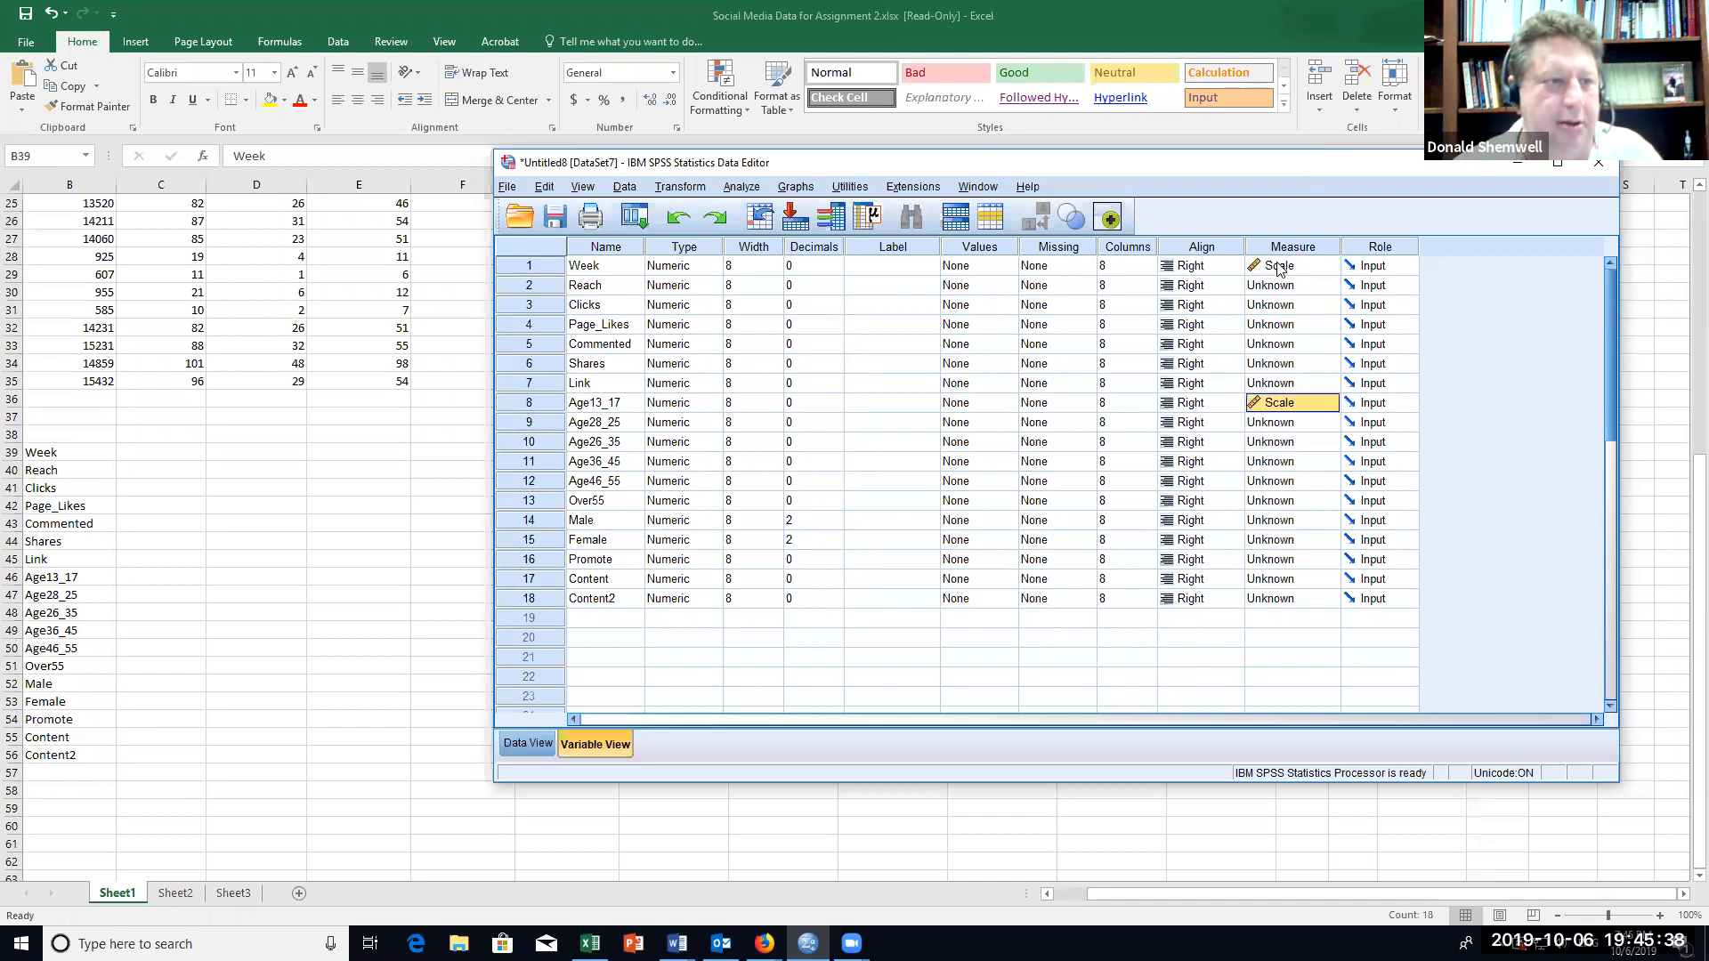
click(1280, 269)
click(1412, 307)
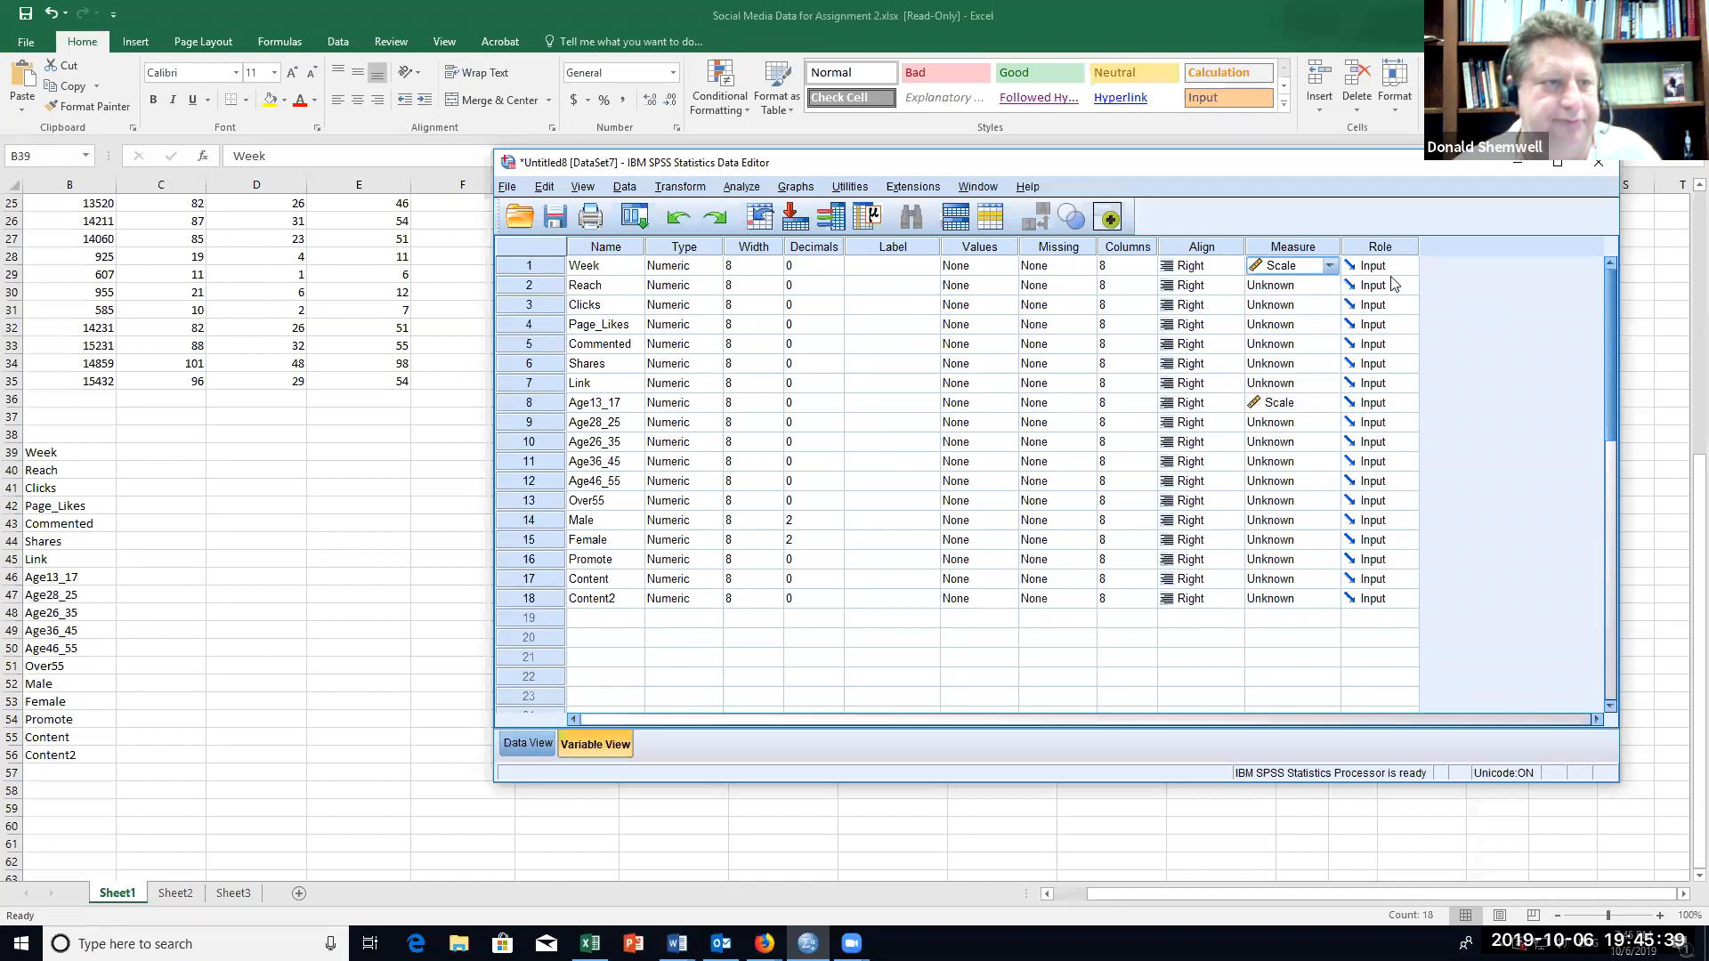
Step: Copy the Scale measurement level from Week to all variables from Reach through Female
right_click(1275, 281)
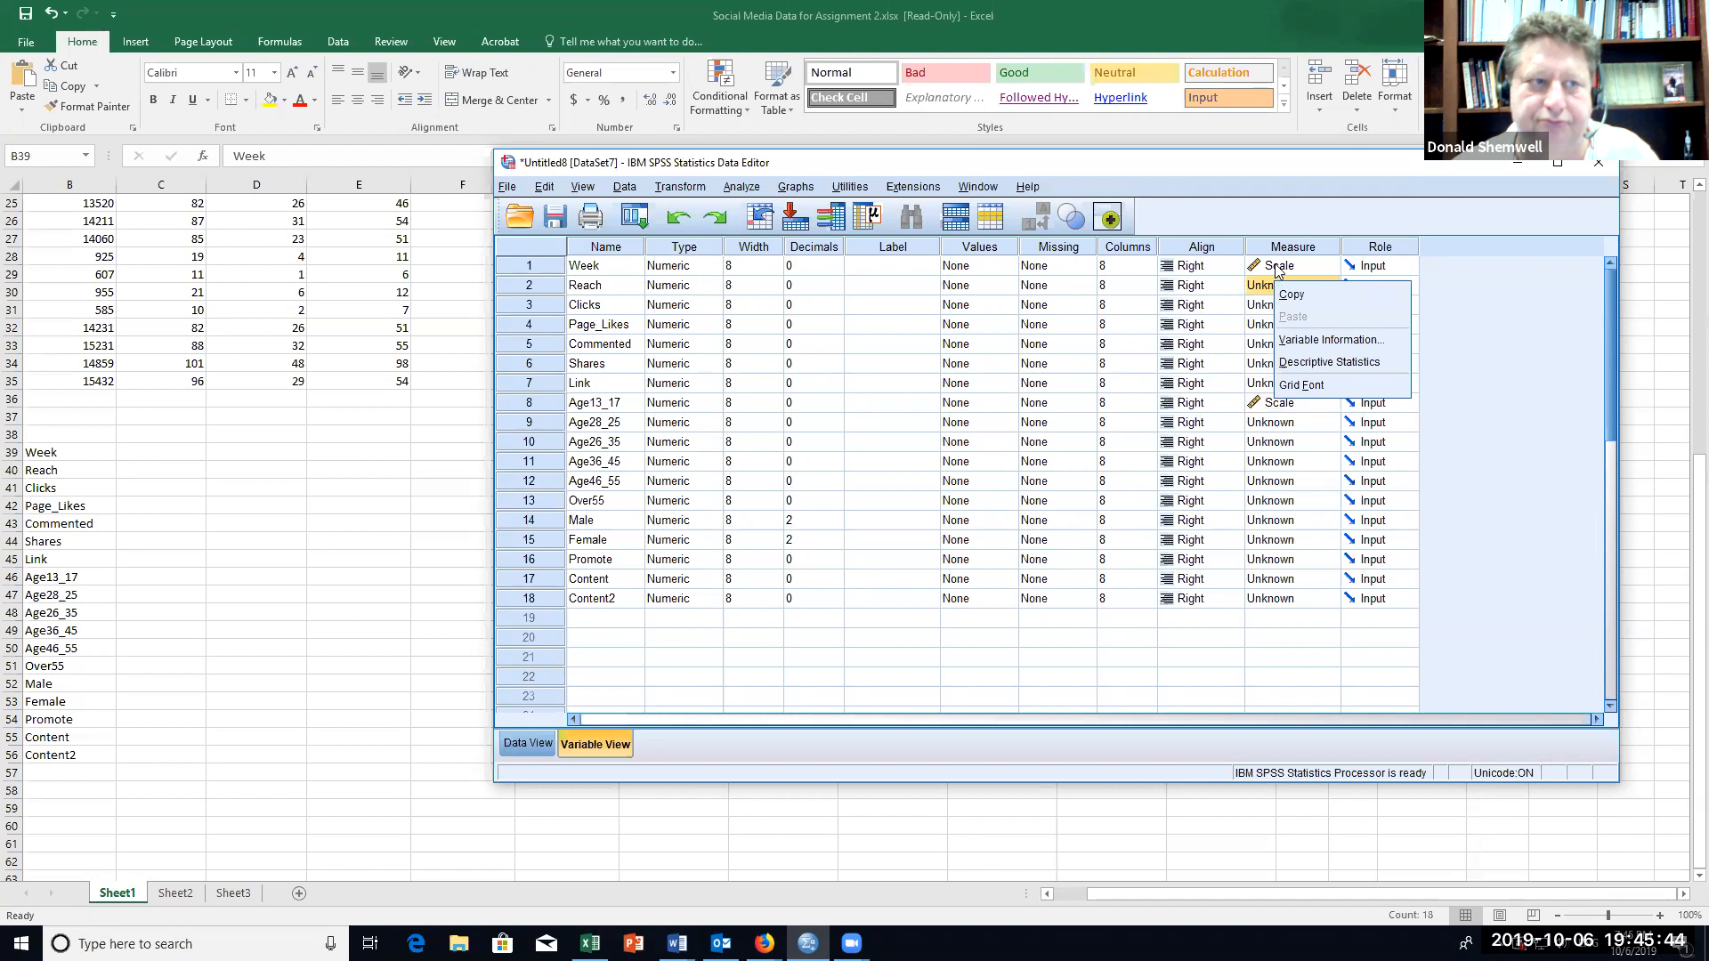
right_click(1274, 269)
click(1299, 281)
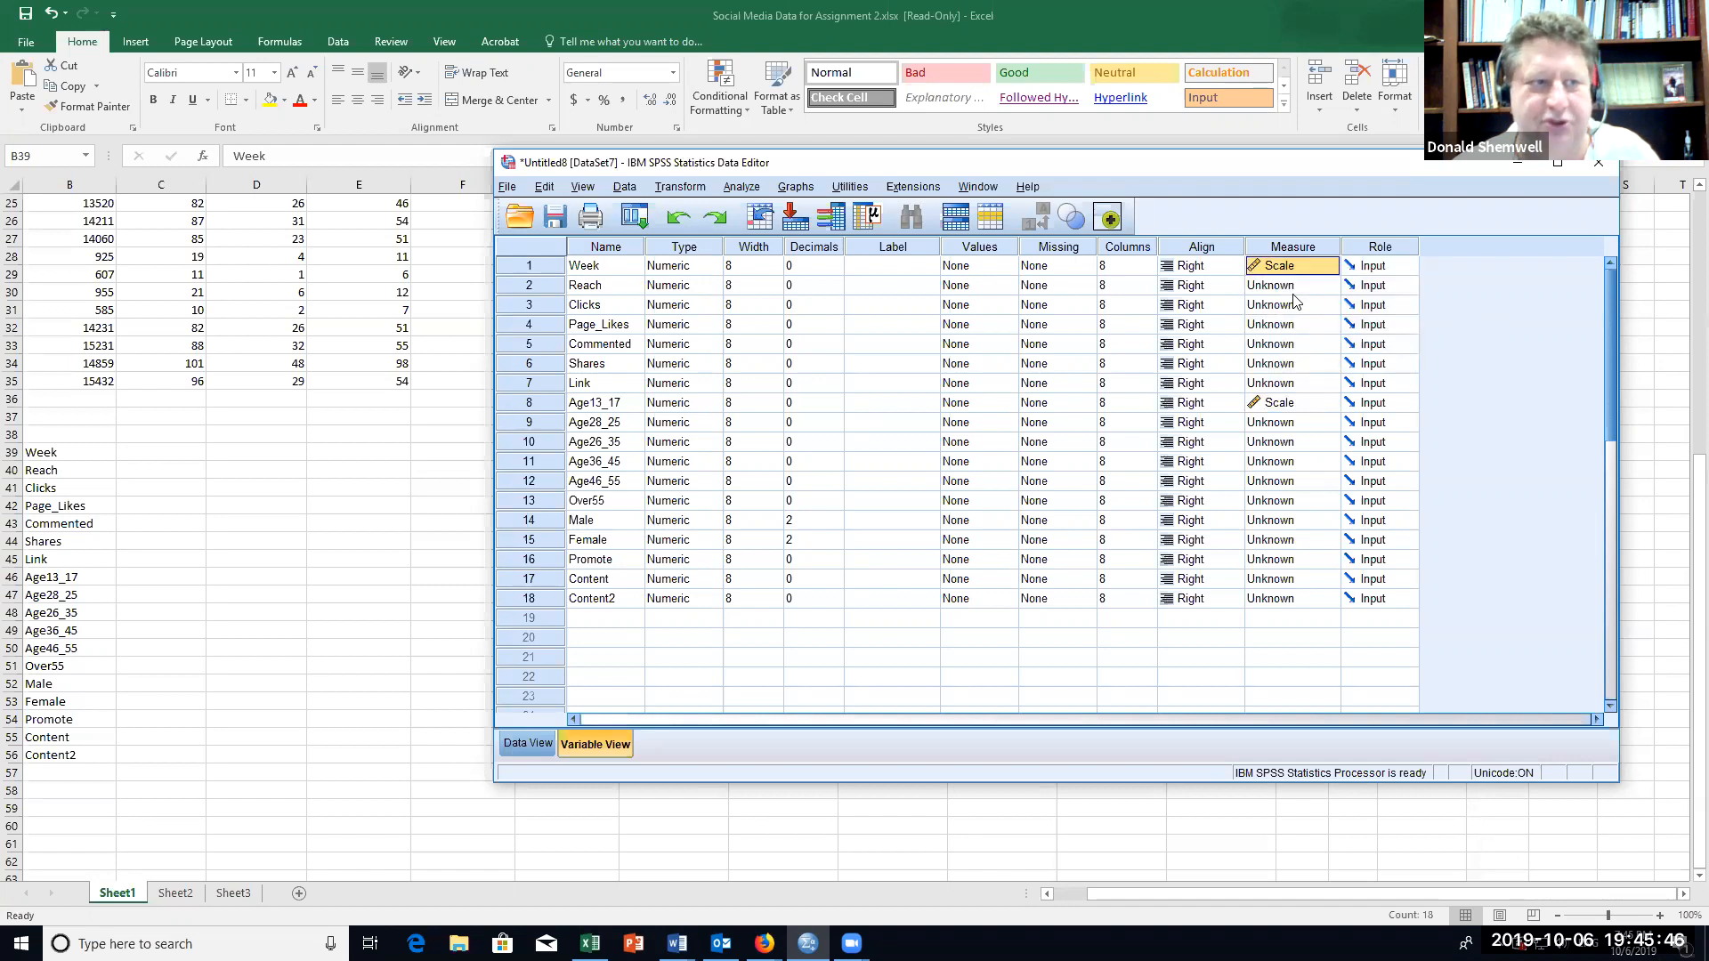
click(1293, 293)
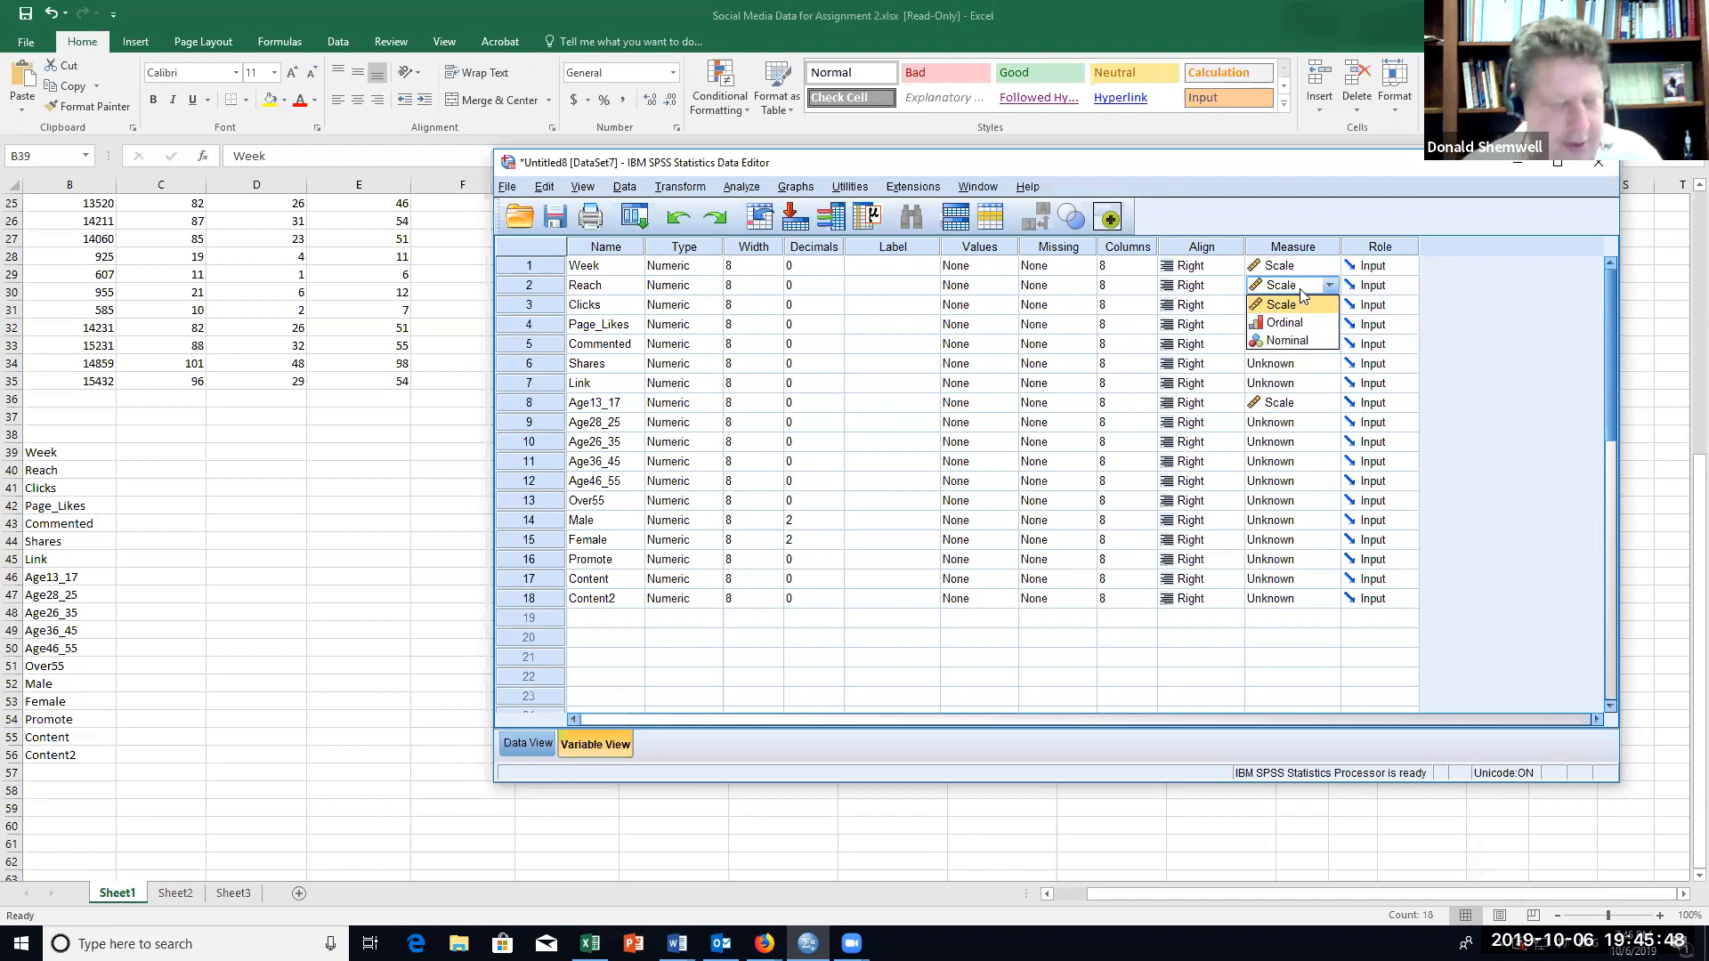
key(shift+Down)
key(shift+Down)
key(shift+Down)
key(shift+Down)
key(shift+Down)
key(shift+Down)
key(shift+Down)
key(shift+Down)
key(shift+Down)
key(shift+Down)
key(shift+Down)
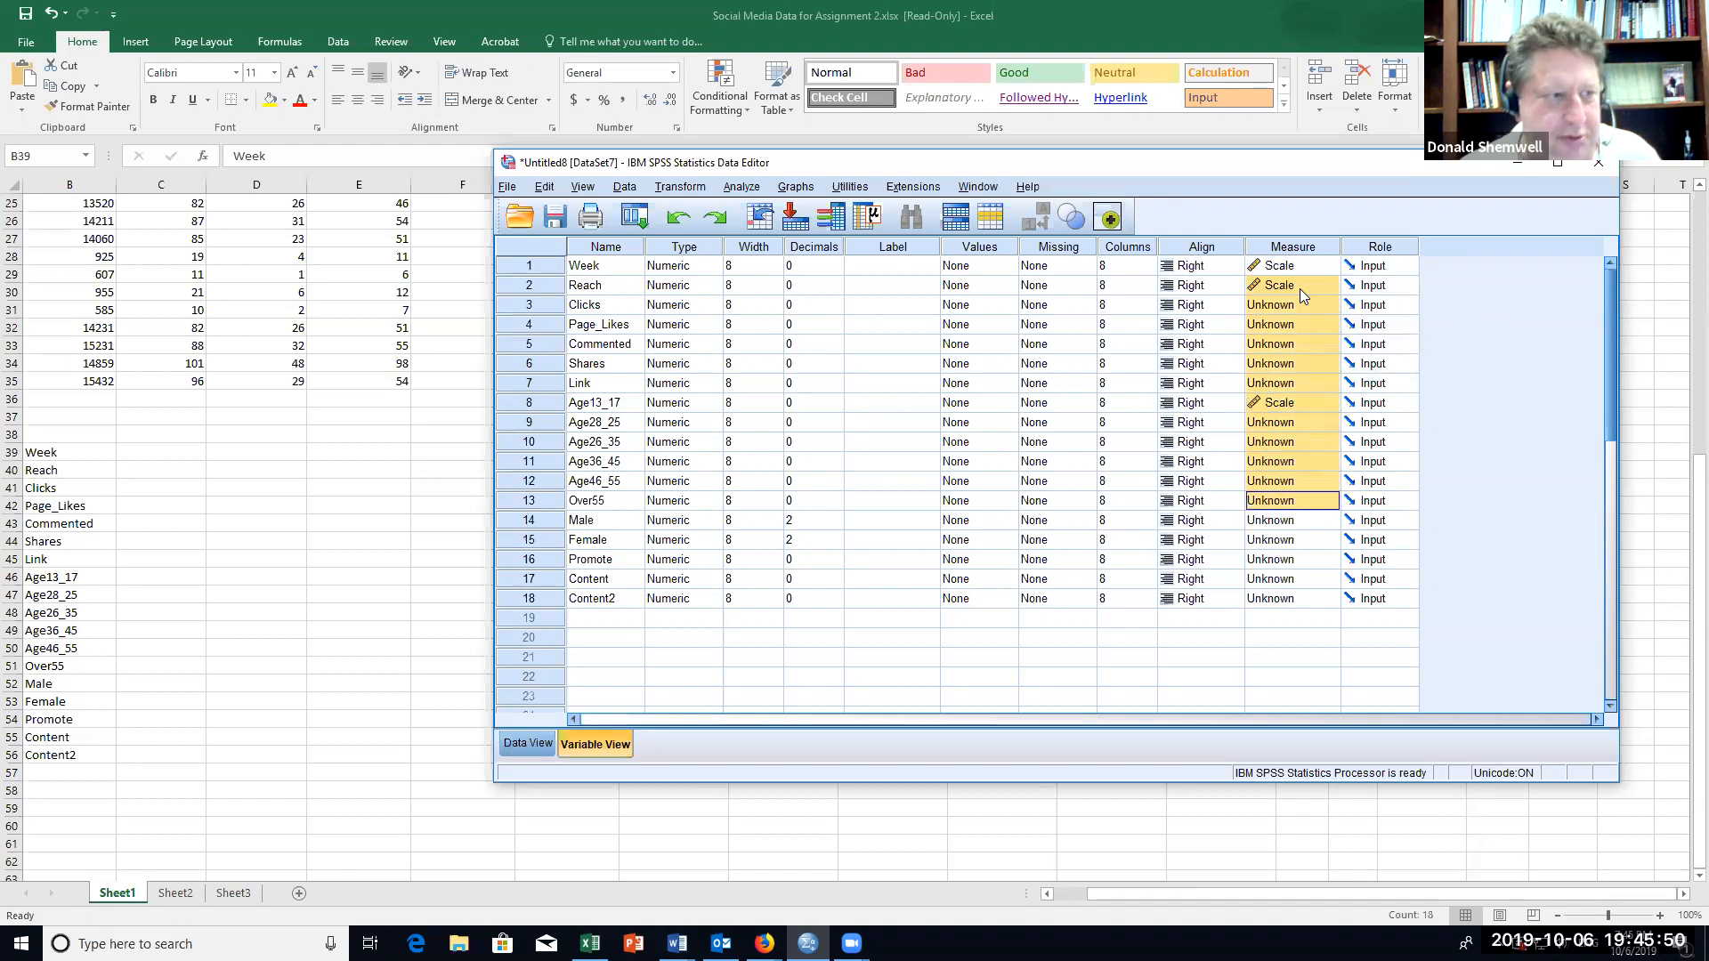
key(shift+Down)
key(shift+Down)
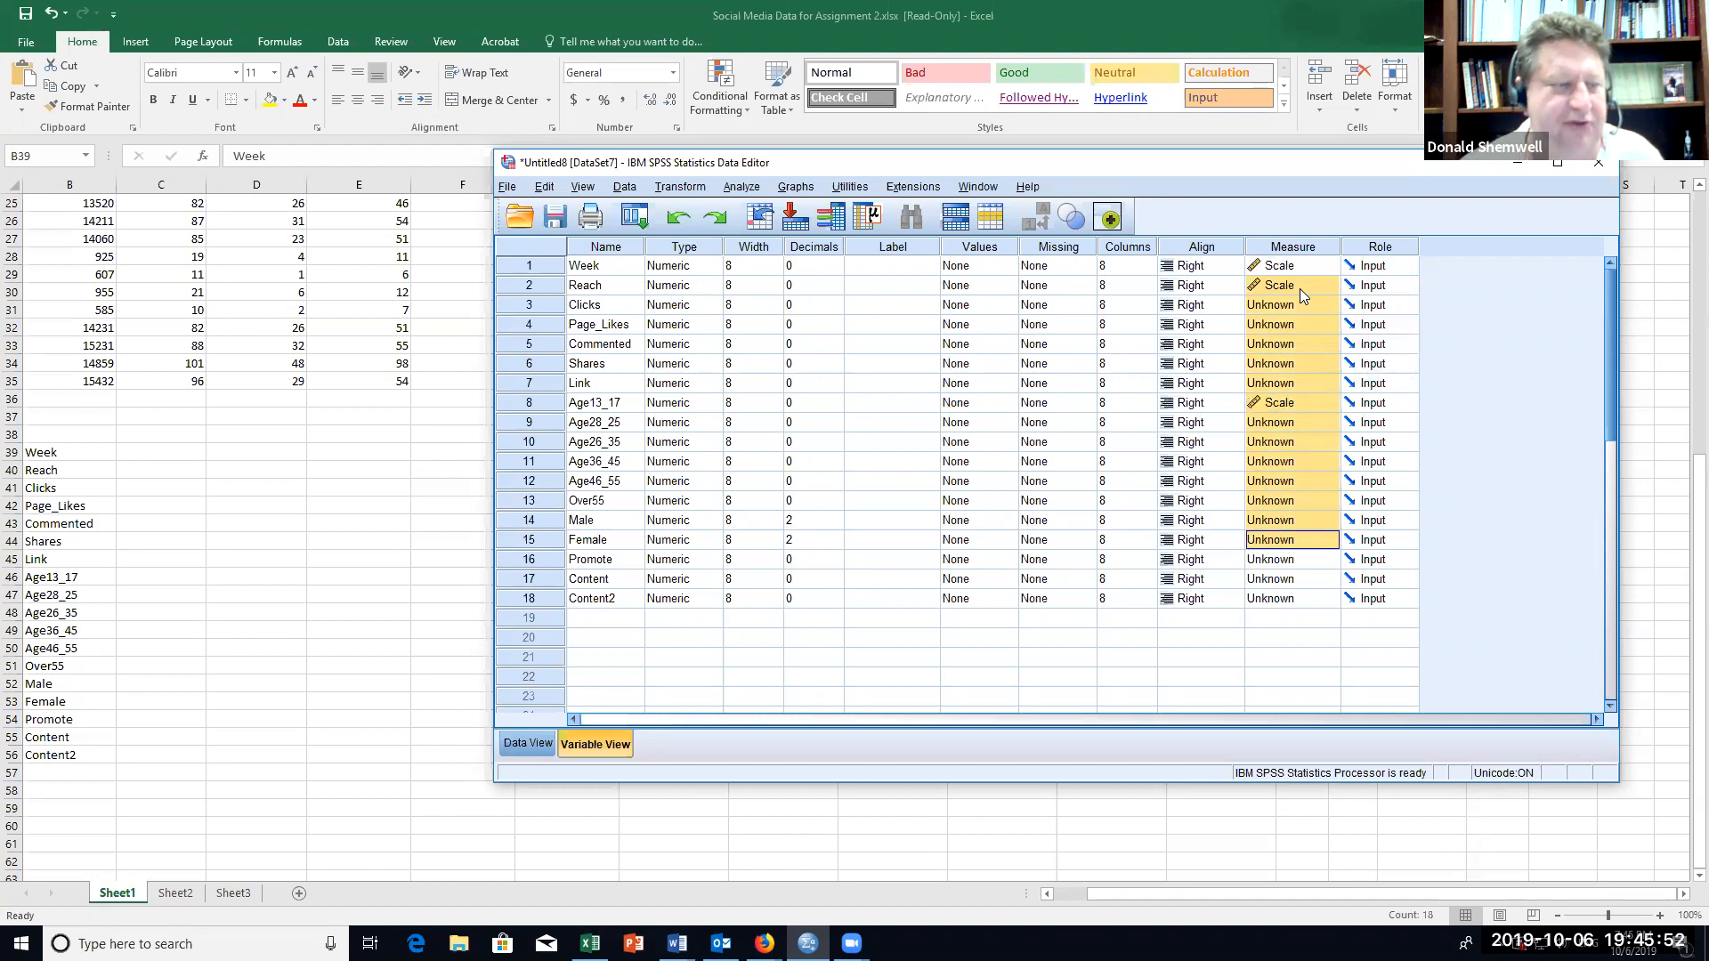
right_click(1307, 368)
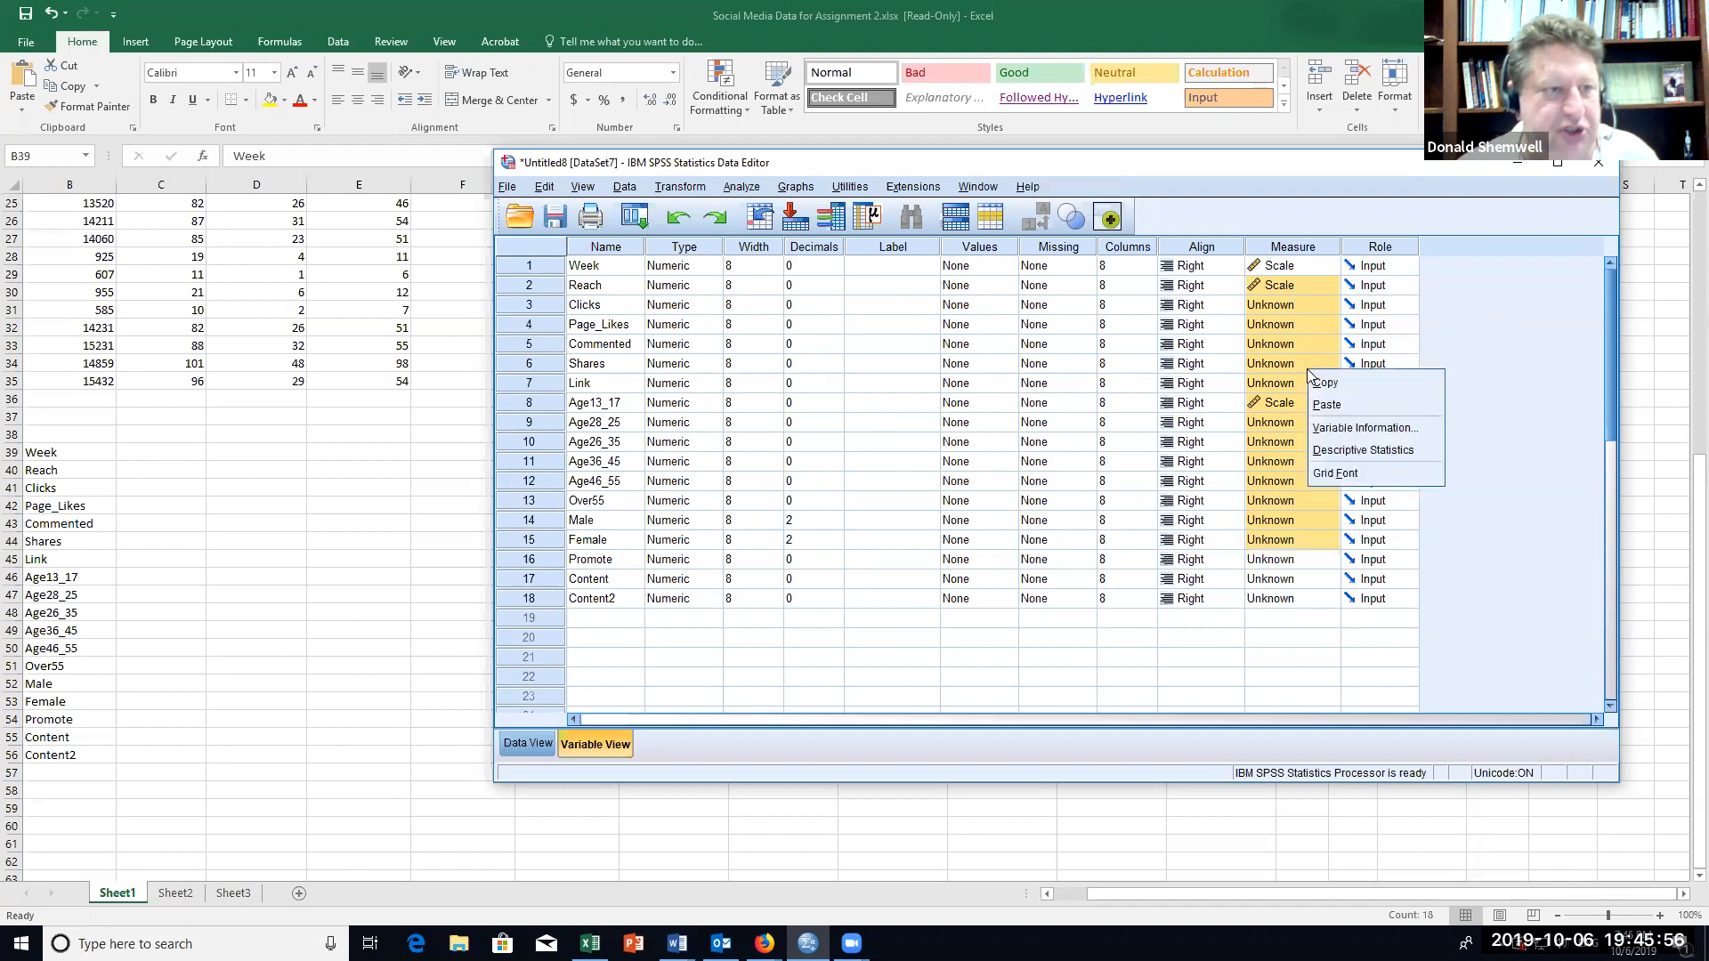
click(1332, 405)
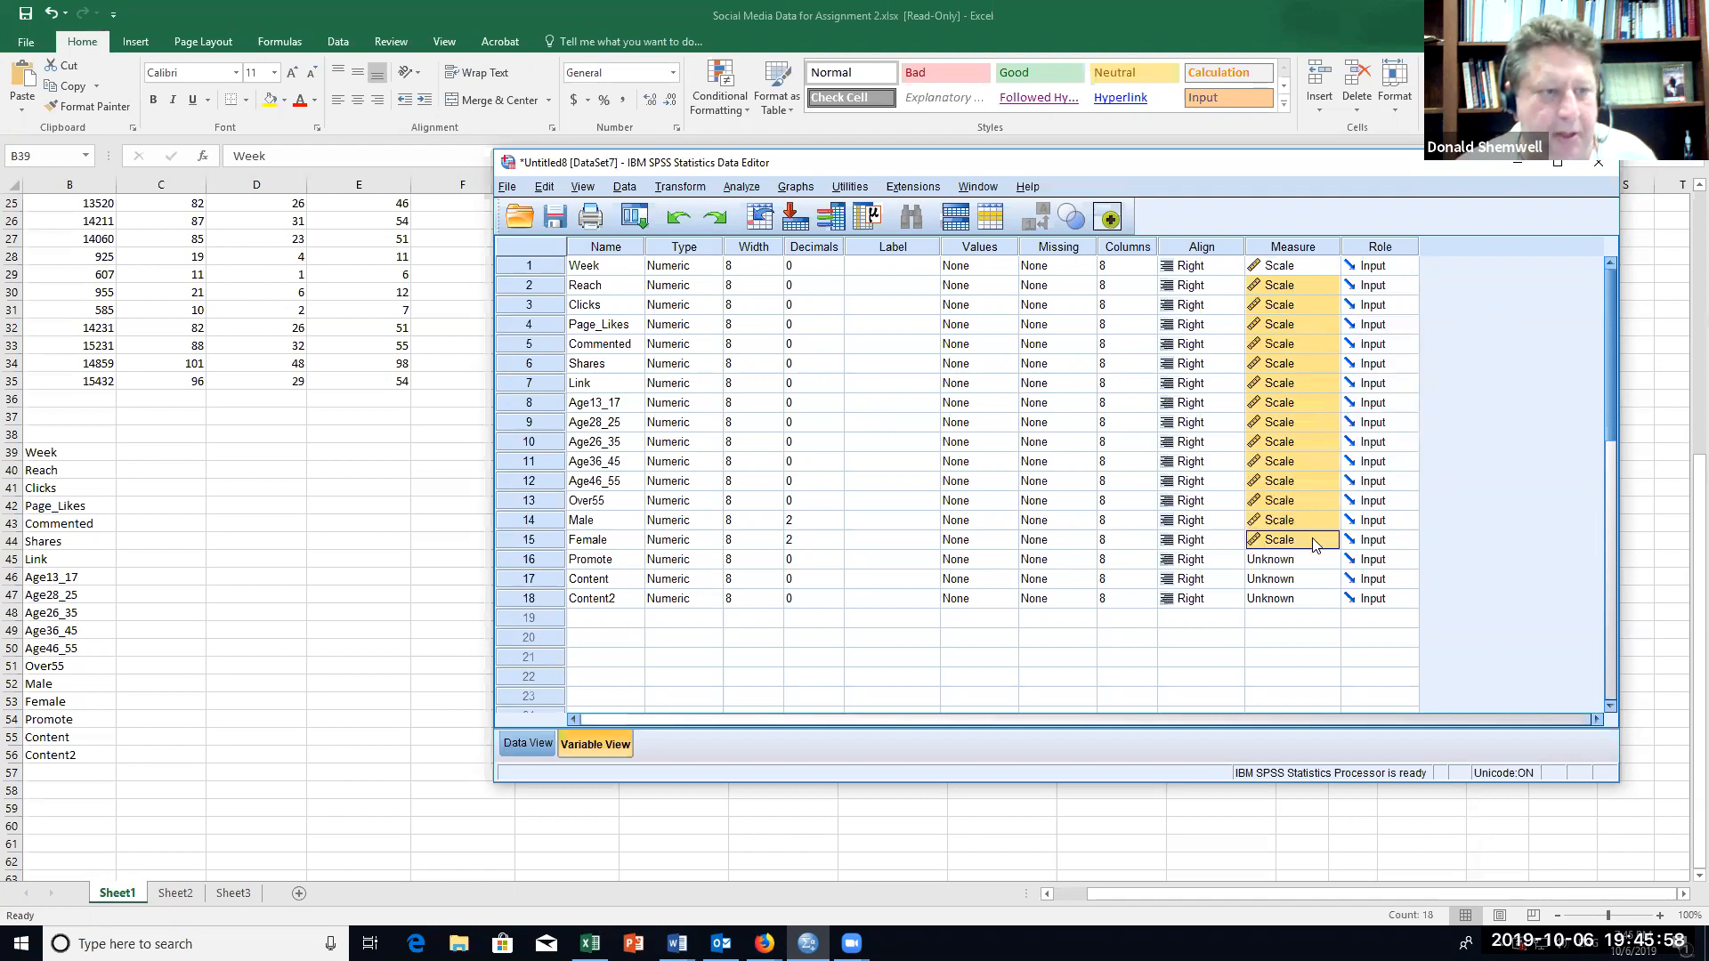
Step: Set the measurement level of the Promote, Content and Content2 variables to Nominal
click(1299, 561)
click(1296, 615)
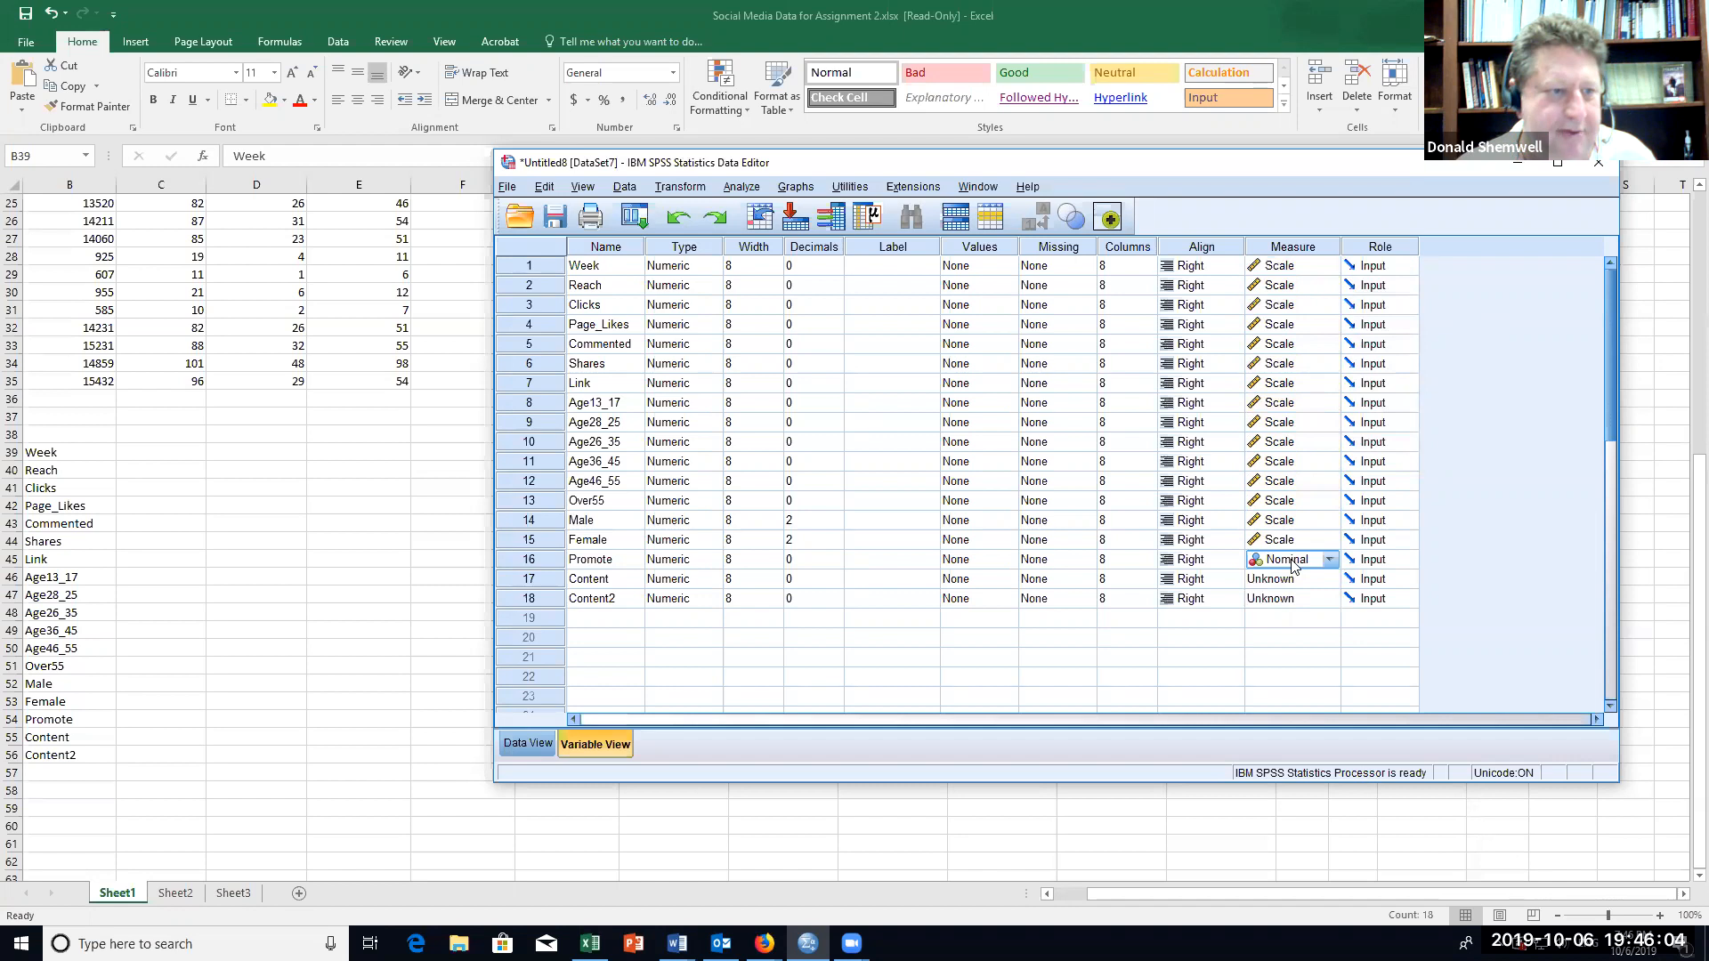
click(1289, 580)
click(1313, 634)
click(1308, 605)
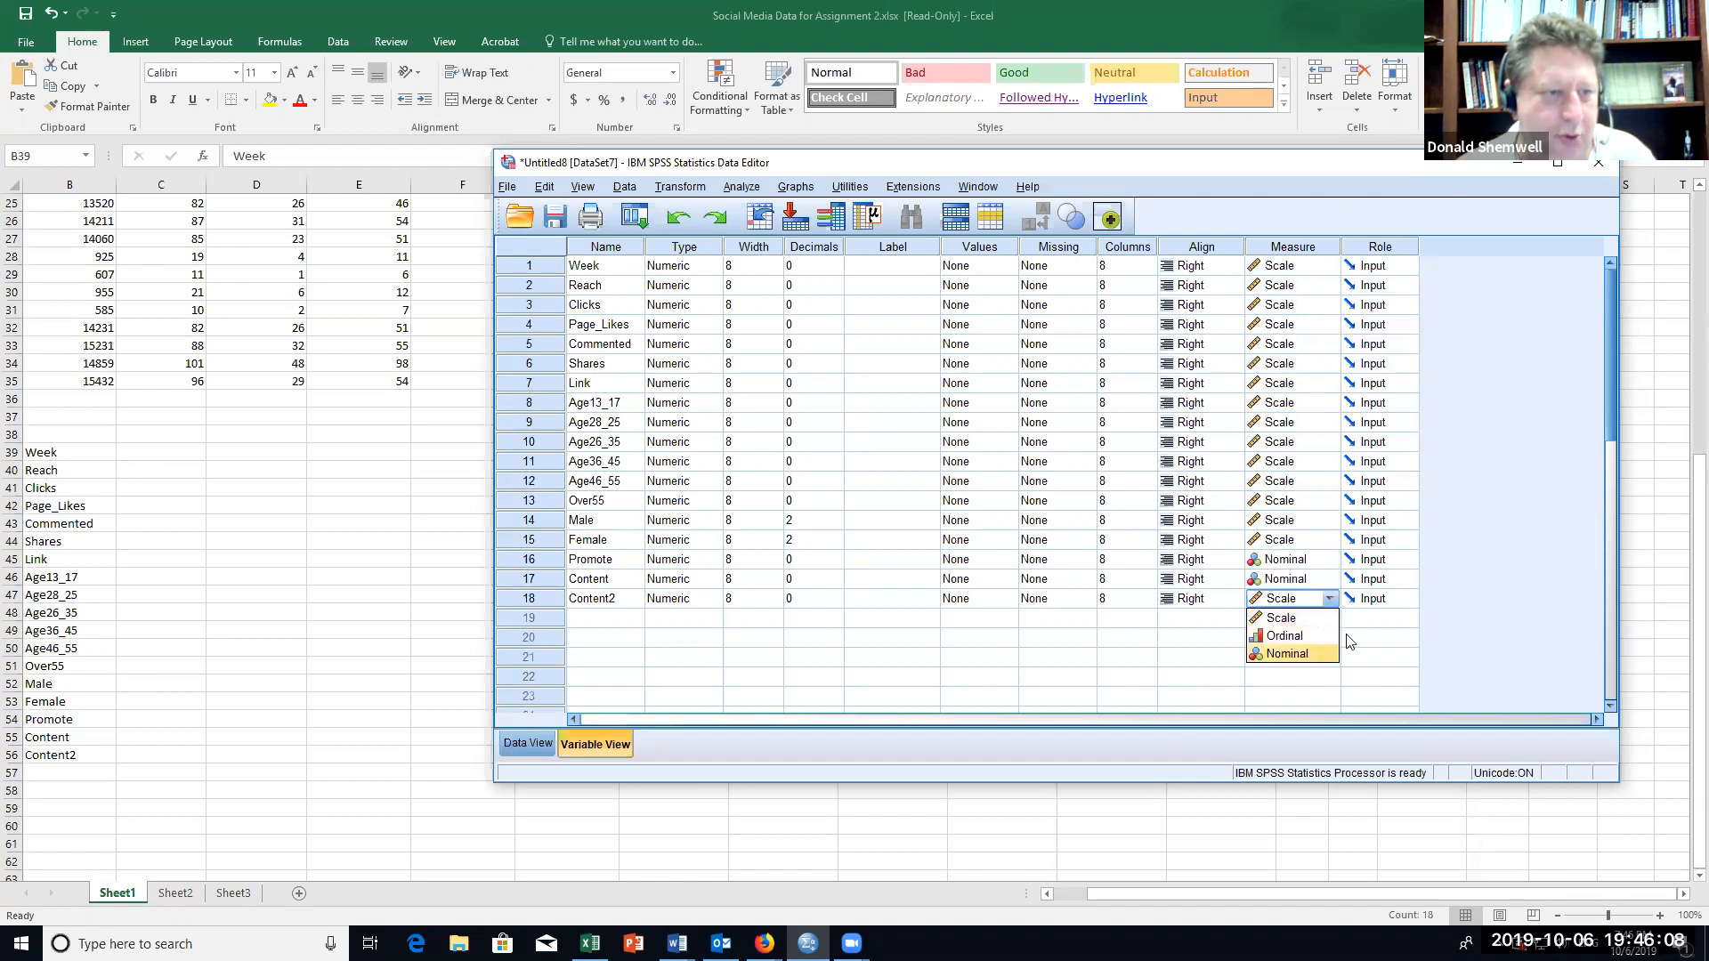
click(1311, 658)
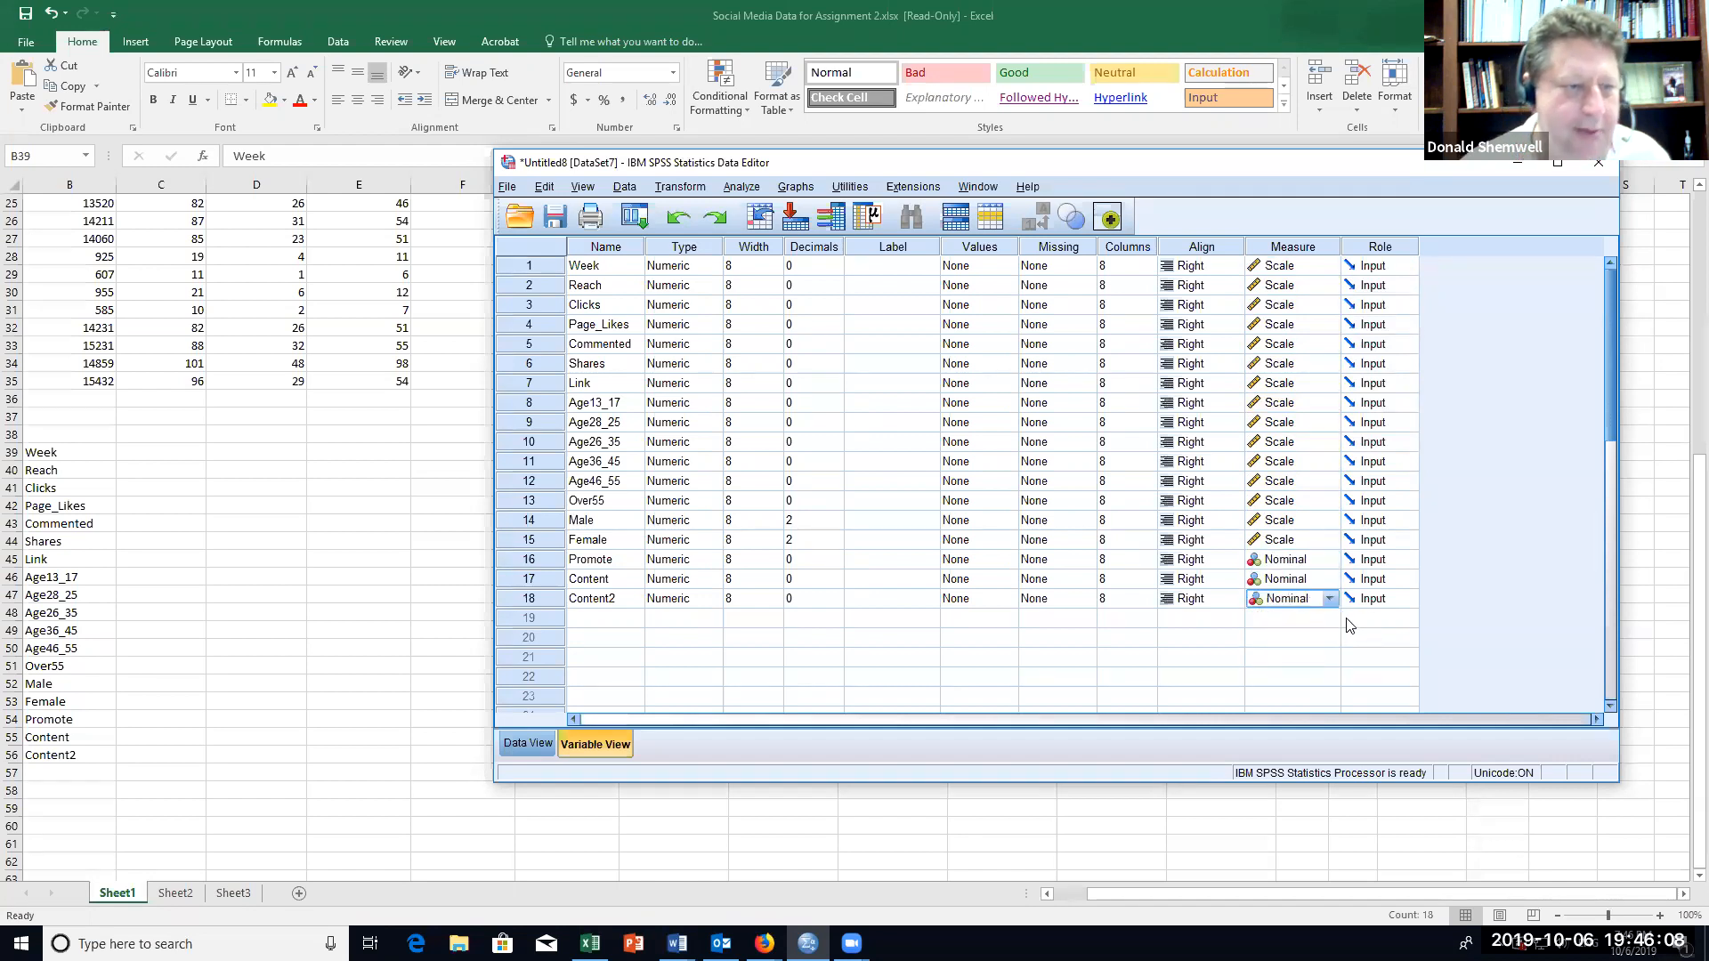
right_click(1291, 562)
click(1023, 679)
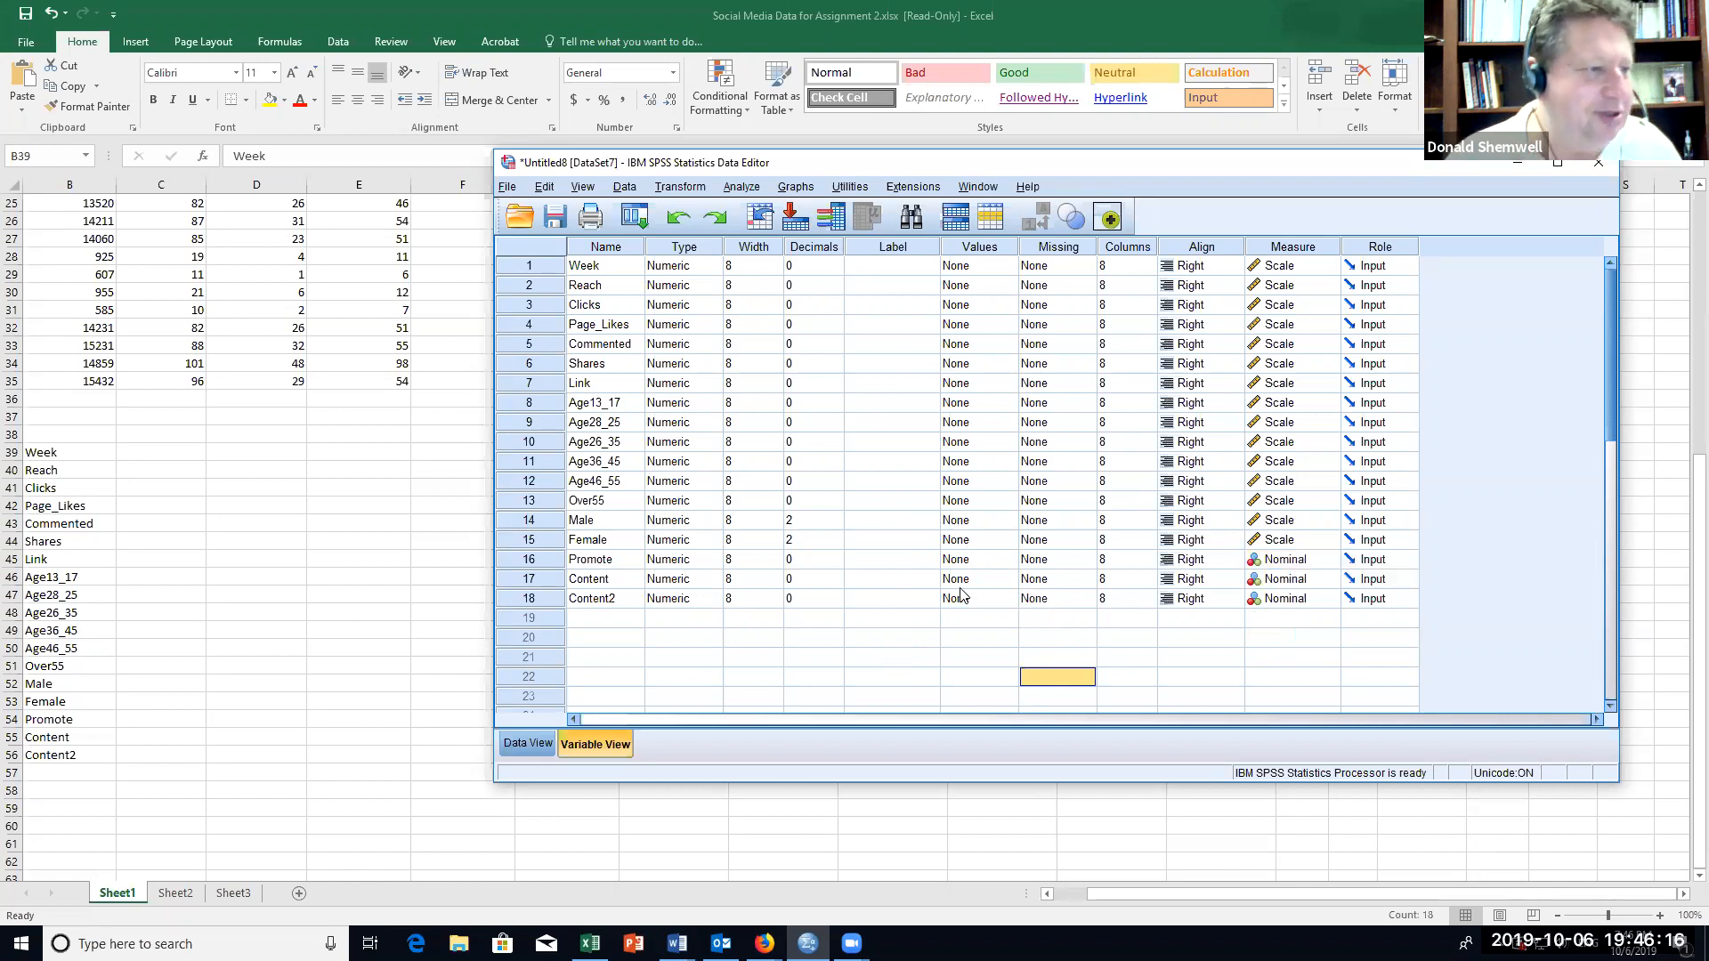
Step: Define value labels for the Promote variable: 0 as "No Promotion" and 1 as "Promotion"
click(963, 561)
click(1006, 561)
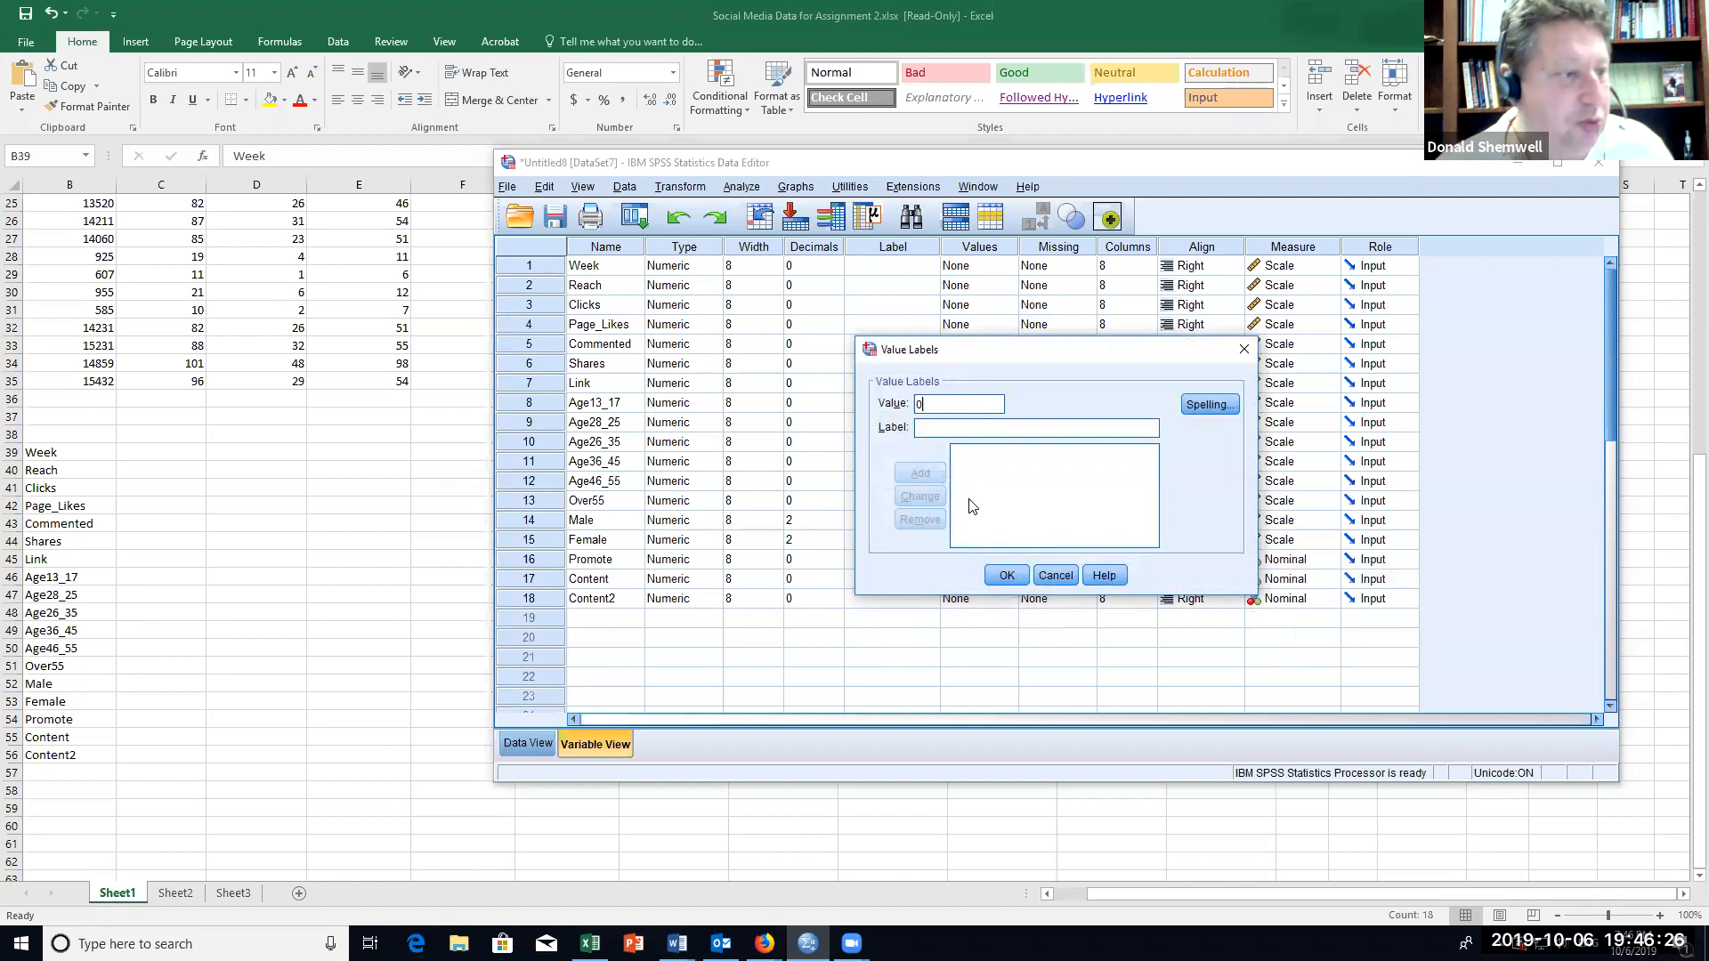
click(940, 427)
text(No Promotion)
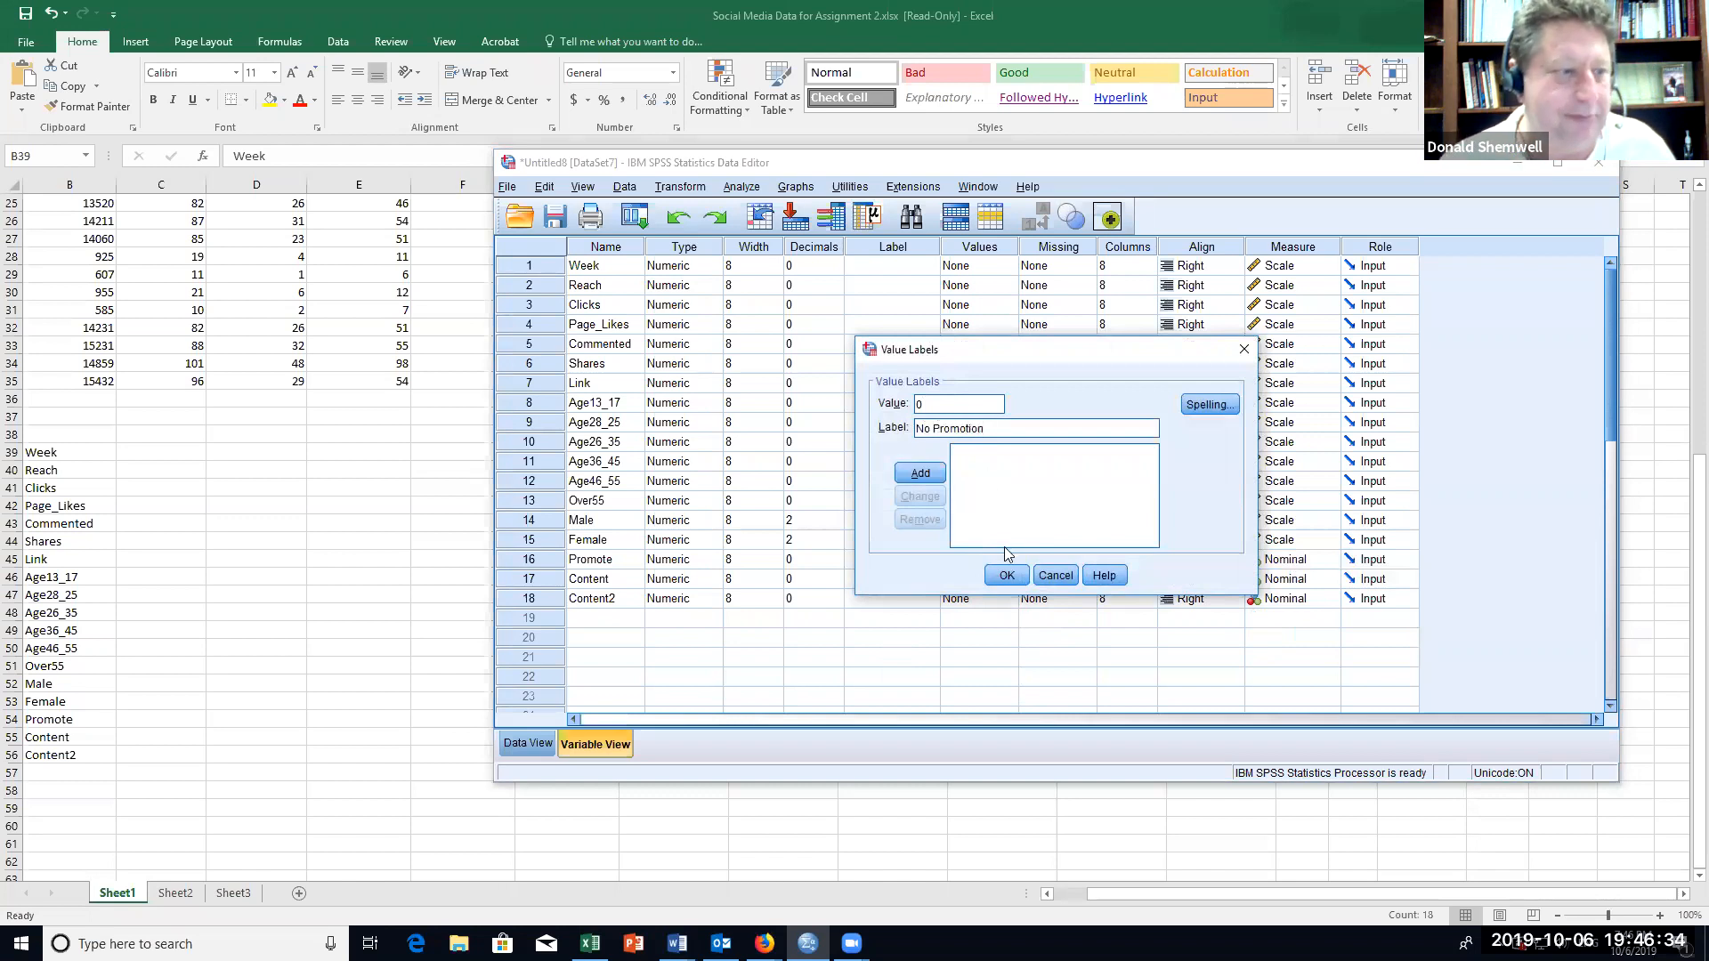
click(933, 475)
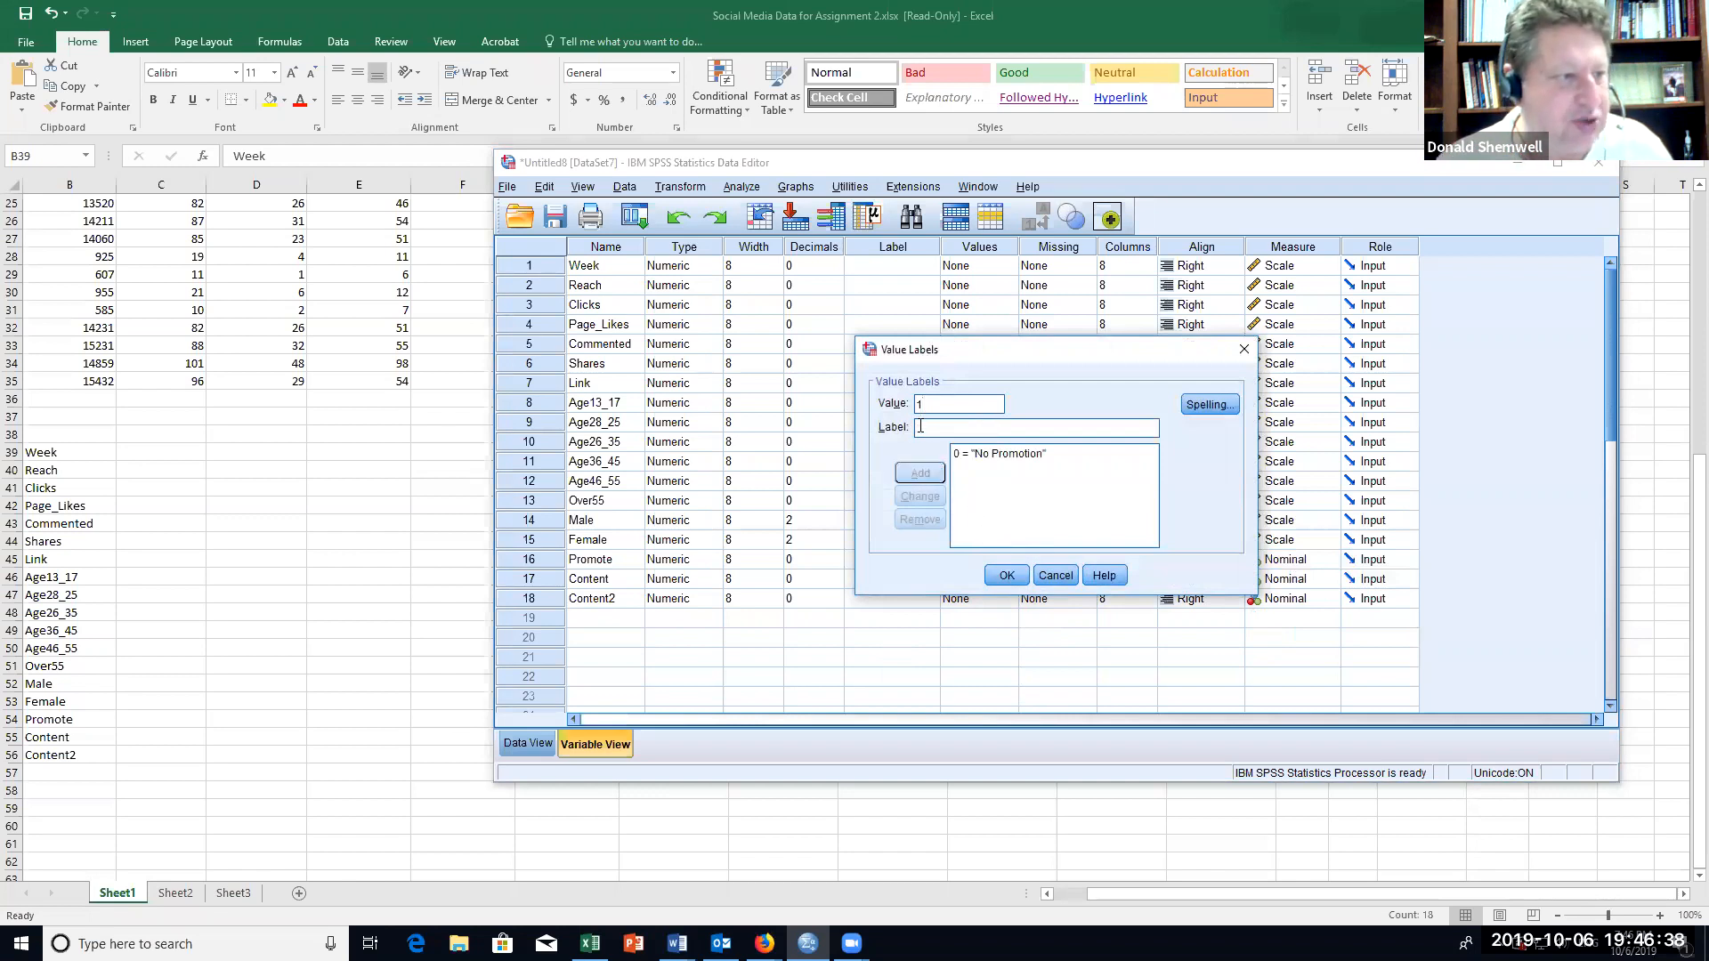
text(Promotion)
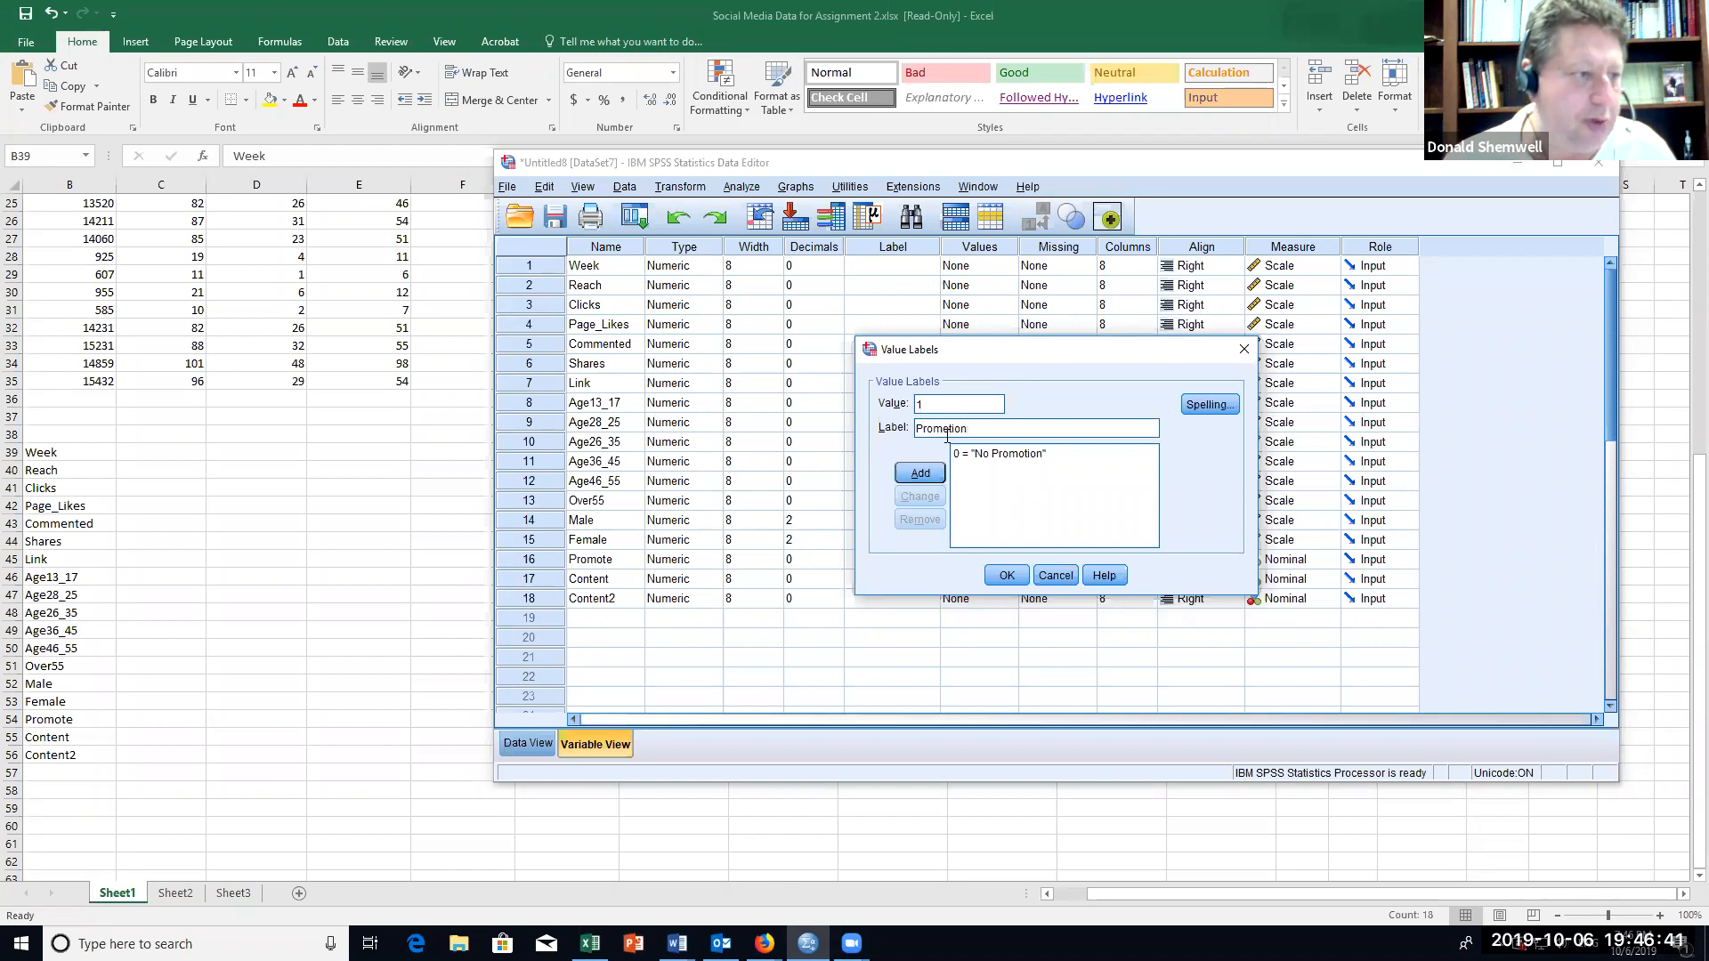
click(920, 479)
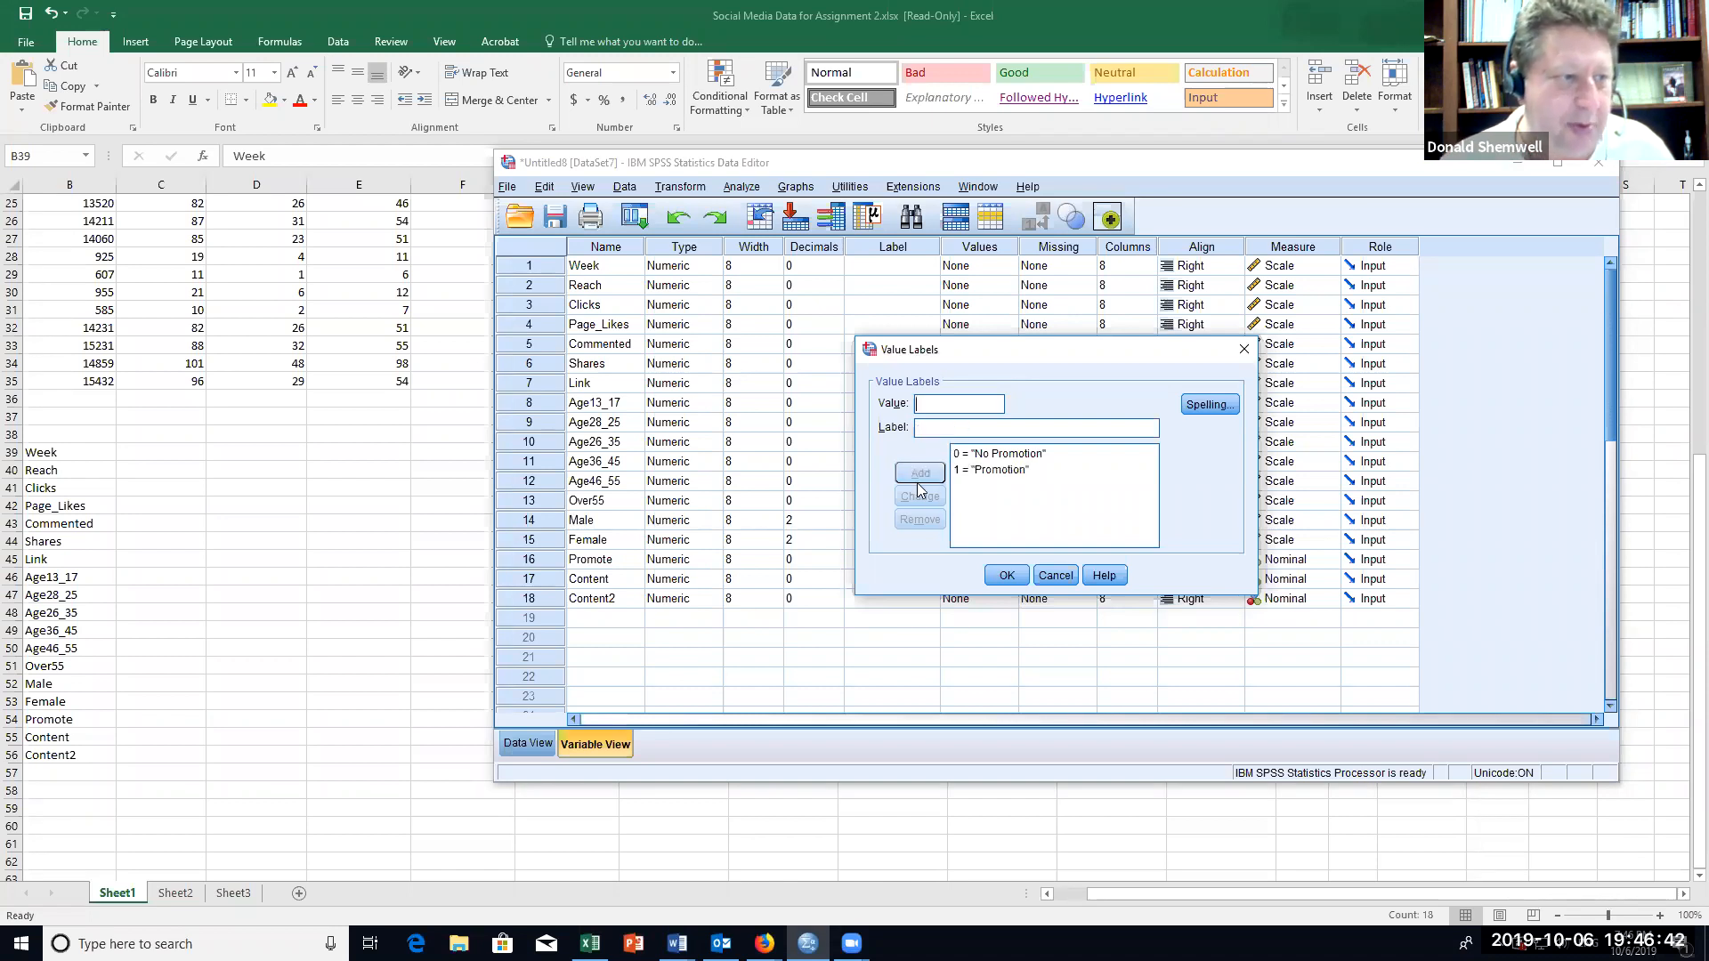
click(1007, 576)
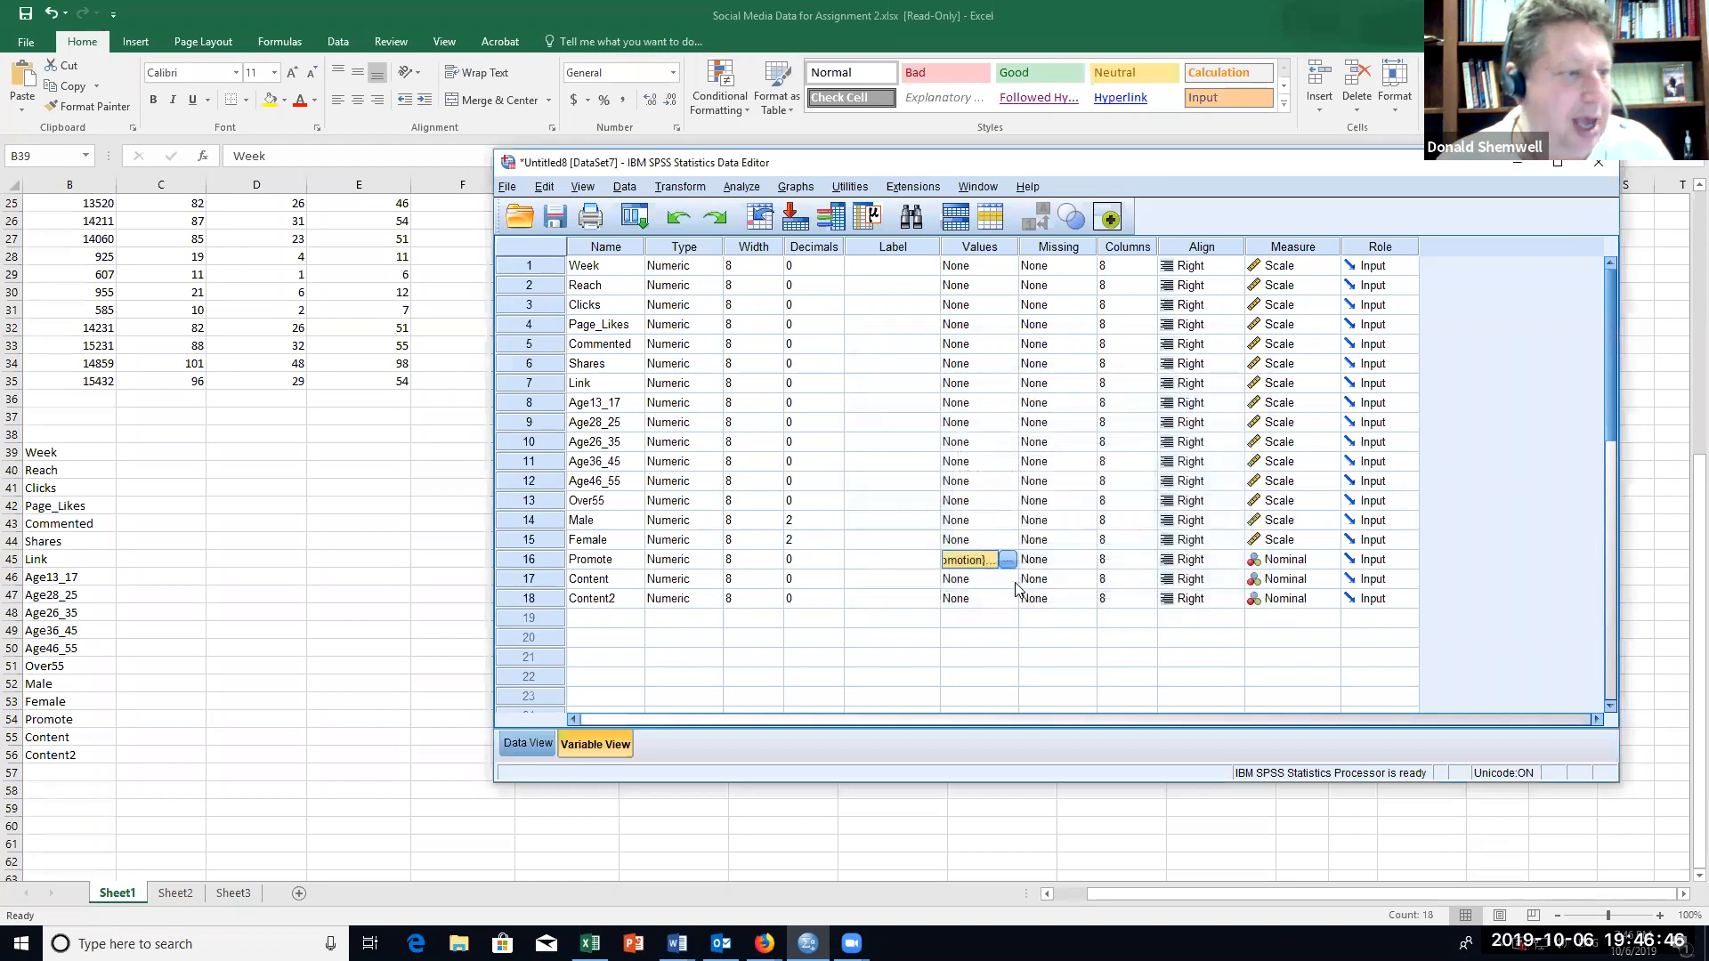
Step: Define the value label "No" for value 0 of the Content variable
click(1011, 581)
click(1007, 581)
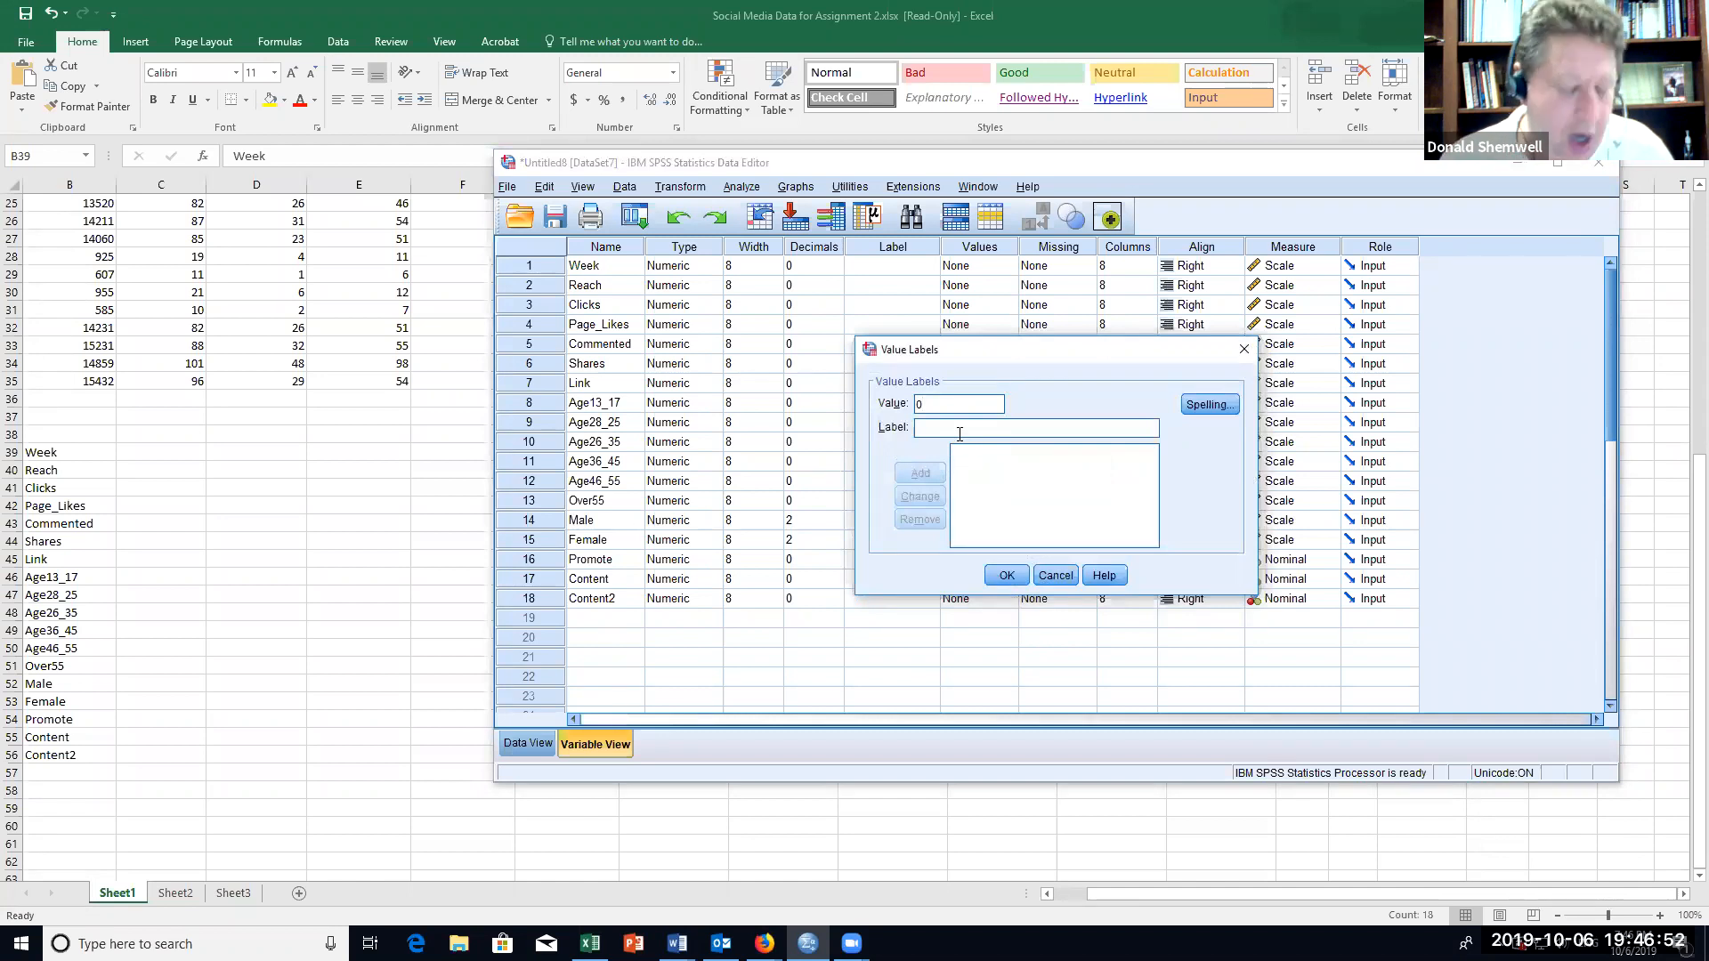
text(No)
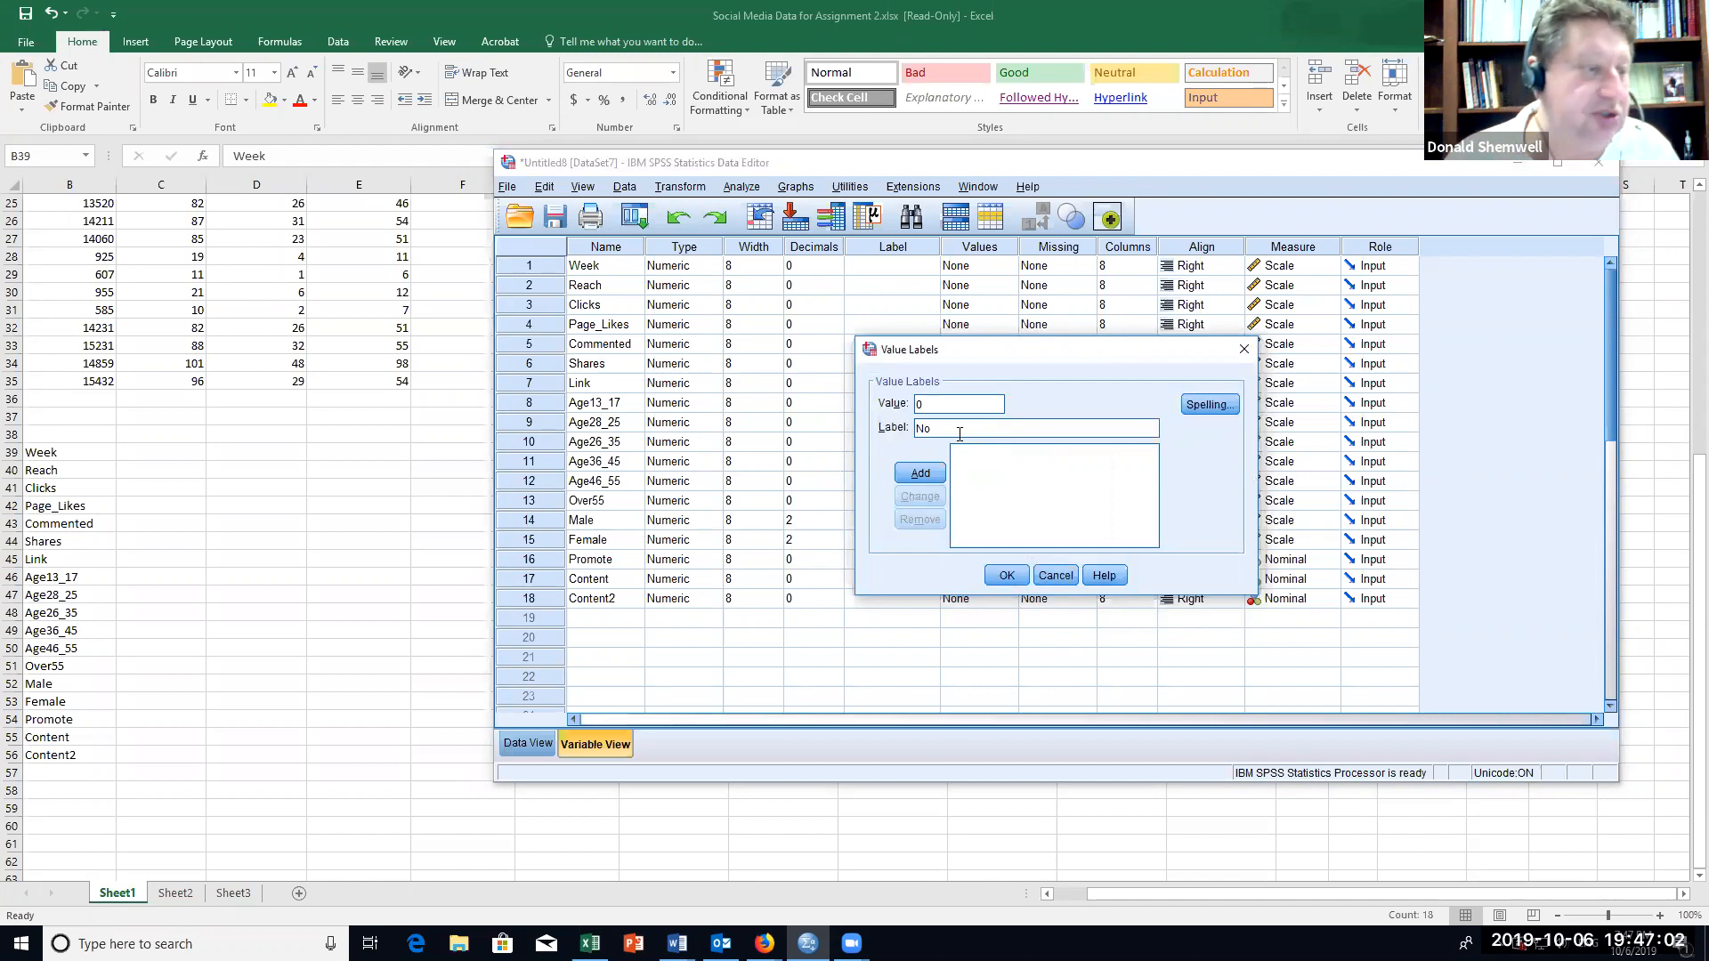
click(921, 474)
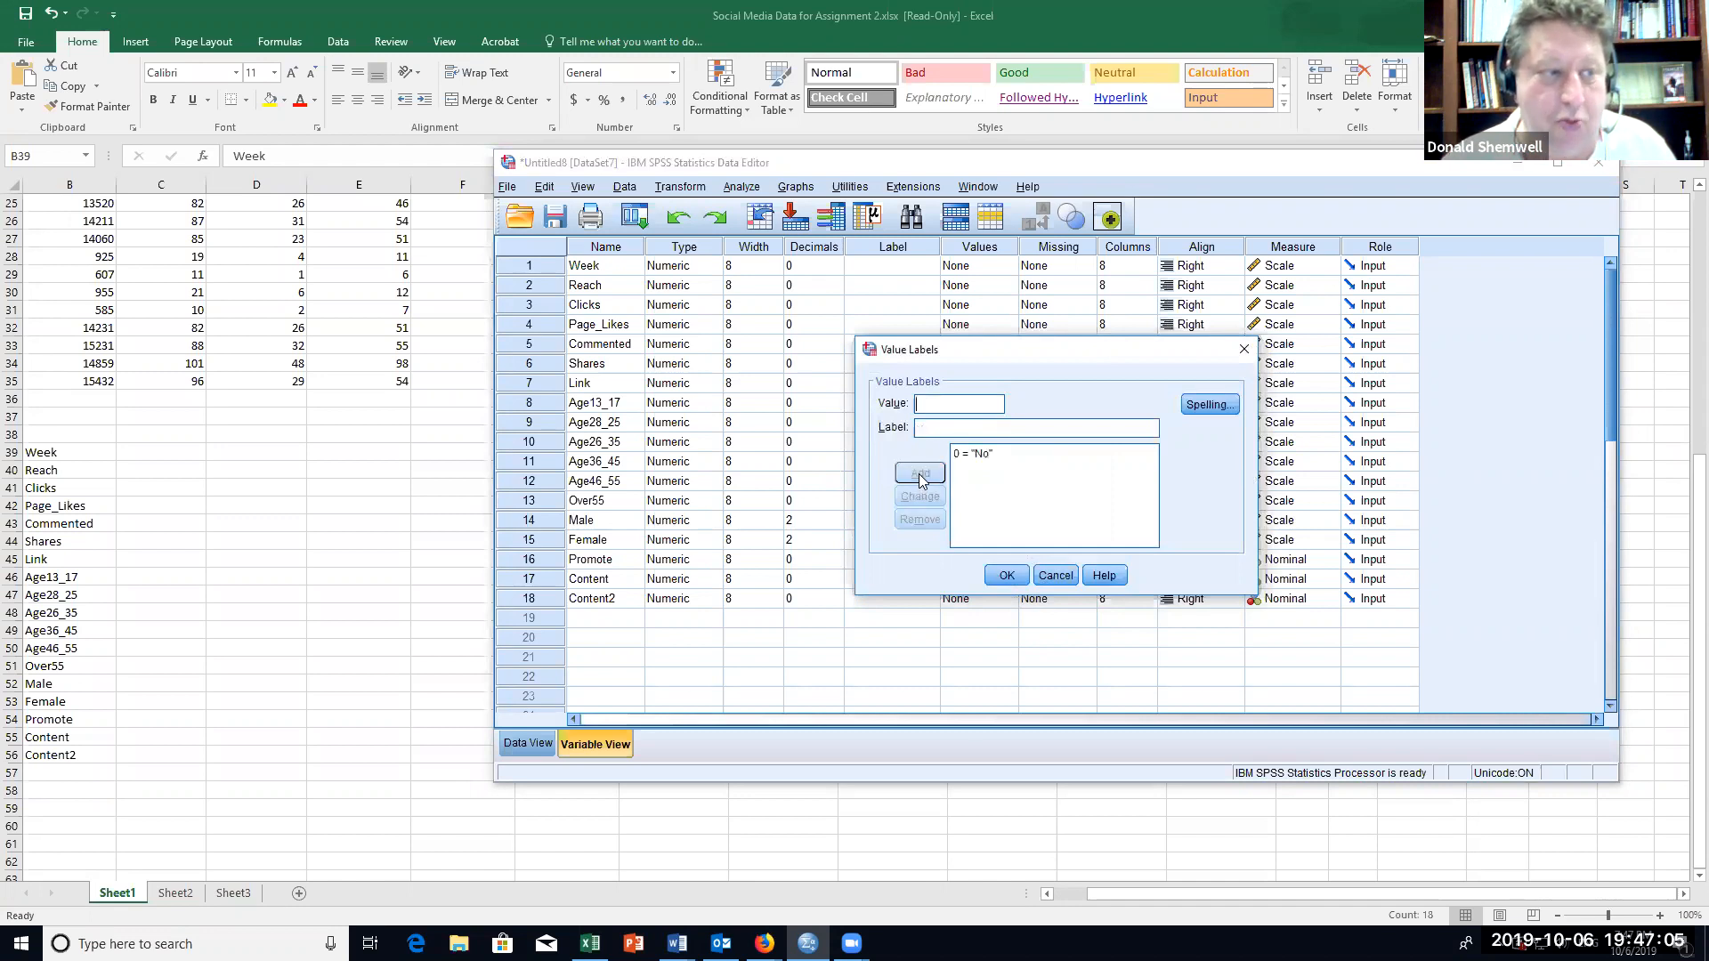
click(1004, 576)
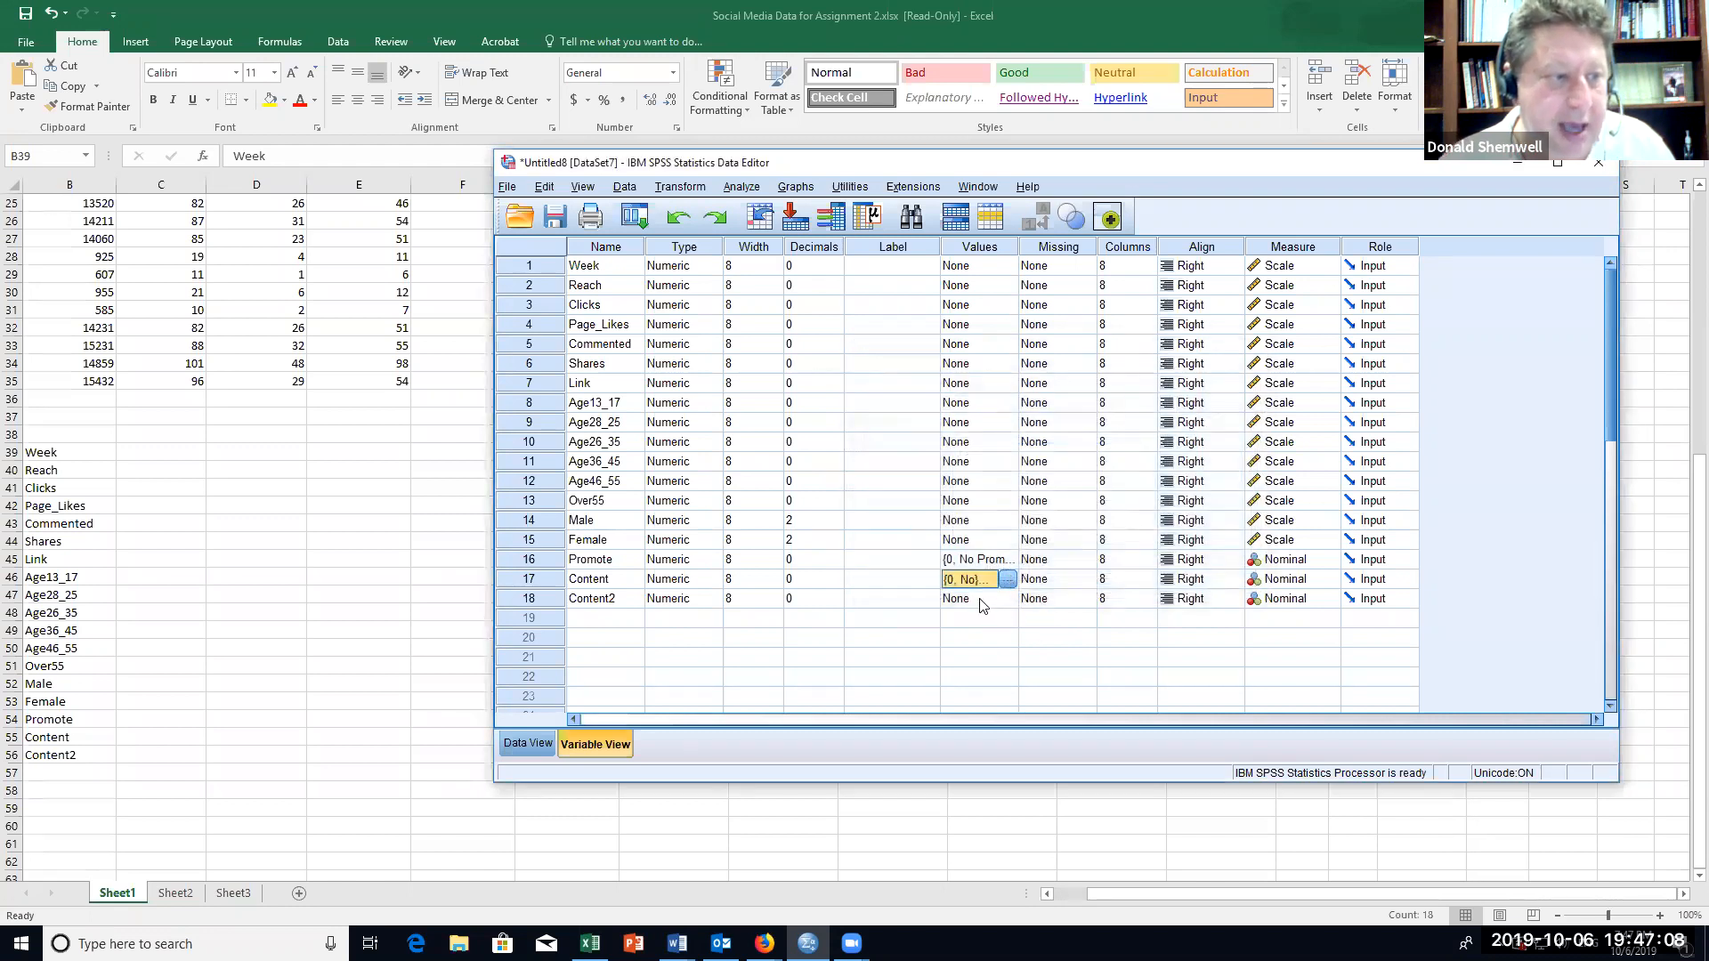
Step: Reopen the value labels of the Content variable and add the label "New Contenst" for value 1
click(1007, 580)
text(1)
click(951, 428)
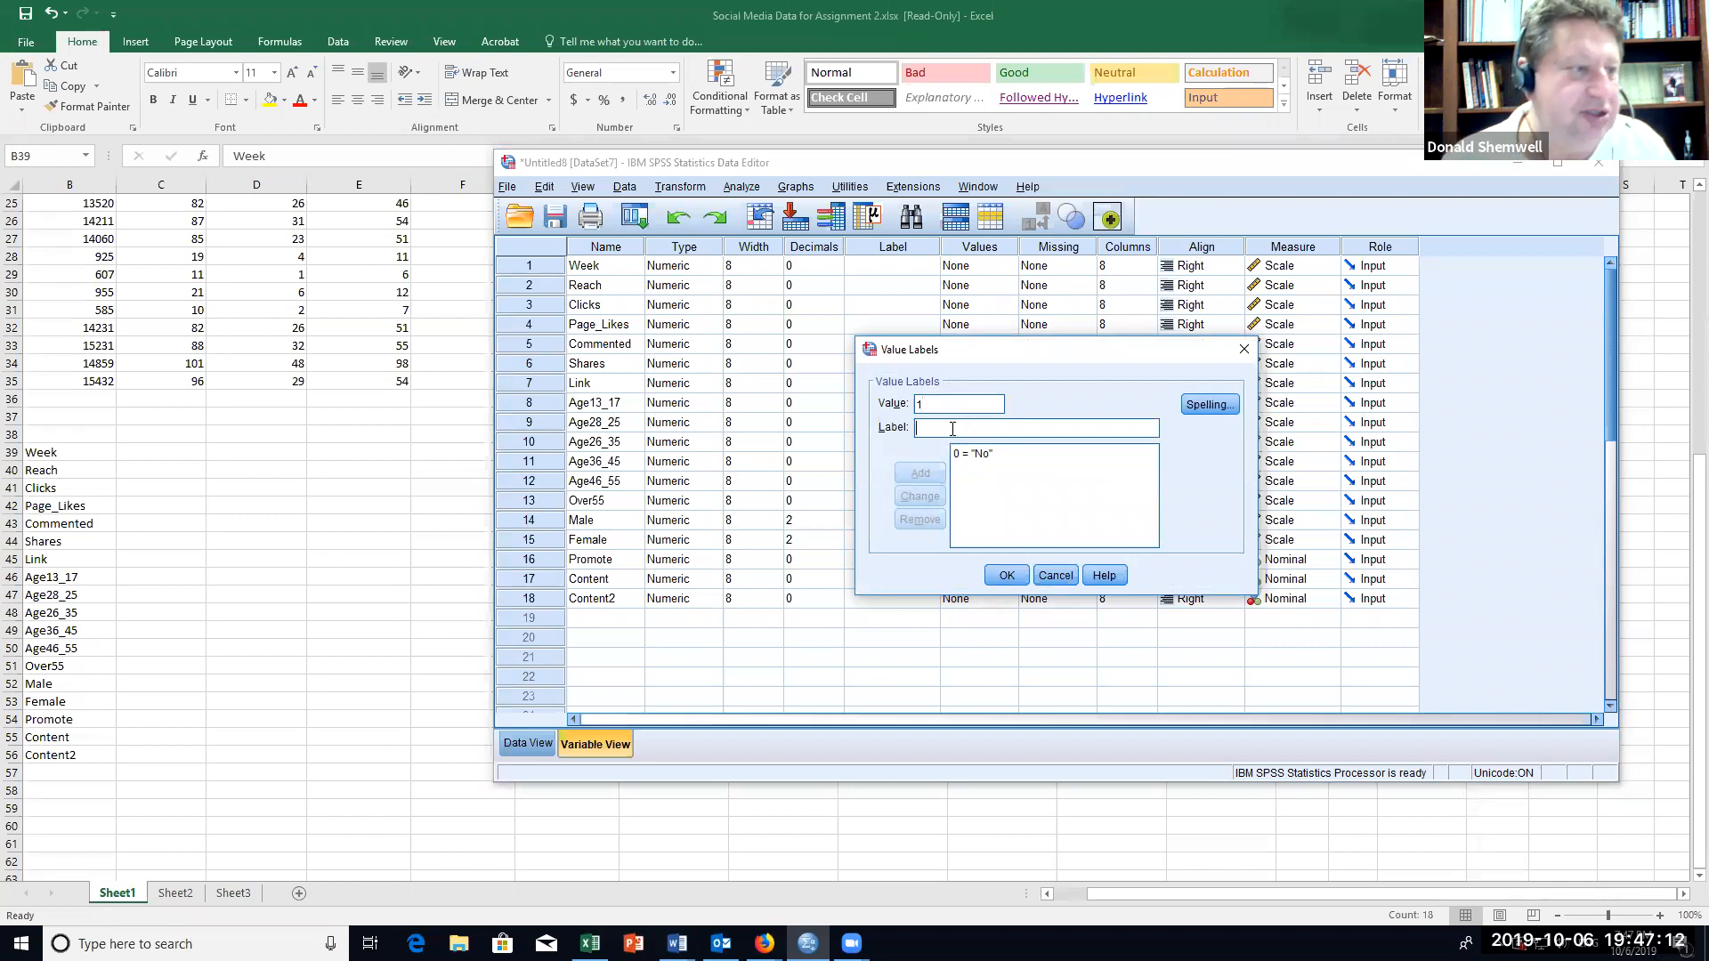
text(New Con)
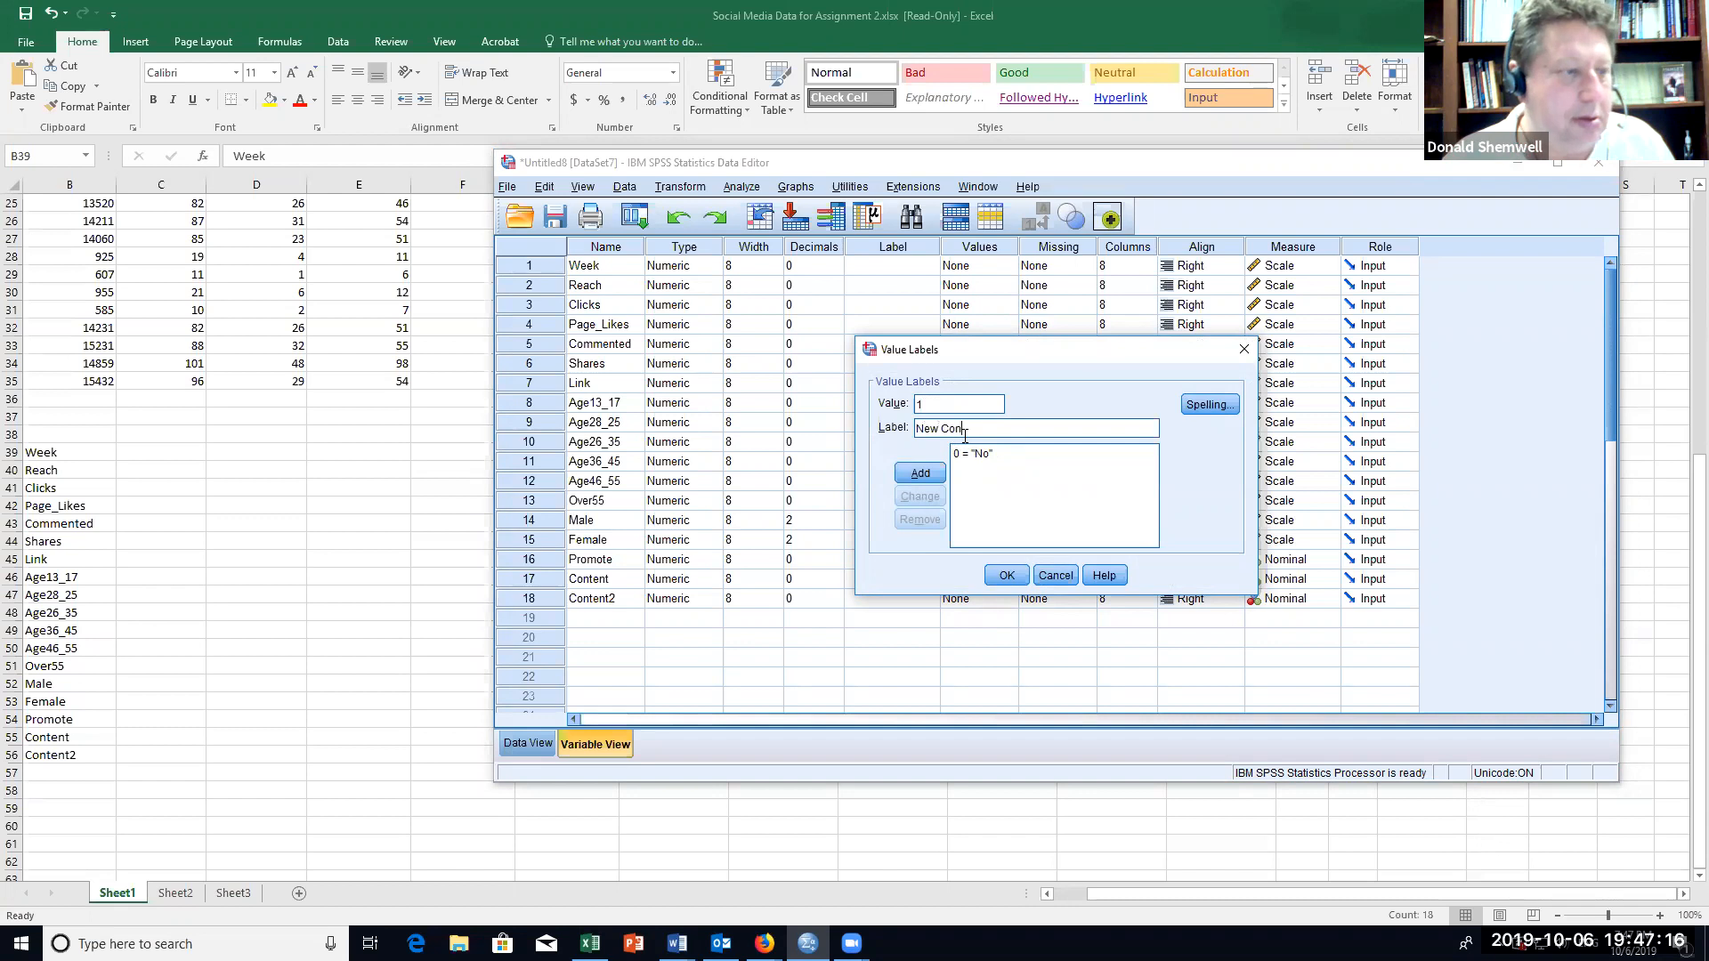
text(tenst)
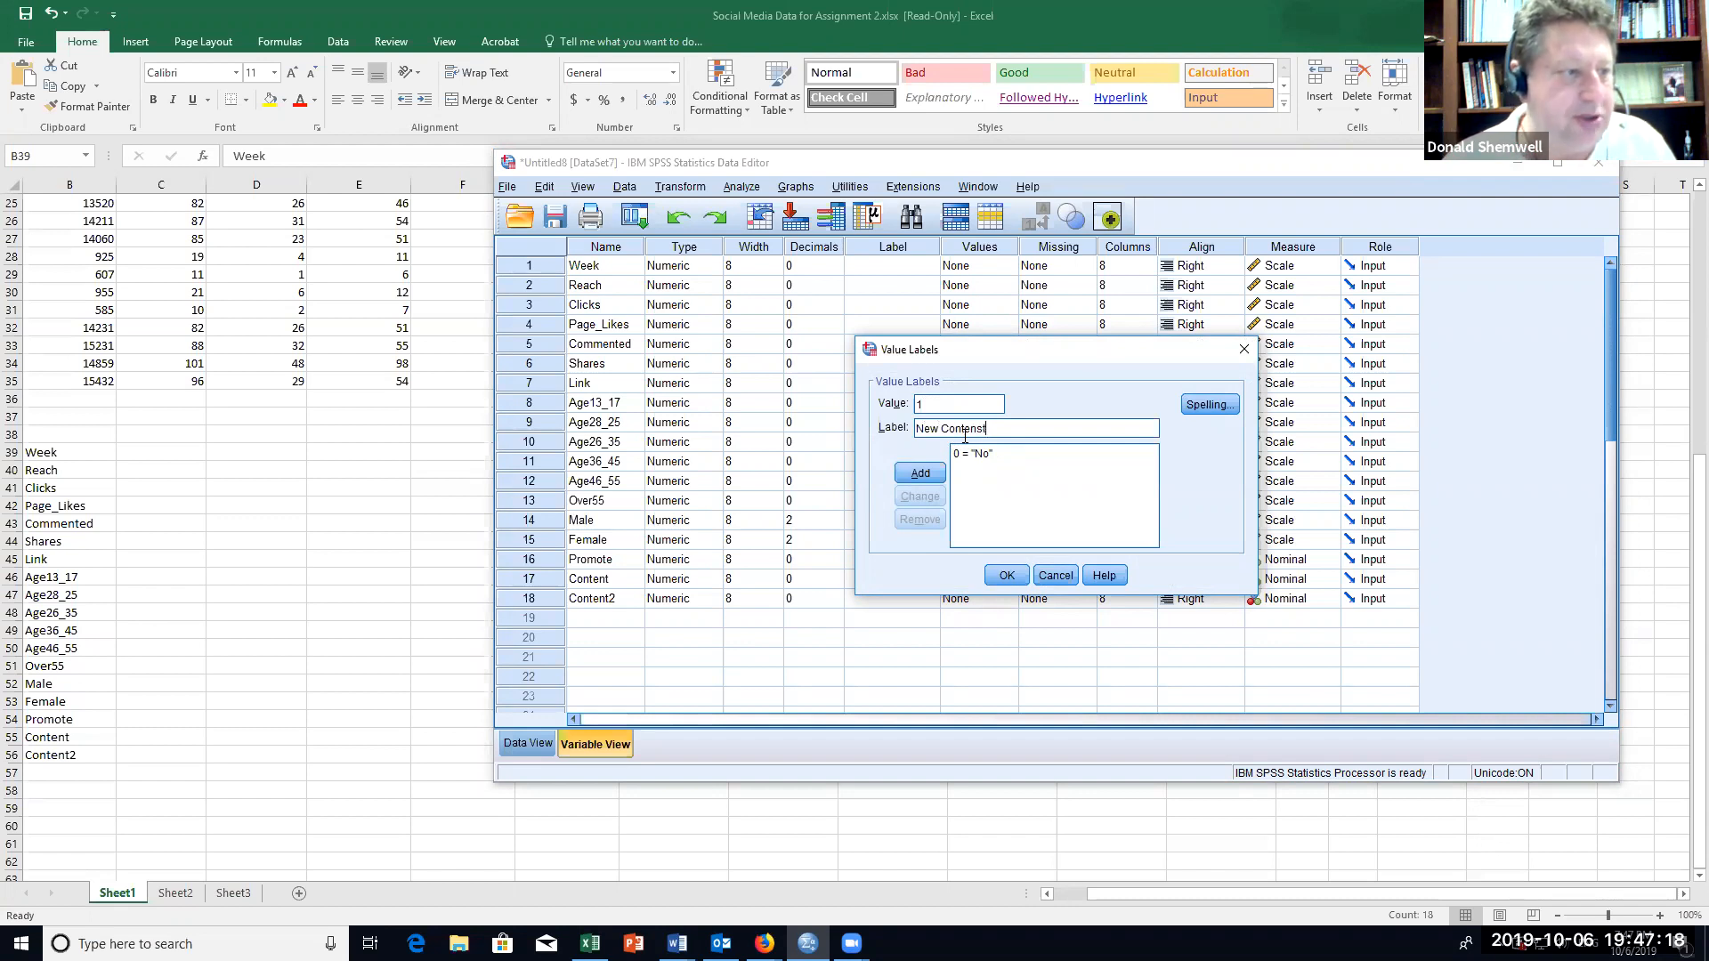
click(921, 473)
Step: Replace the Content variable's label for value 0 with "No new content" and apply the value labels
click(962, 455)
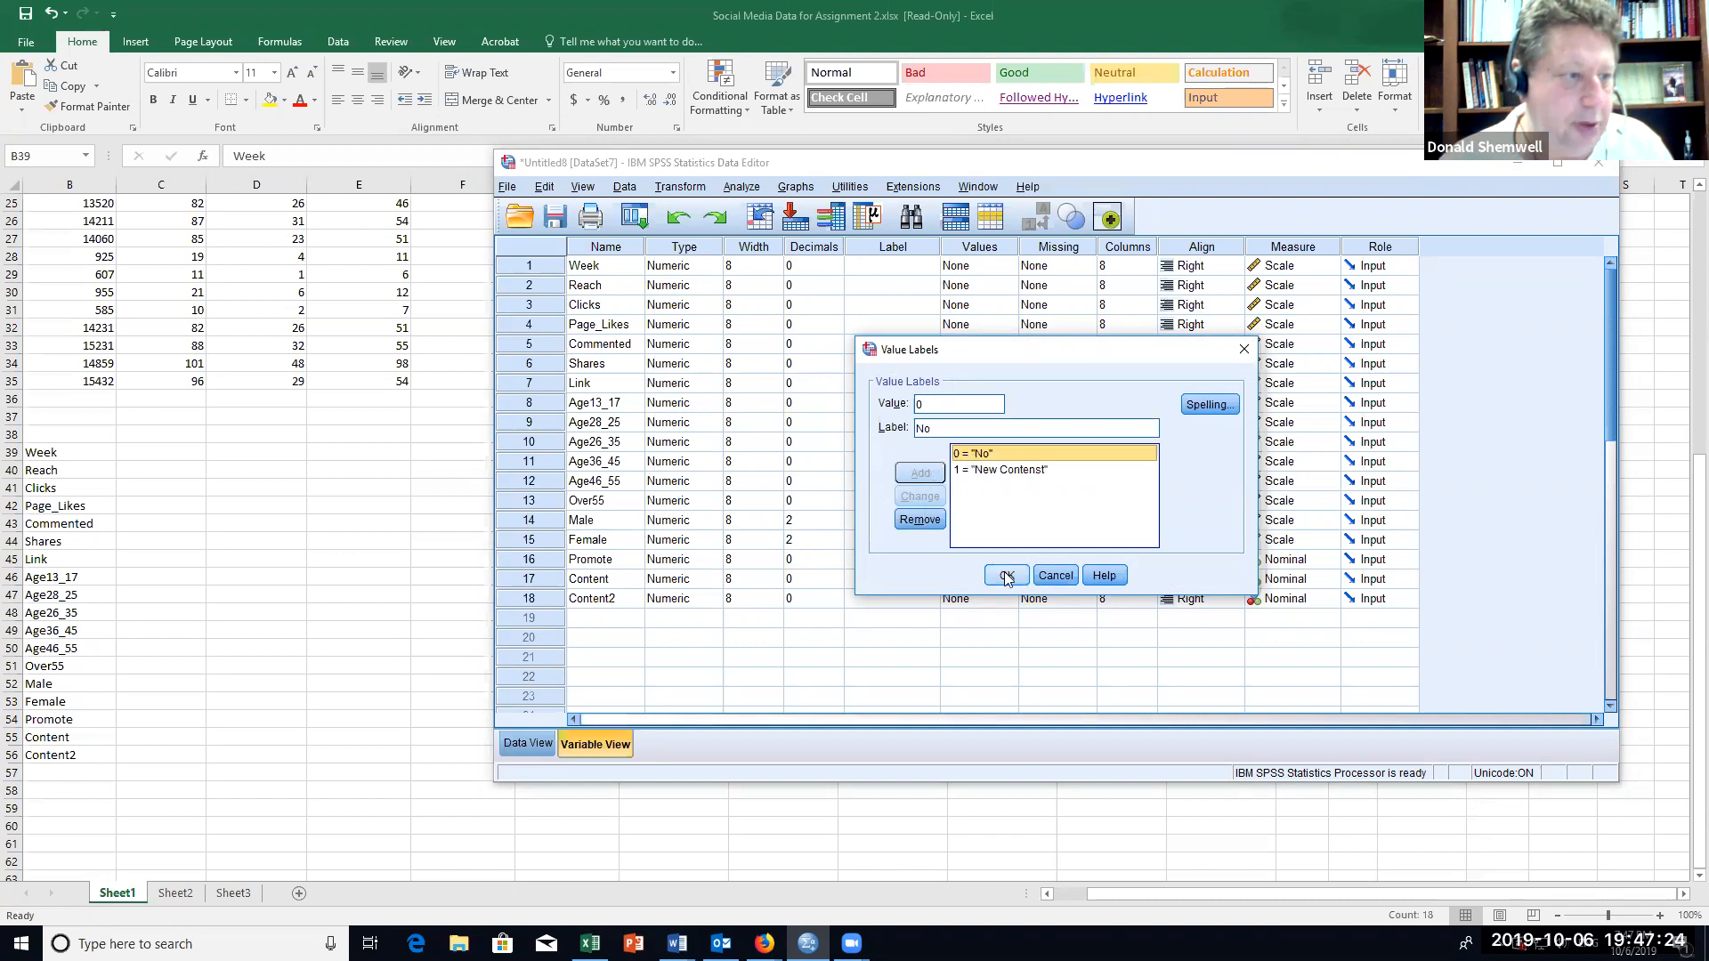
click(930, 521)
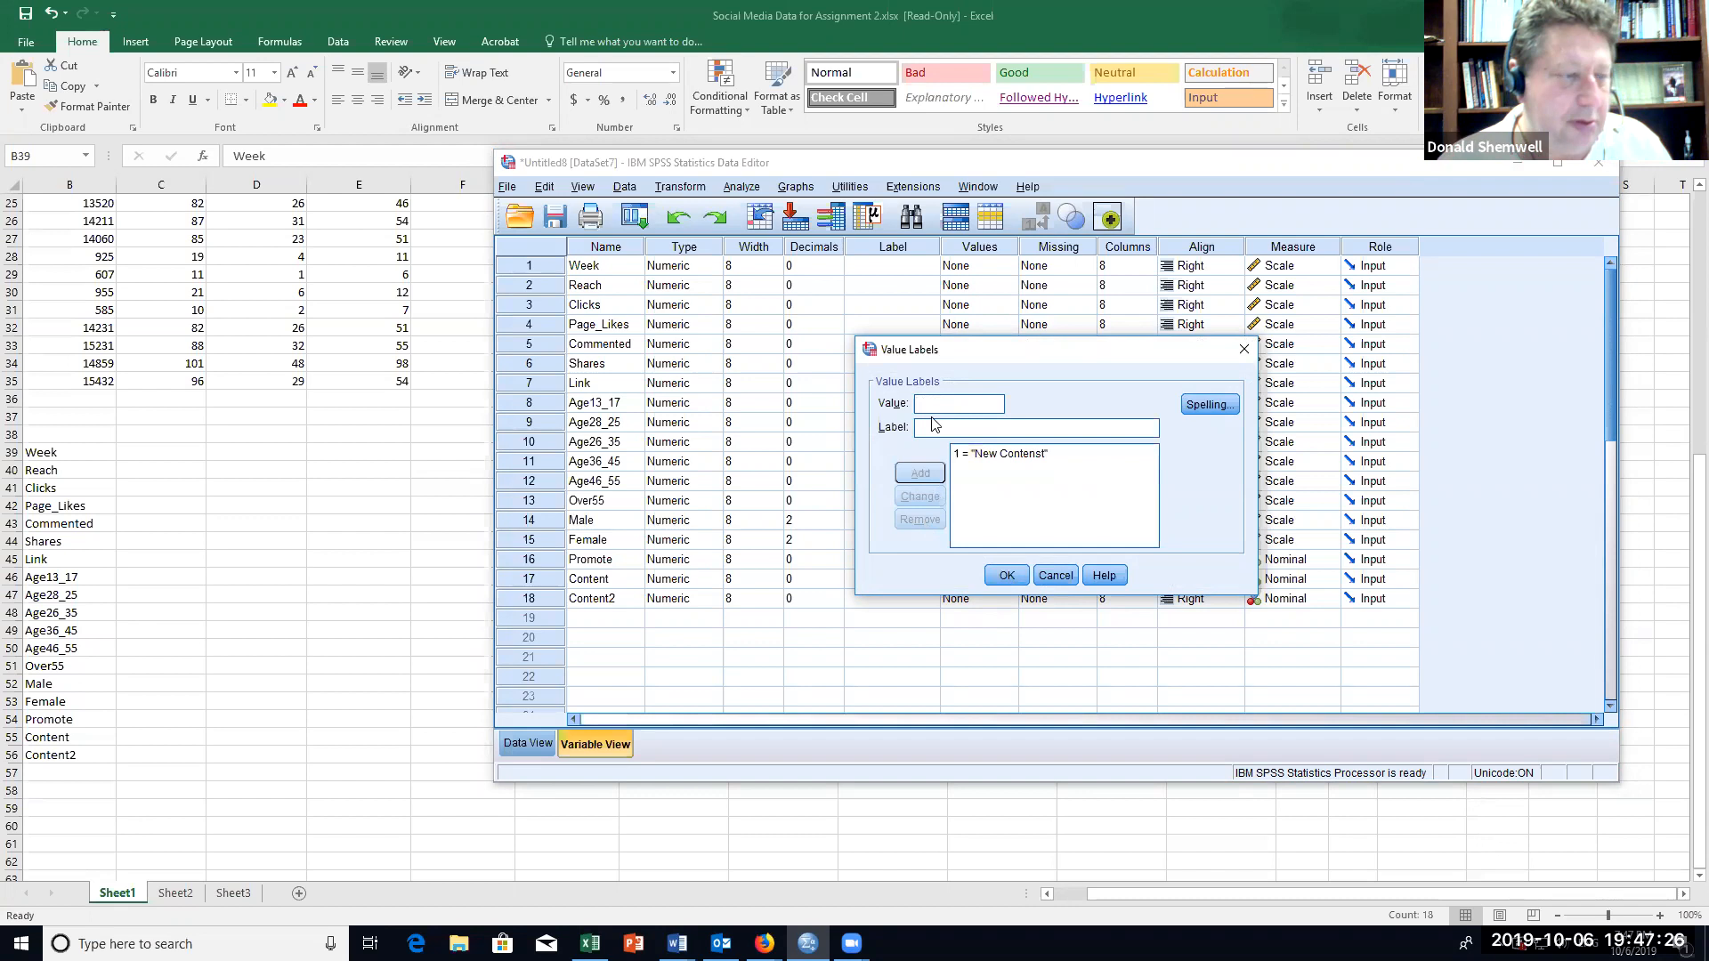
text(0)
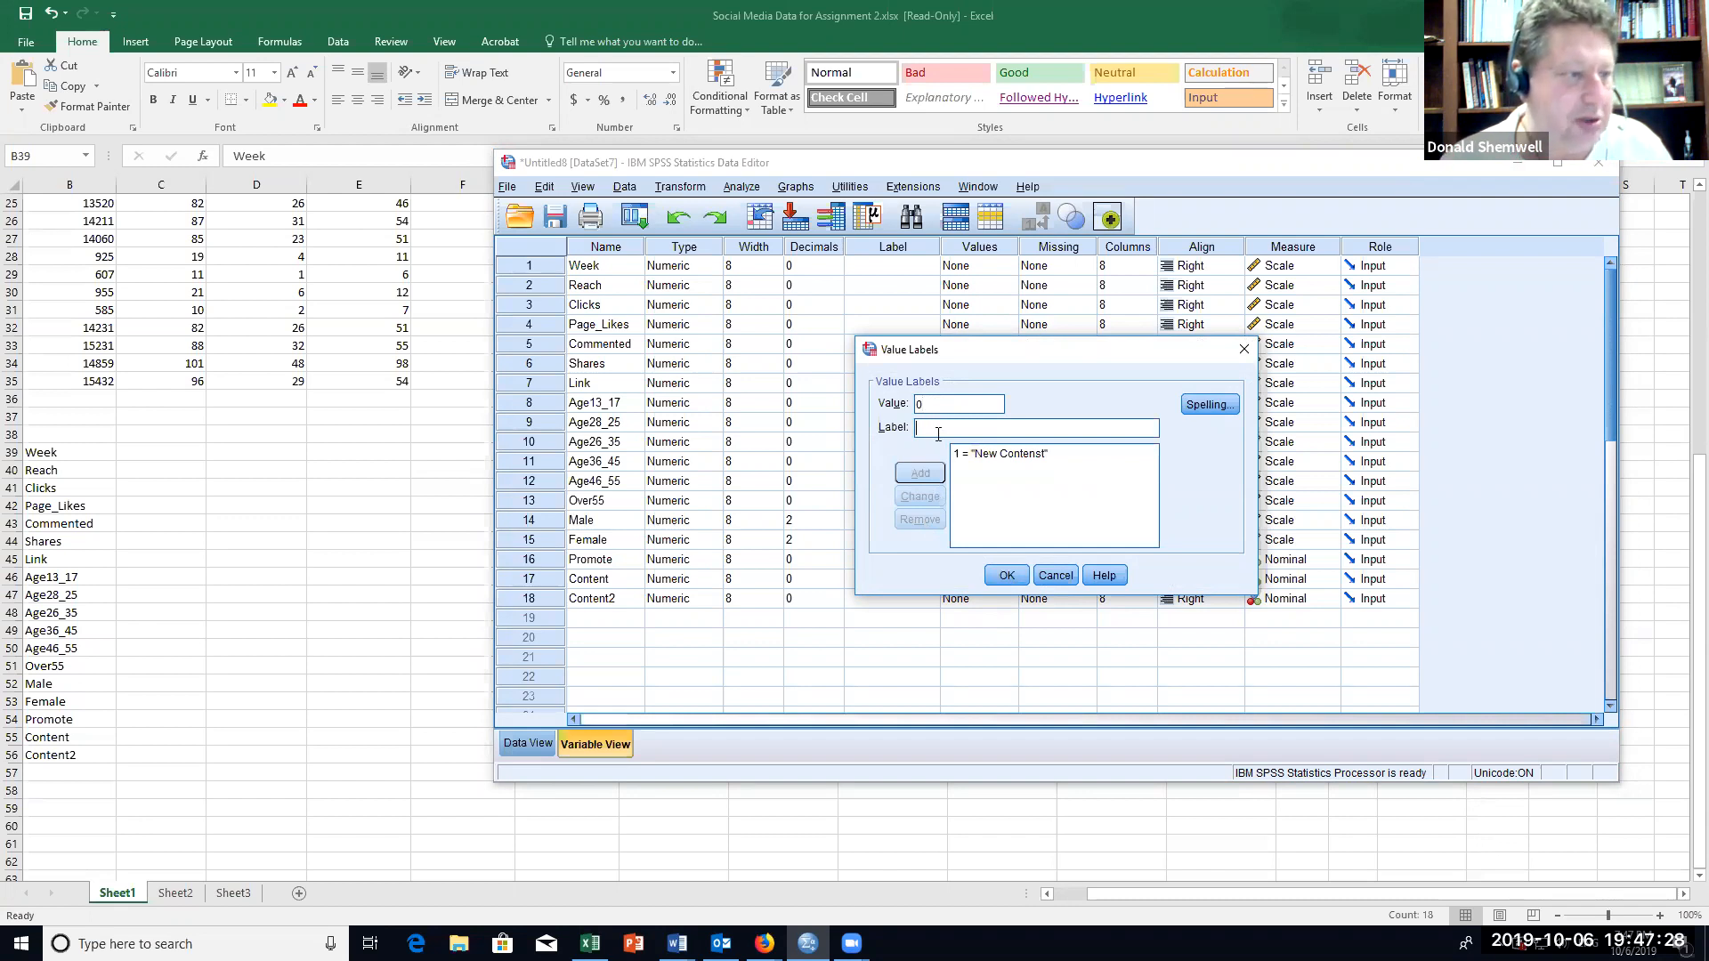
text( = "No new)
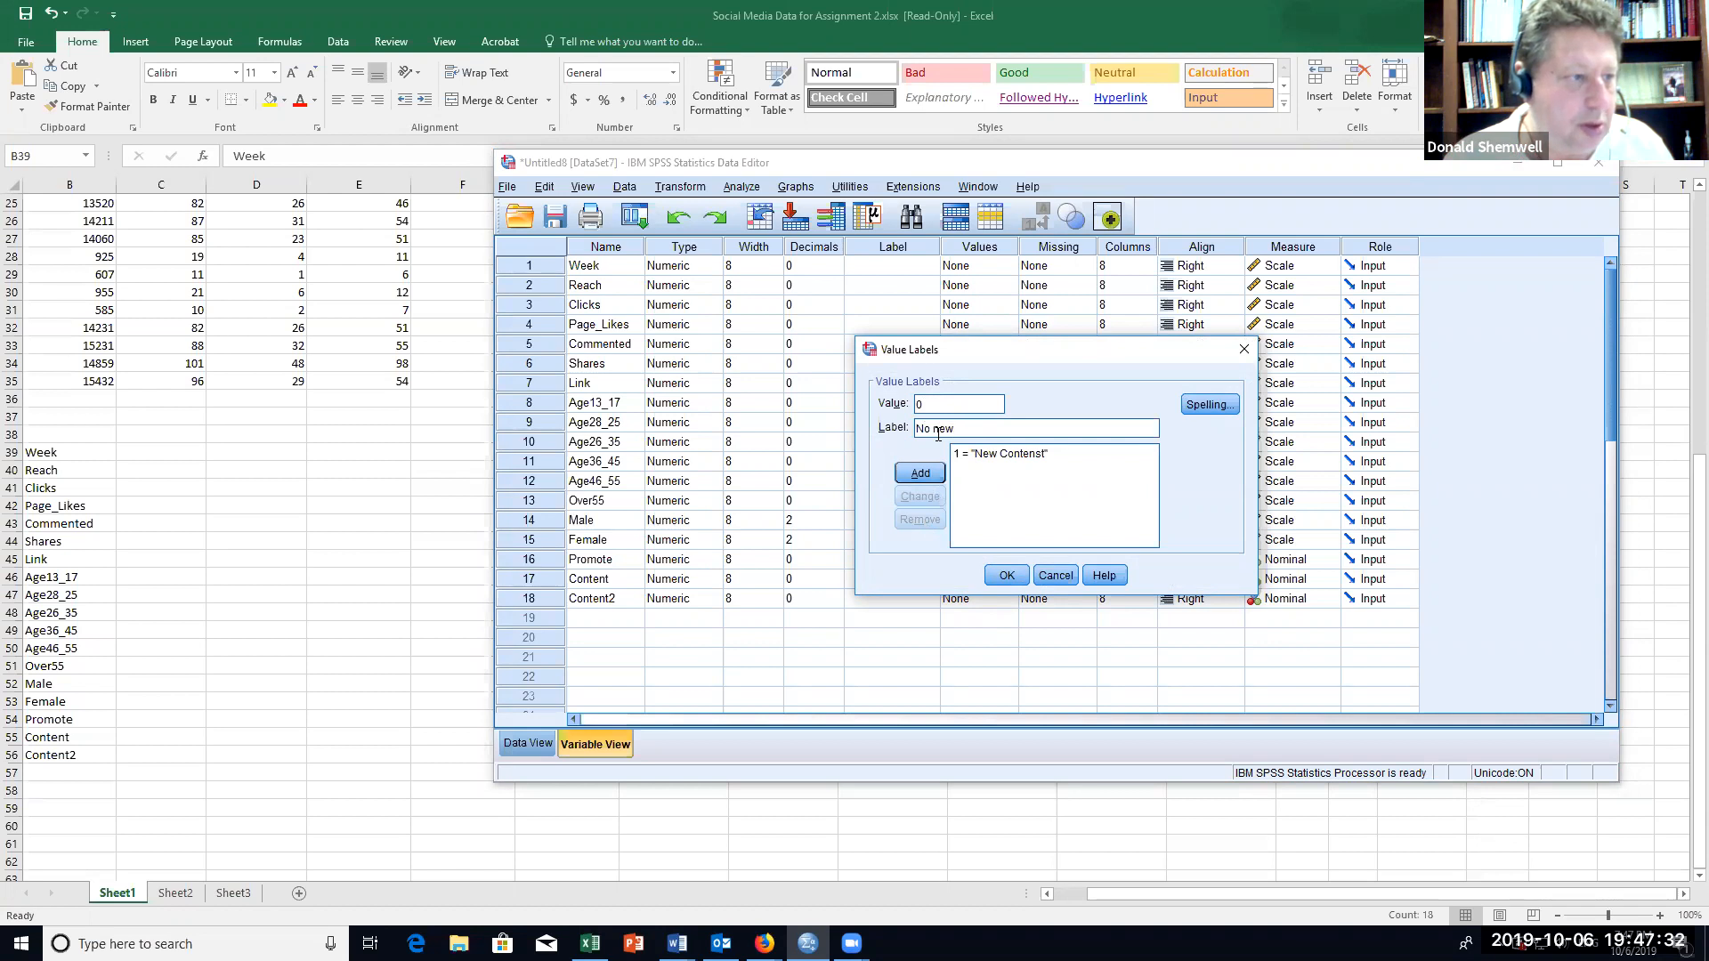
text( content)
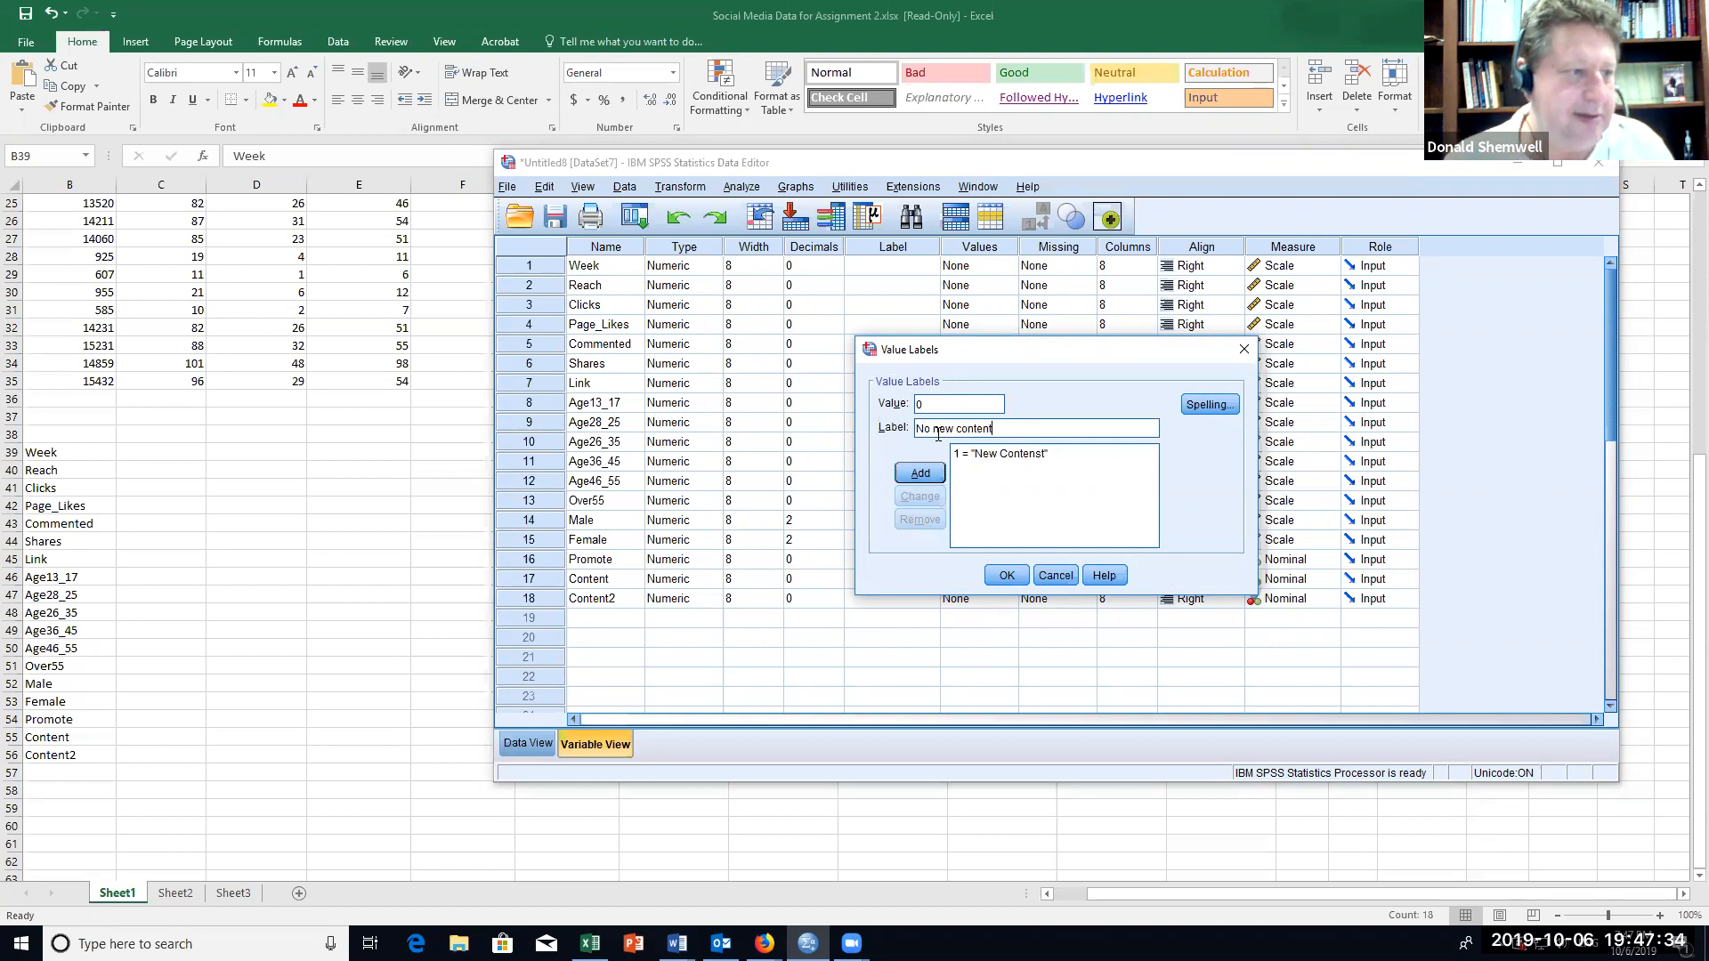
click(921, 473)
click(1000, 574)
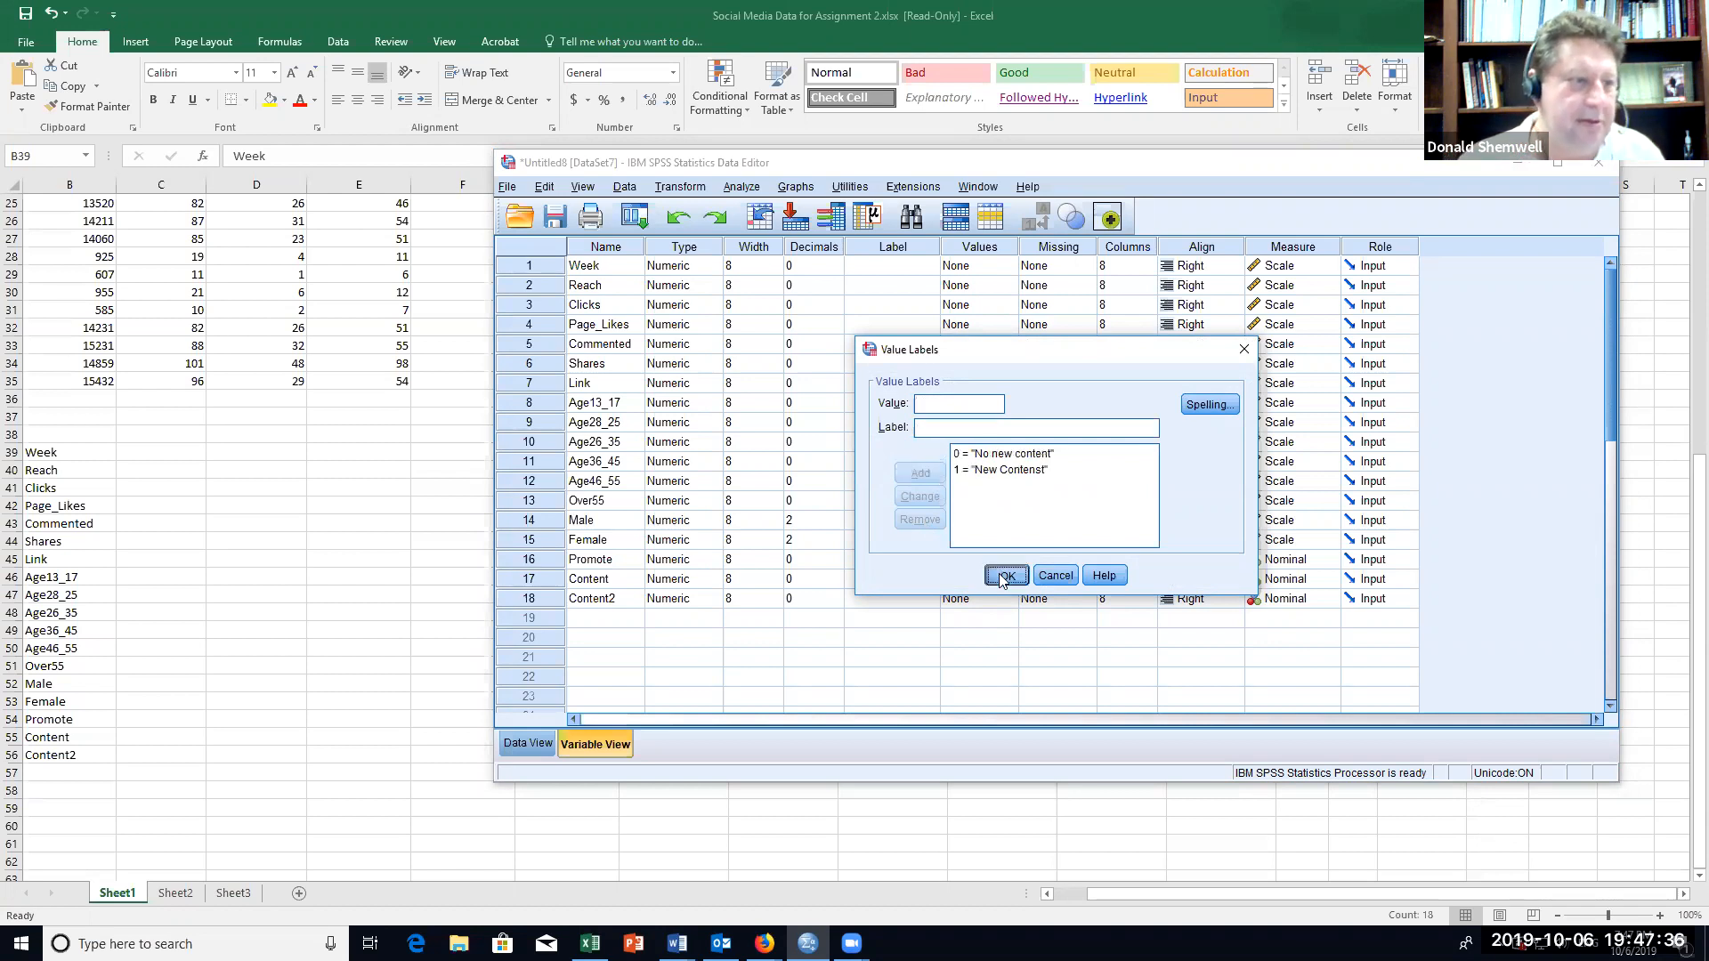
Step: Add the value label "No Content" for value 0 of the Content2 variable
click(975, 603)
click(1007, 599)
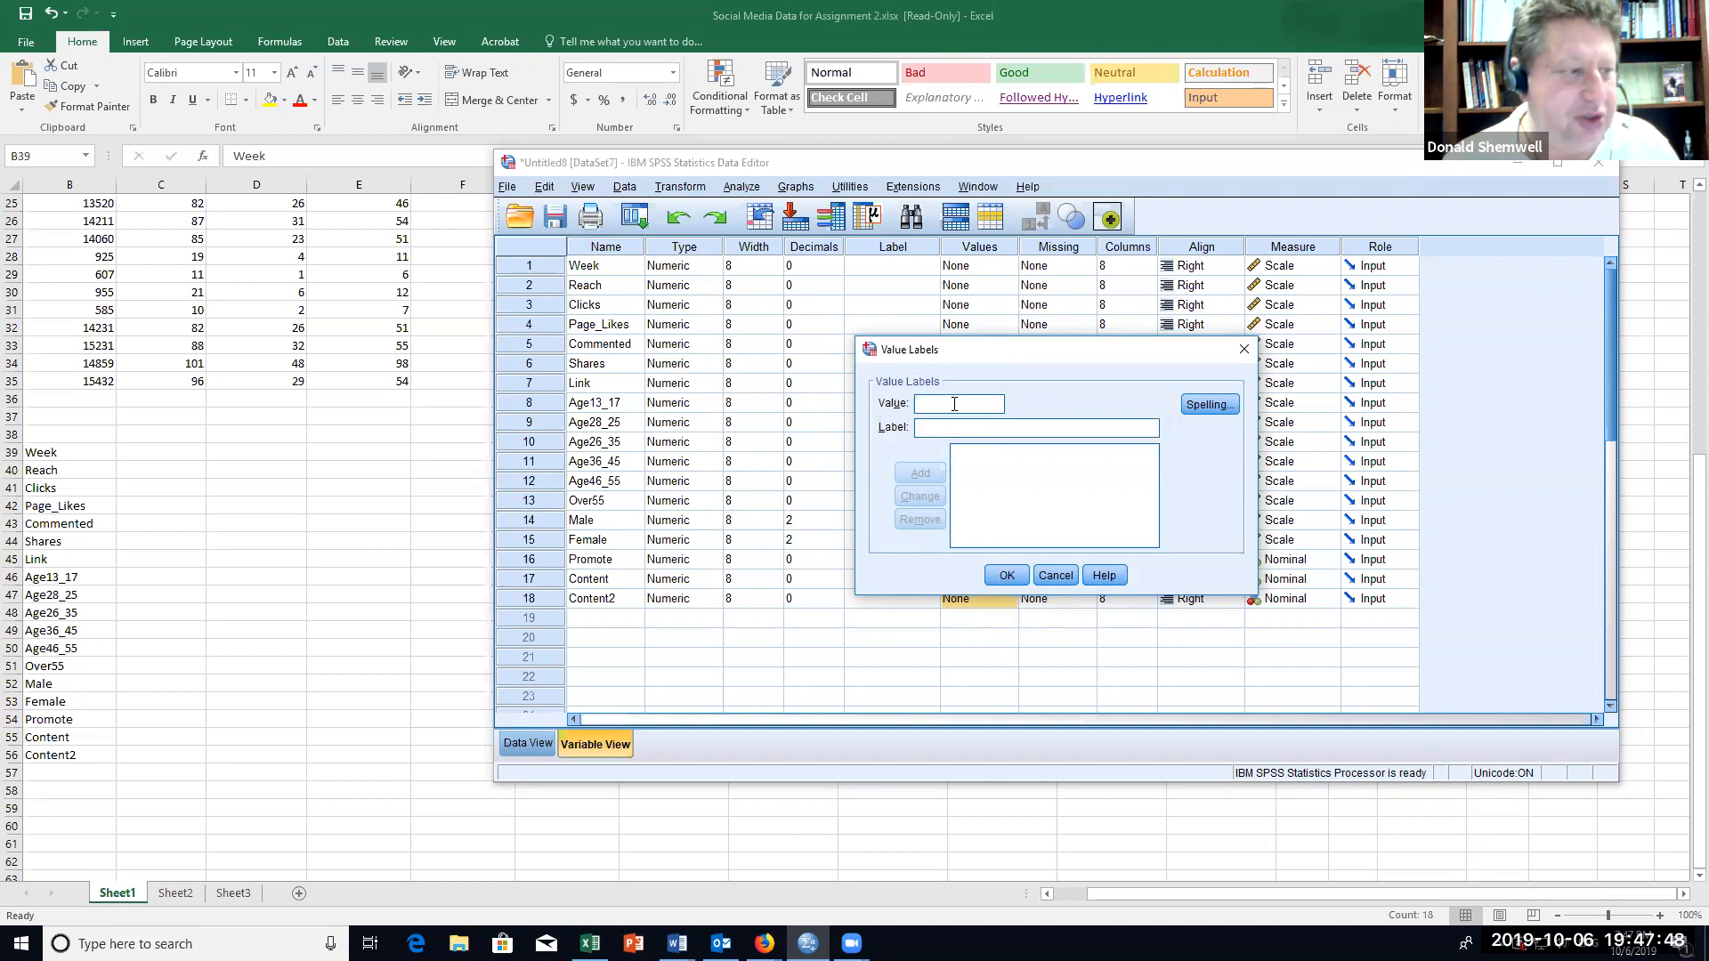
text(0)
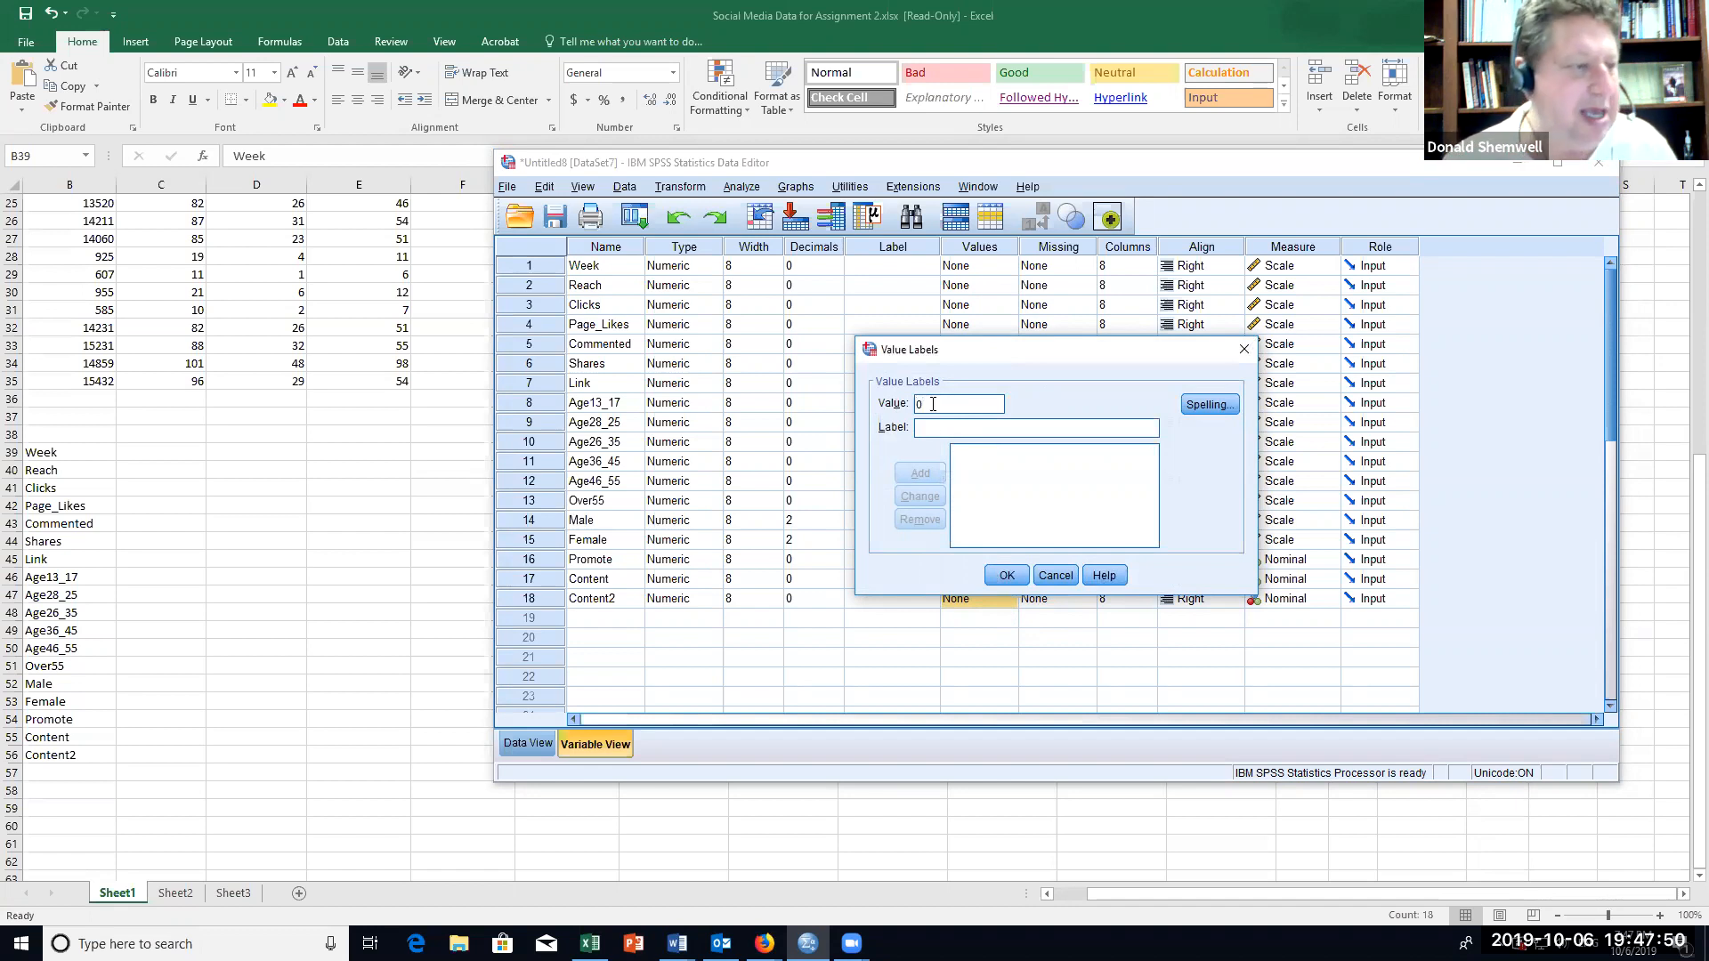
click(931, 429)
text(N)
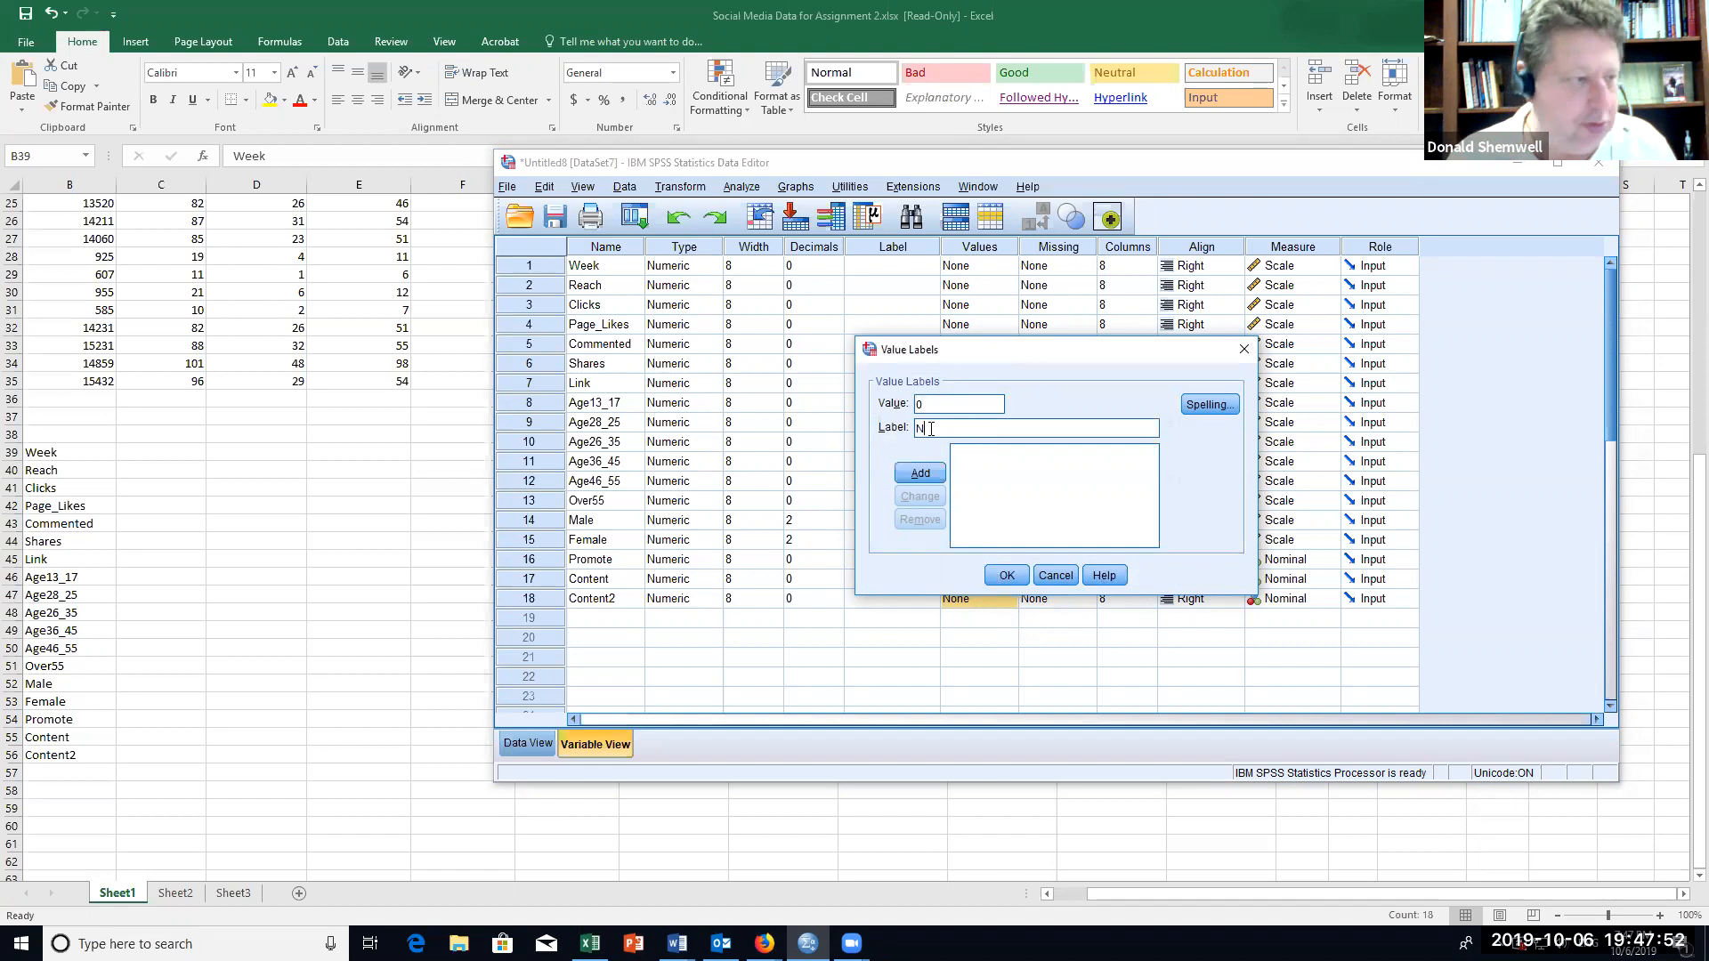
text(oConent)
key(BackSpace)
key(BackSpace)
key(BackSpace)
text(tent)
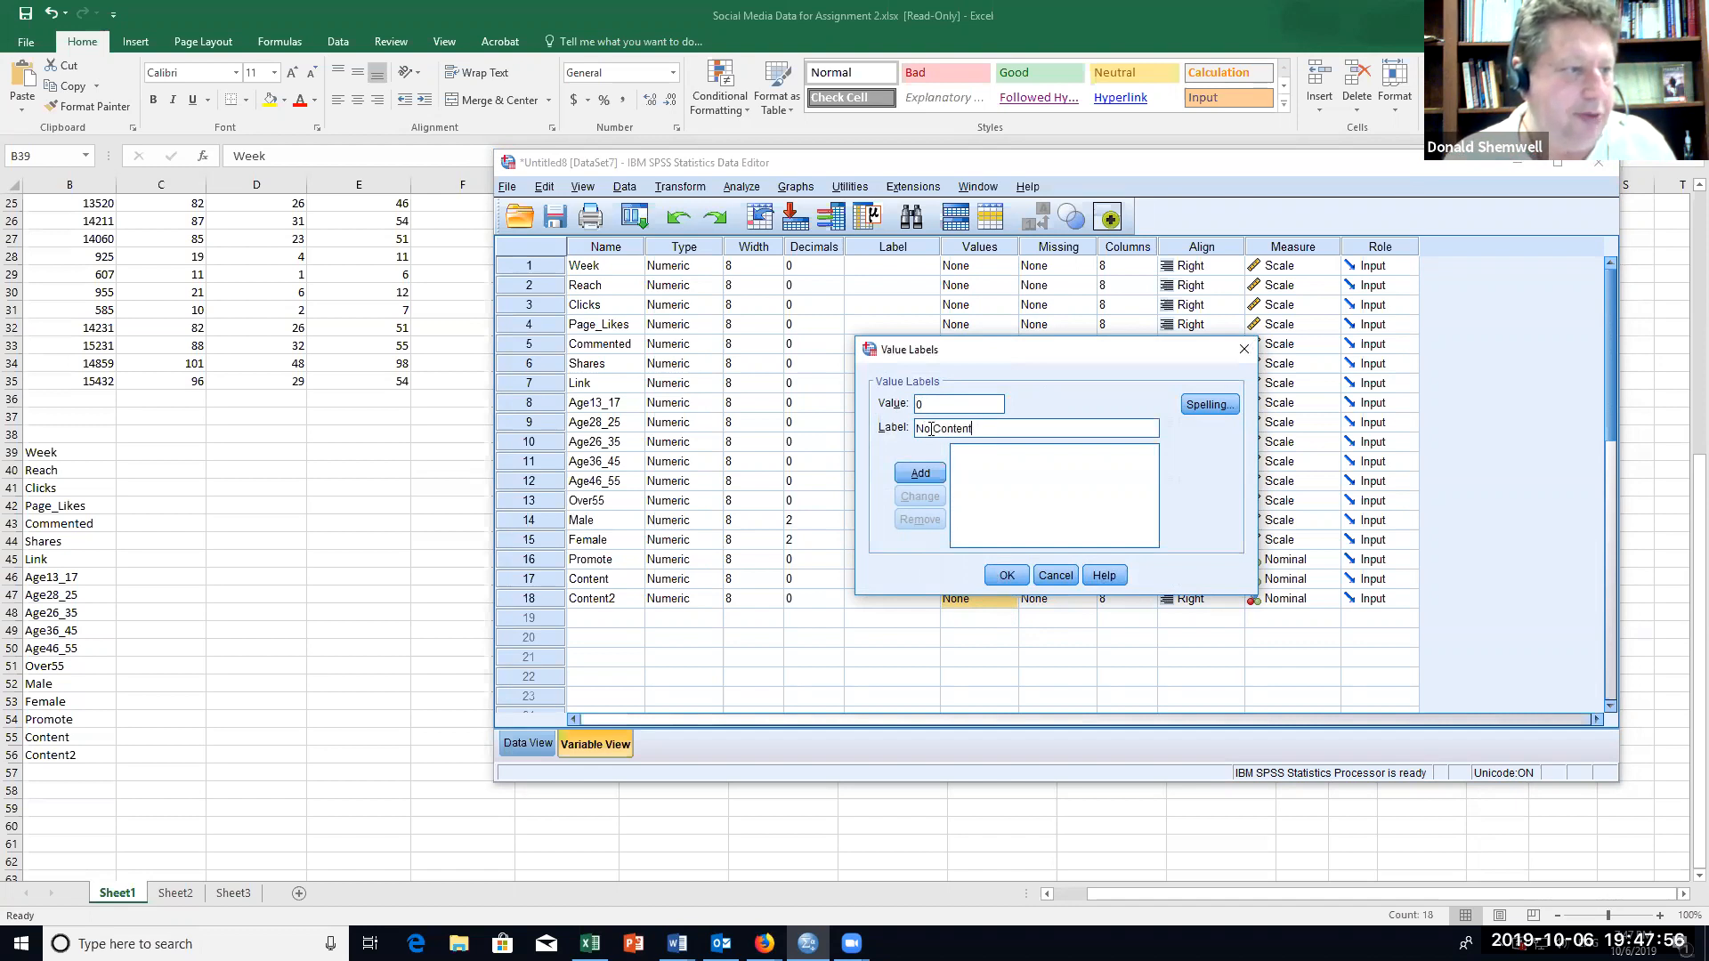
click(921, 473)
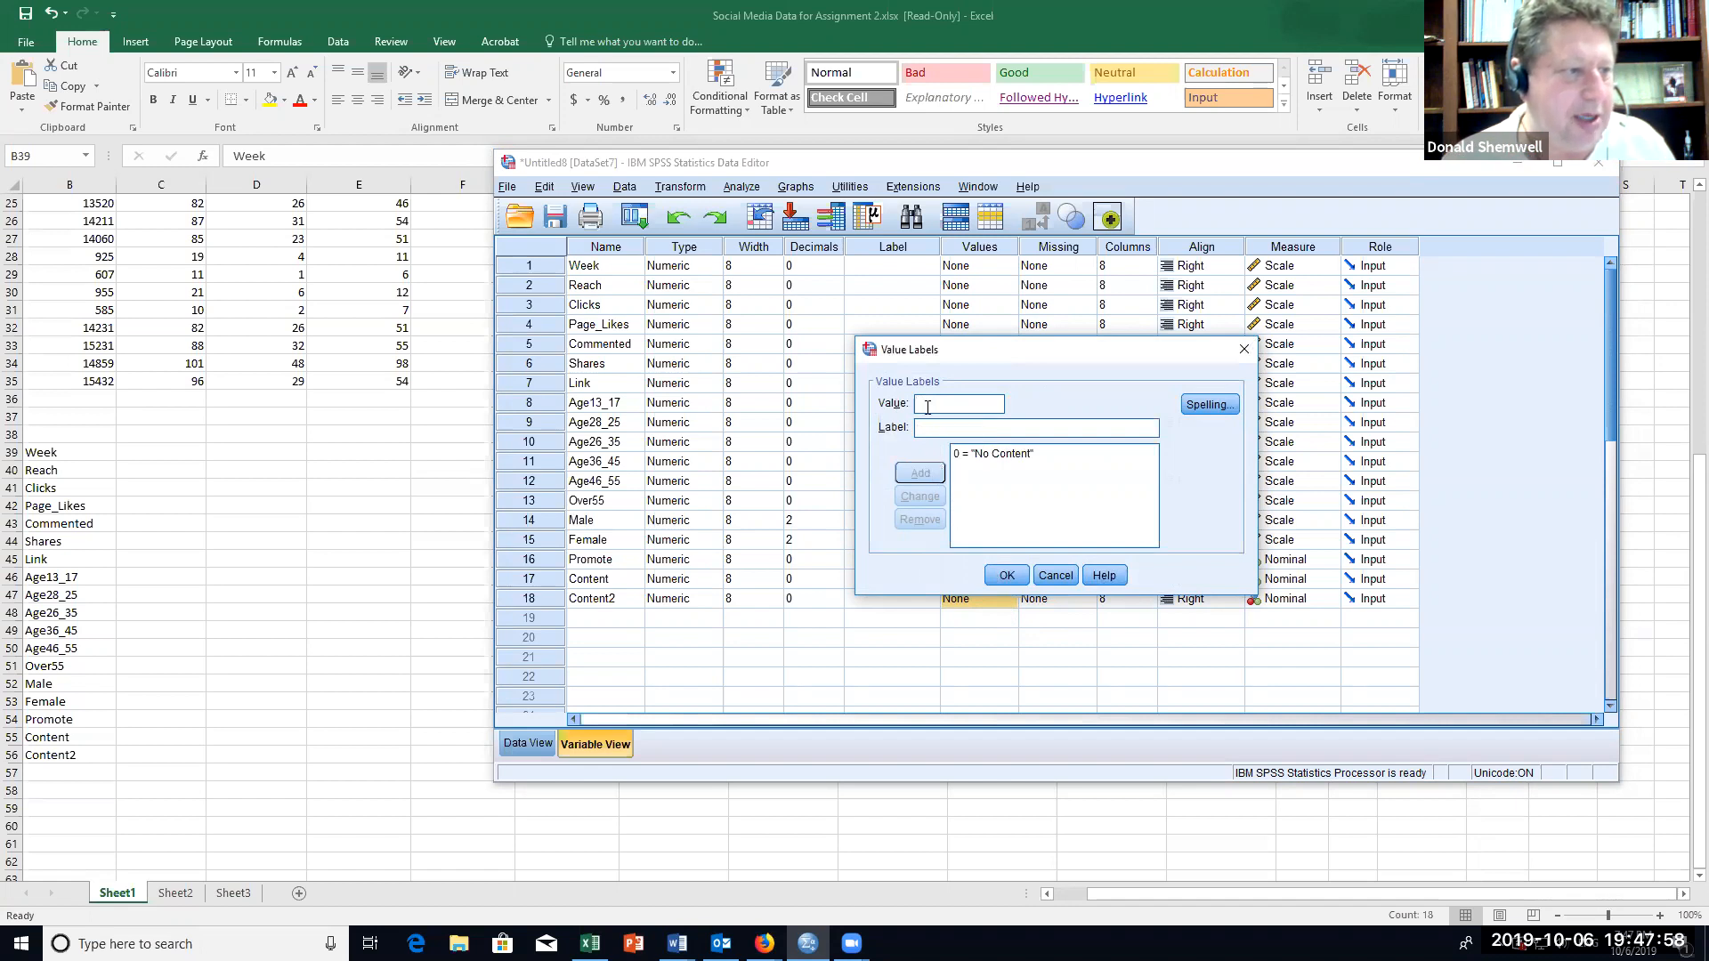
Step: Add the value labels "How to" for value 1 and "Tidbit" for value 2 of the Content2 variable
click(959, 428)
text(How to)
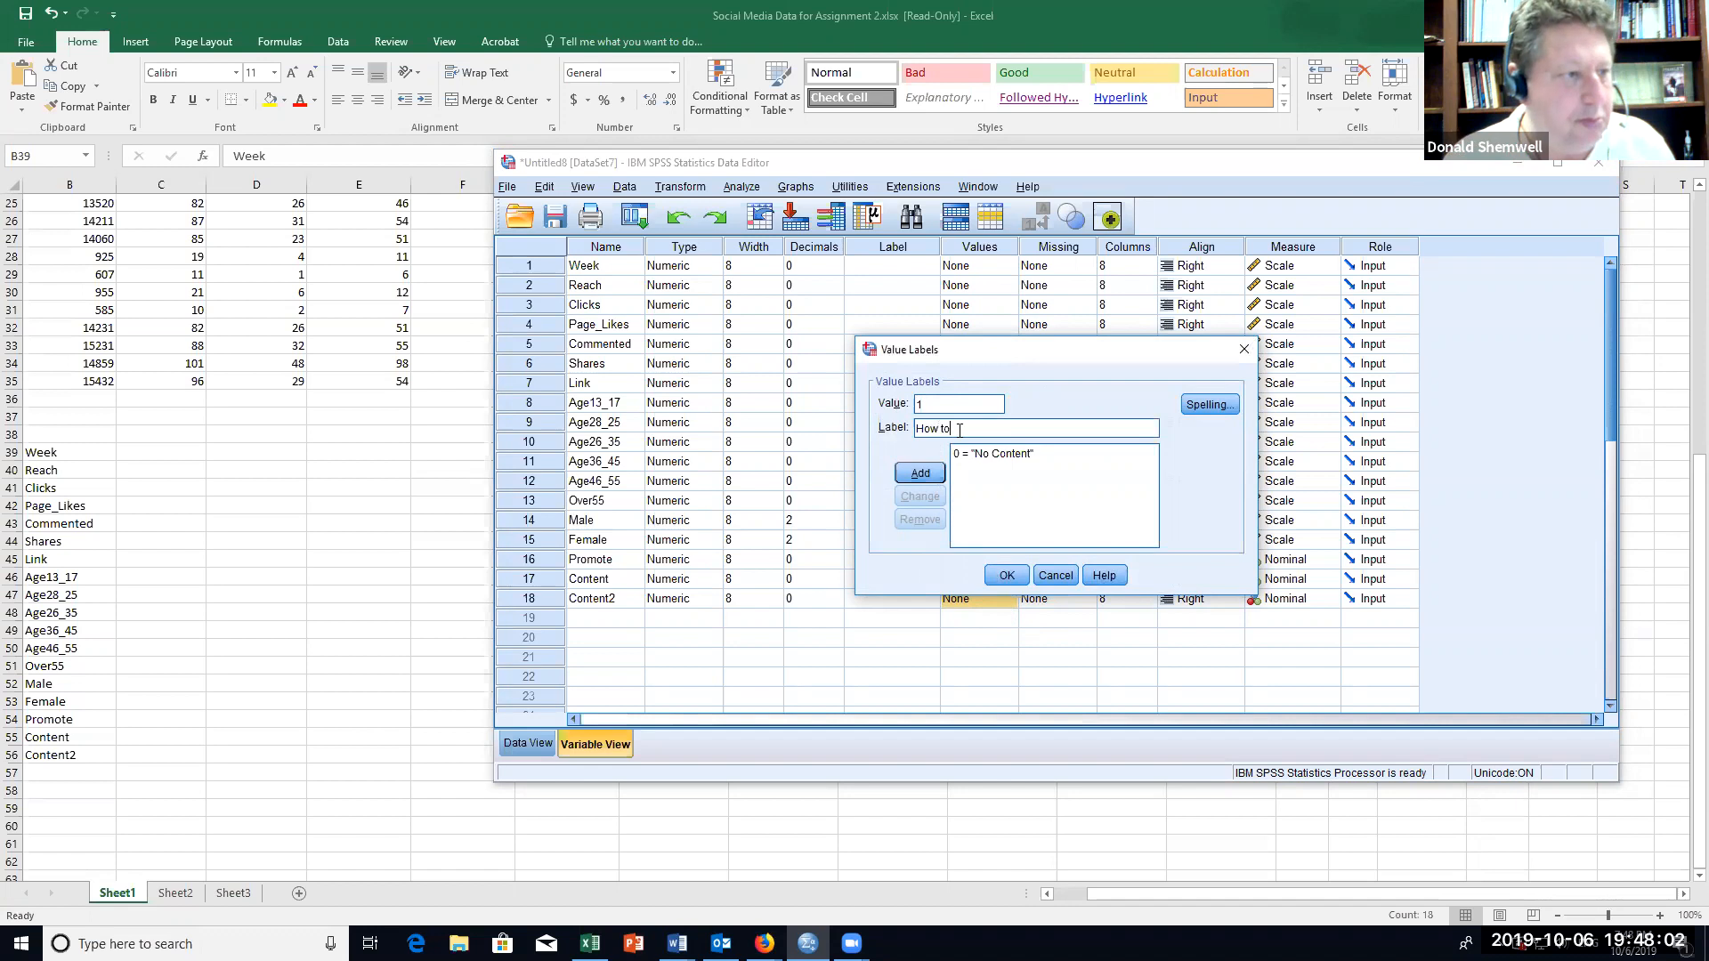
click(921, 473)
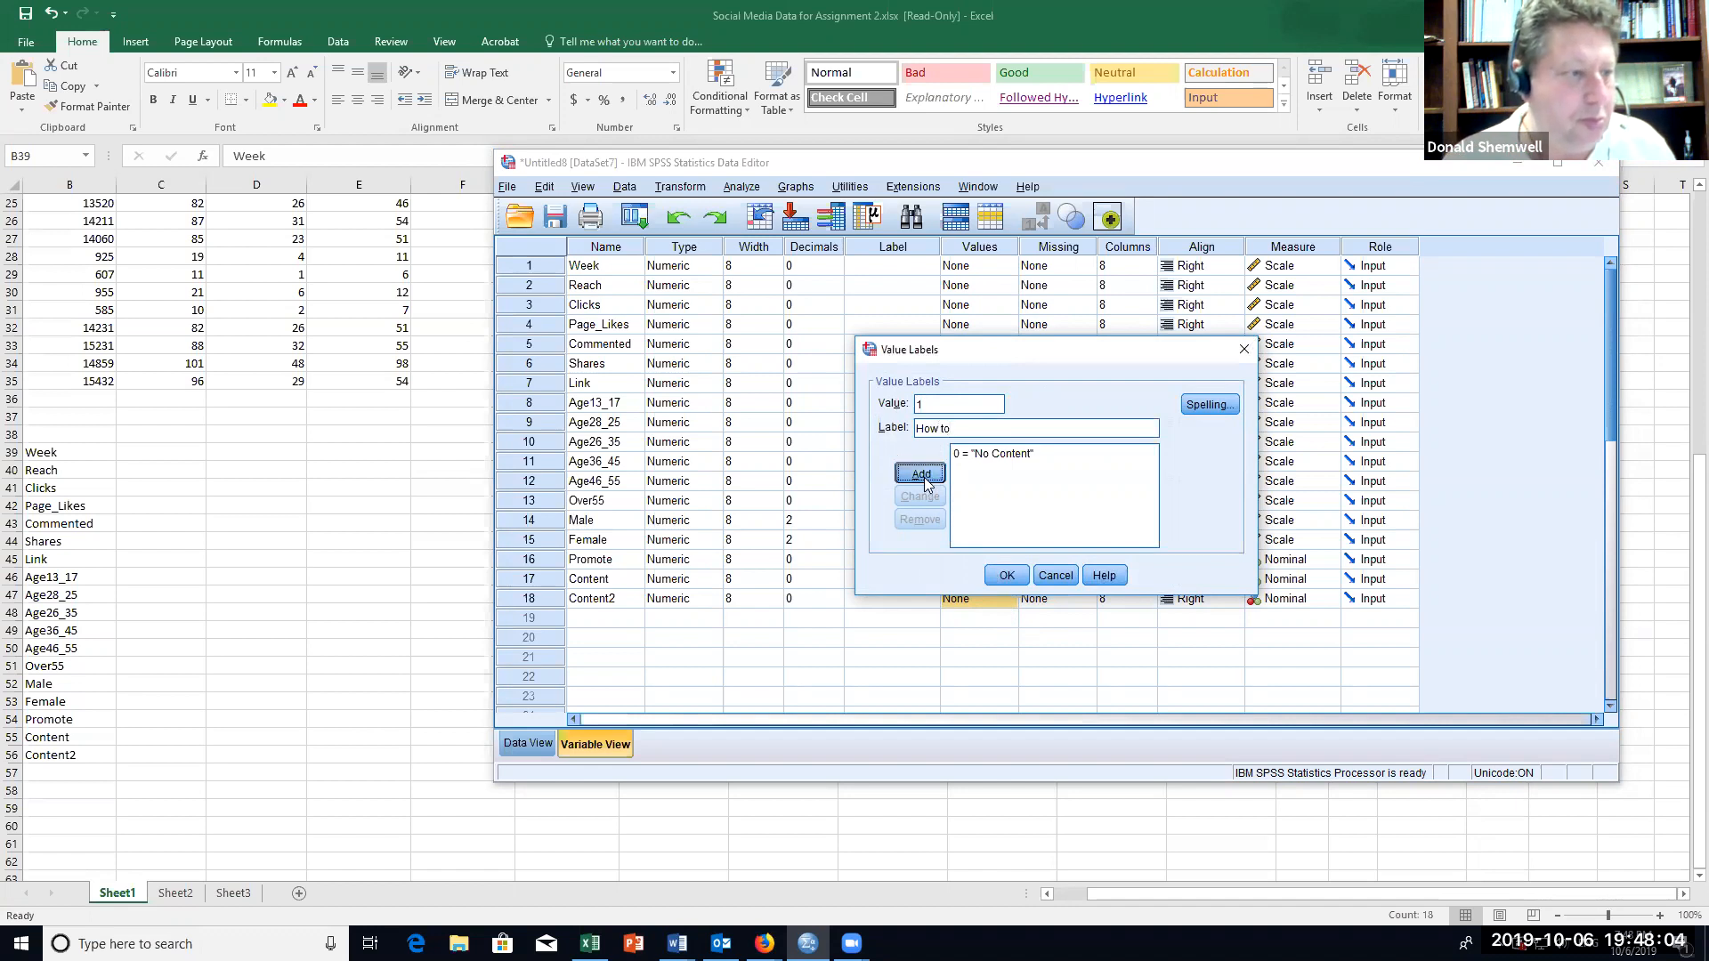
text(2)
click(929, 429)
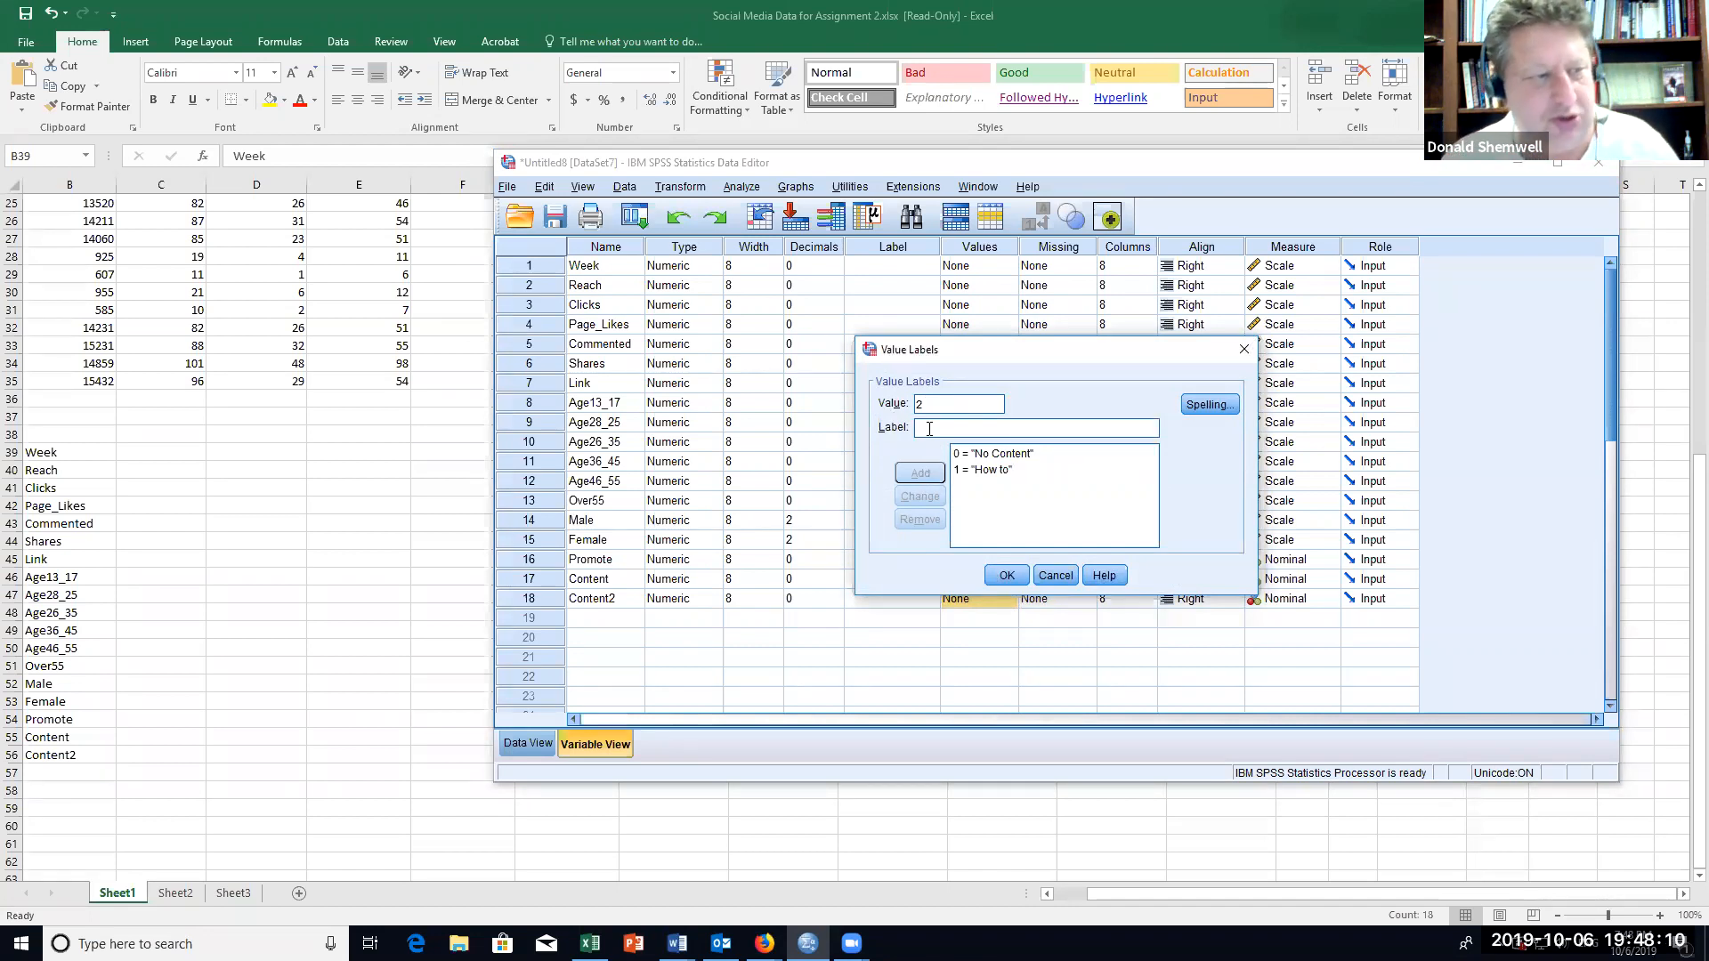
text(T)
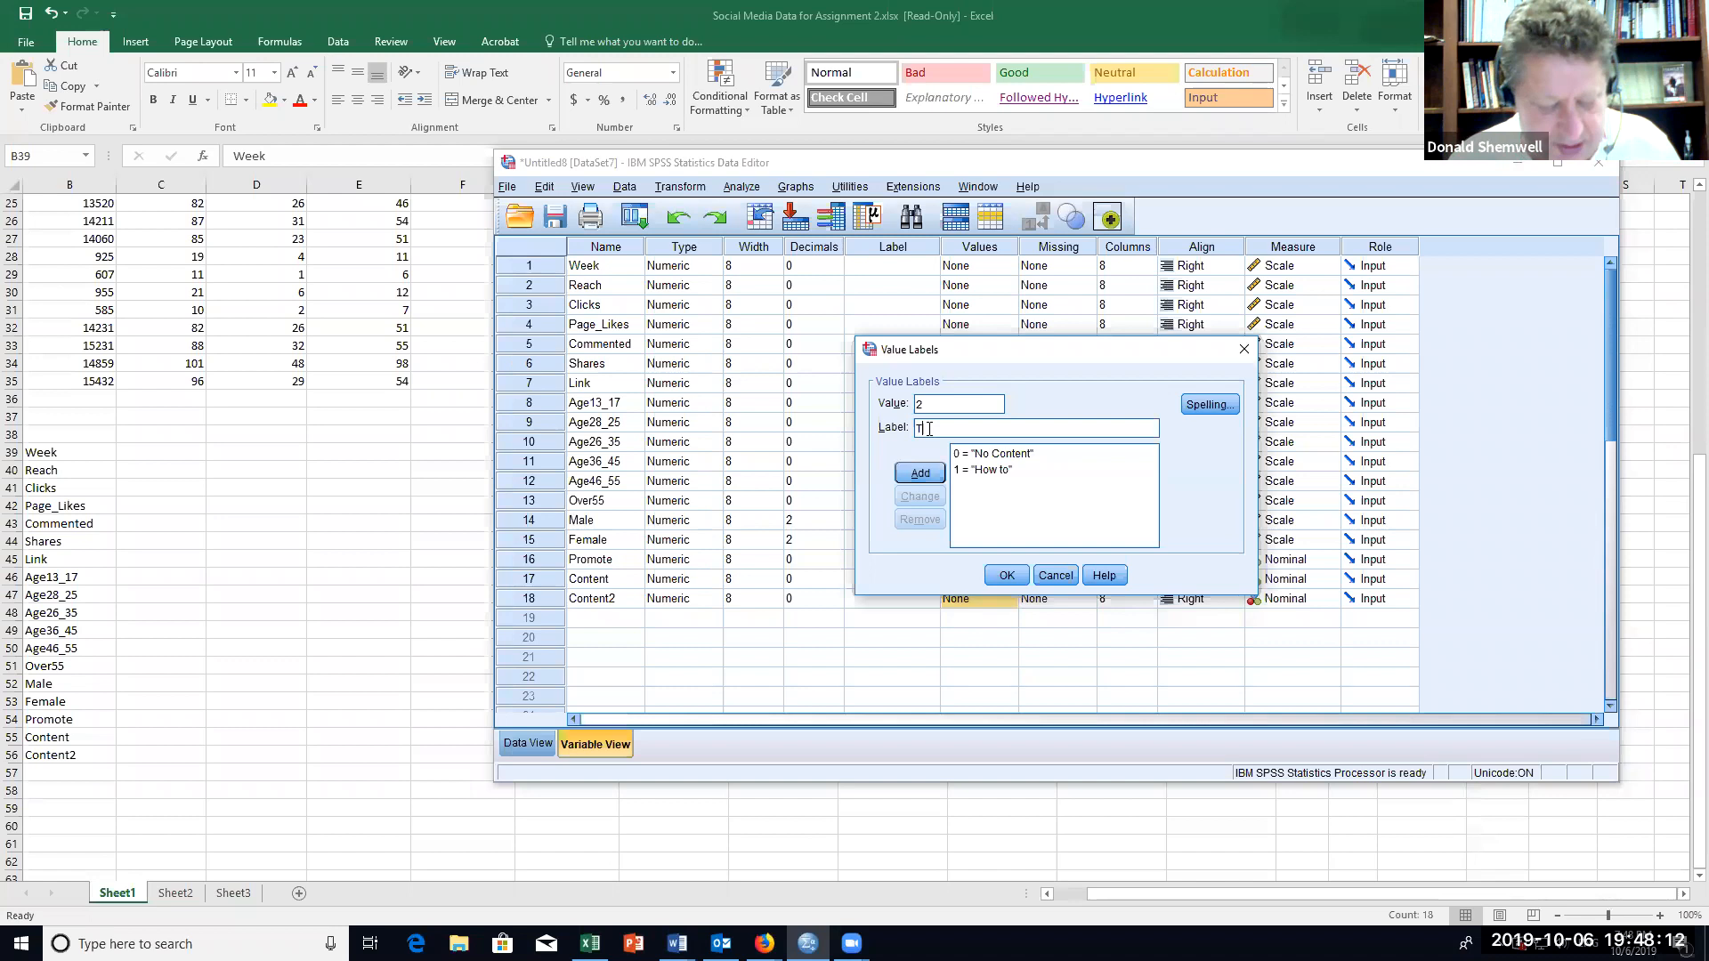
text(ipbit)
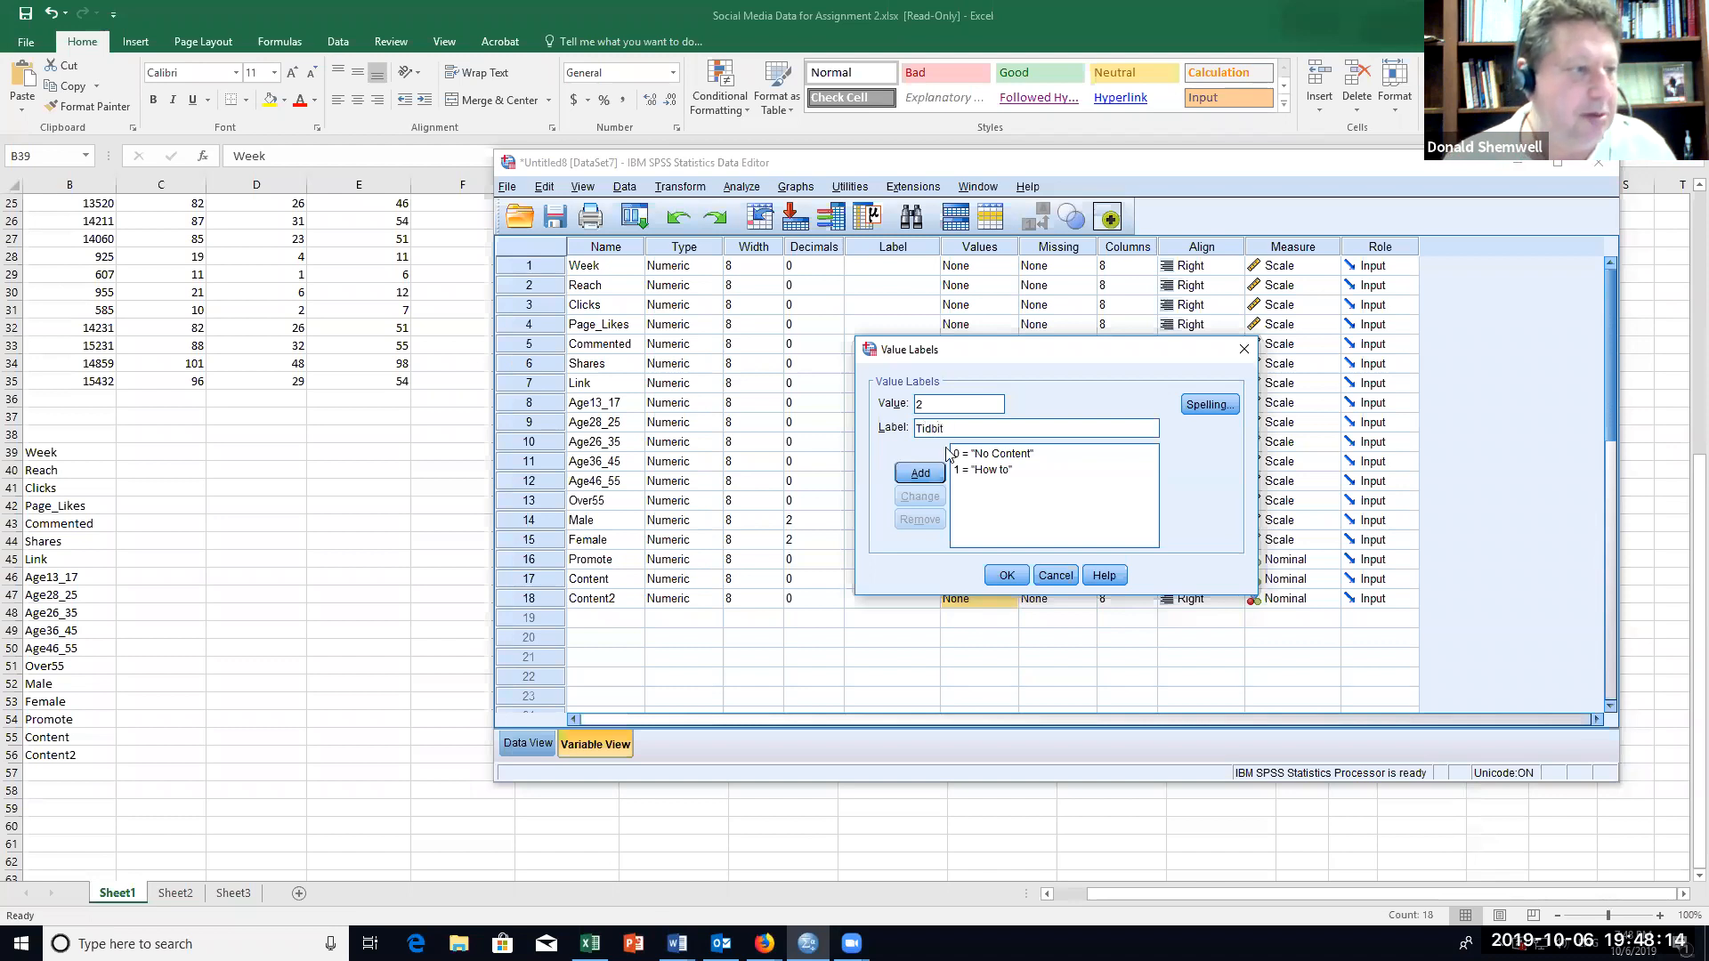
click(917, 478)
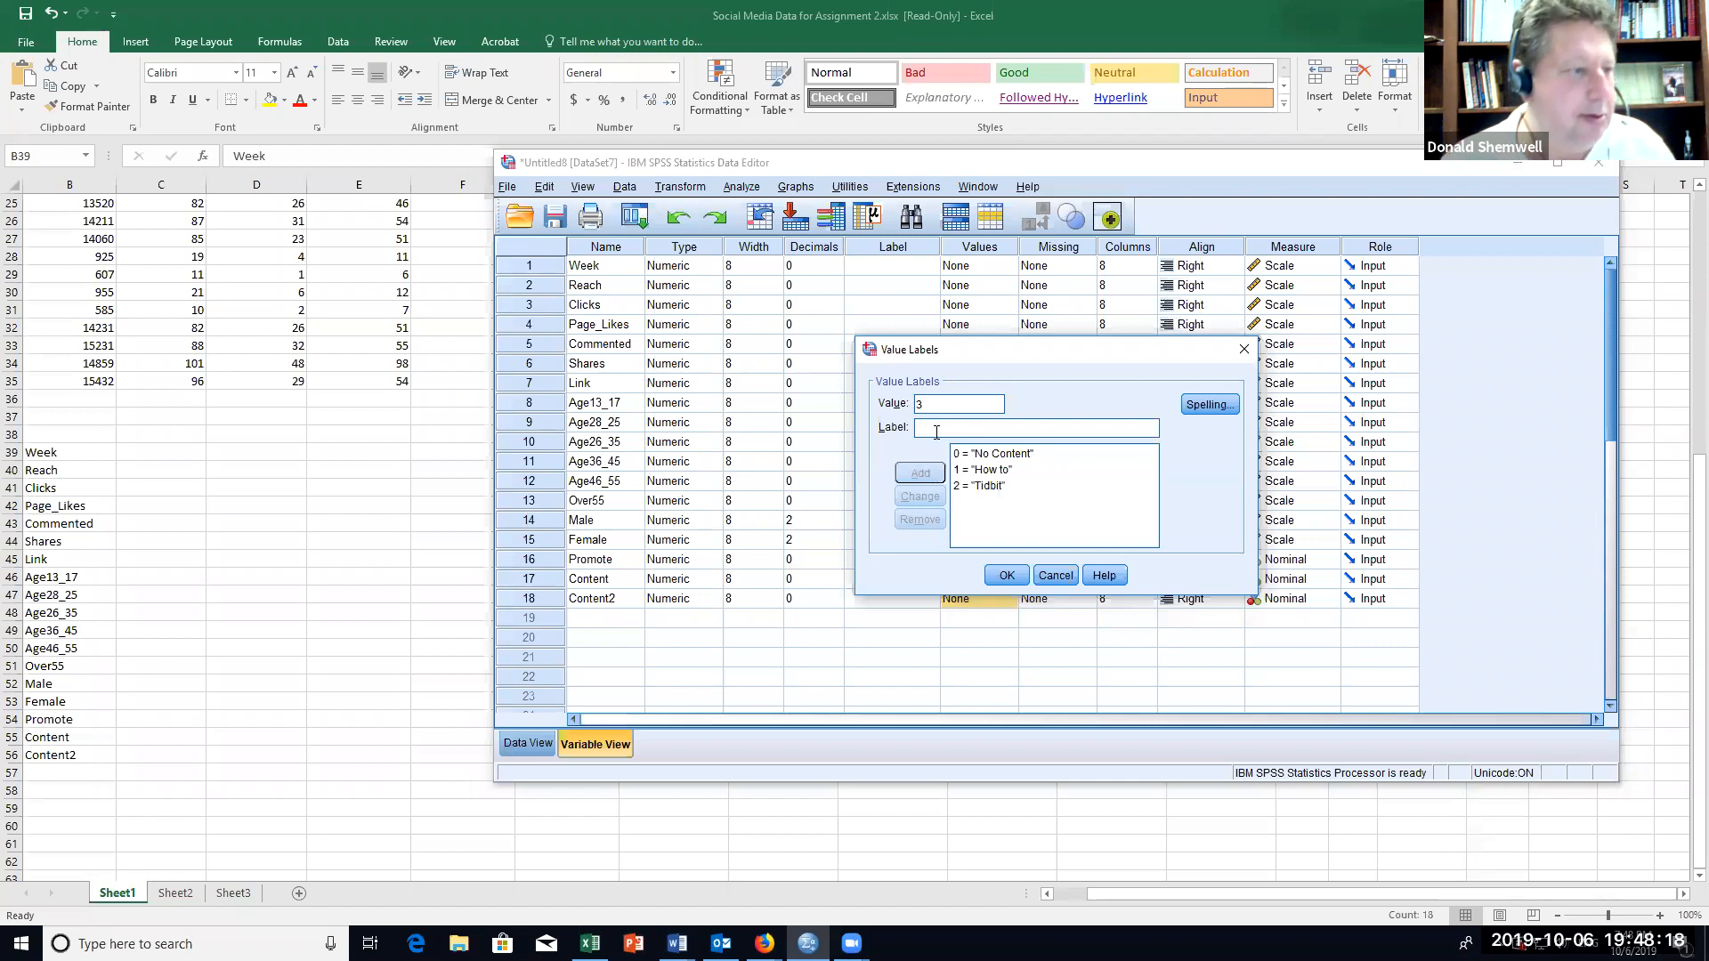
Step: Add the labels "Tease" for value 3 and "Other" for value 4, and apply the value labels to Content2
click(956, 490)
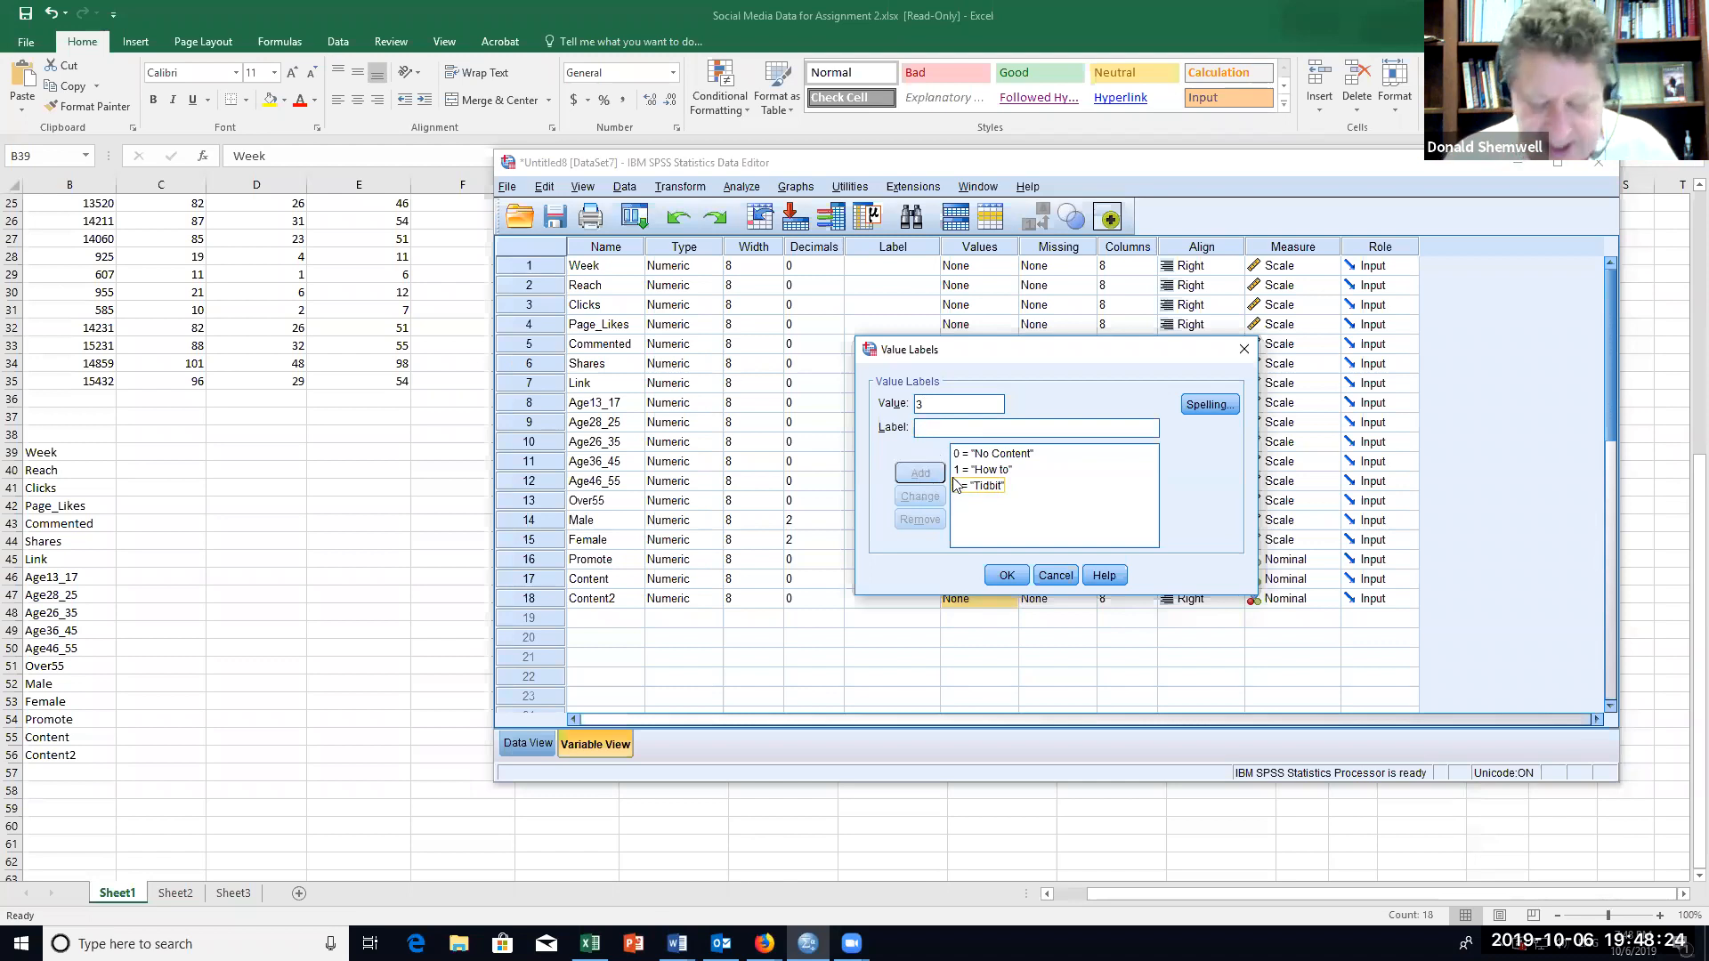
text(Tease)
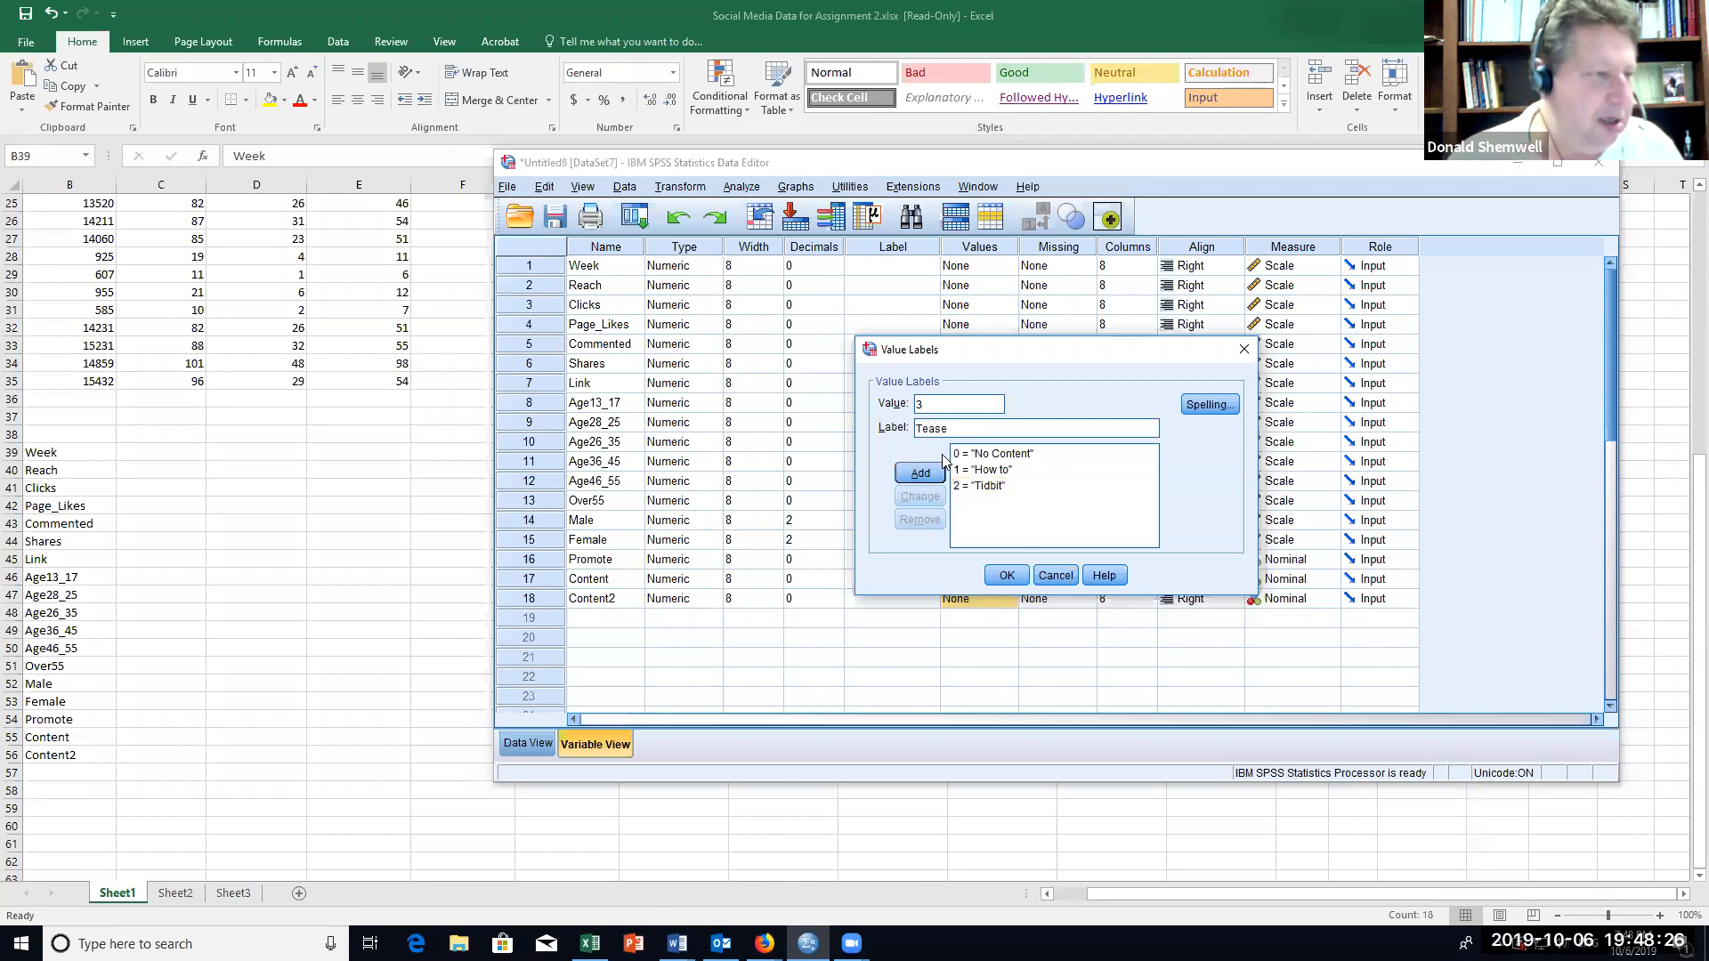
click(922, 472)
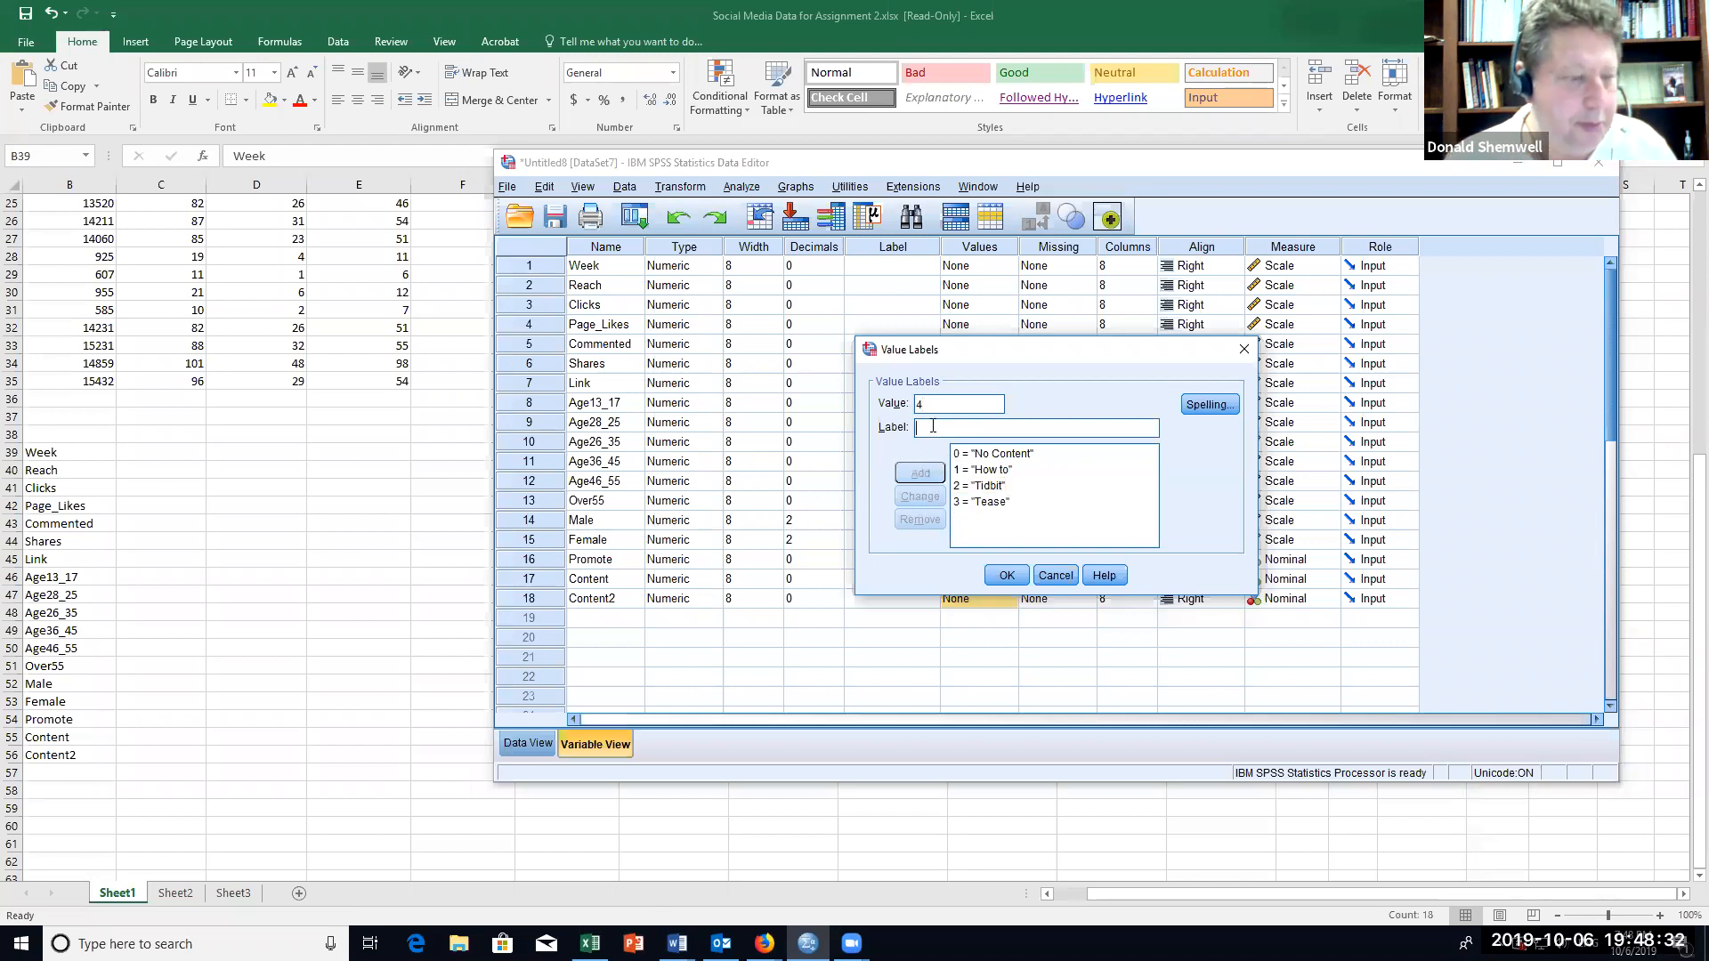
click(933, 426)
text(Other)
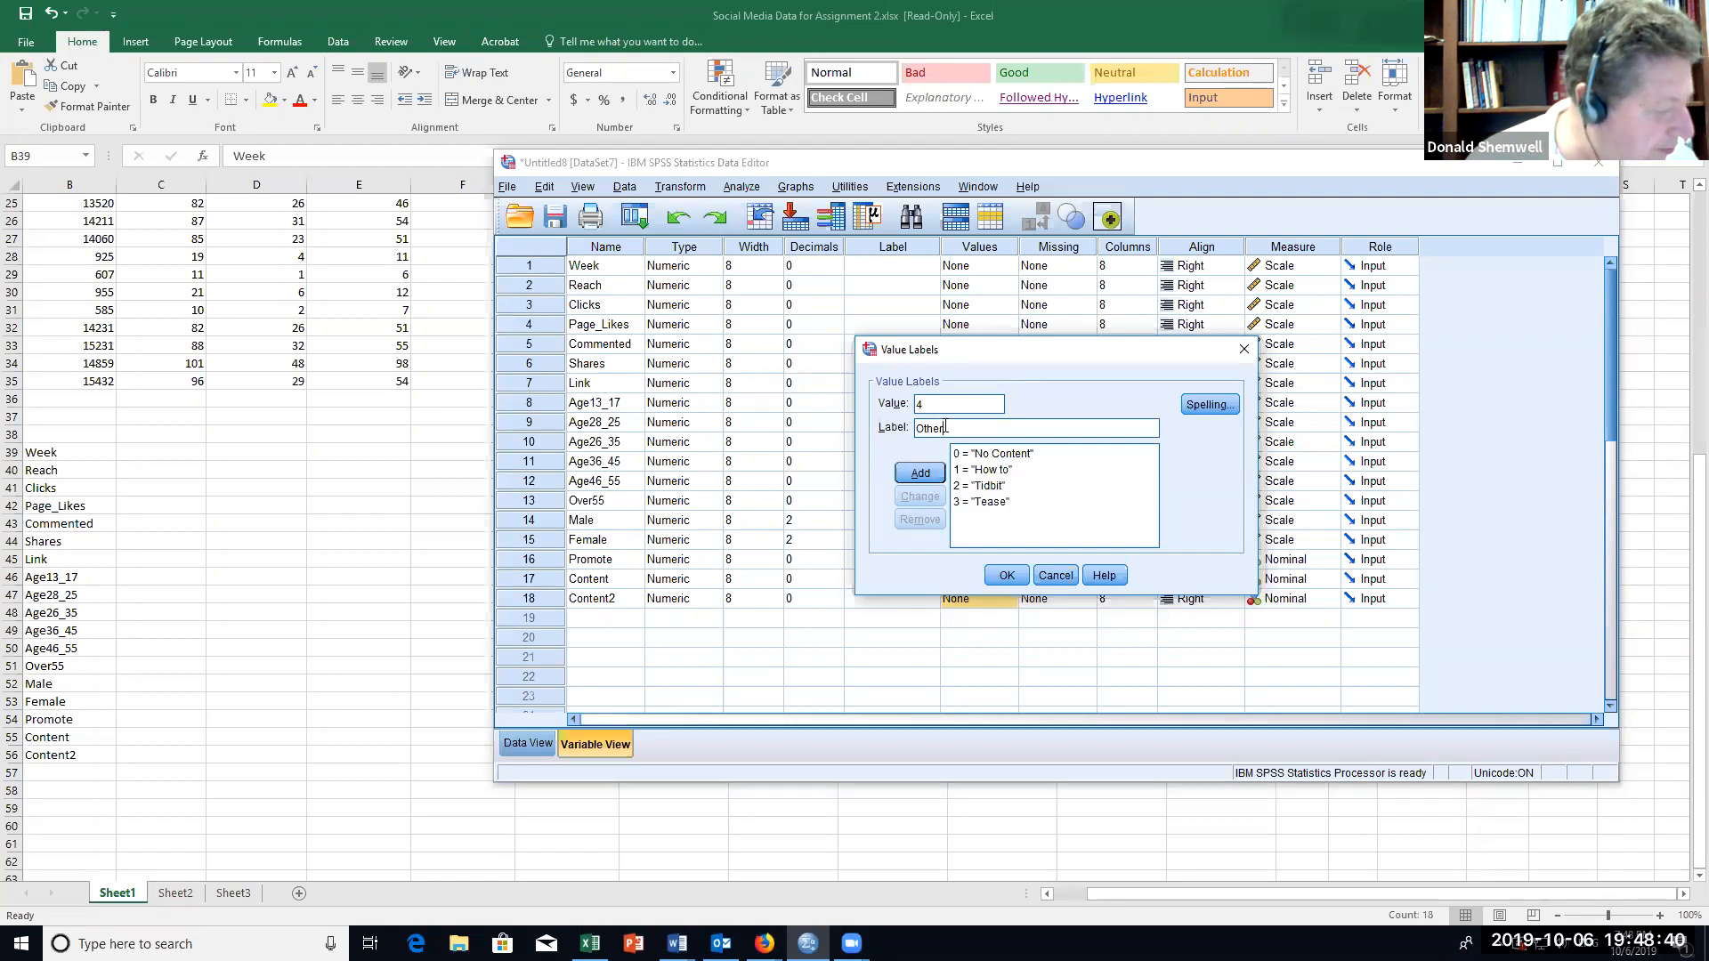
click(916, 475)
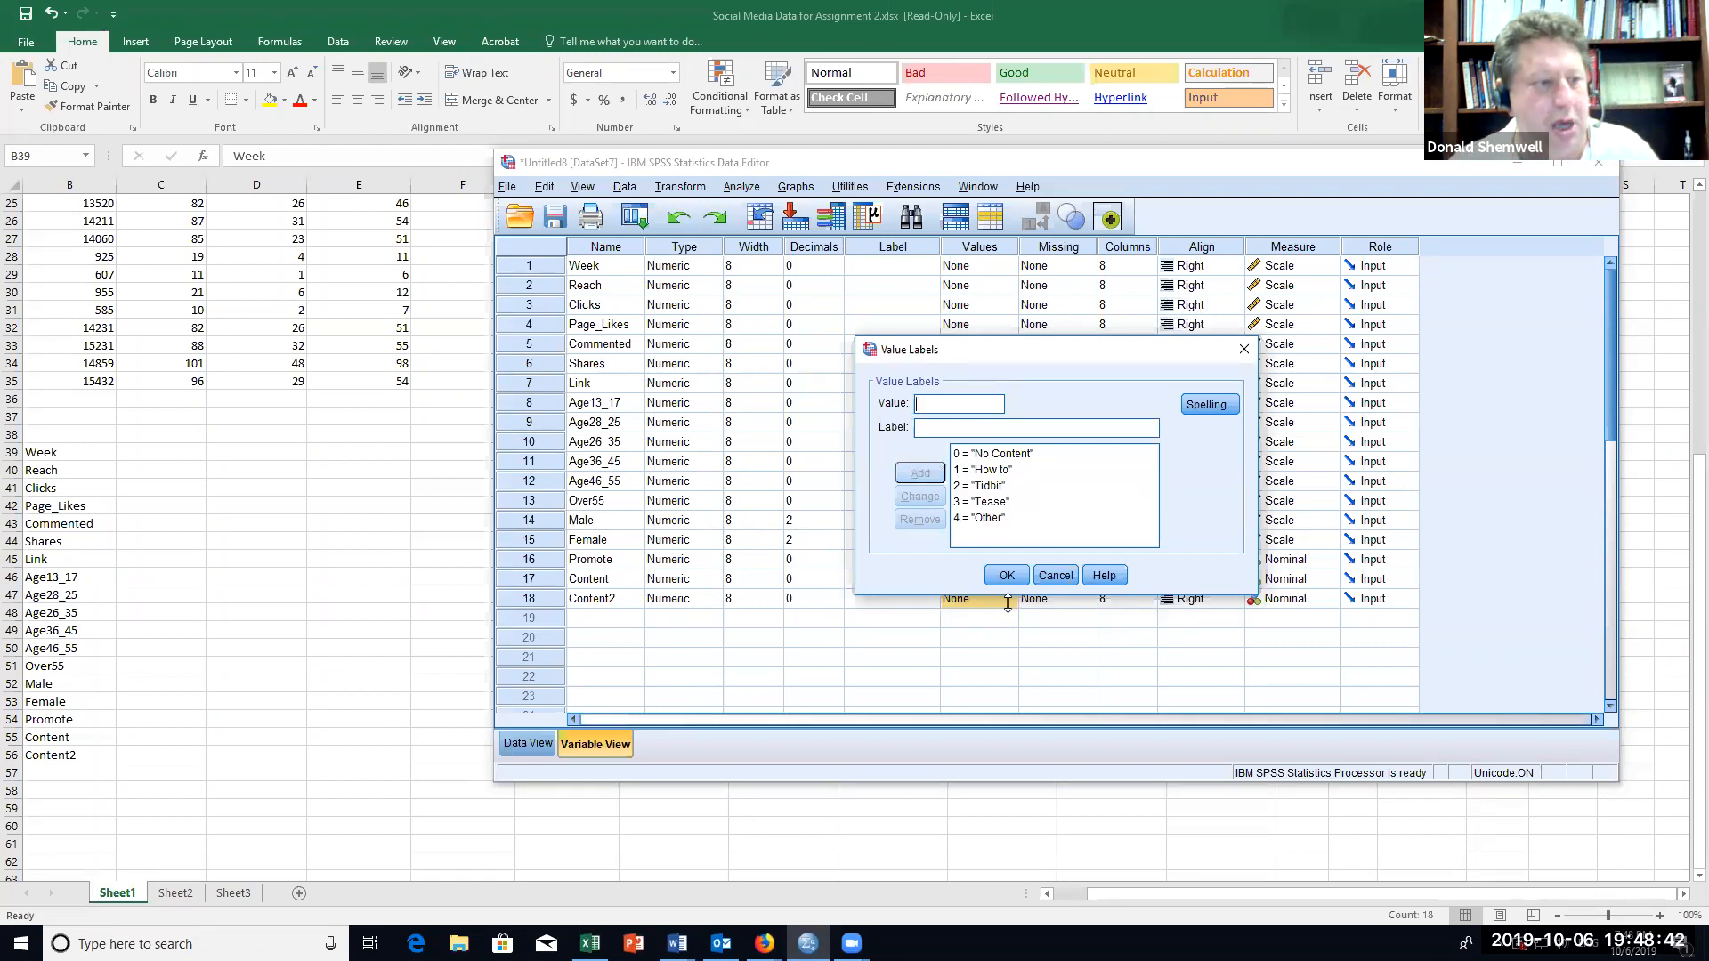
click(1007, 575)
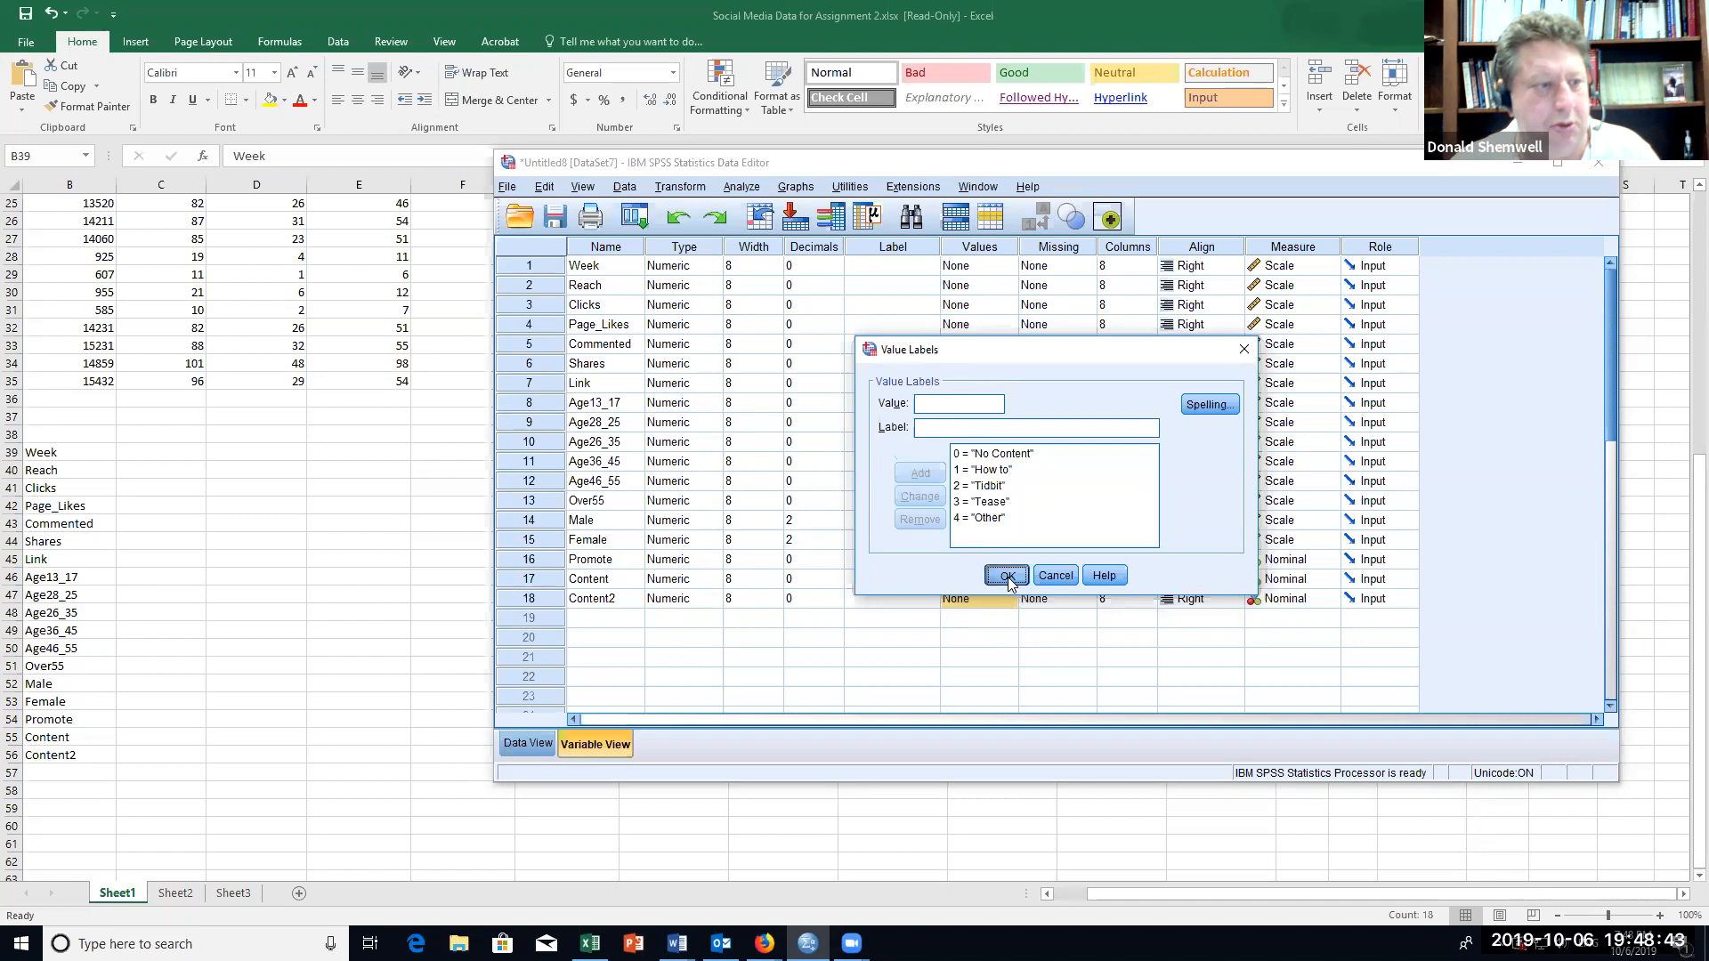
click(1032, 660)
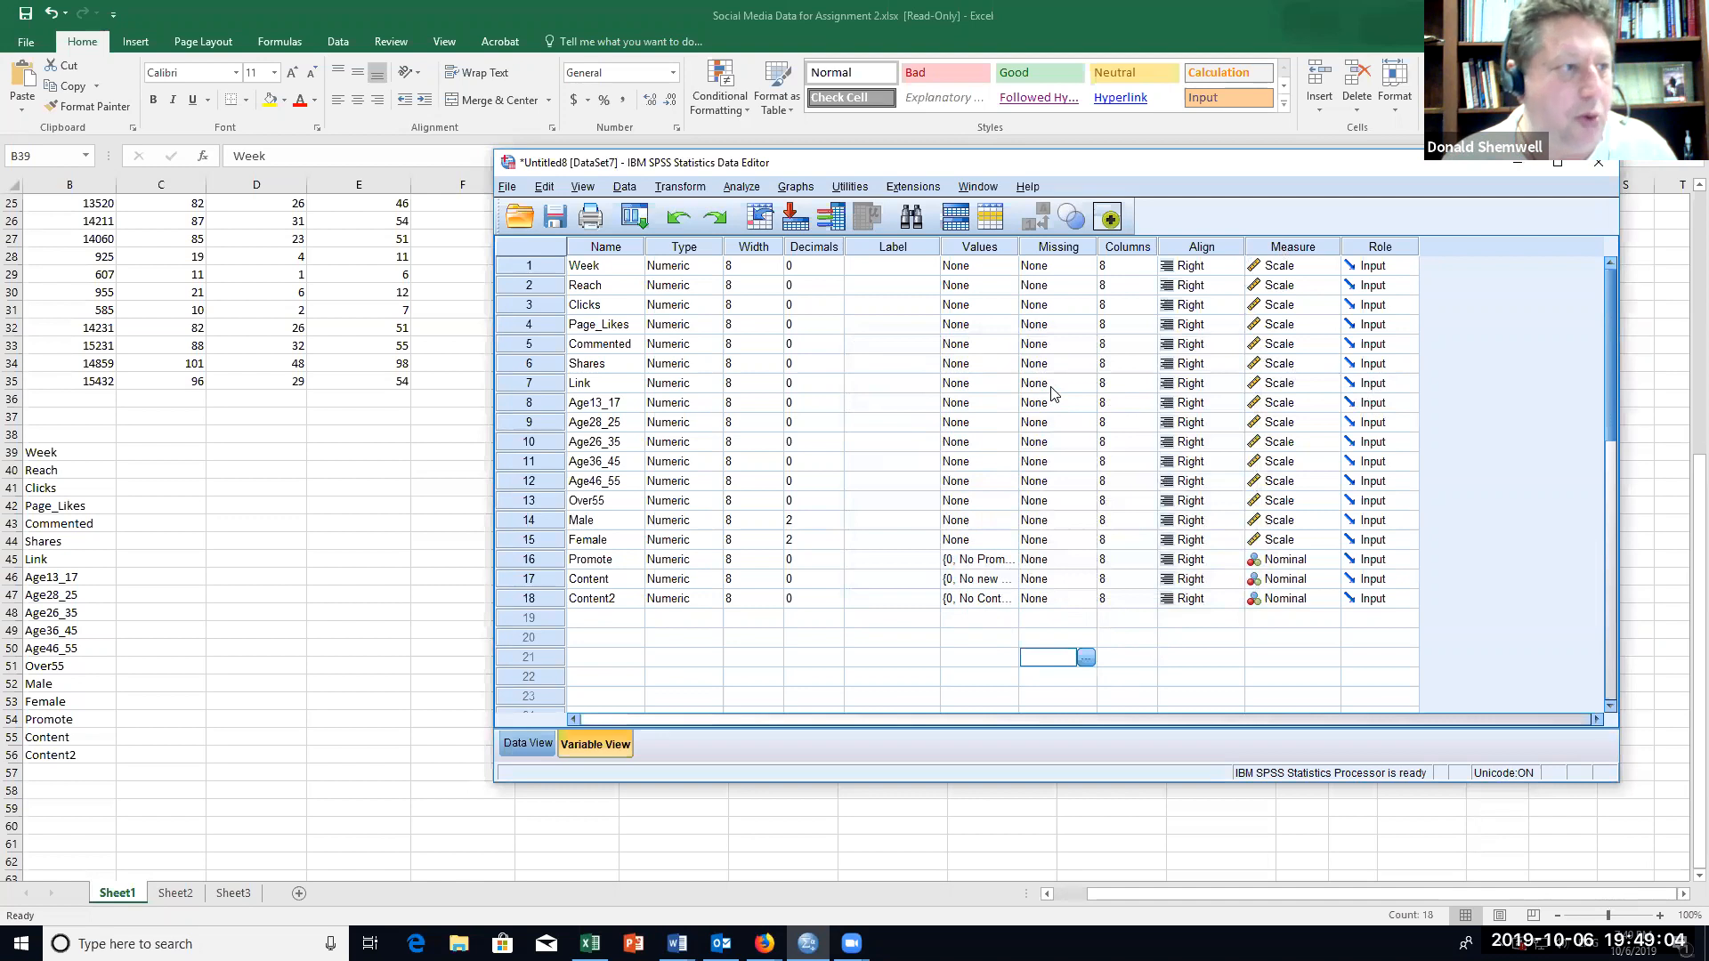
click(744, 189)
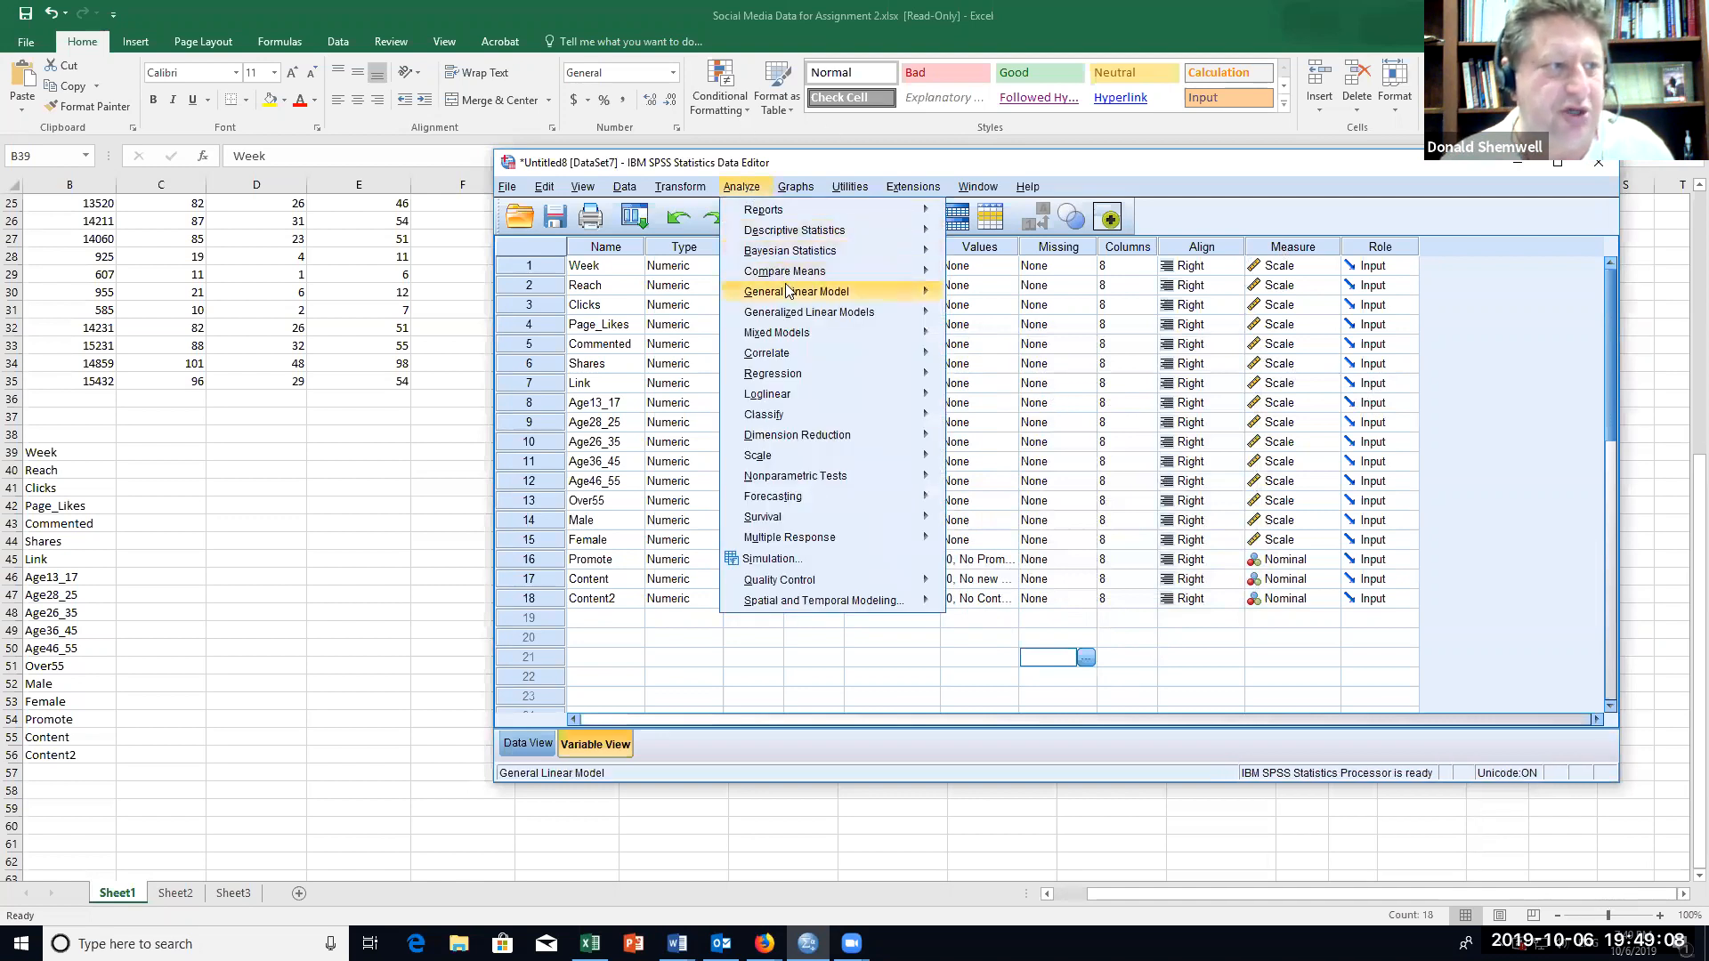
mouse_move(787, 290)
click(985, 296)
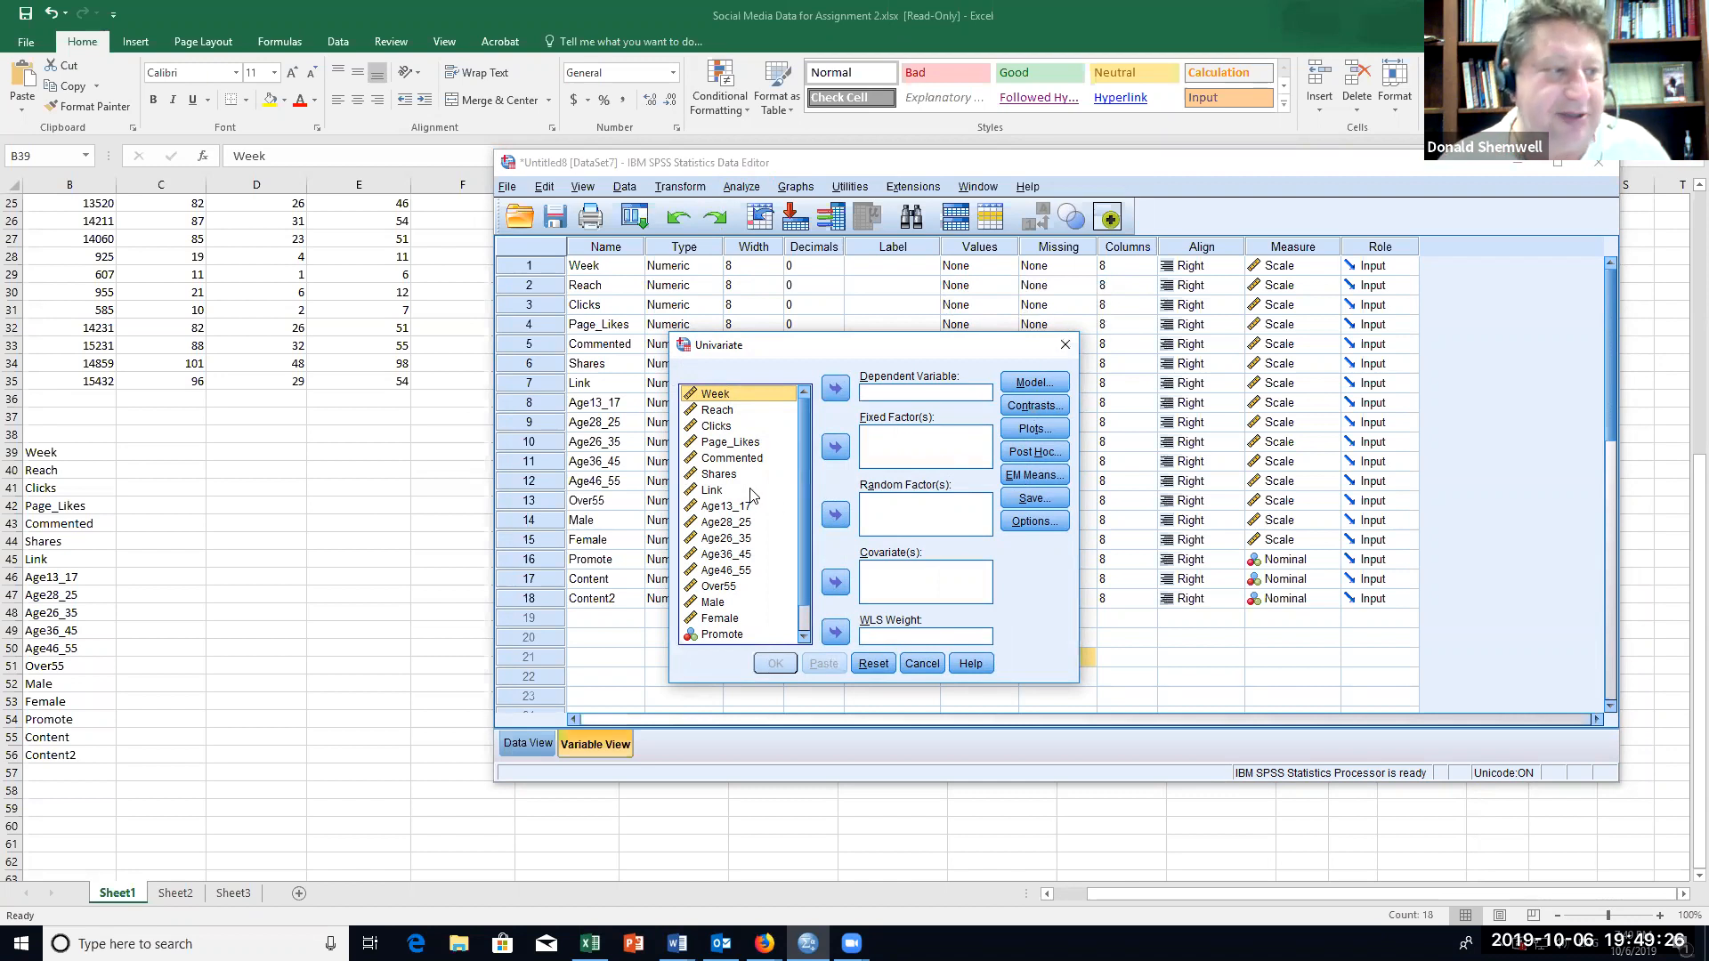
click(1066, 346)
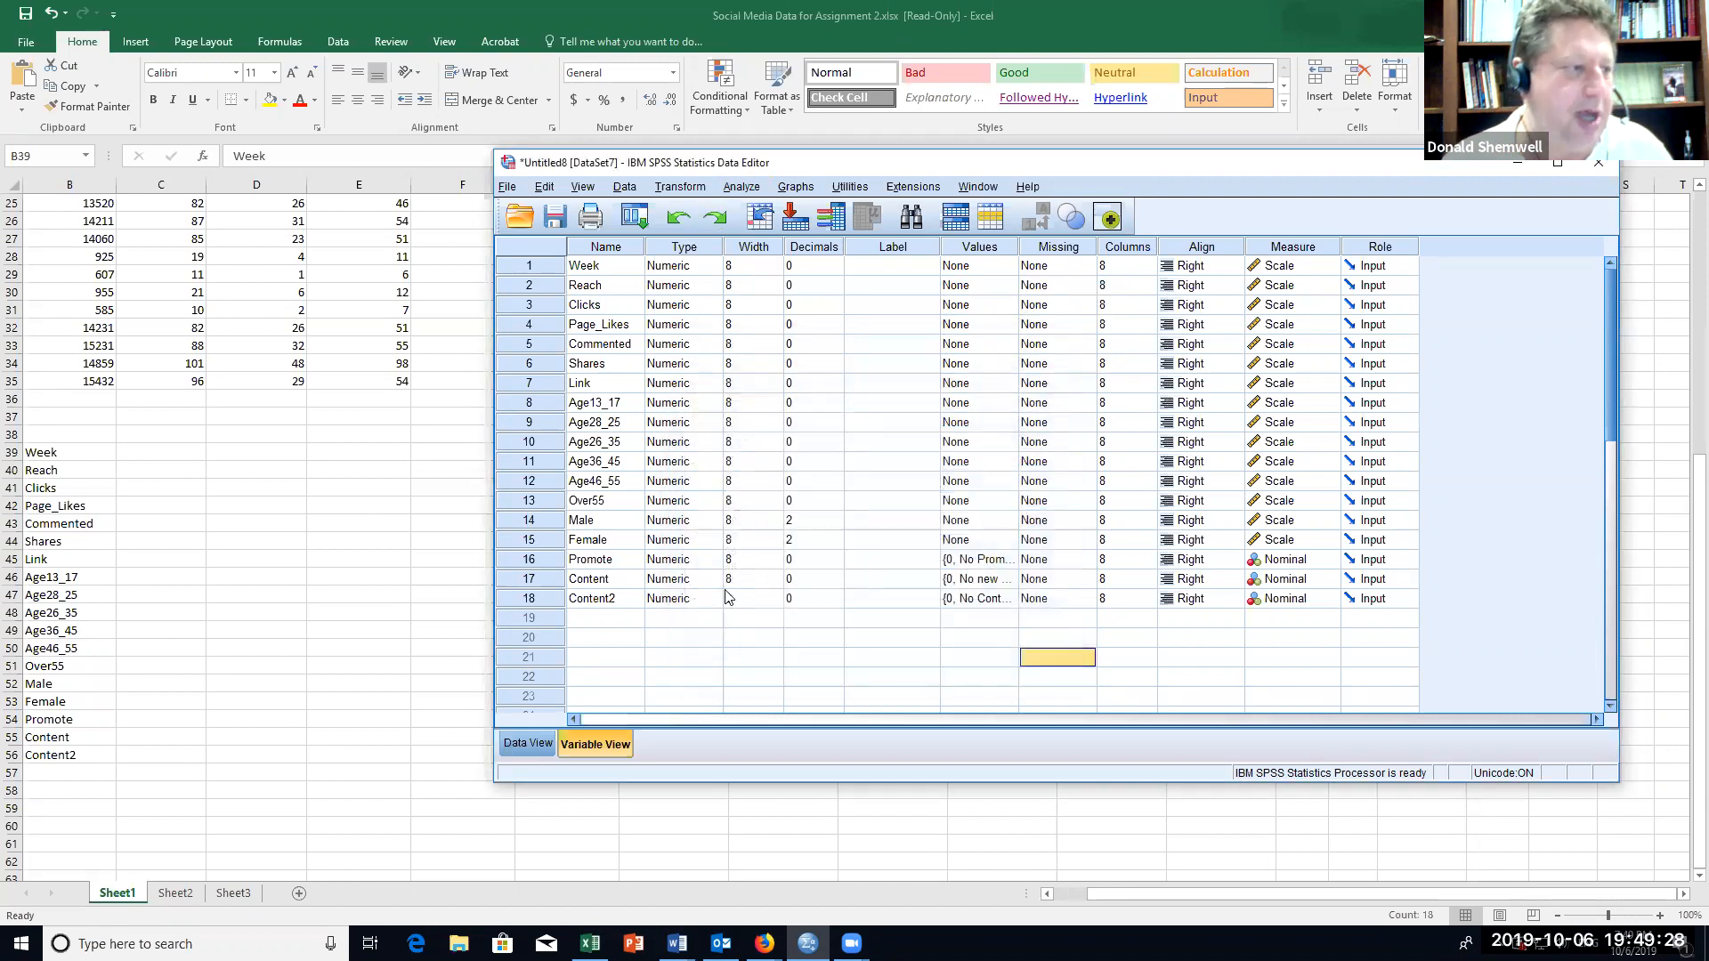
Step: Start computing a new variable with the target name Engage_rate
click(681, 189)
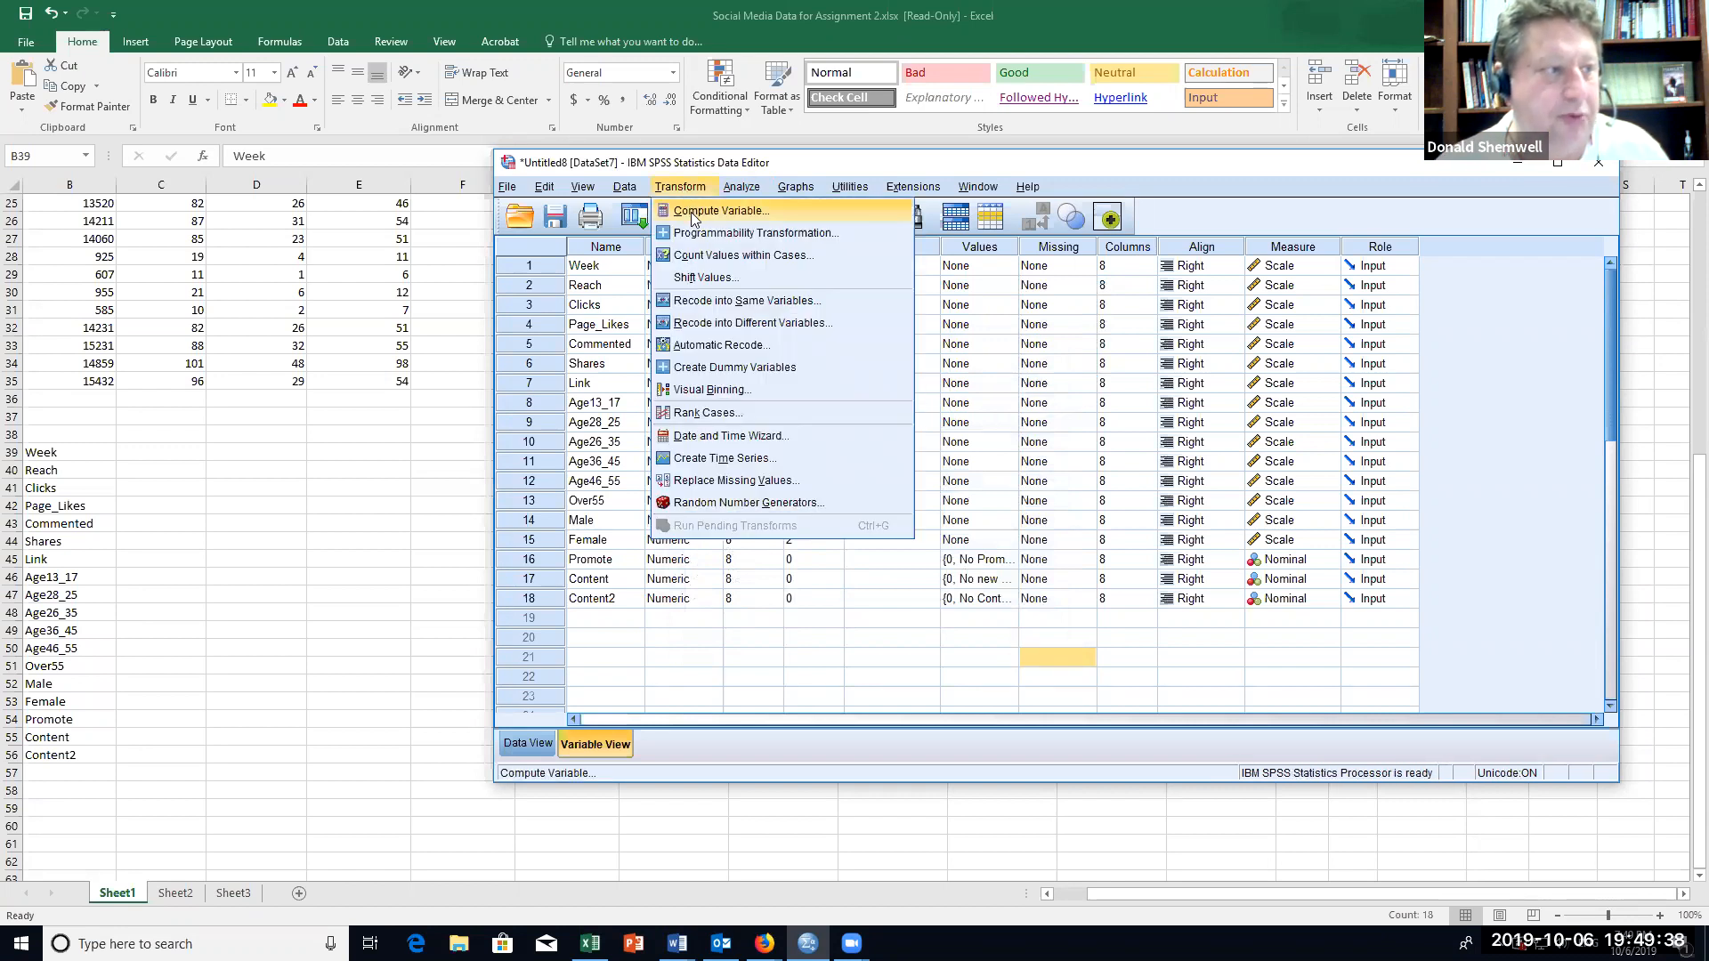
click(691, 211)
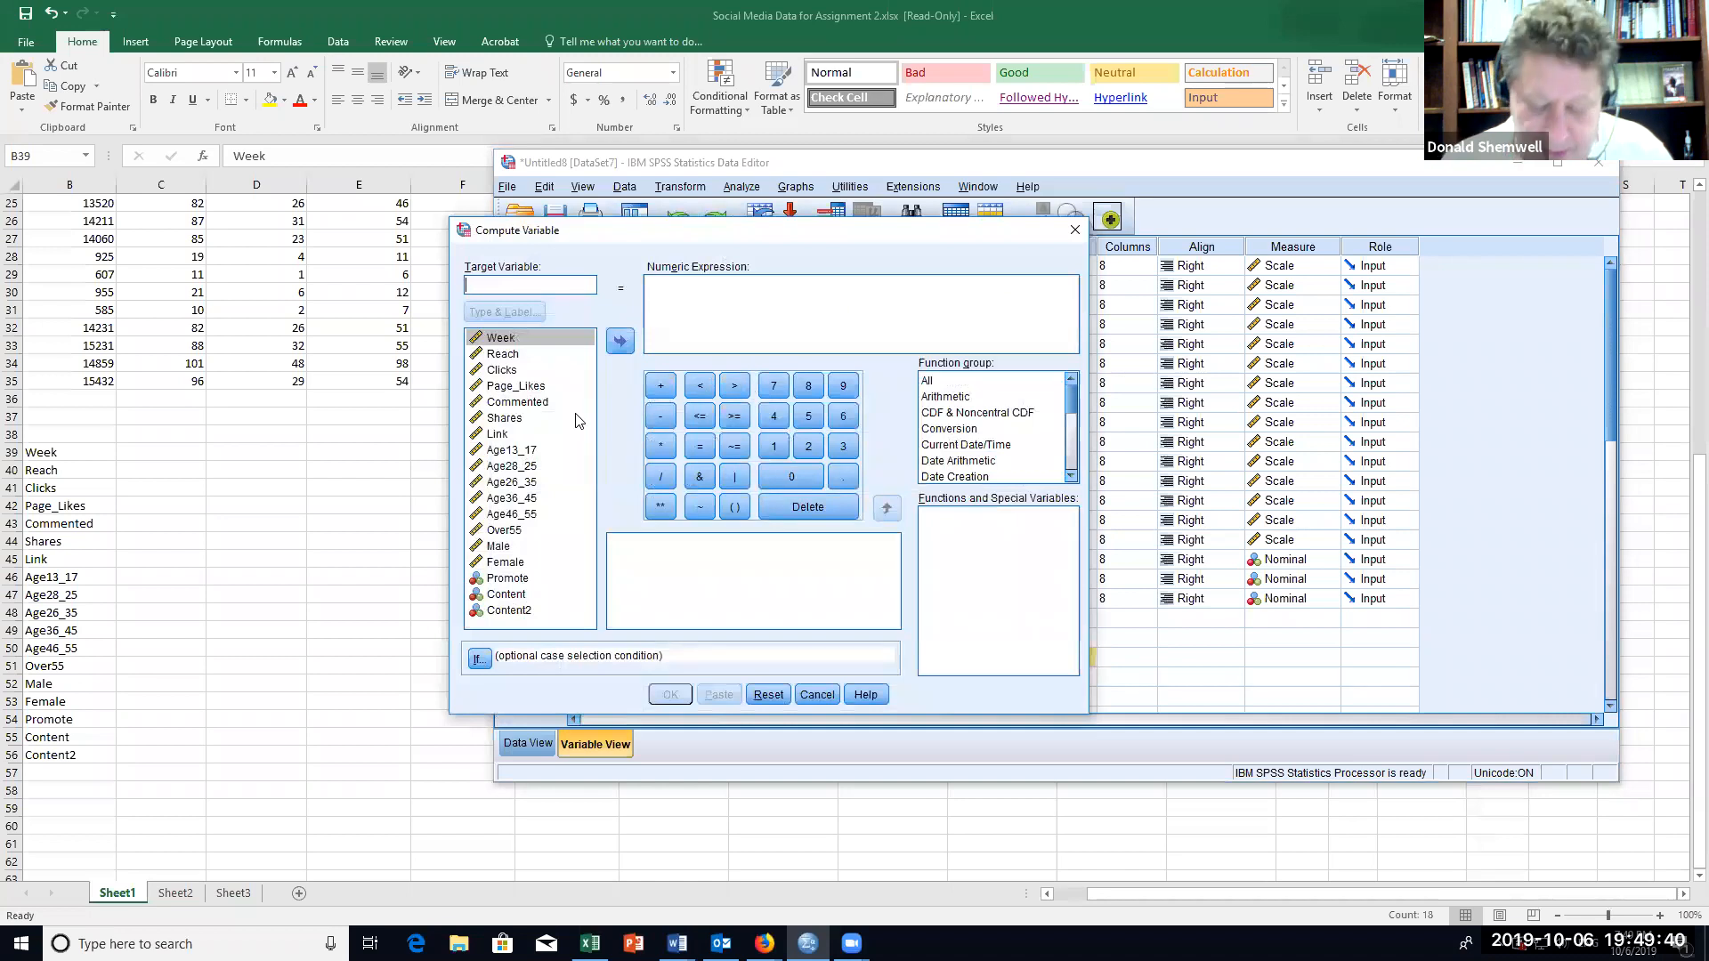
text(Engag)
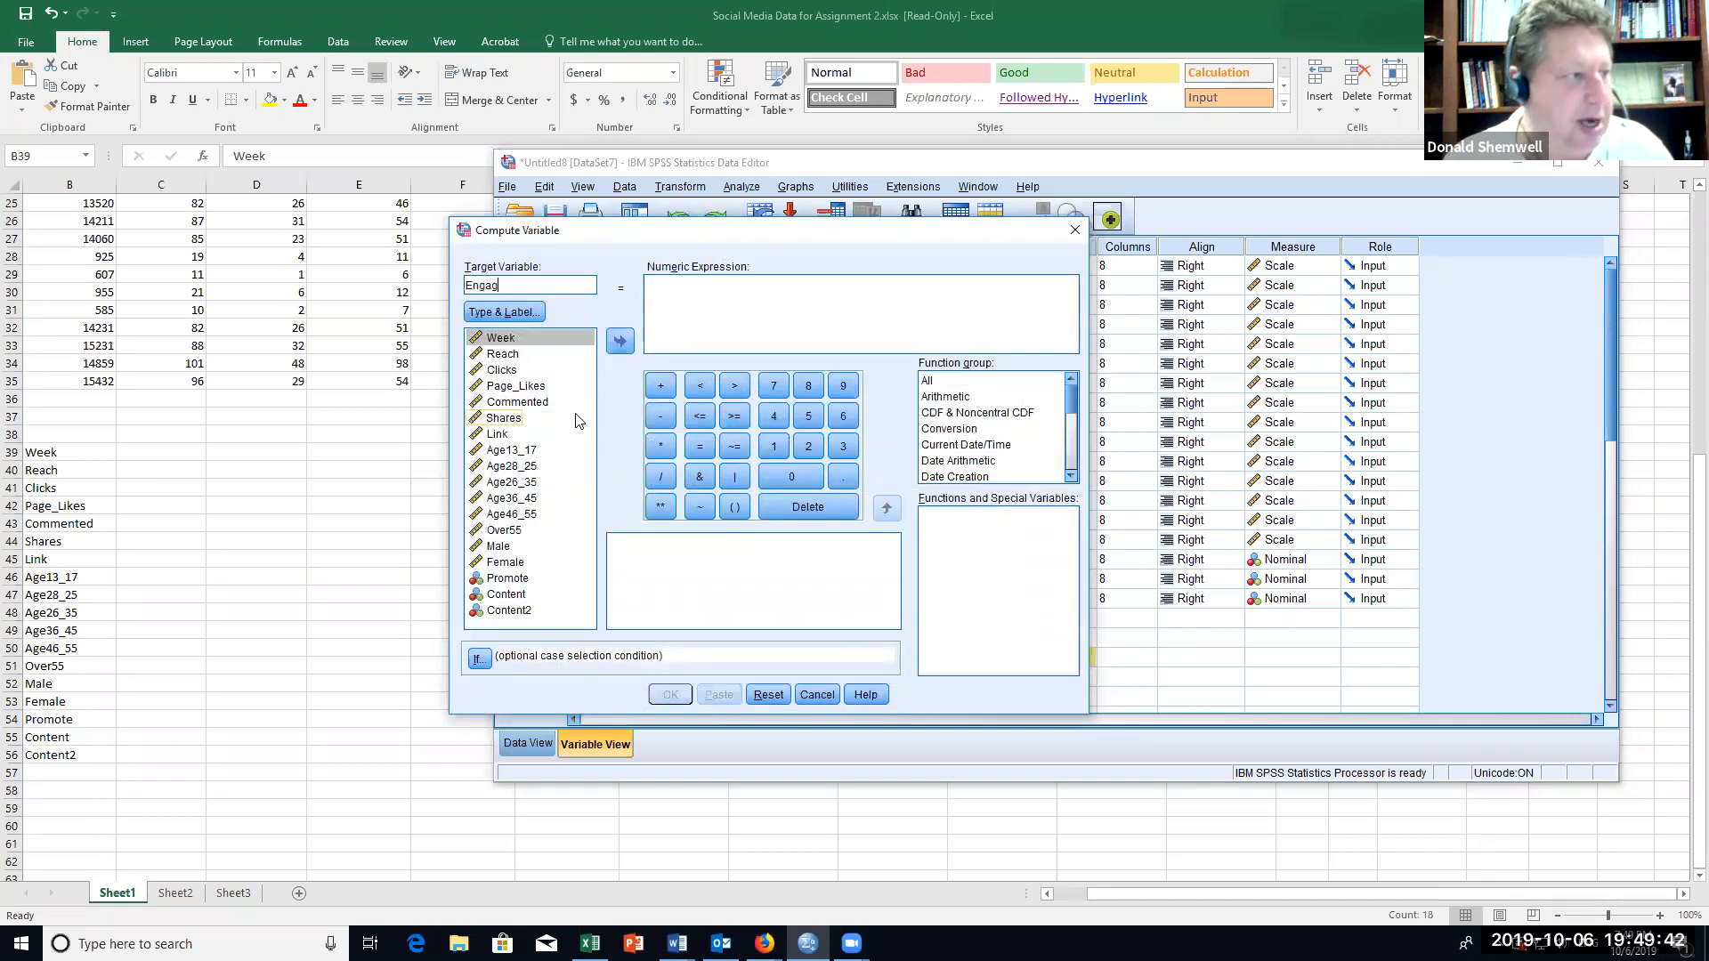
text(e_rate)
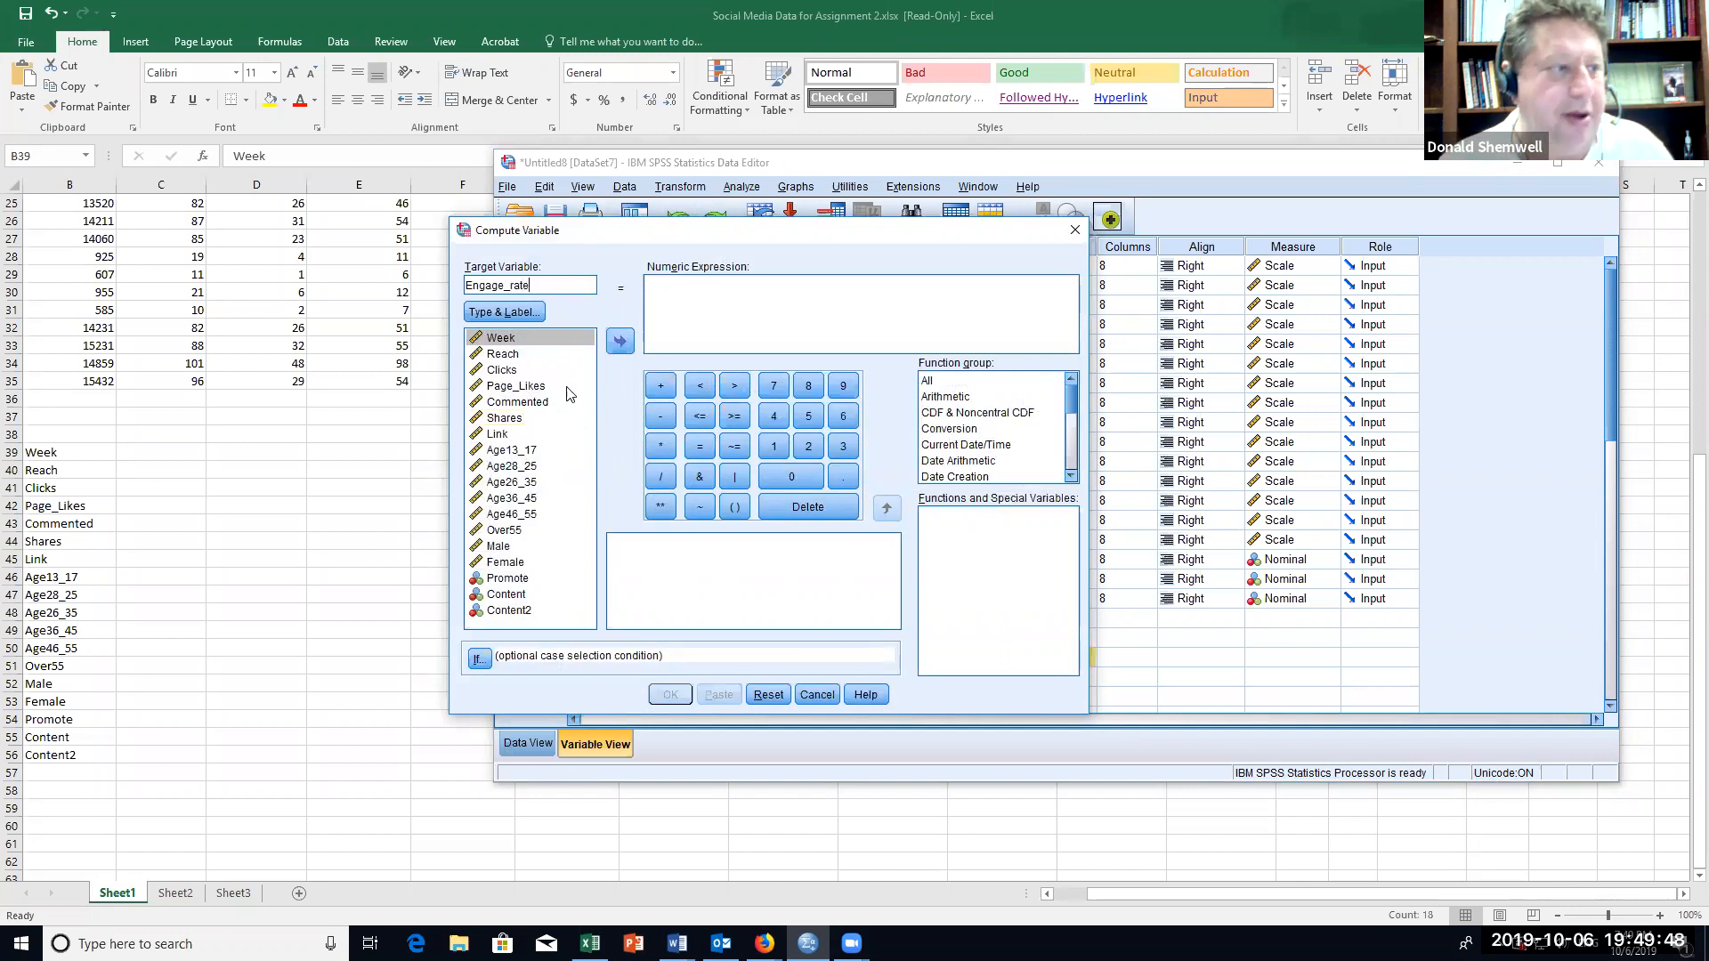
Step: Begin the numeric expression with an opening parenthesis followed by Clicks + Page_Likes
click(736, 509)
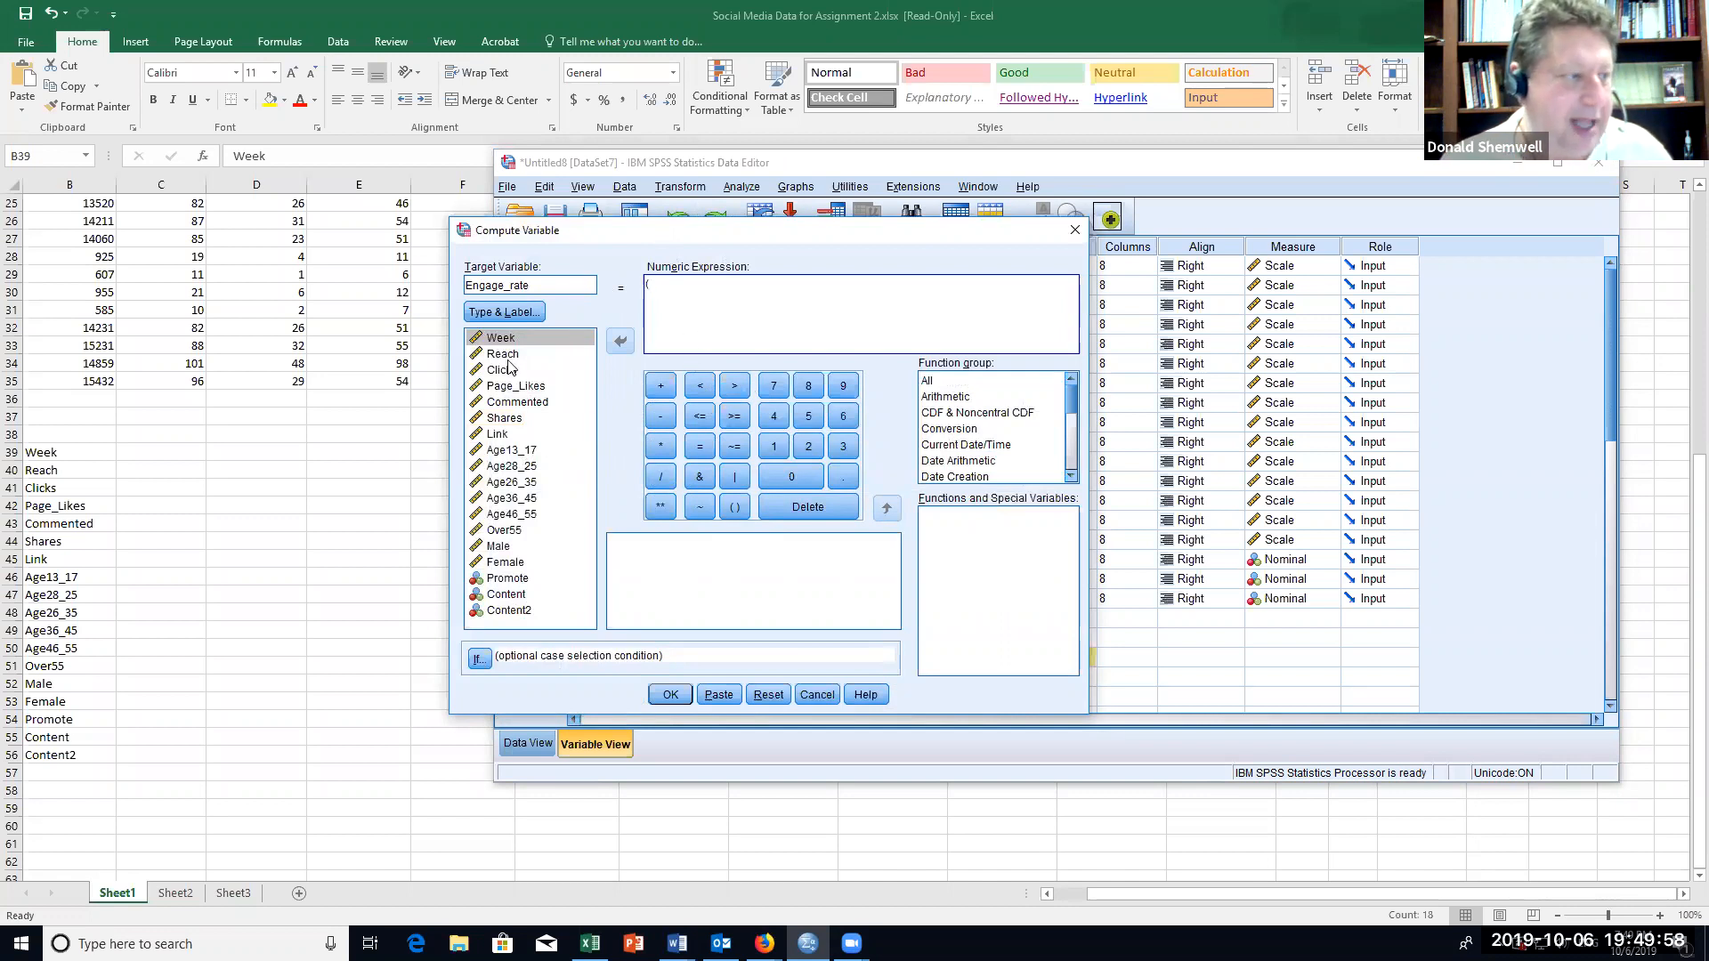
click(529, 372)
click(620, 341)
click(664, 394)
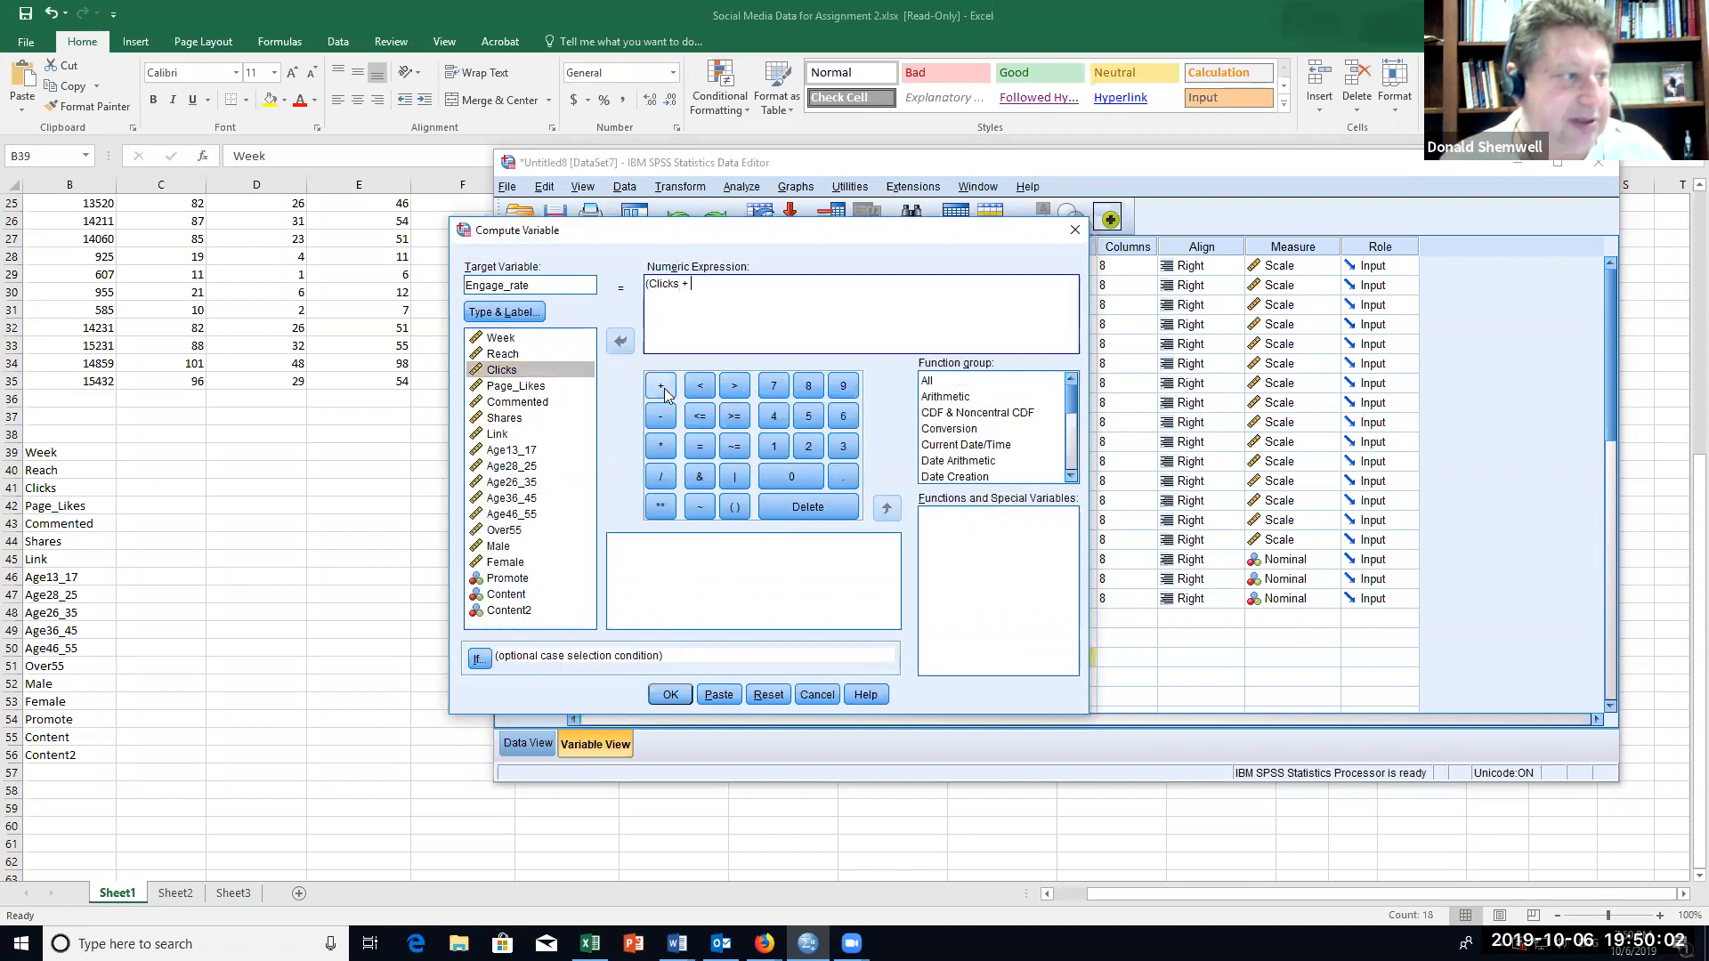
click(556, 385)
click(621, 342)
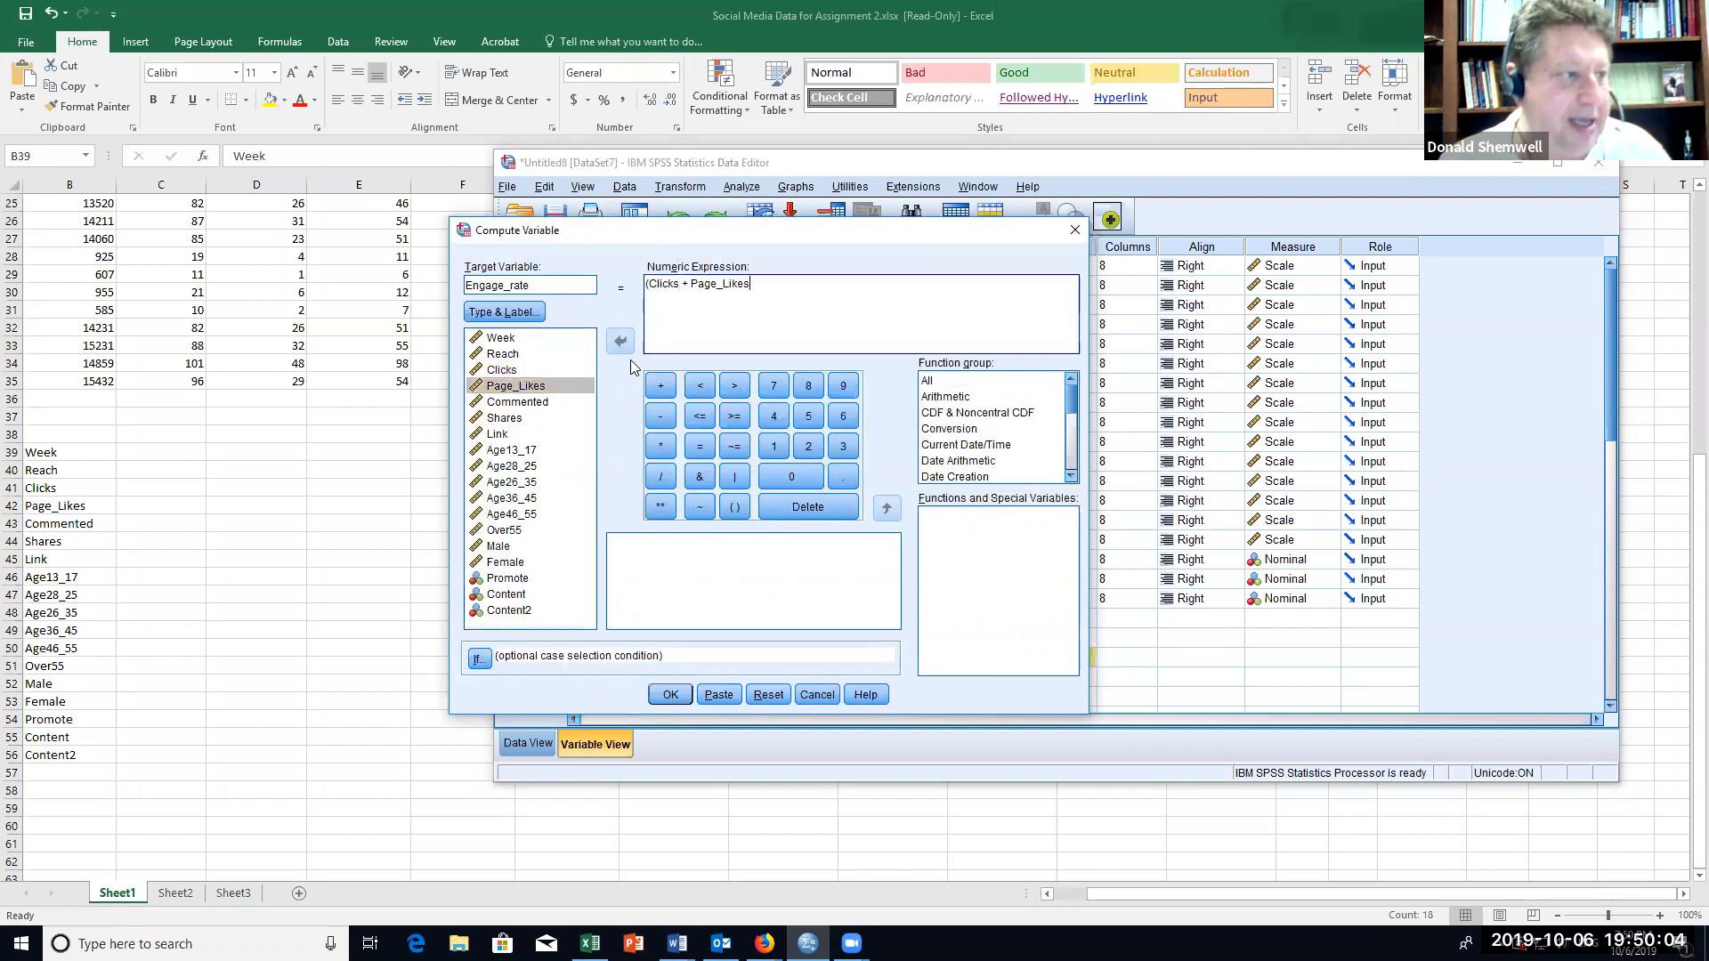
Step: Add Commented to the sum in the numeric expression, removing the duplicate plus sign
click(664, 385)
click(527, 401)
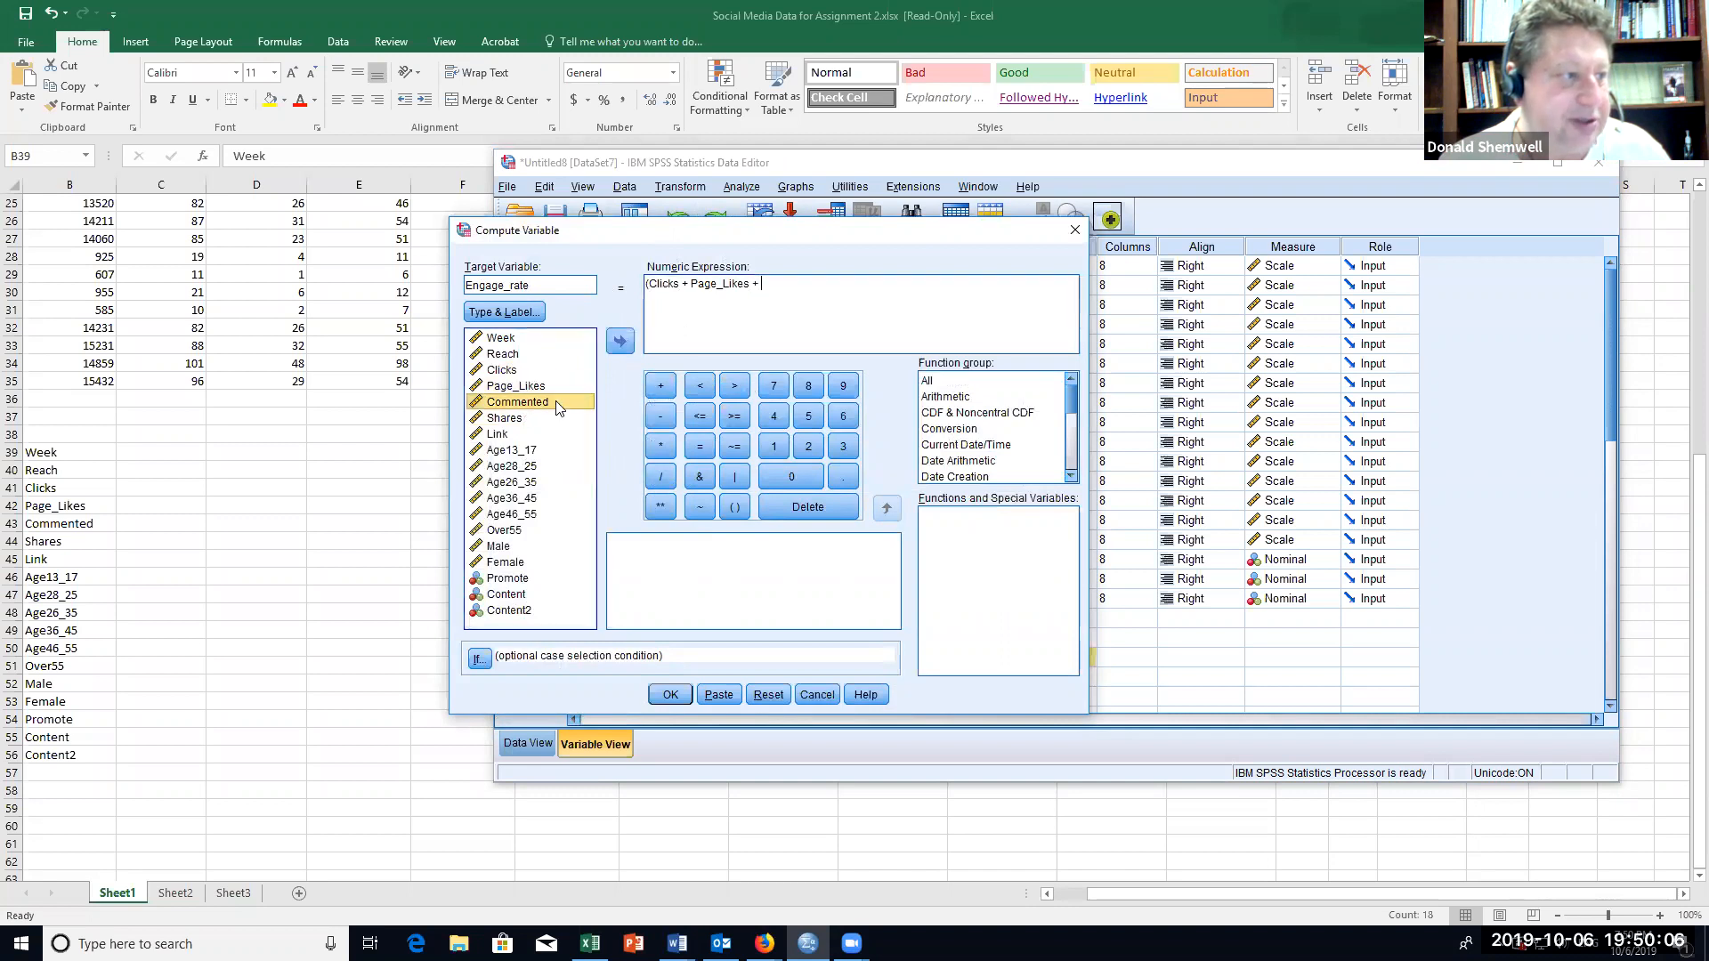
click(660, 389)
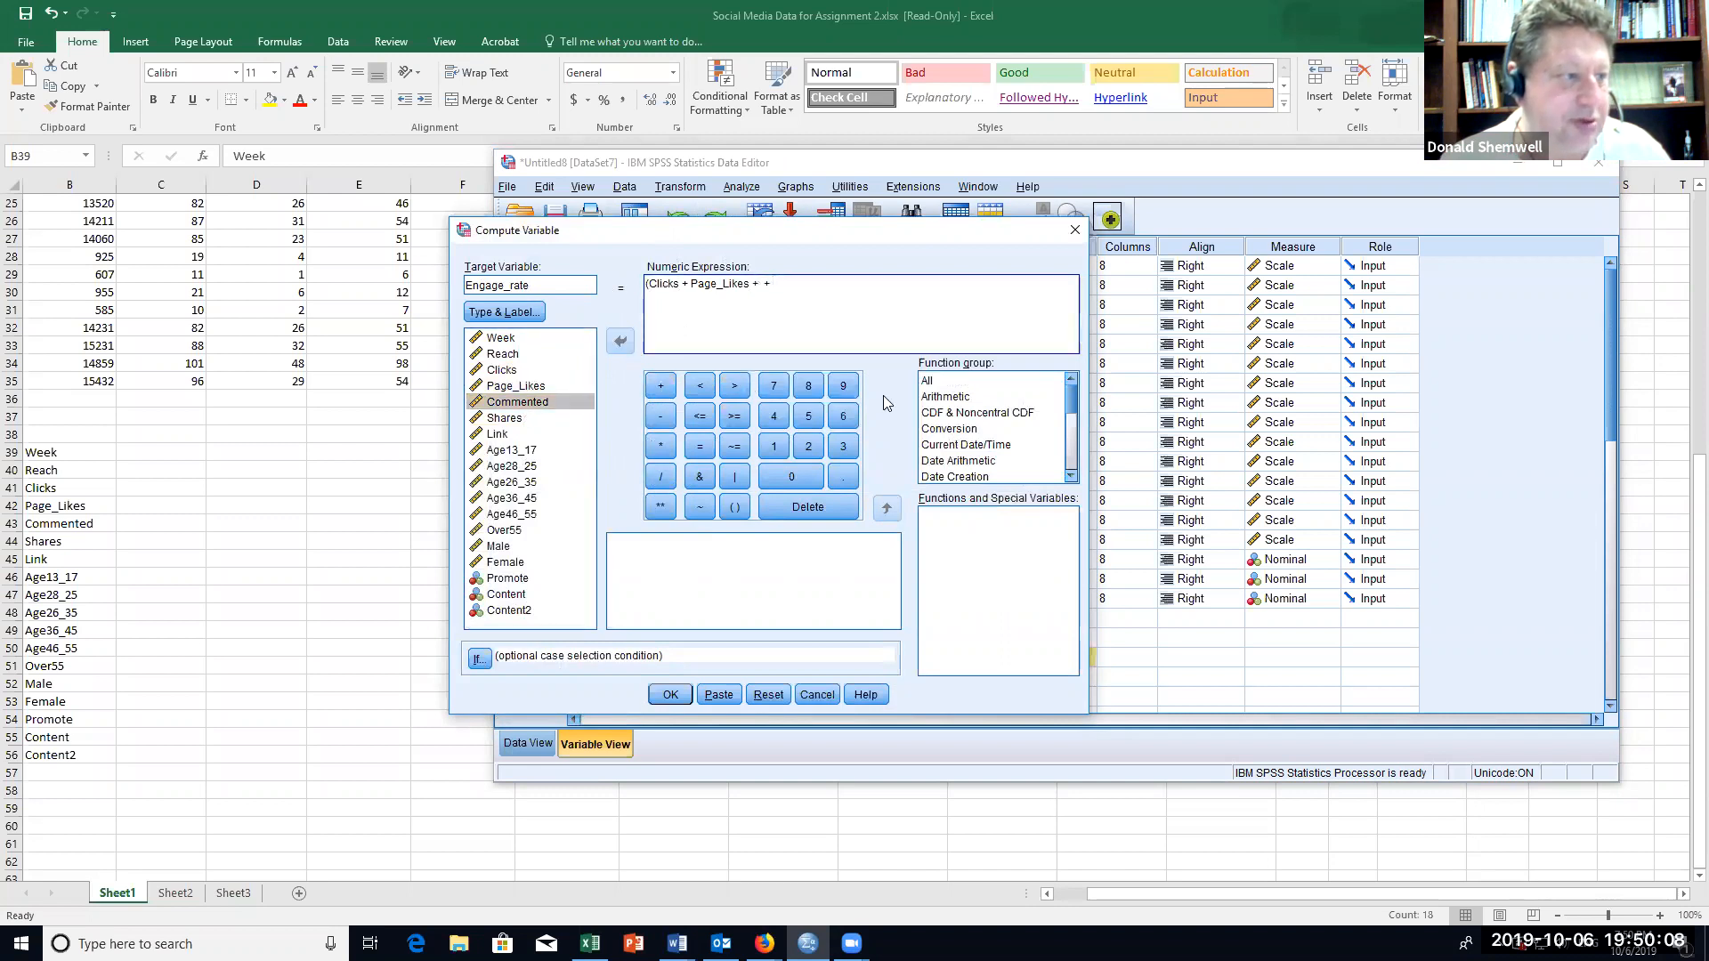
key(BackSpace)
key(BackSpace)
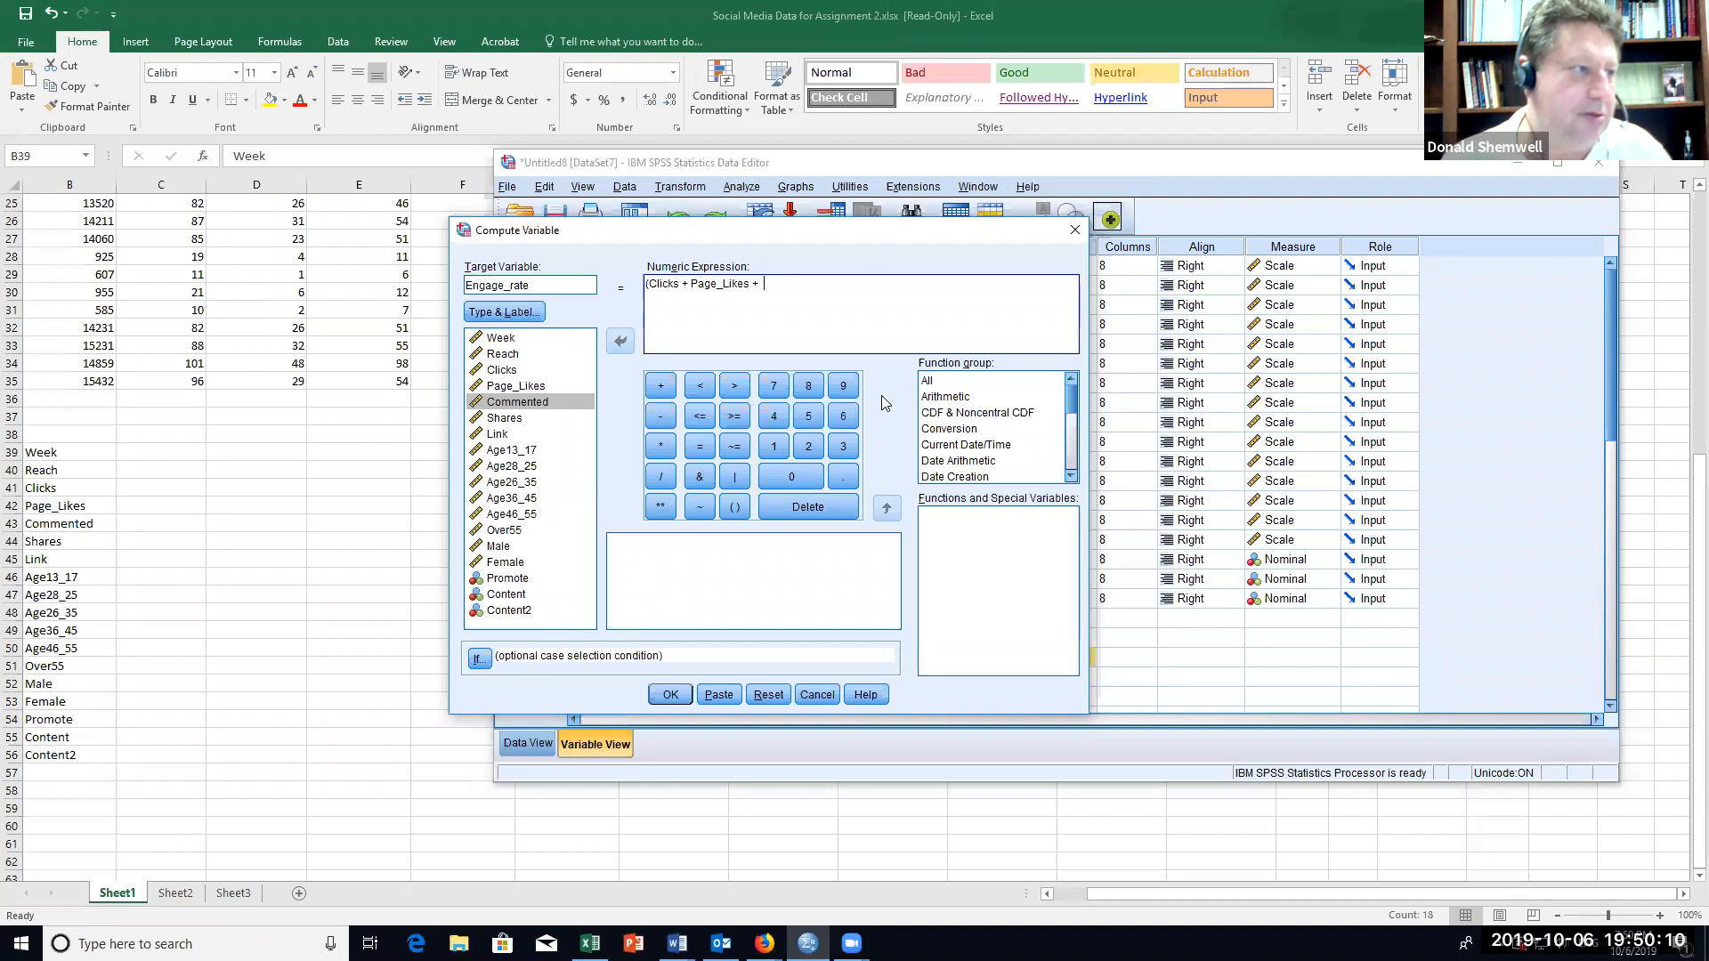
click(527, 402)
click(620, 341)
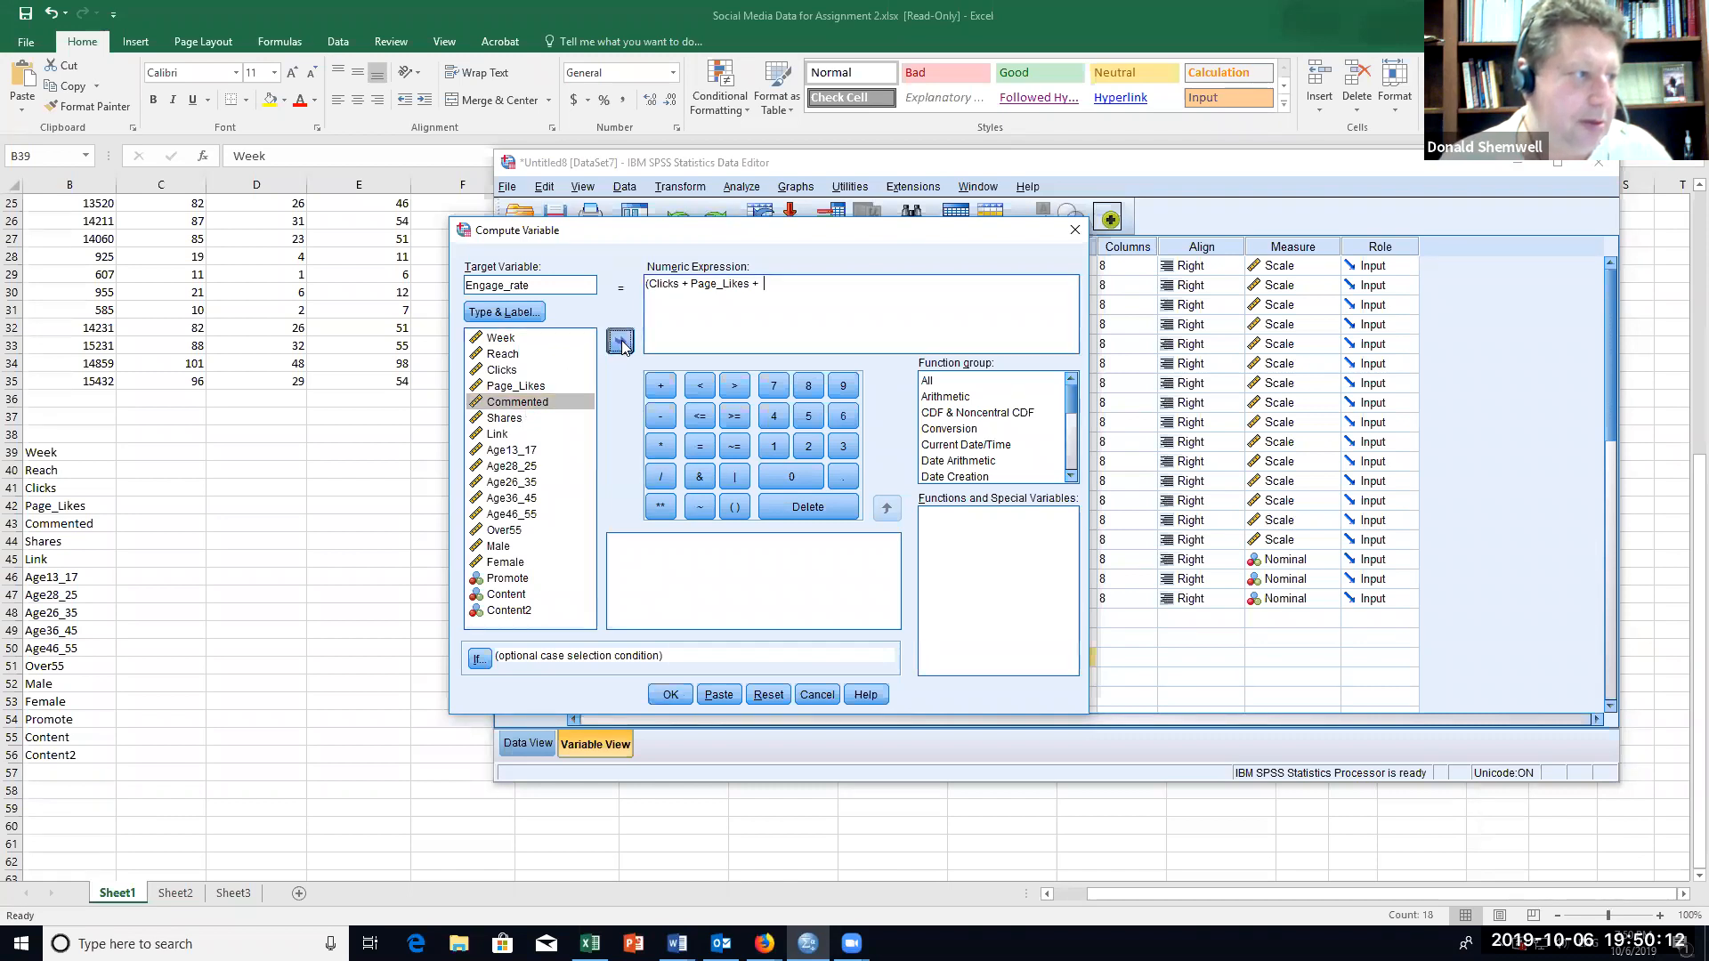
click(661, 385)
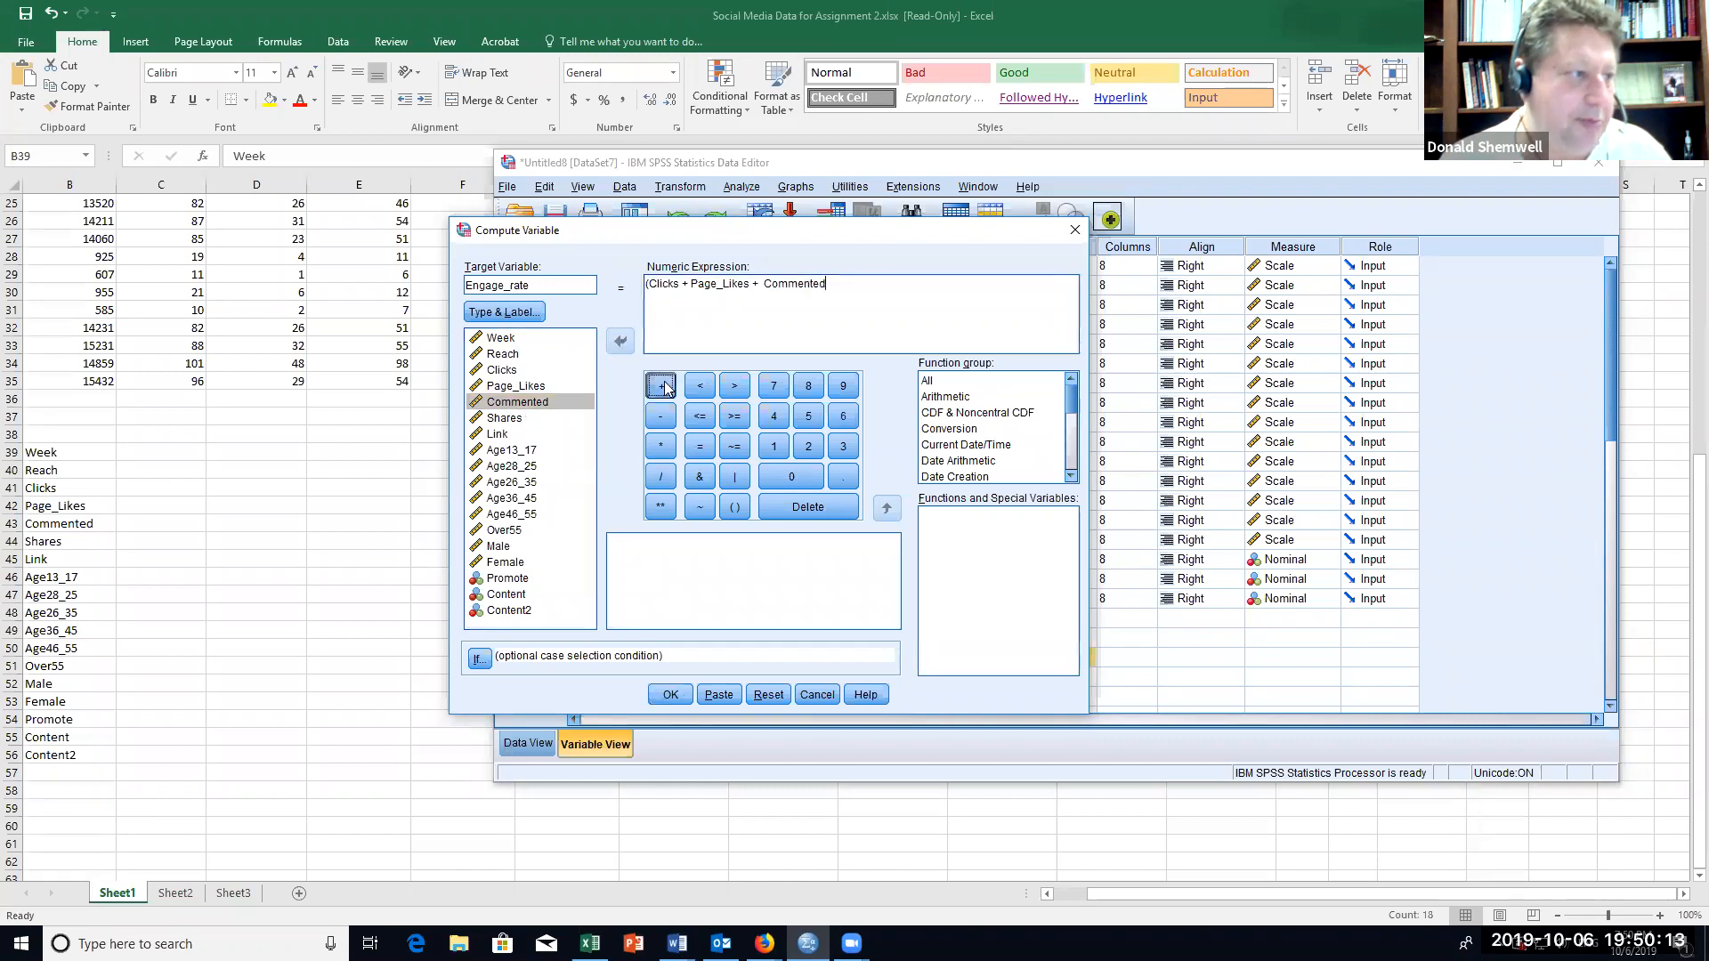
Step: Complete the sum in the numeric expression with Shares + Link and close the parenthesis
click(512, 418)
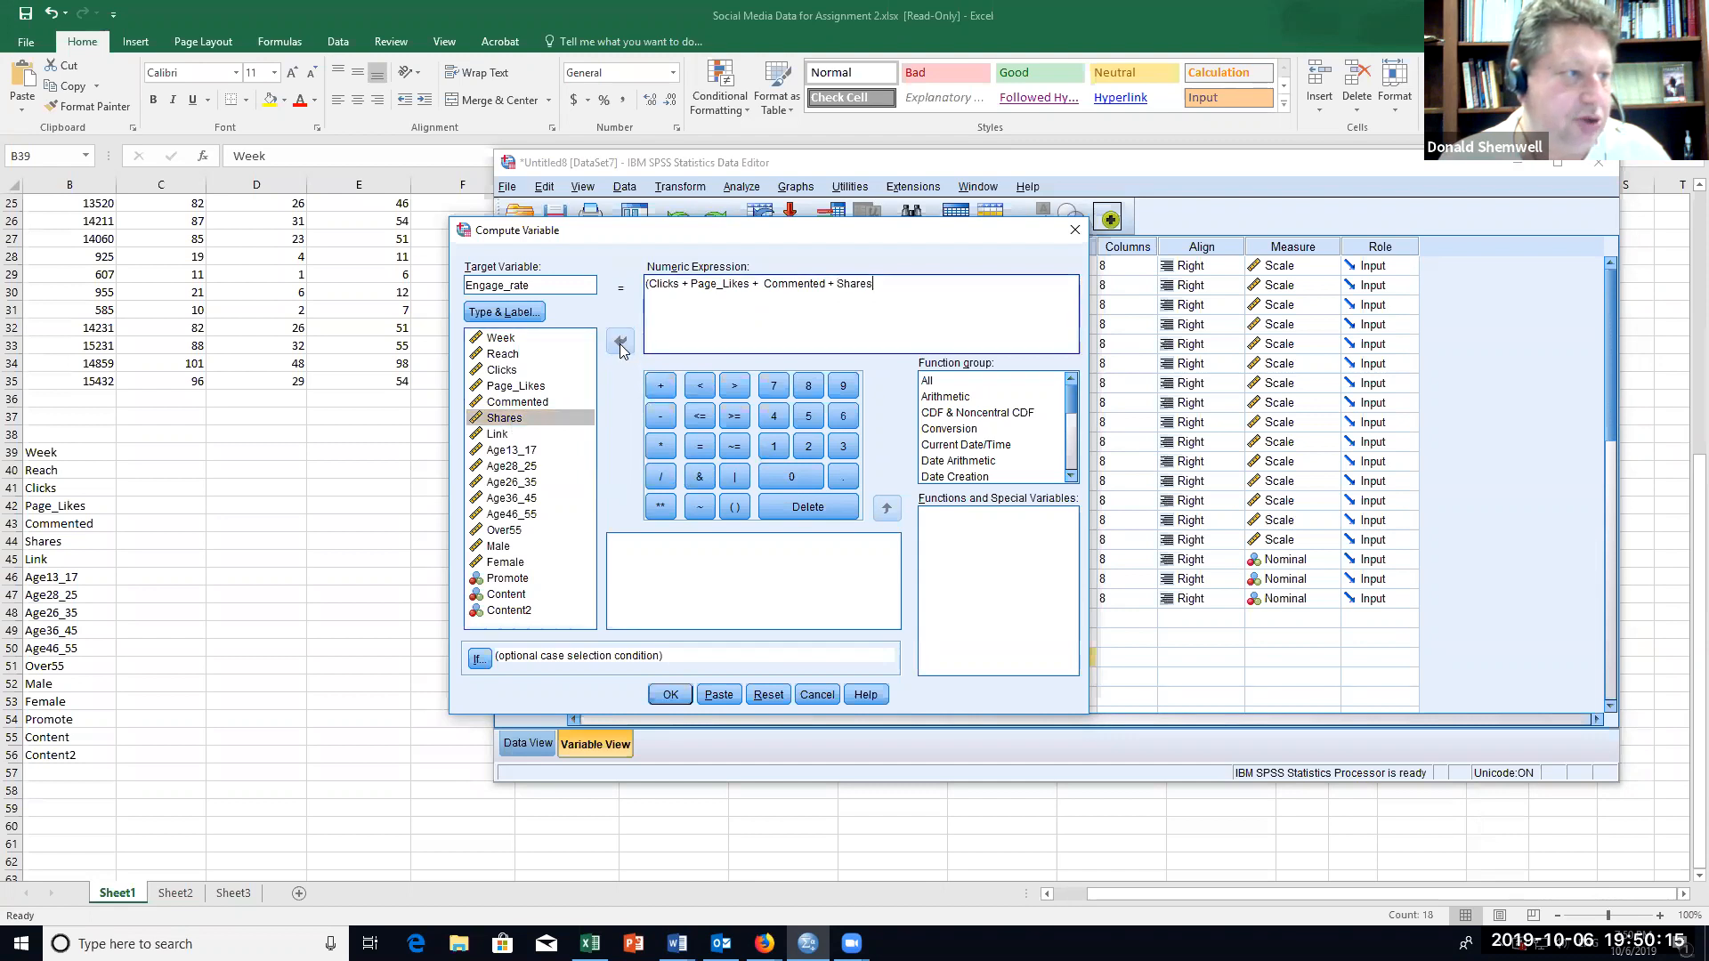
click(508, 435)
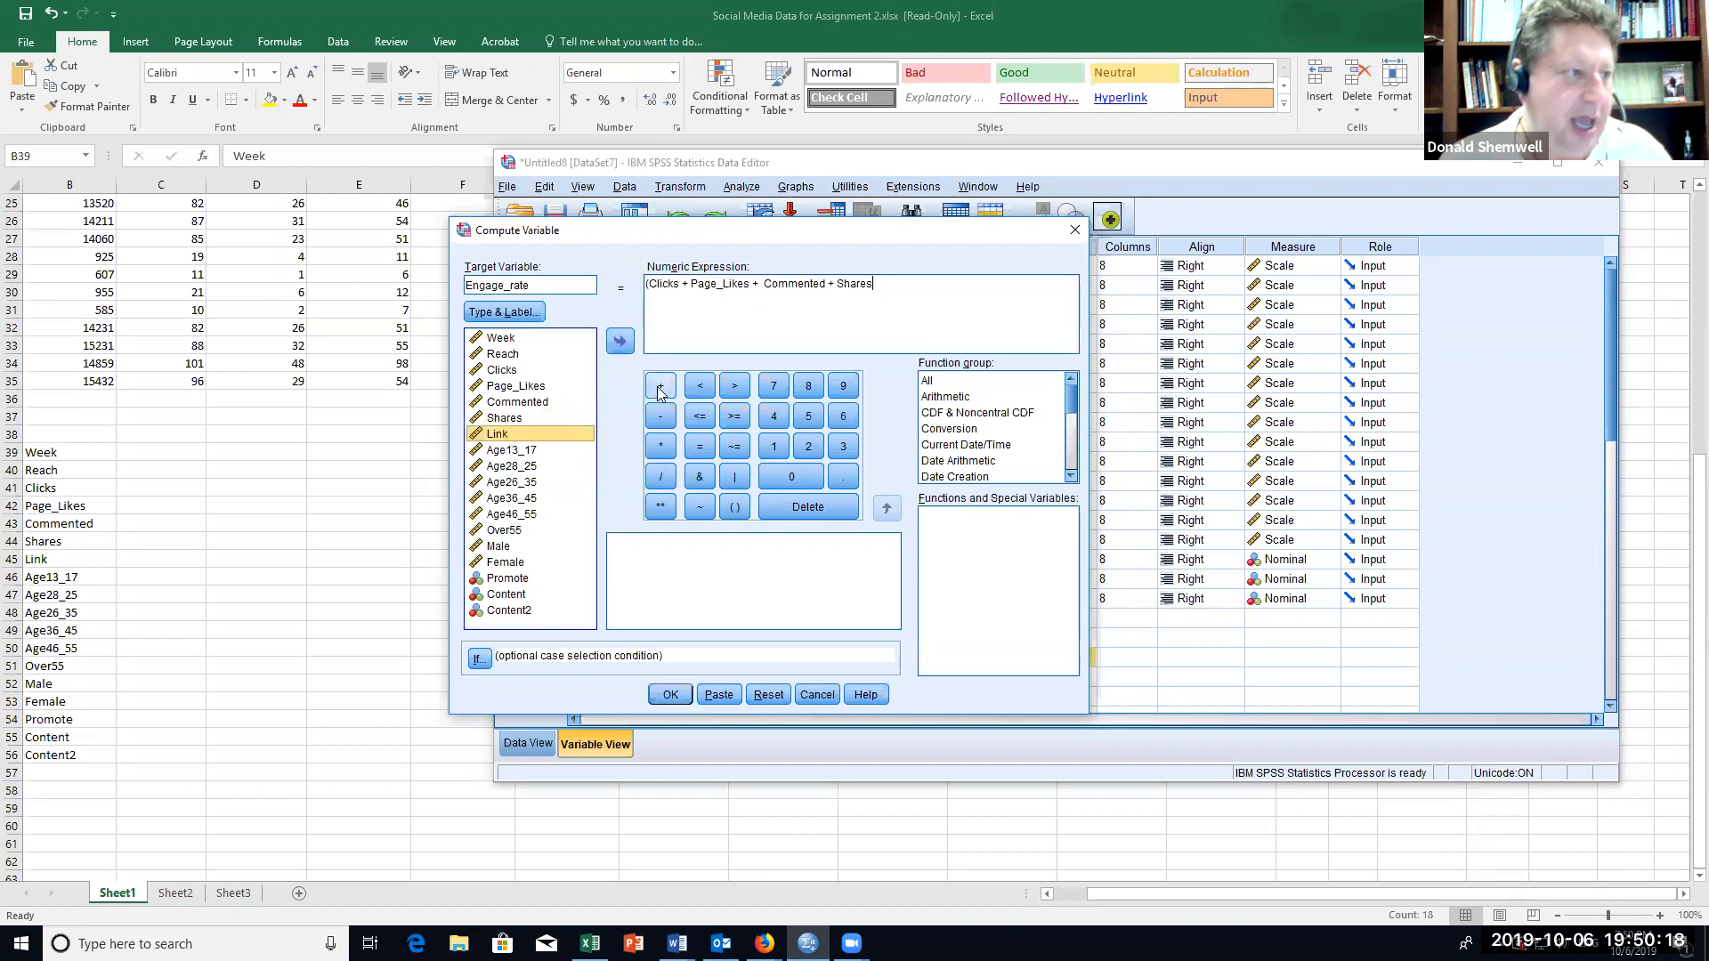
click(660, 386)
click(539, 433)
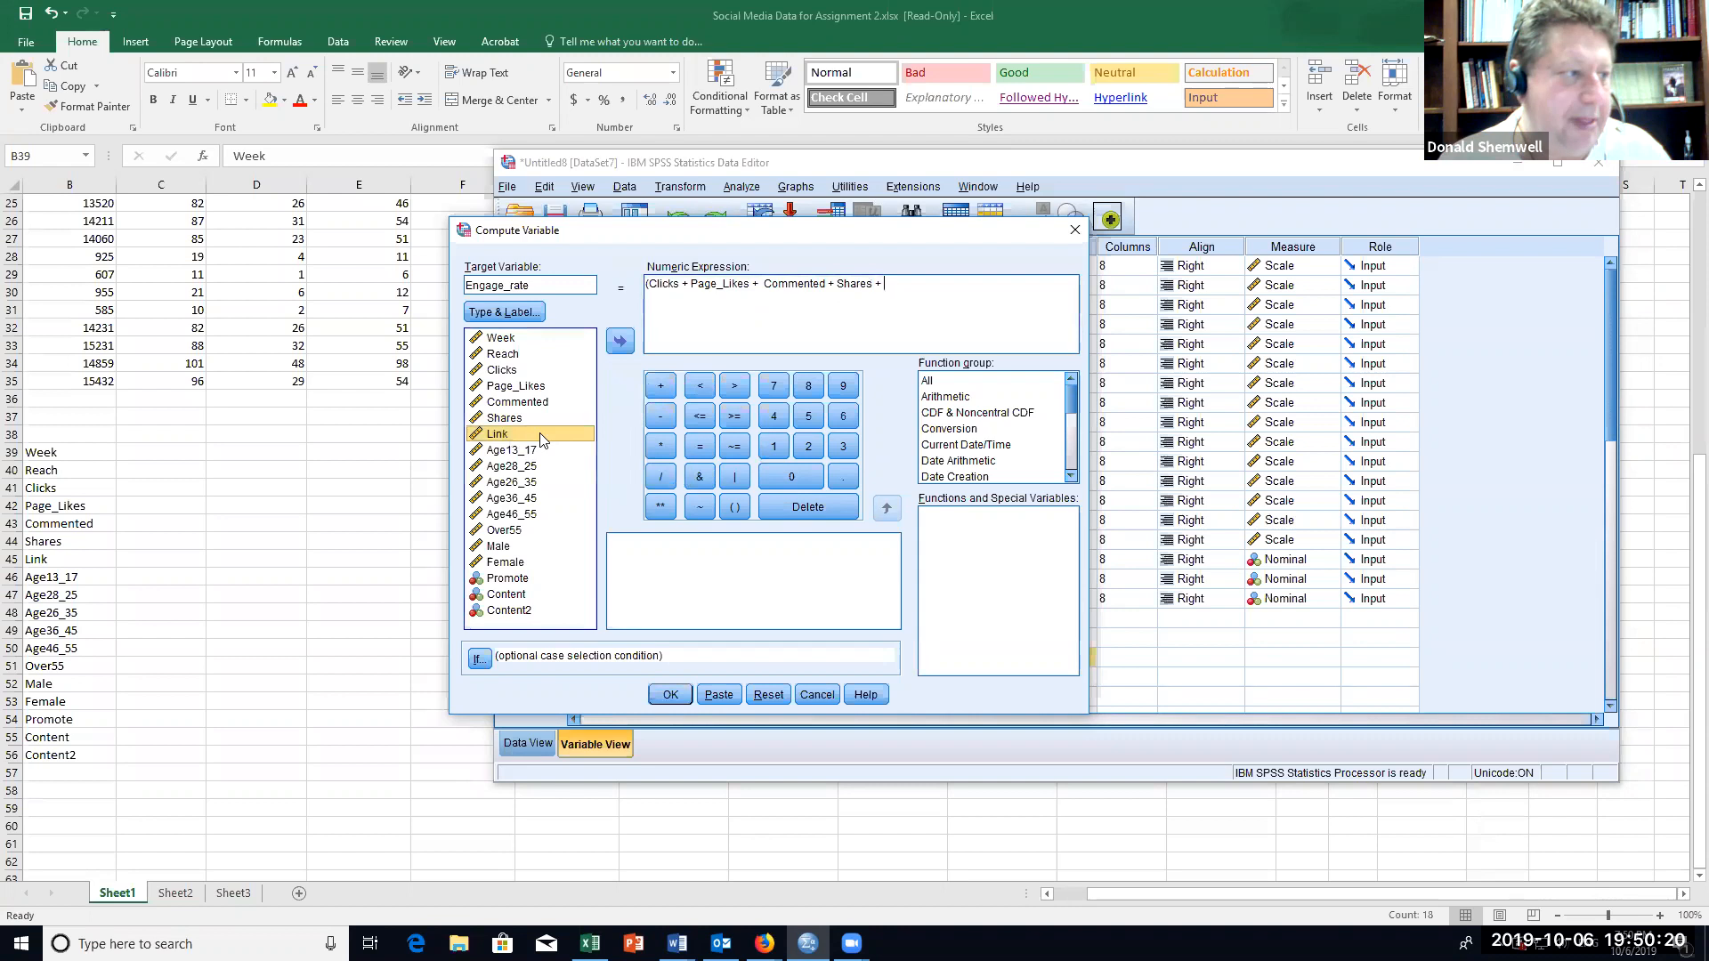
click(616, 347)
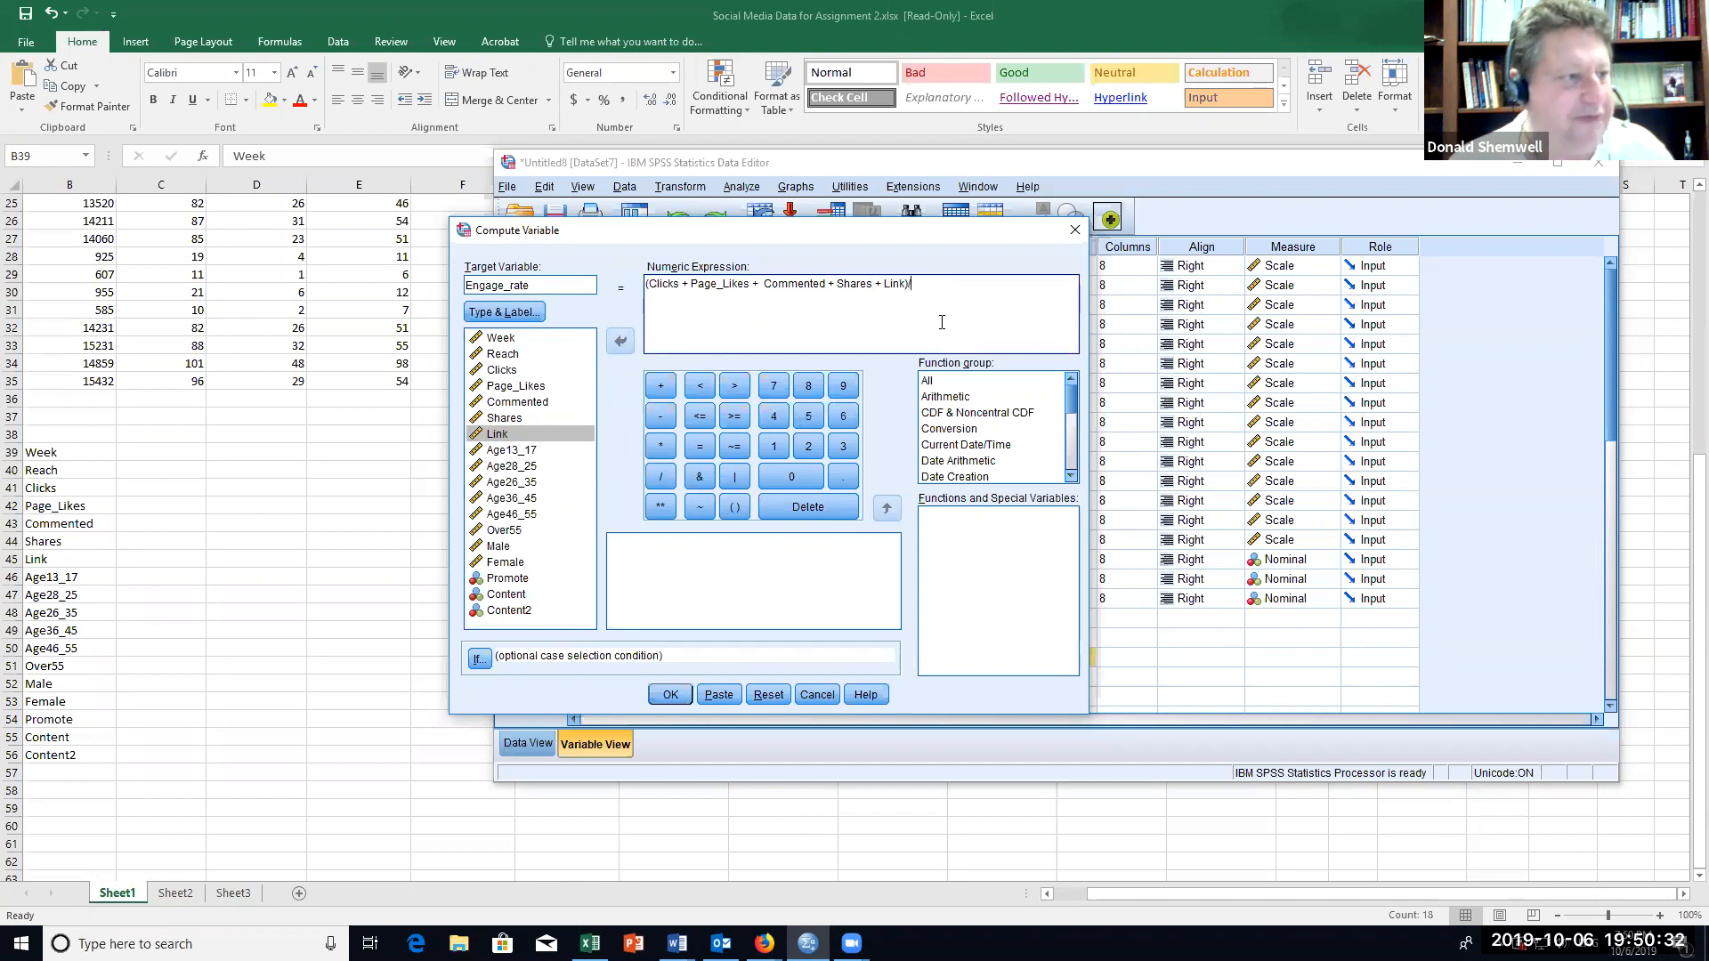
Step: Divide the parenthesised sum by Reach and run the computation of Engage_rate
click(502, 355)
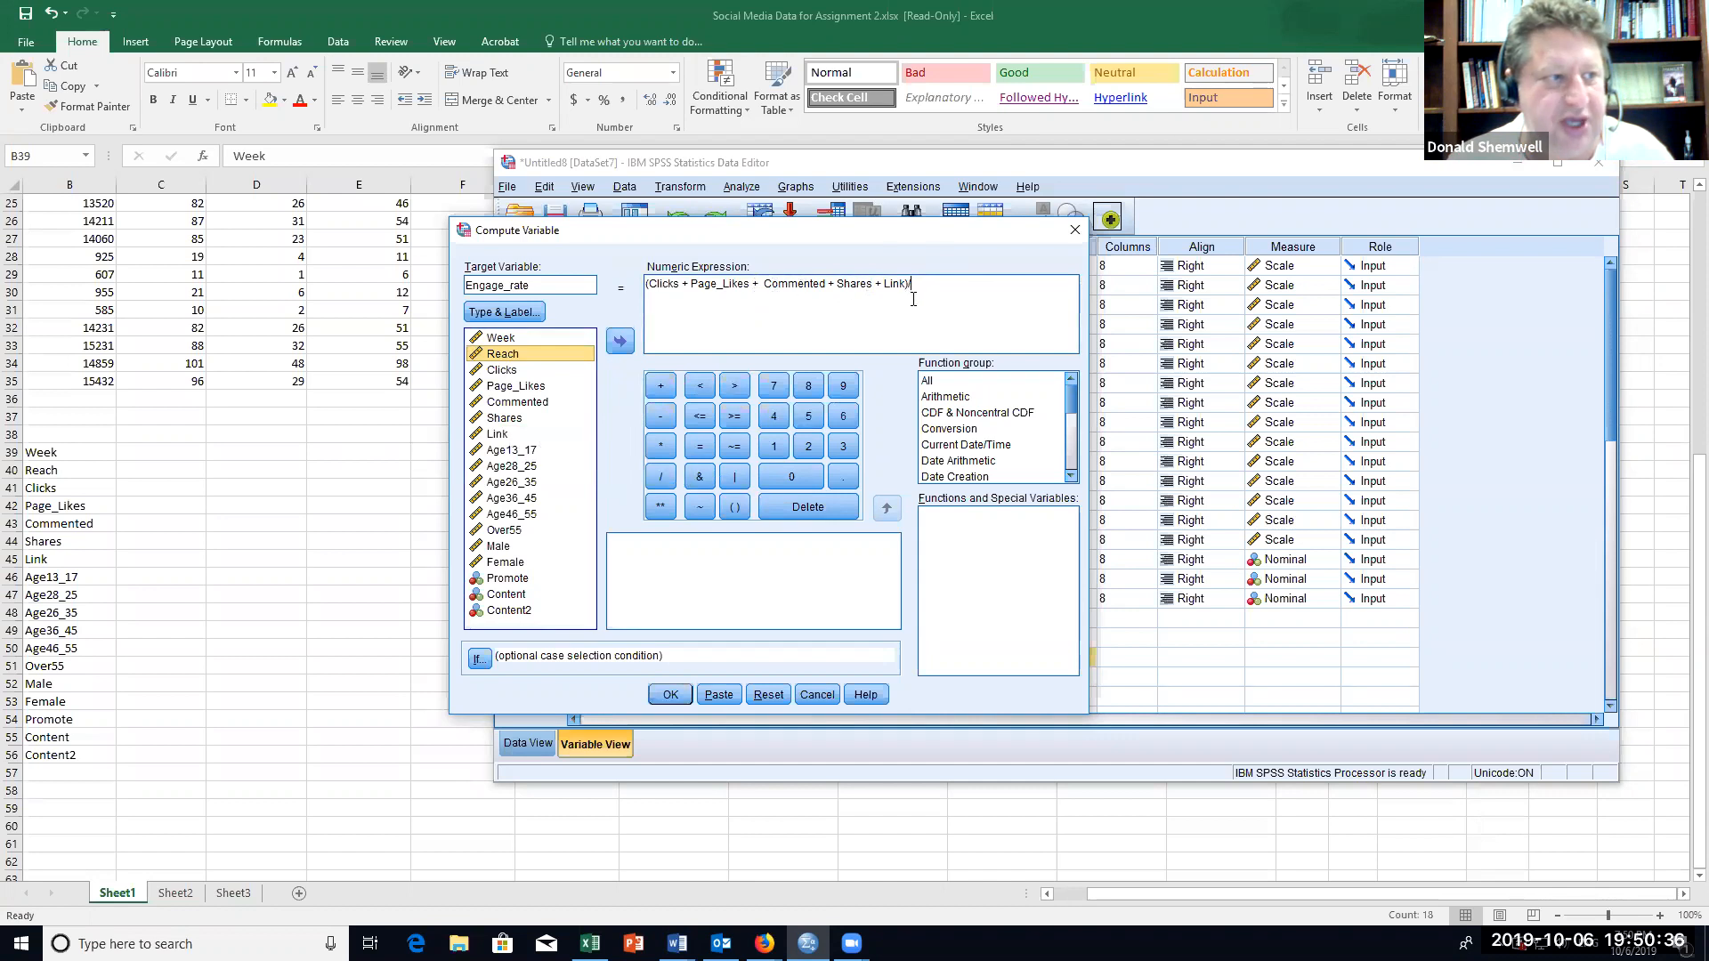
text(/)
click(620, 340)
click(670, 695)
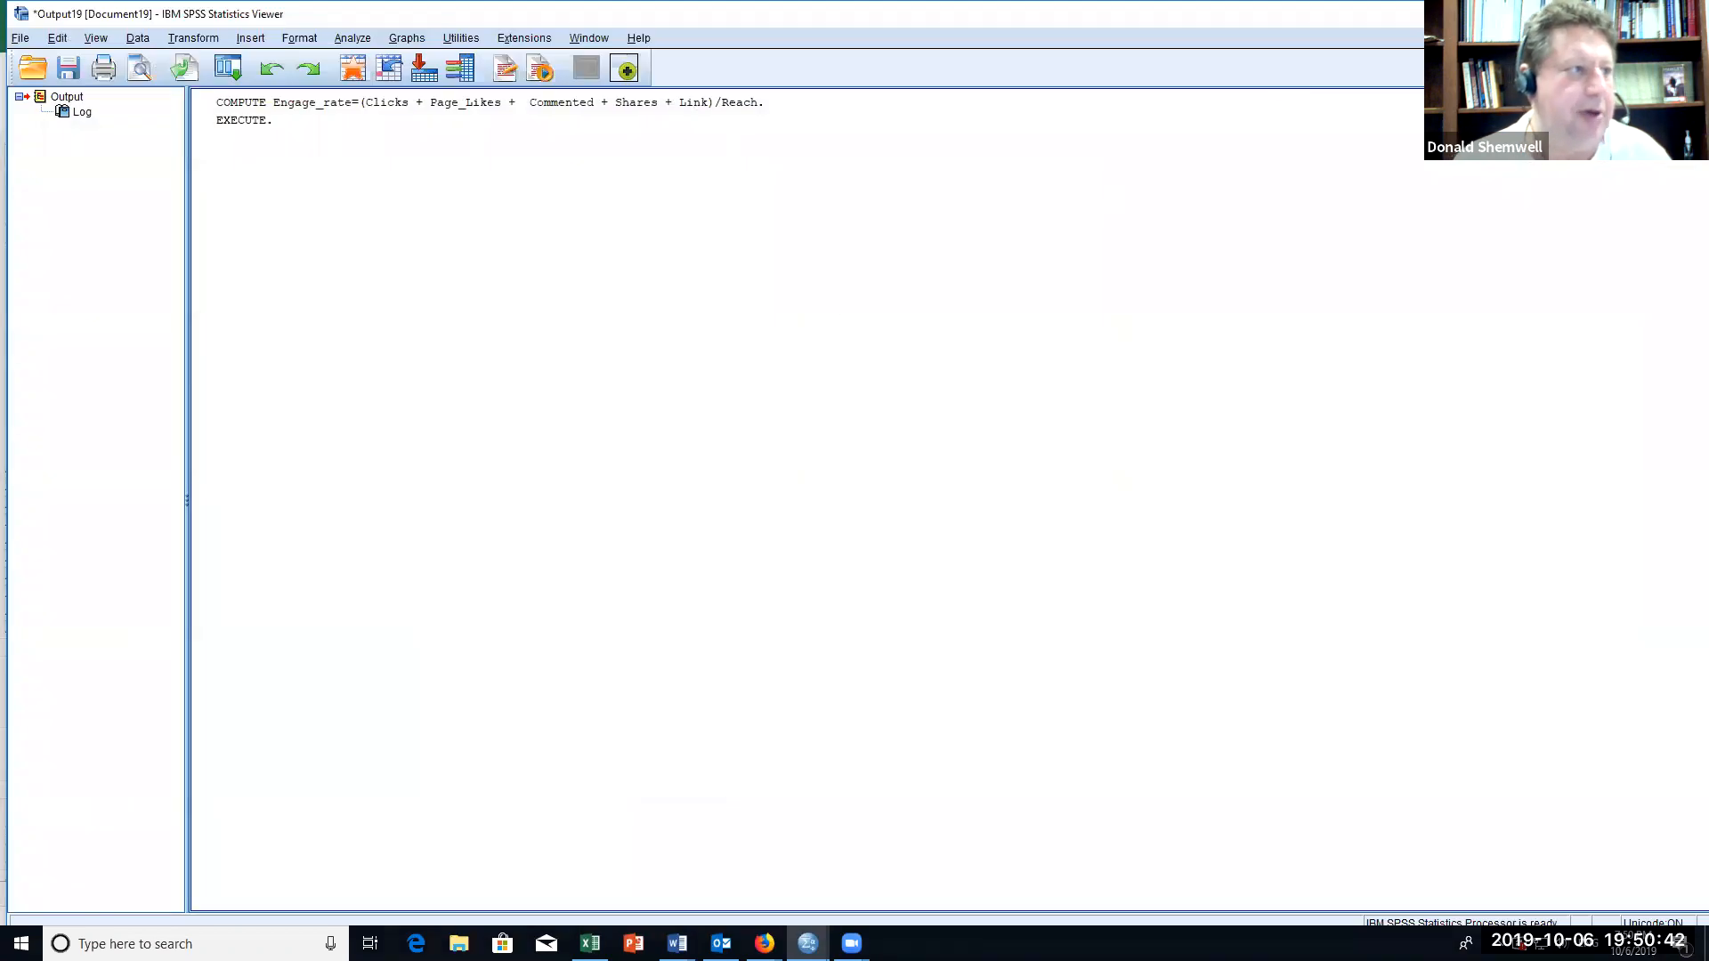
Step: Close the output document holding the Engage_rate computation log without saving it
click(1691, 13)
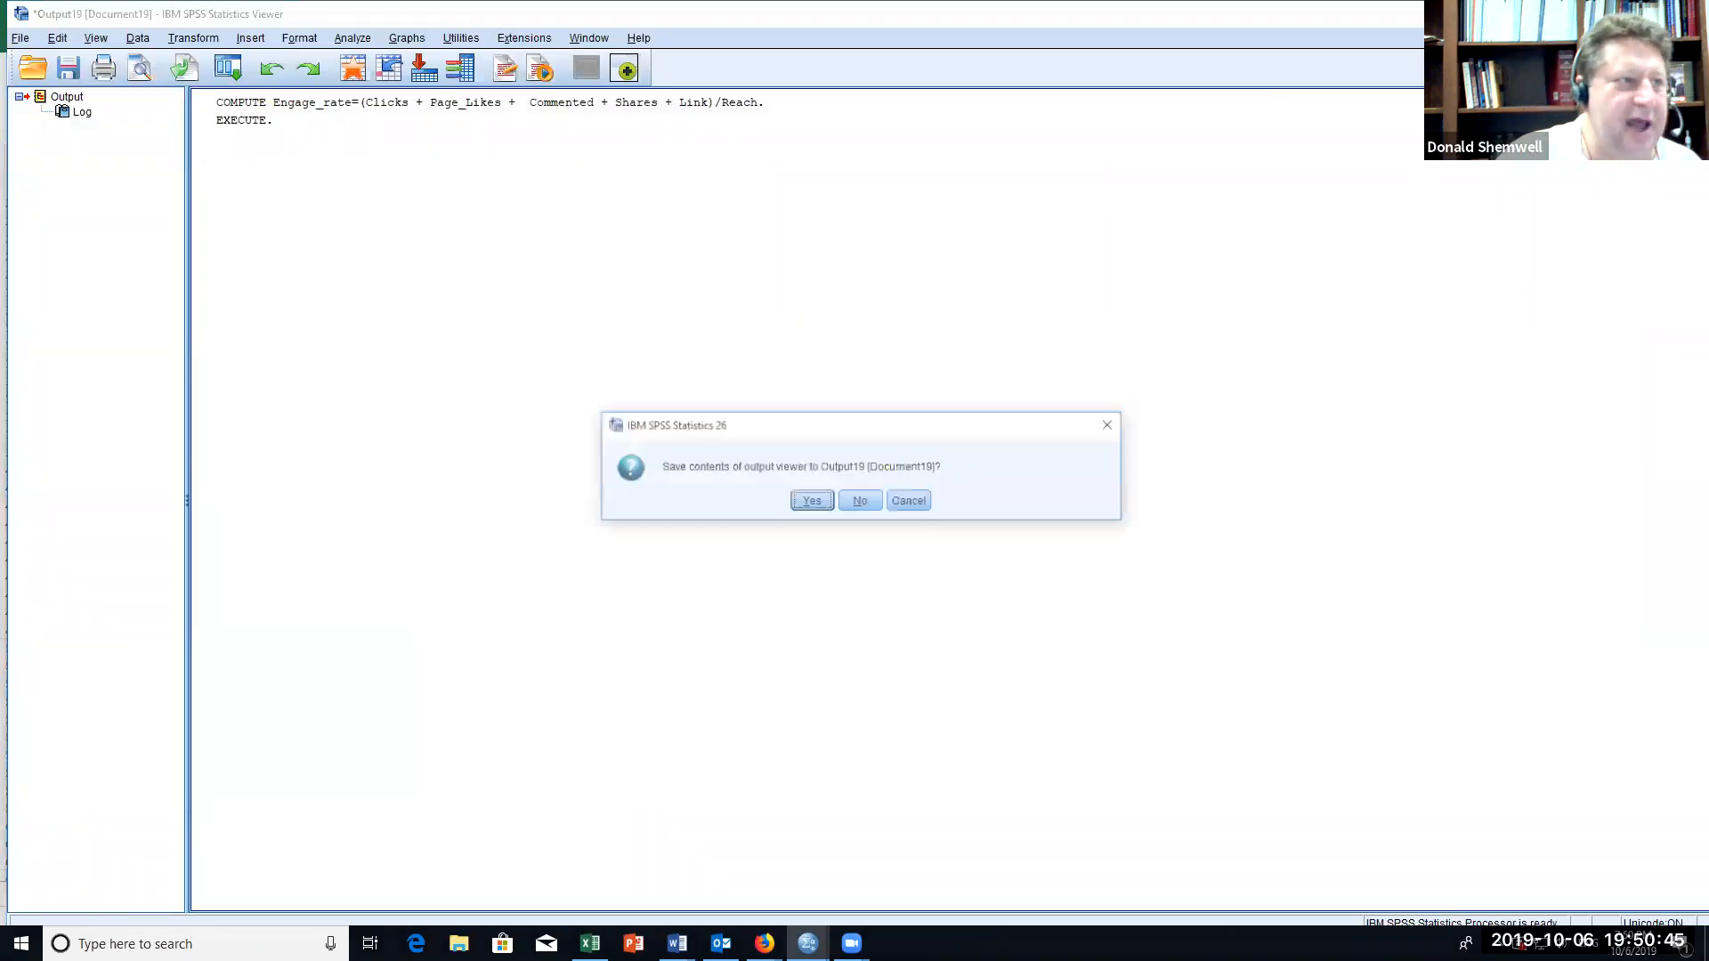
click(849, 502)
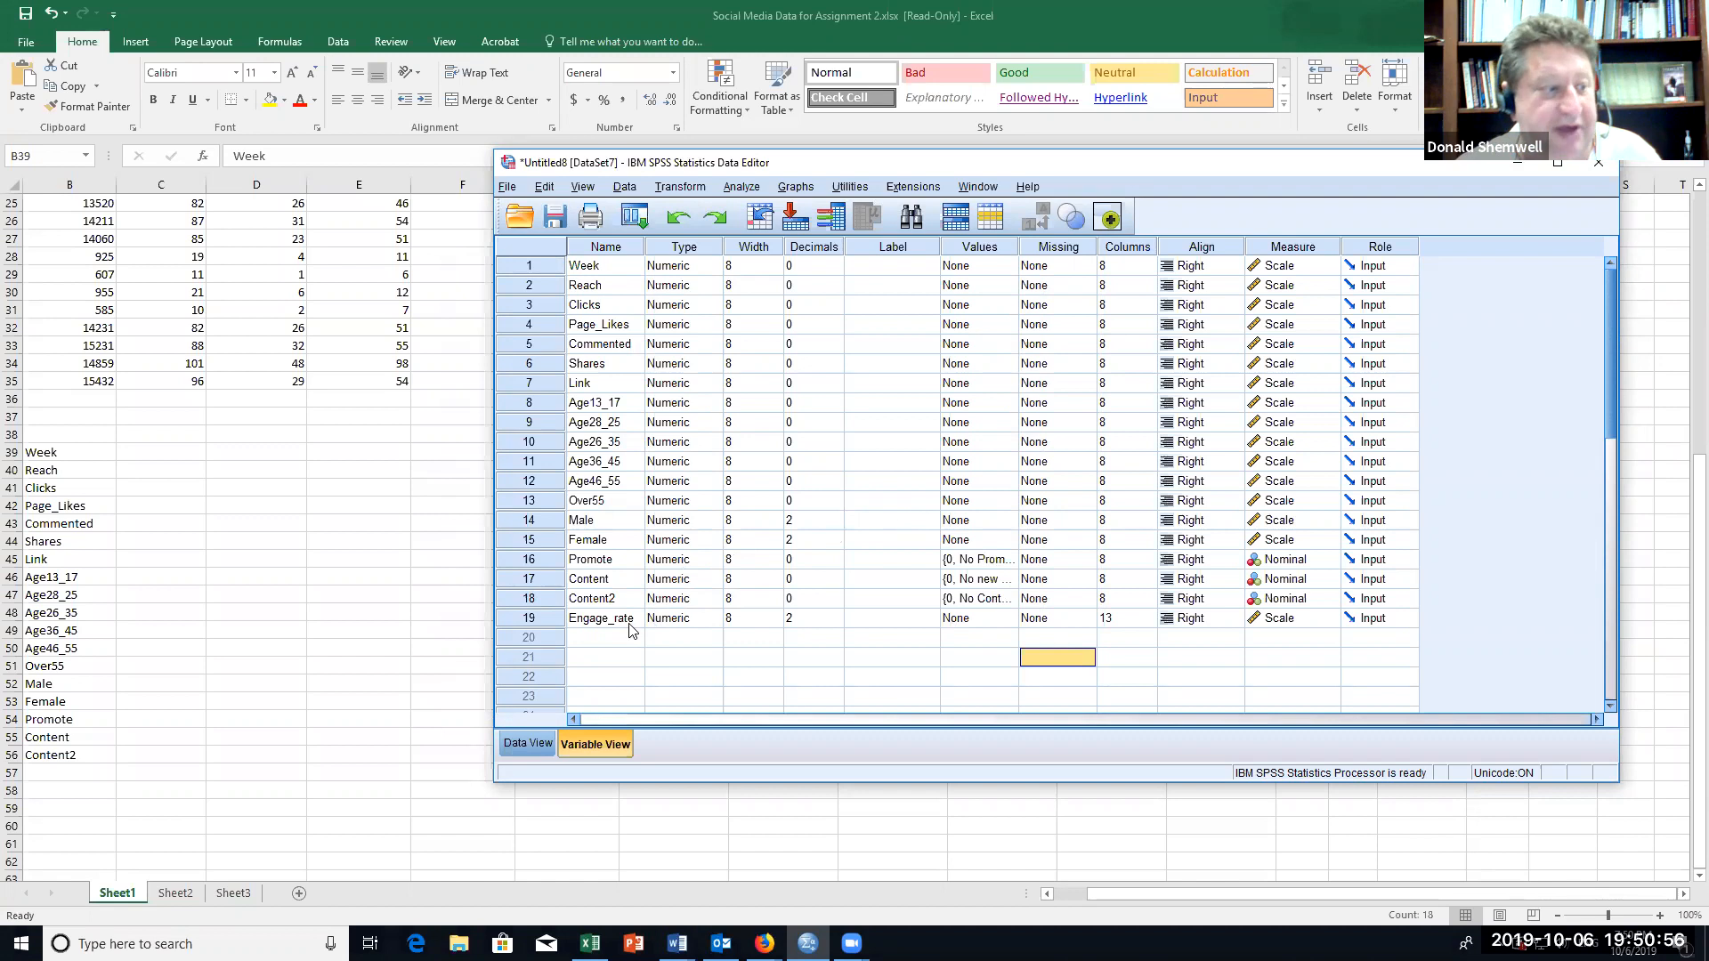
Step: Examine the computed Engage_rate values across the weekly cases in the data sheet
click(523, 749)
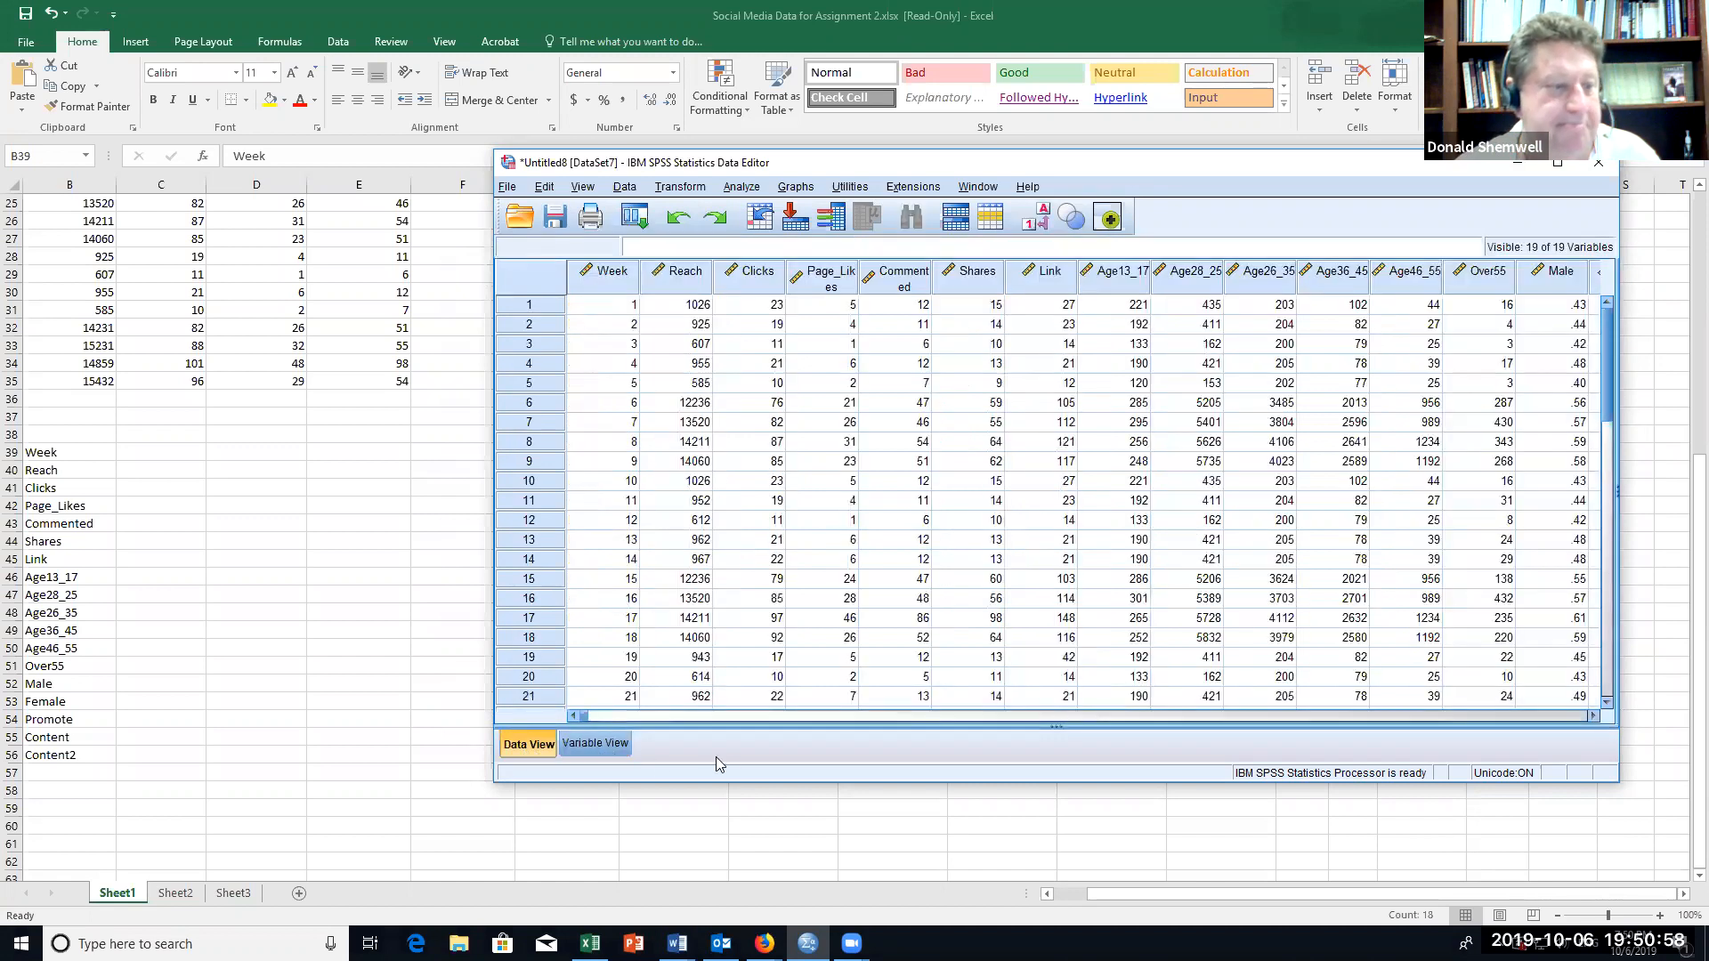
drag(773, 720, 894, 721)
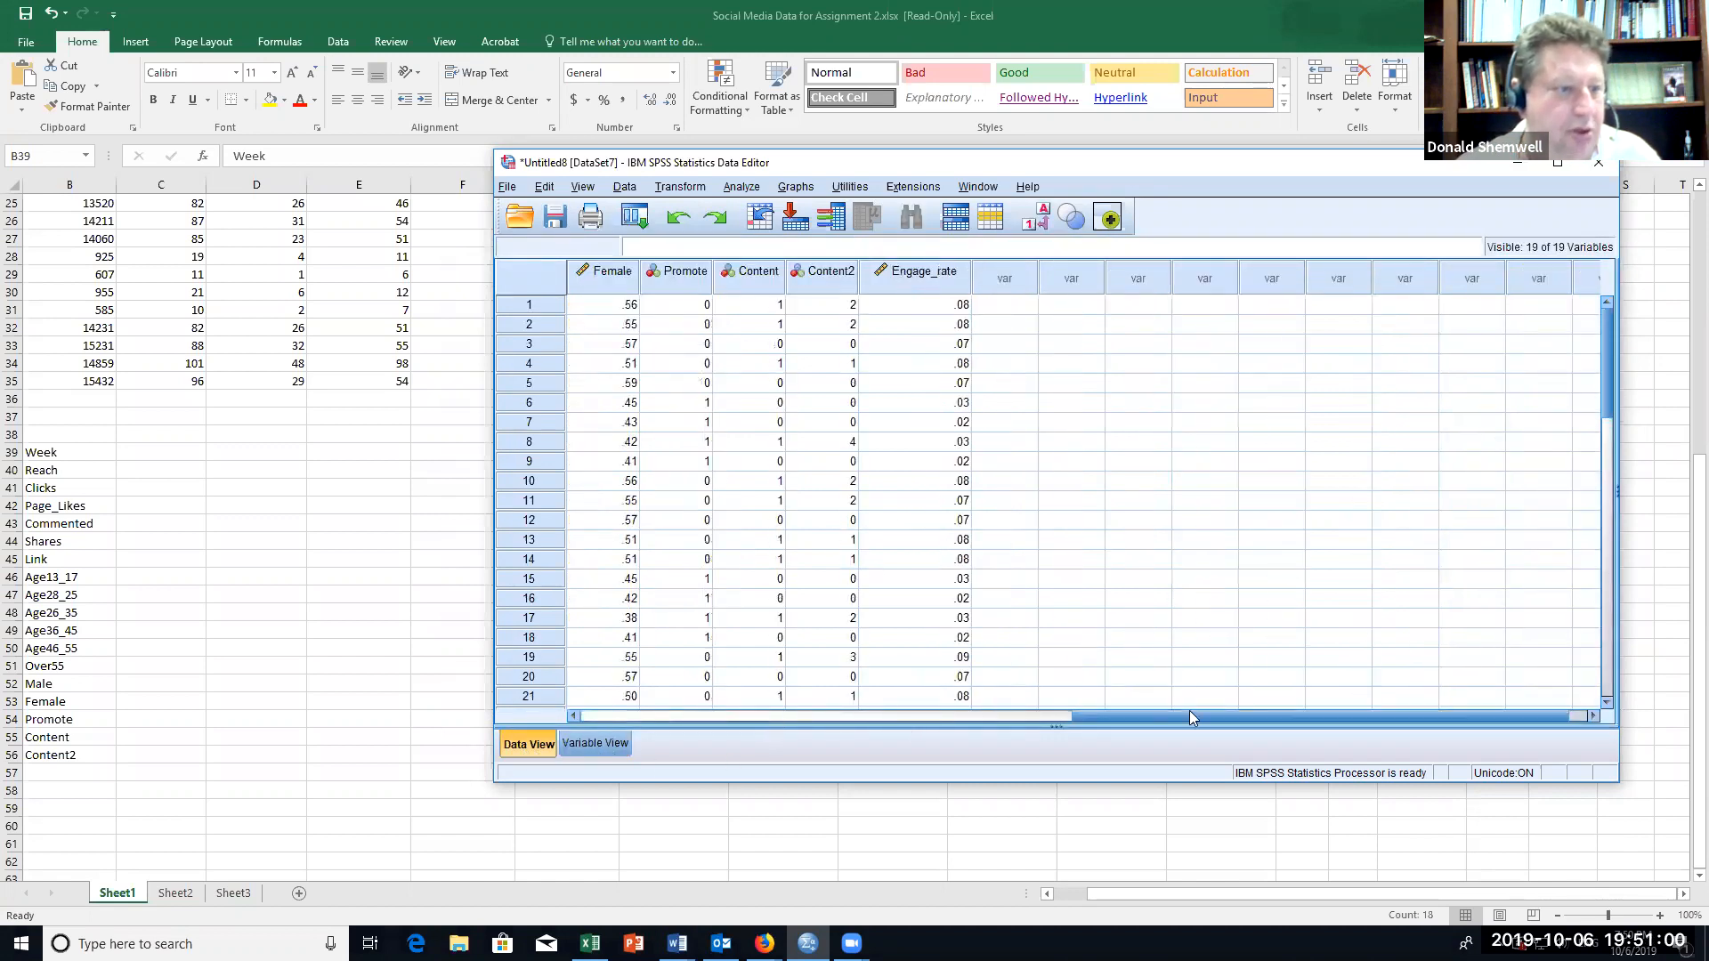
drag(1183, 716, 1059, 715)
scroll(1215, 319, down, 1)
scroll(1215, 319, down, 6)
scroll(1215, 319, up, 7)
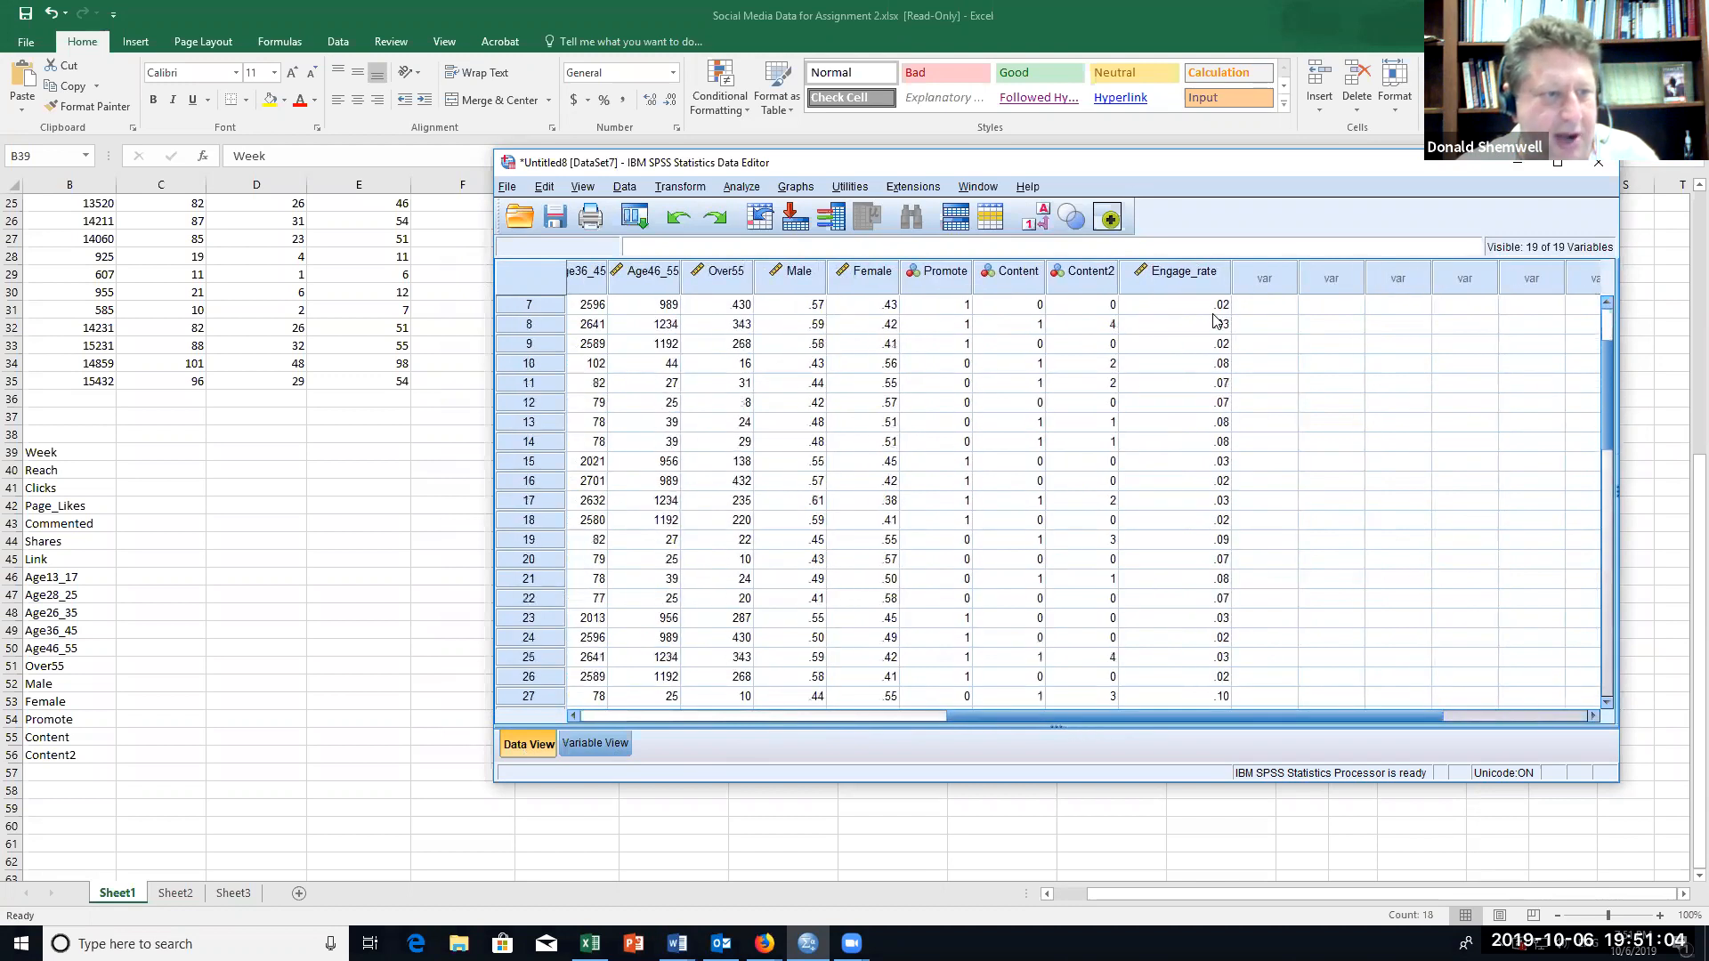
drag(1128, 714, 614, 716)
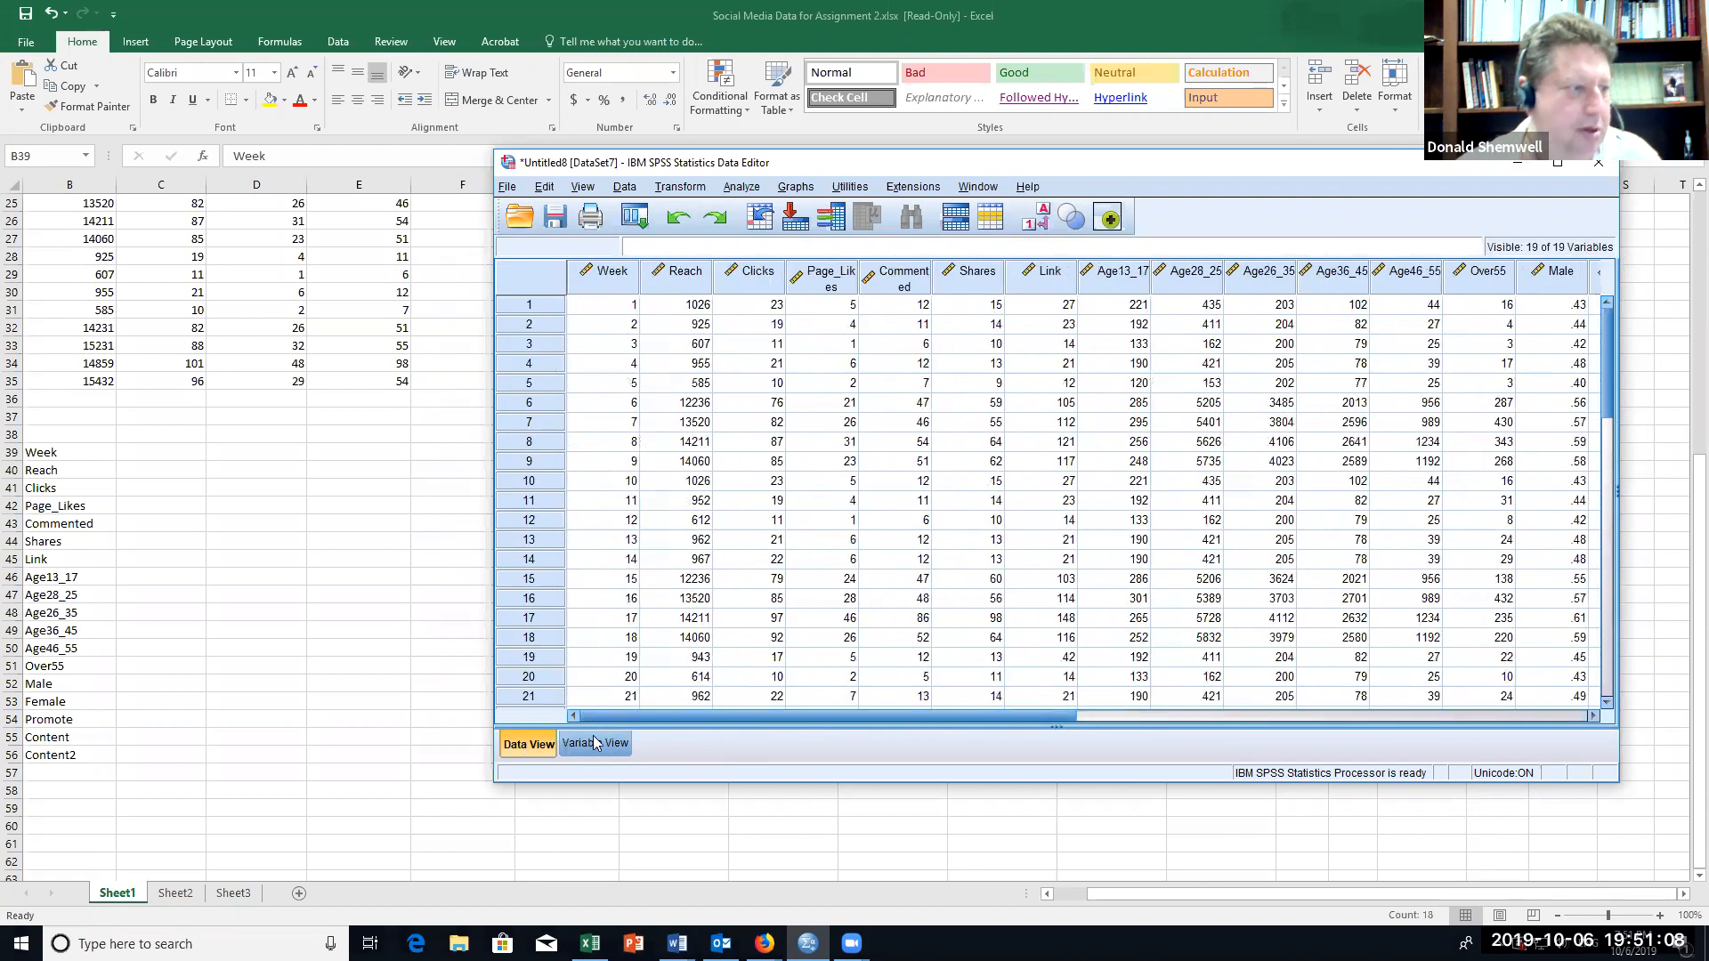
Step: Start a univariate General Linear Model analysis with Reach as the dependent variable
click(748, 188)
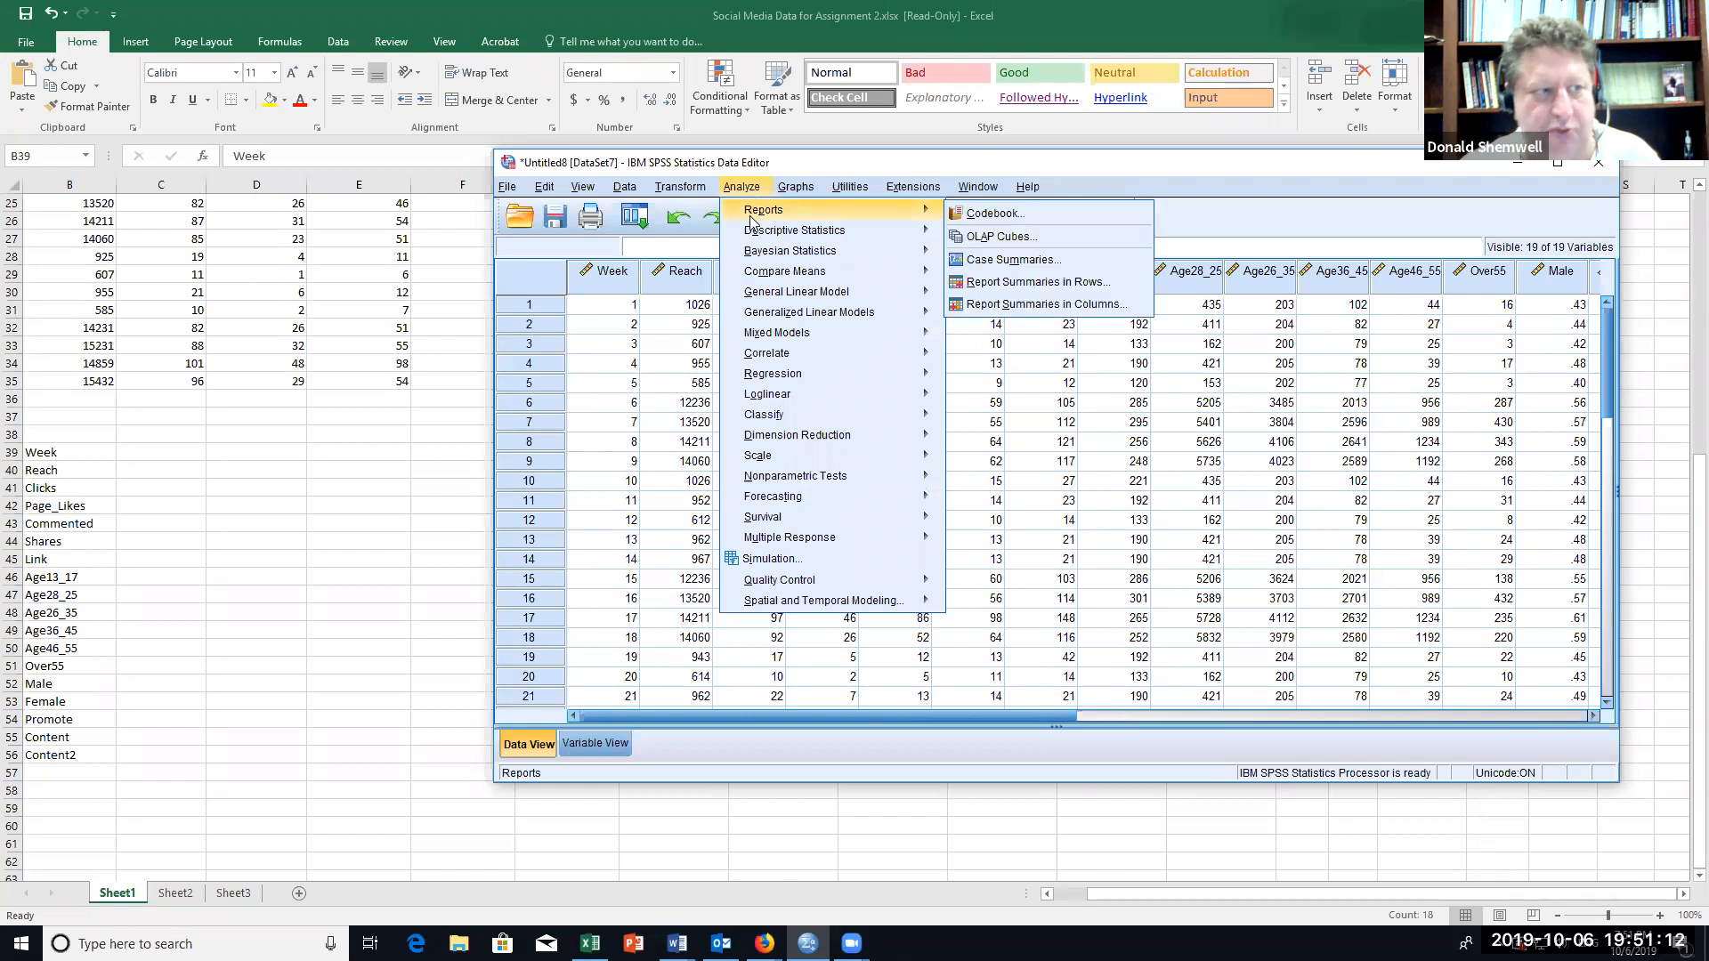
mouse_move(799, 297)
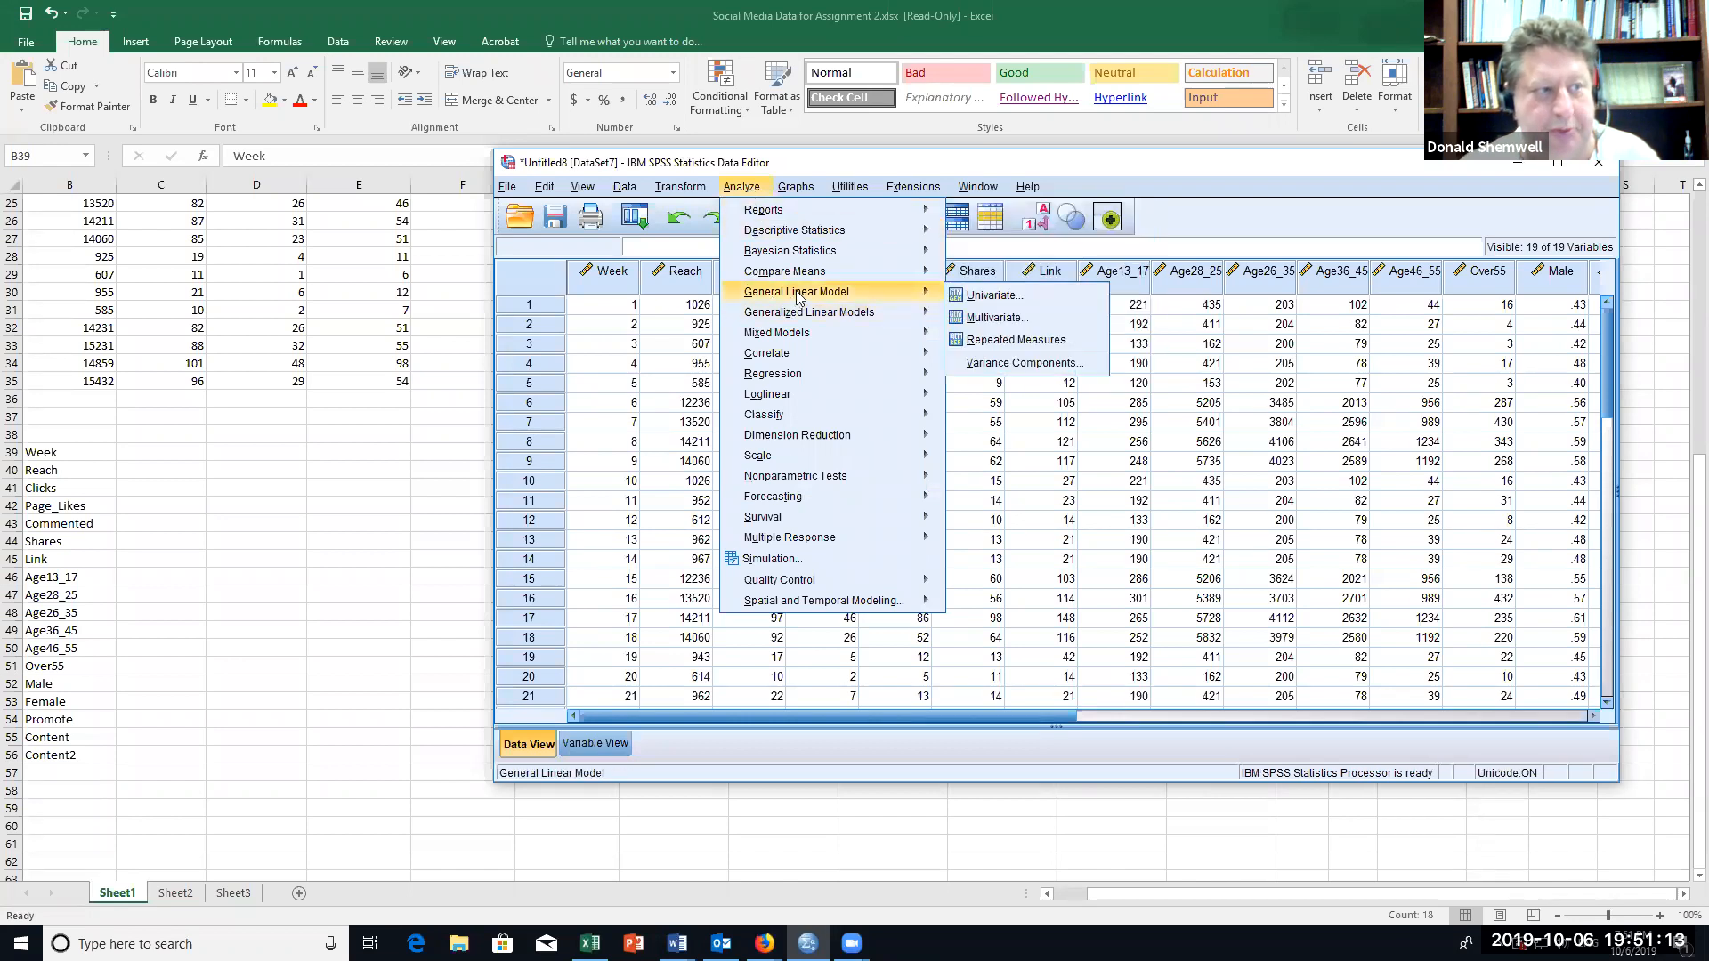
click(993, 296)
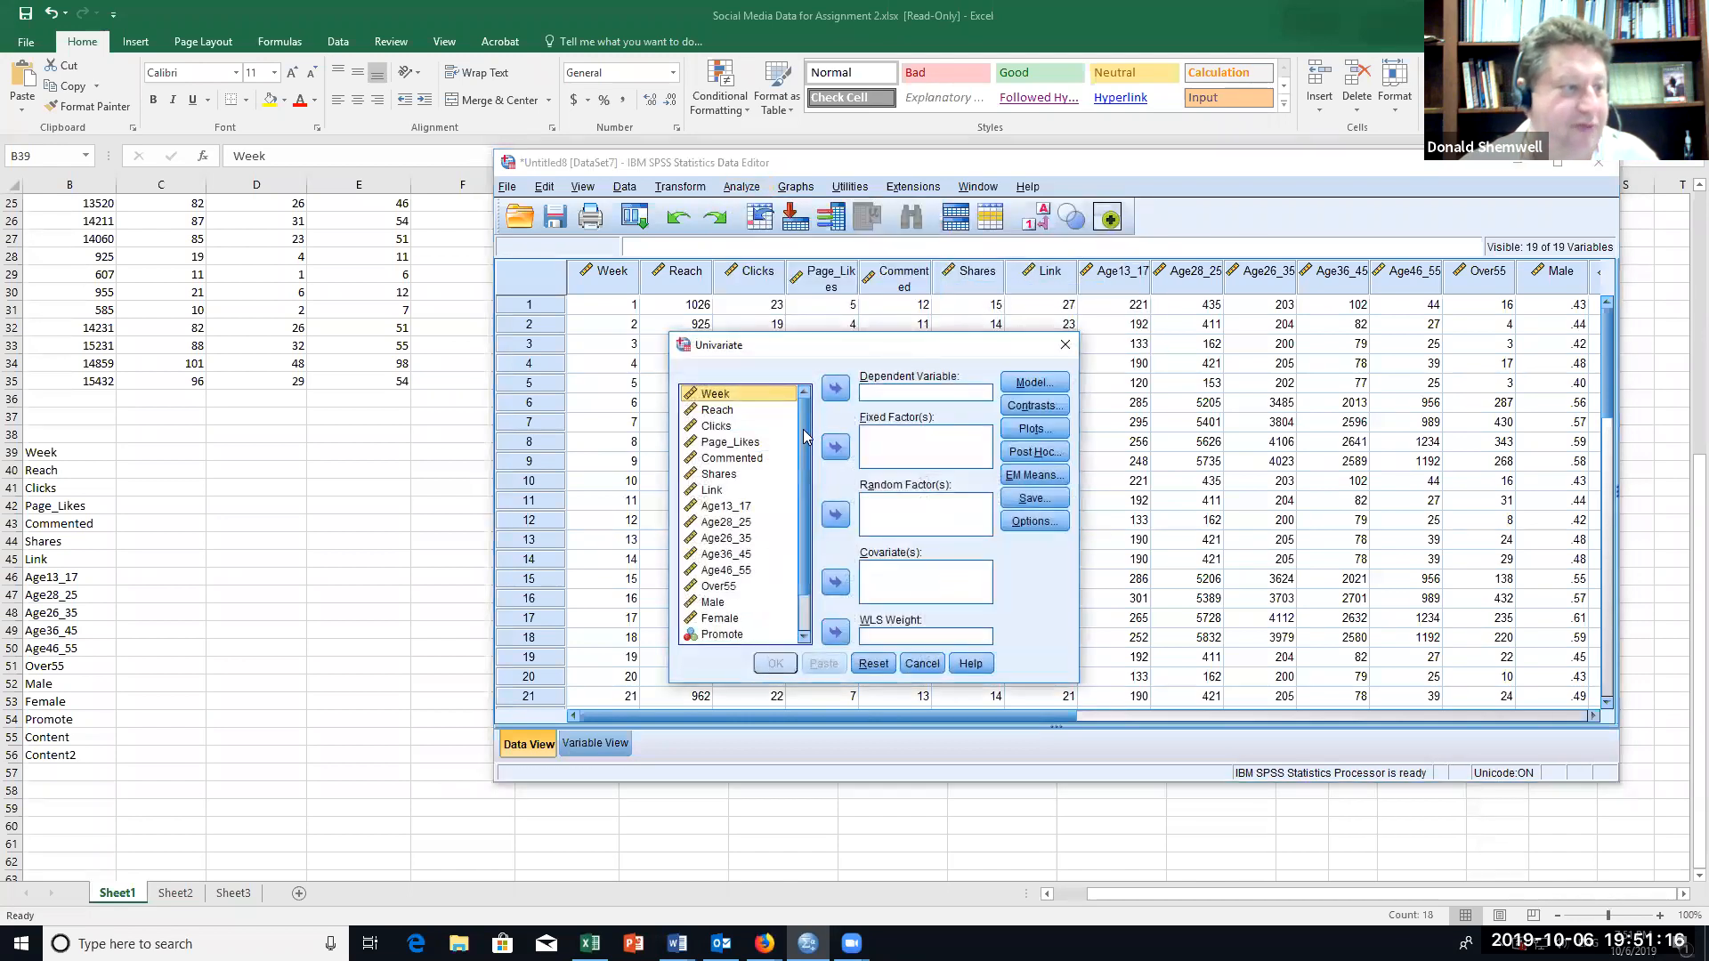
click(727, 414)
click(835, 390)
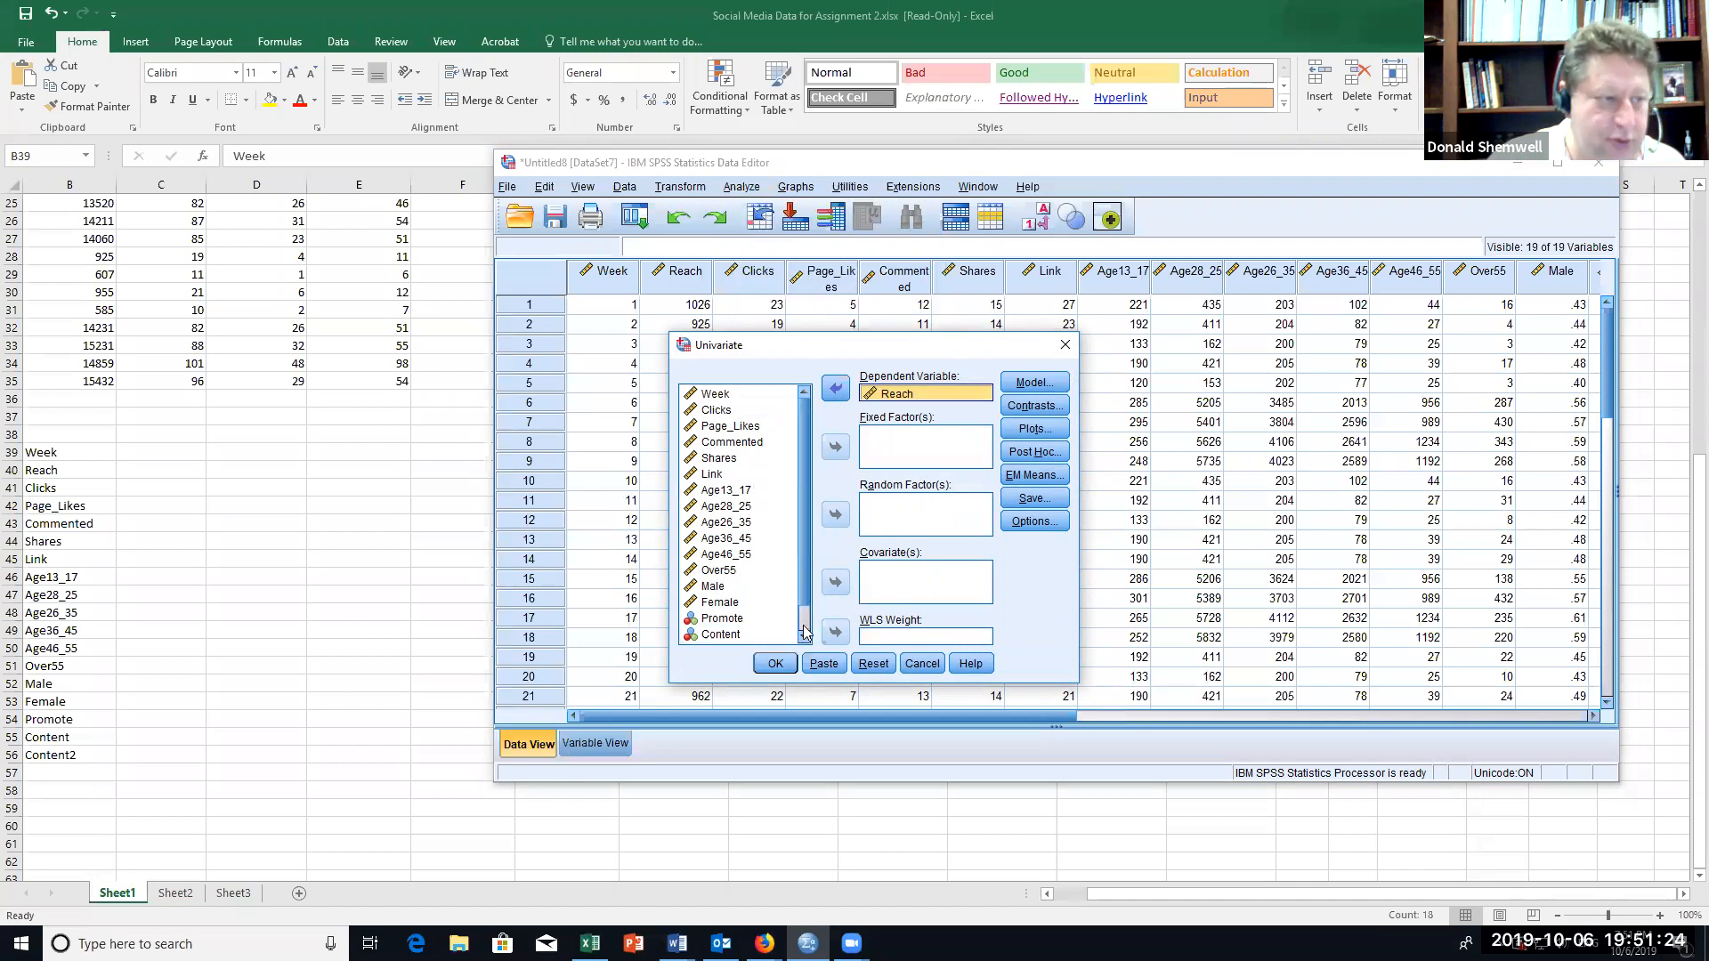
Step: Add Promote and Content as fixed factors of the univariate analysis
scroll(766, 594, down, 1)
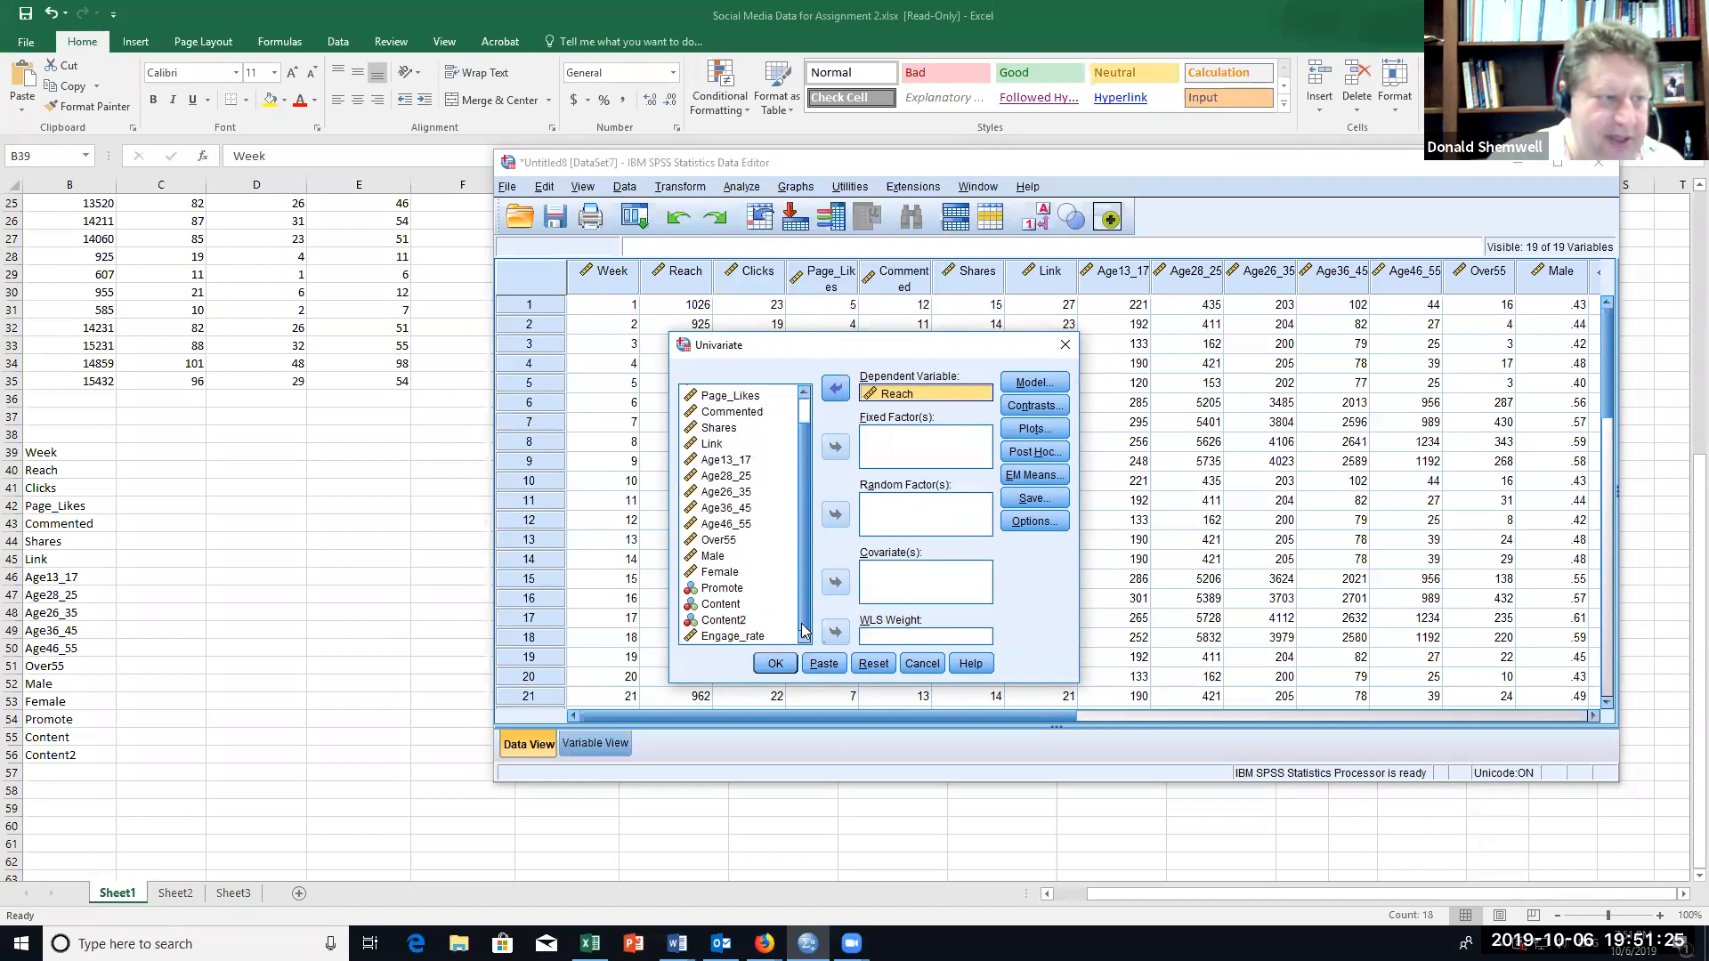
click(717, 588)
double_click(716, 588)
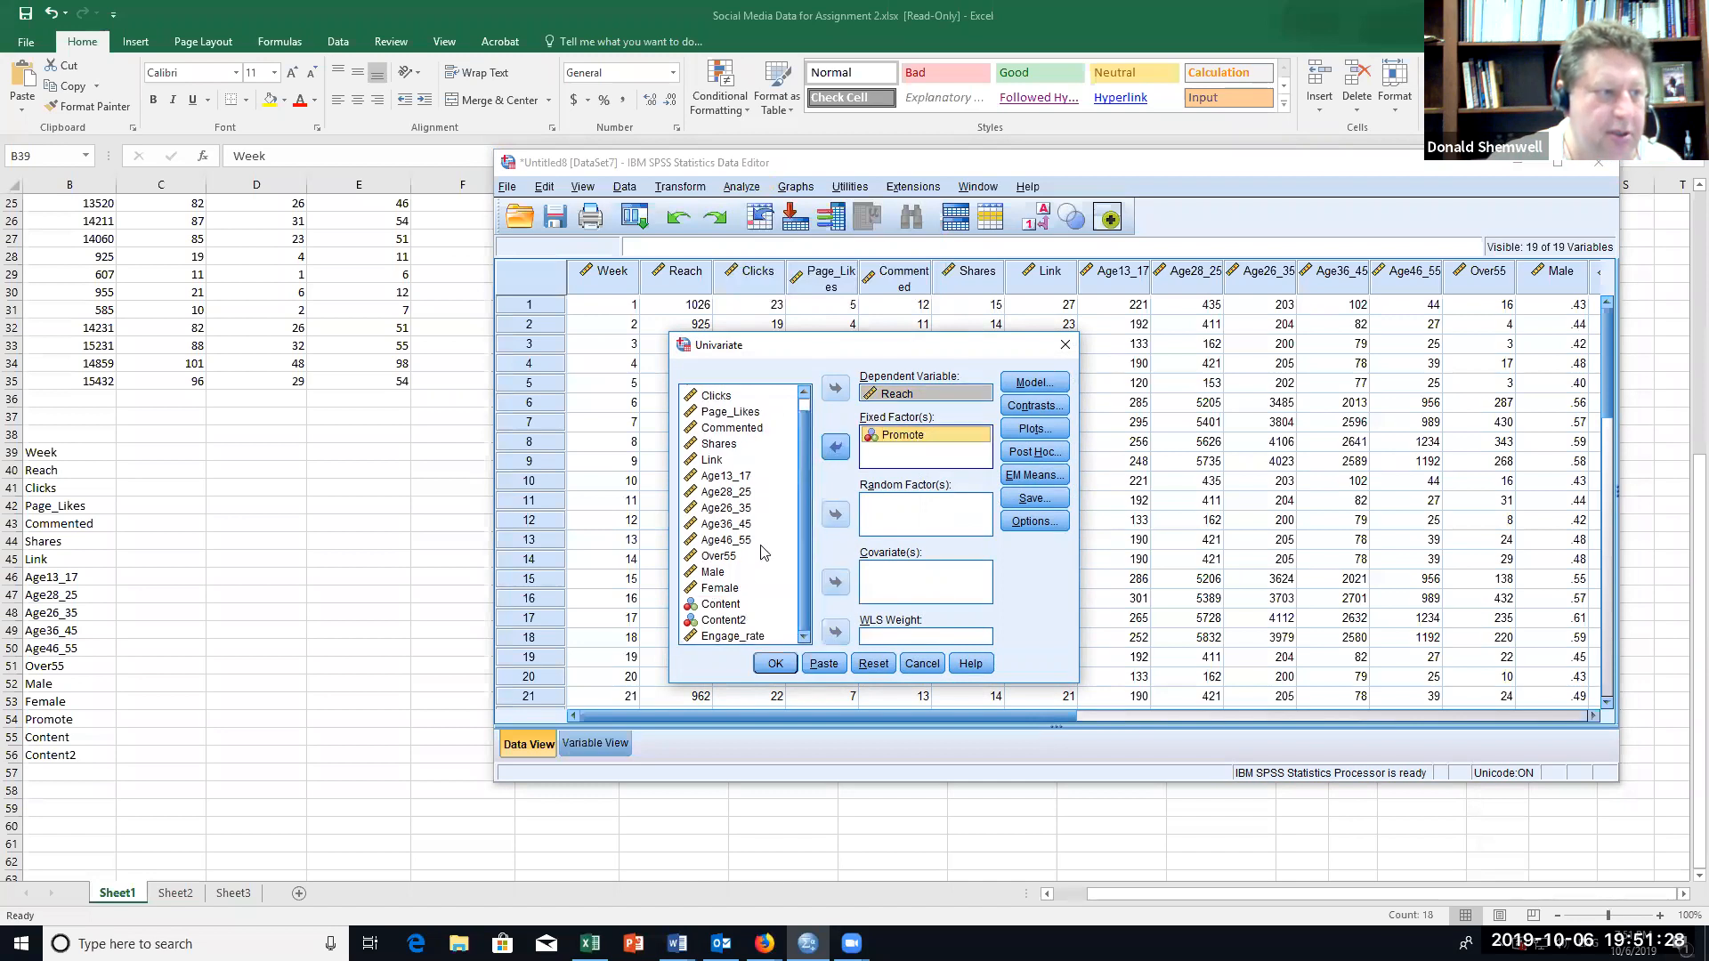
click(724, 604)
click(835, 448)
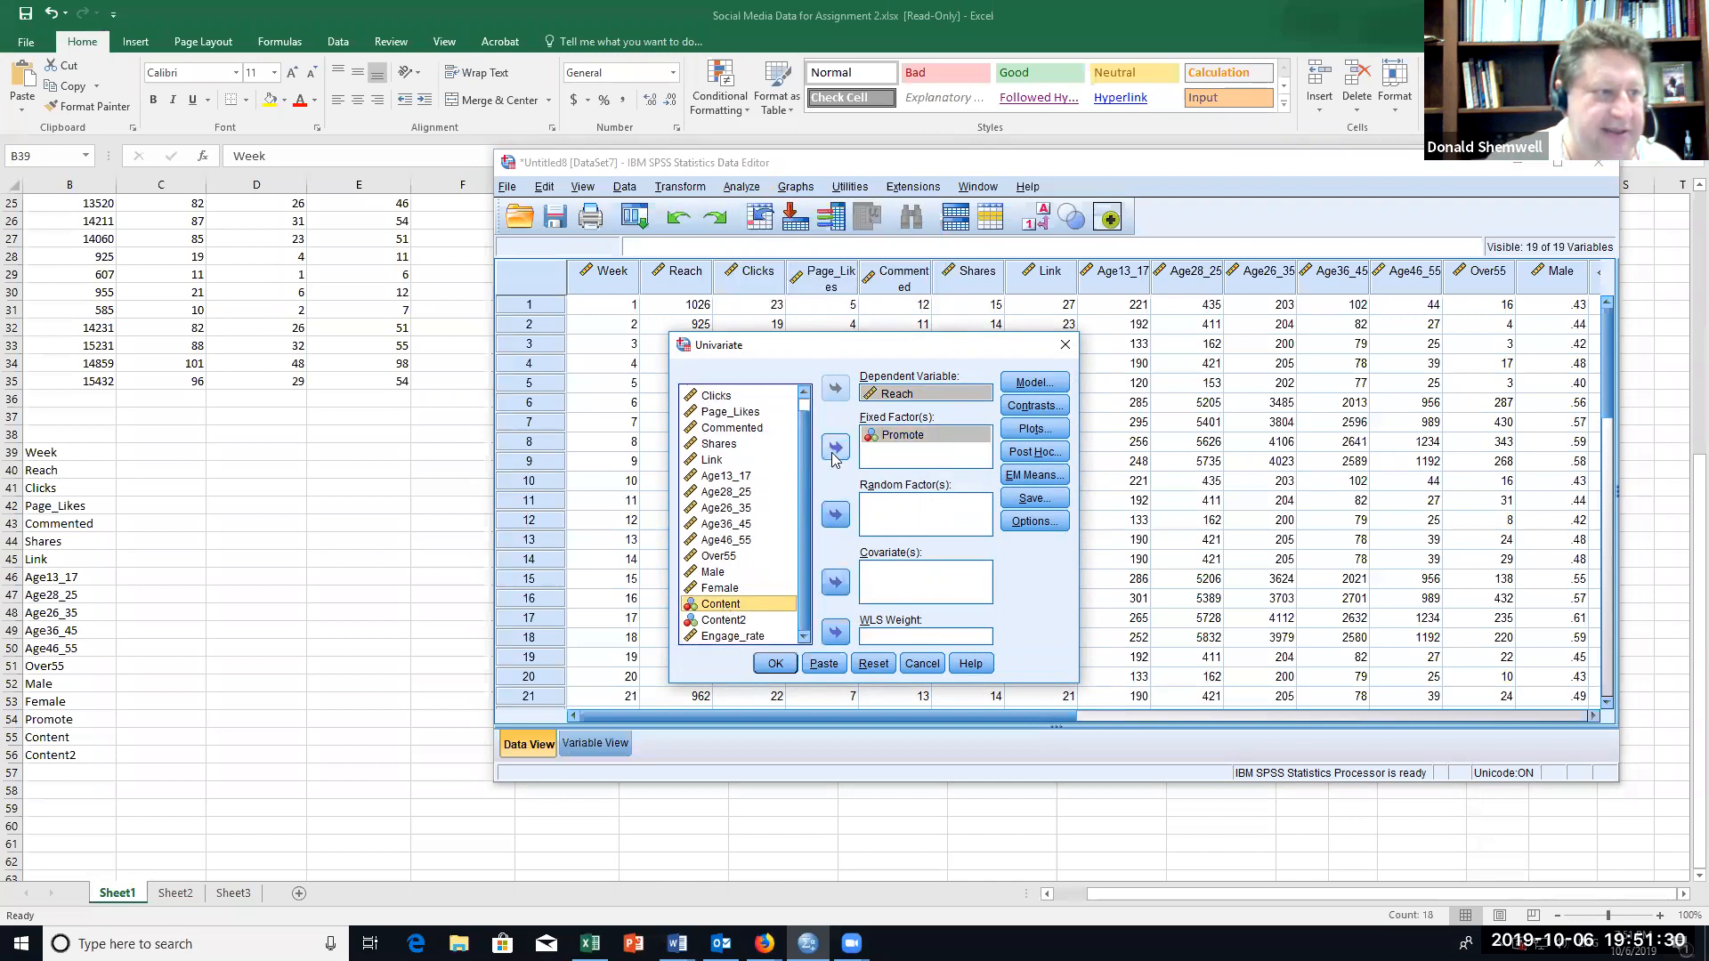
Step: Add a profile plot with Promote on the horizontal axis and Content as separate lines, and run the Reach analysis
click(1034, 428)
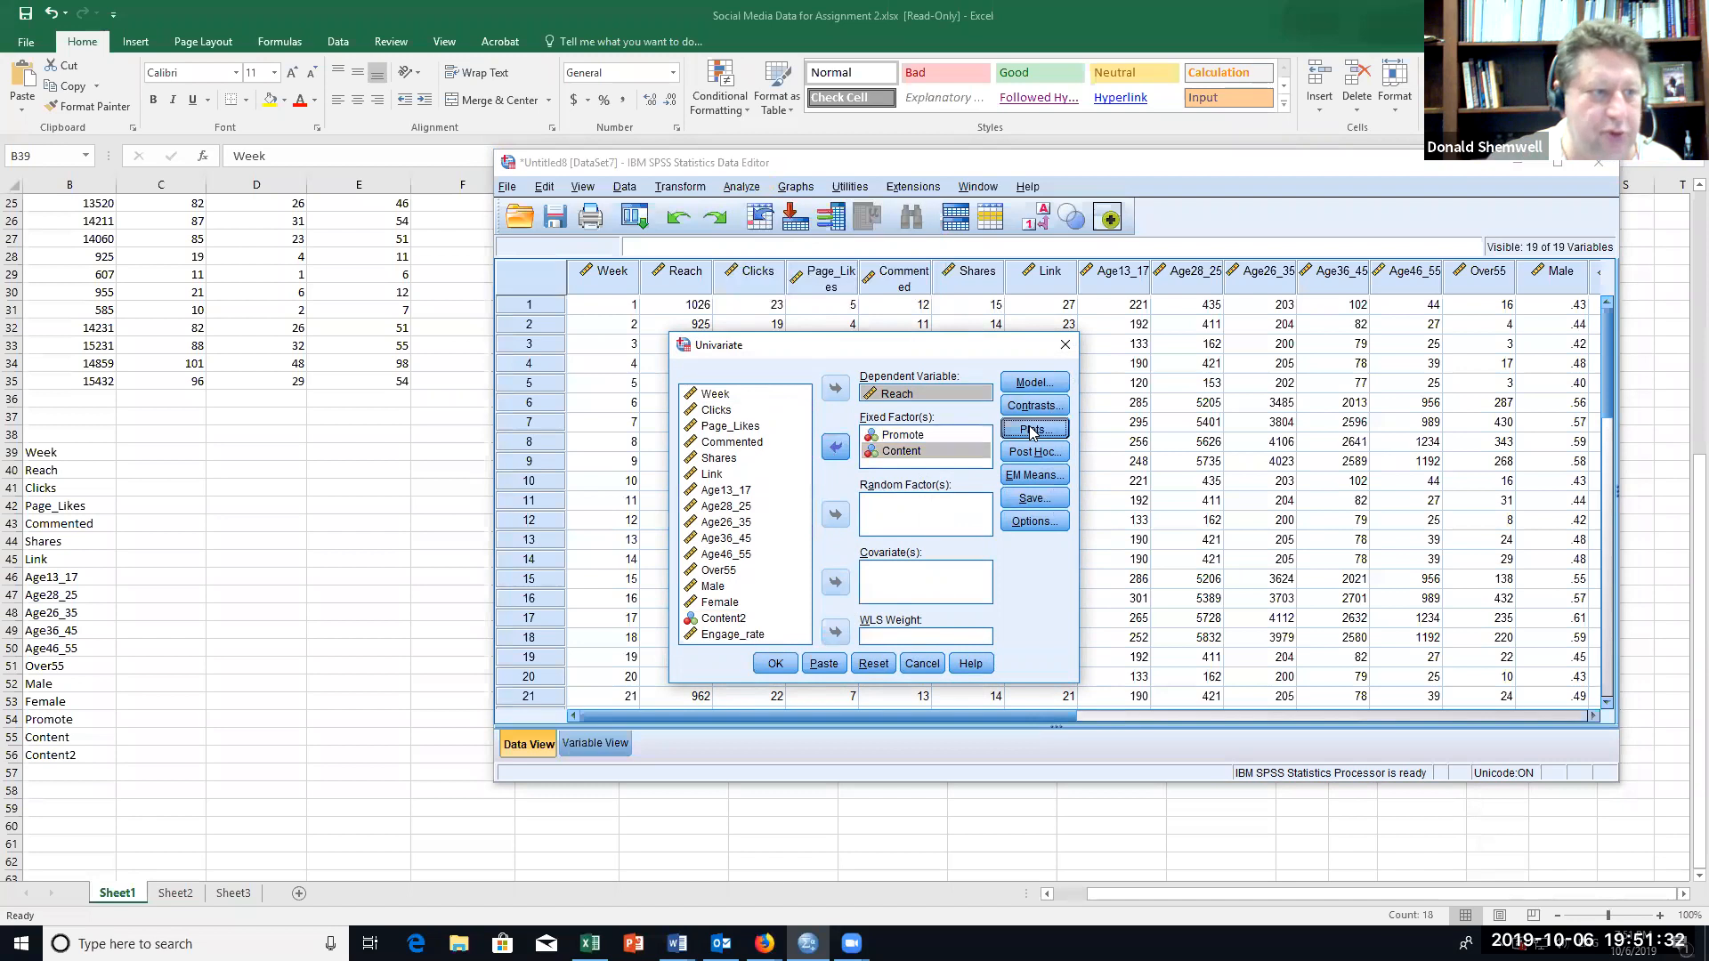
click(873, 317)
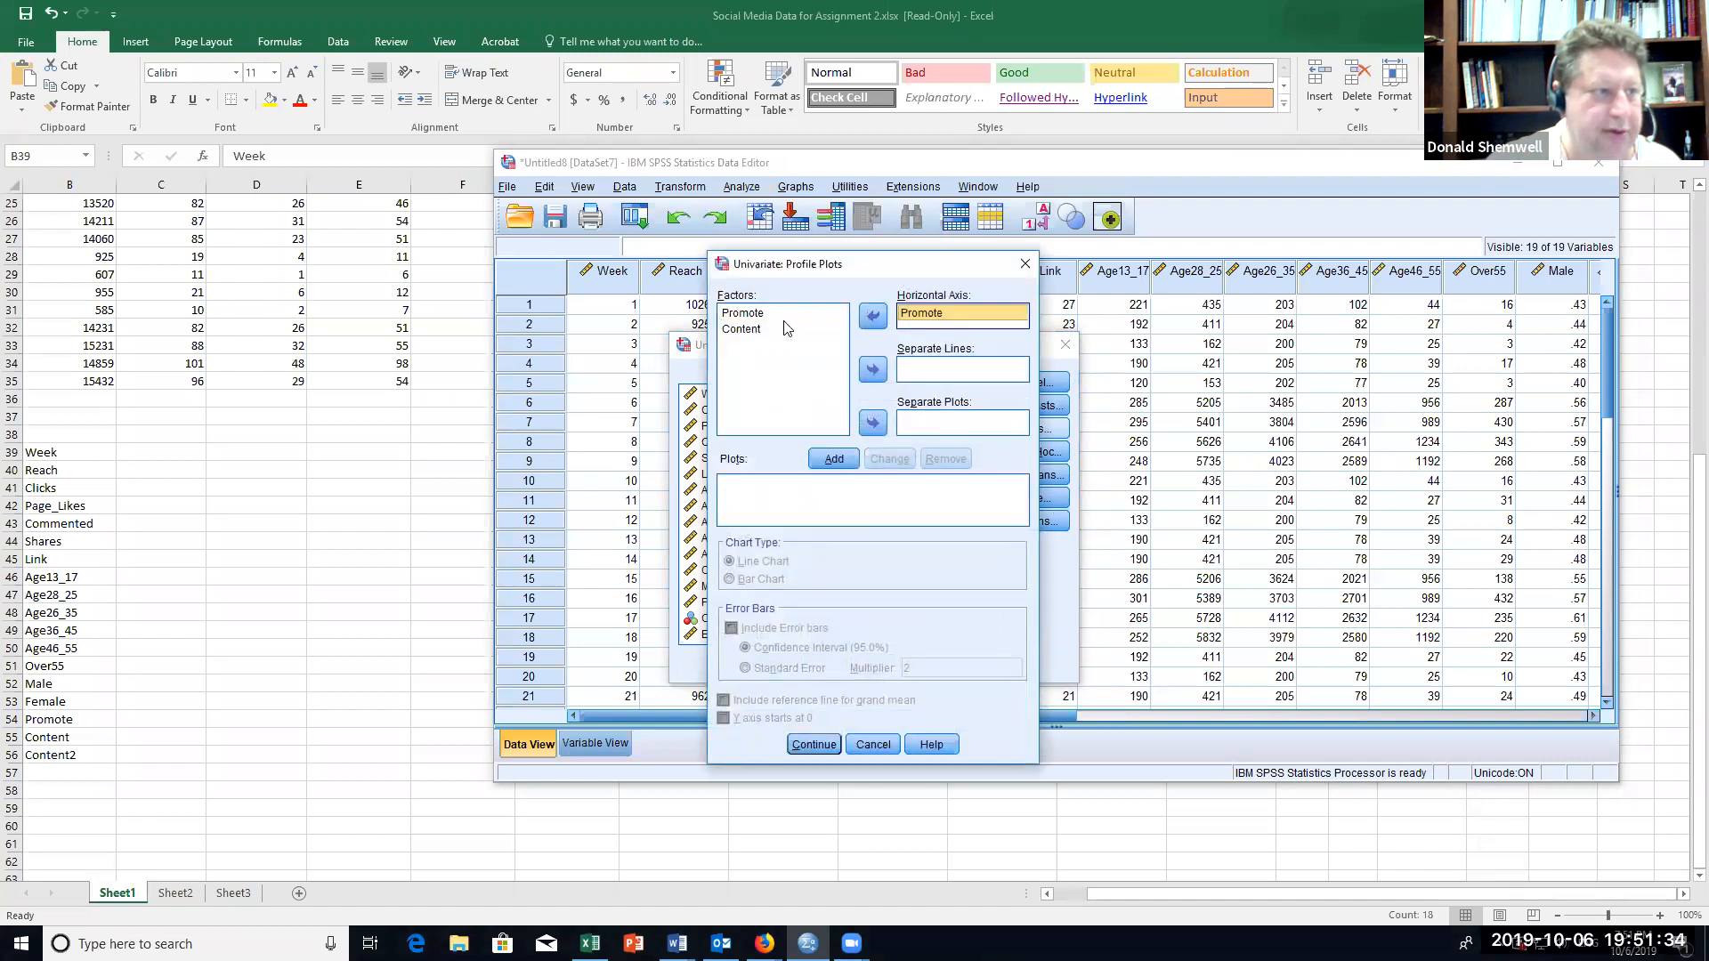
click(750, 330)
click(873, 370)
click(834, 458)
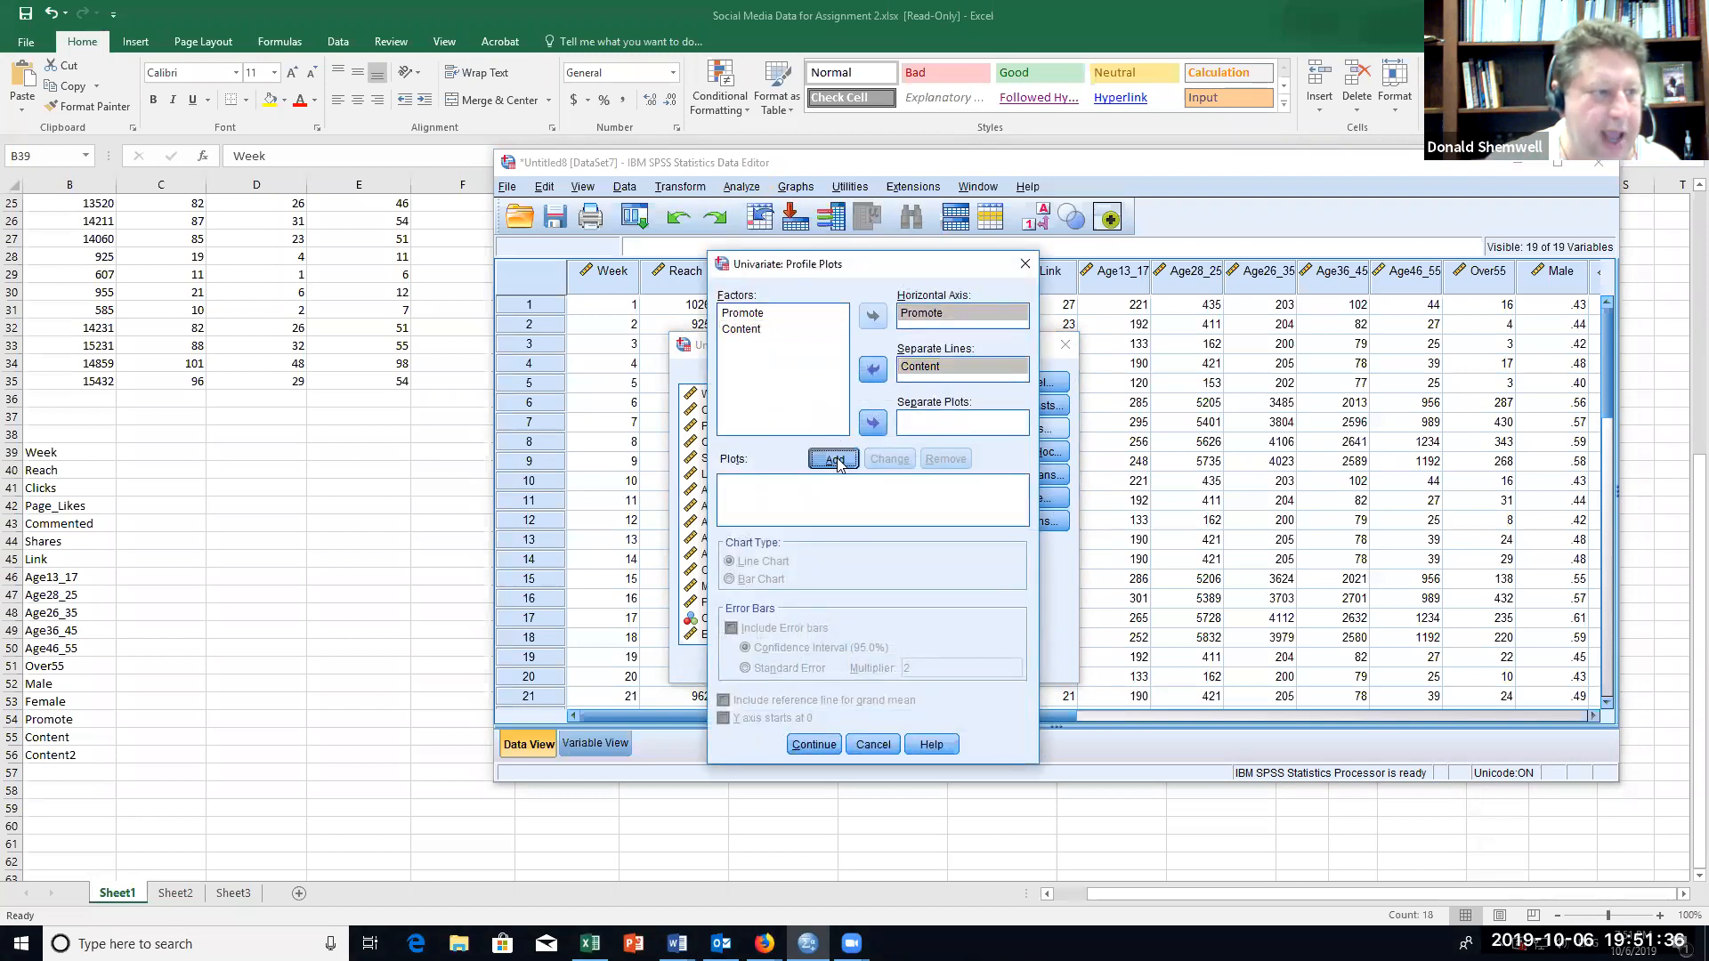
click(815, 746)
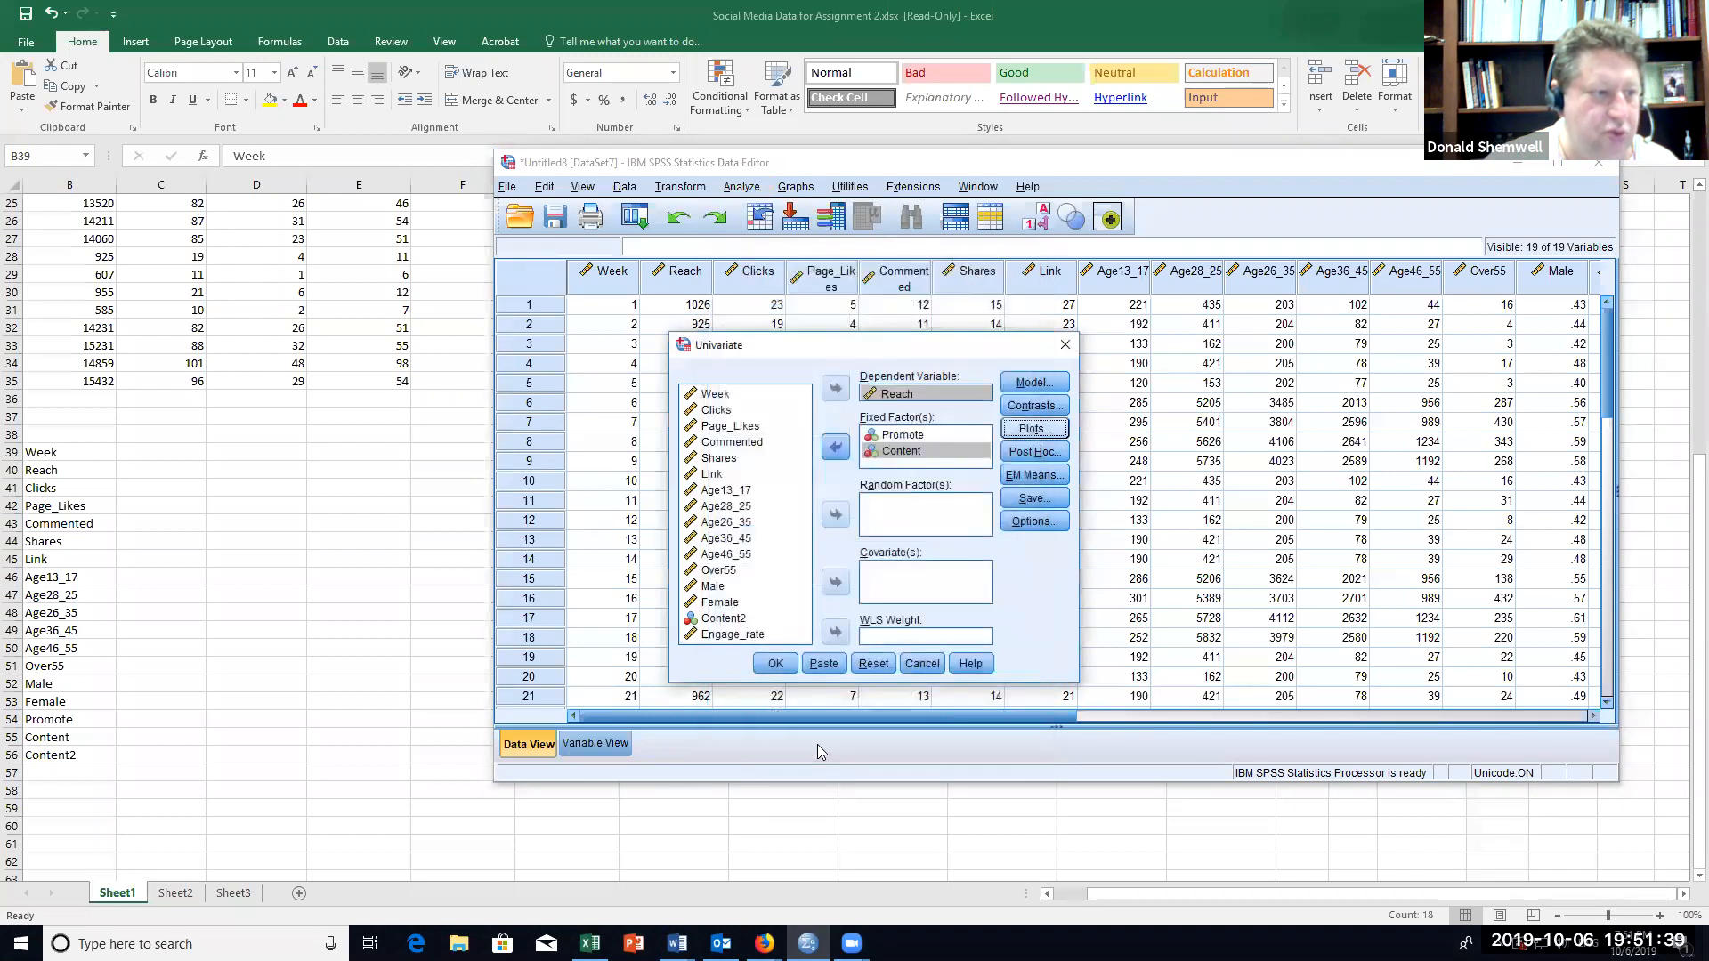
click(774, 665)
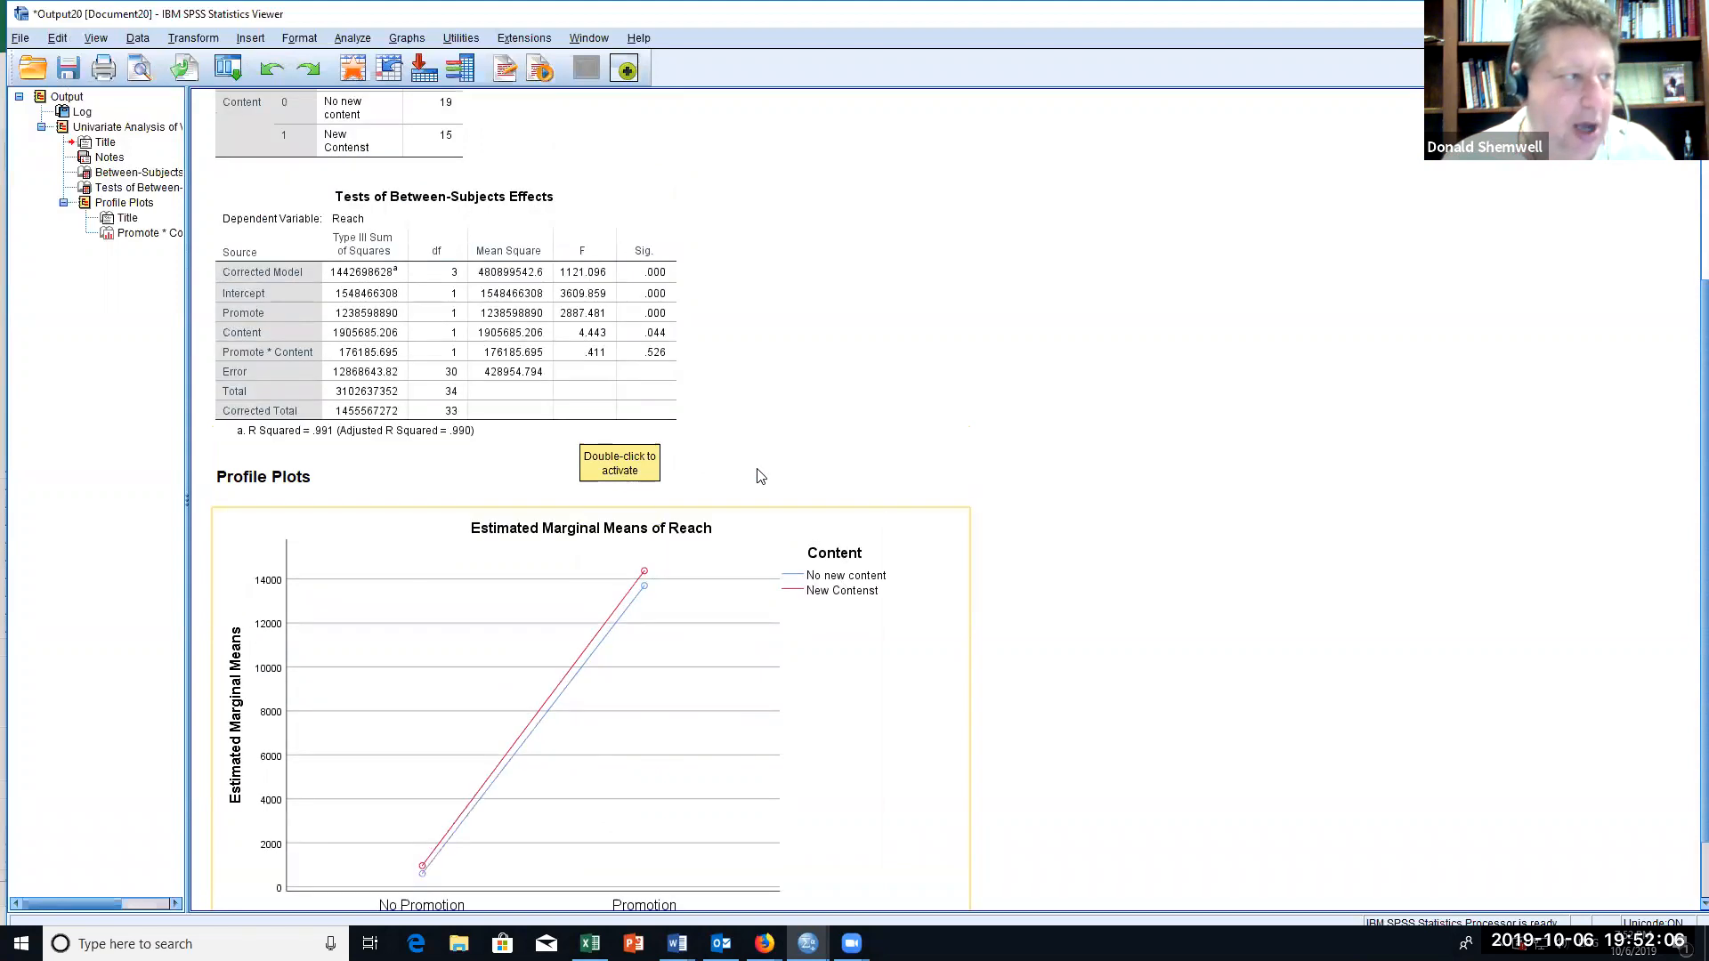
Step: Examine the between-subjects effects table and the Promote by Content profile plot for Reach
scroll(756, 477, up, 3)
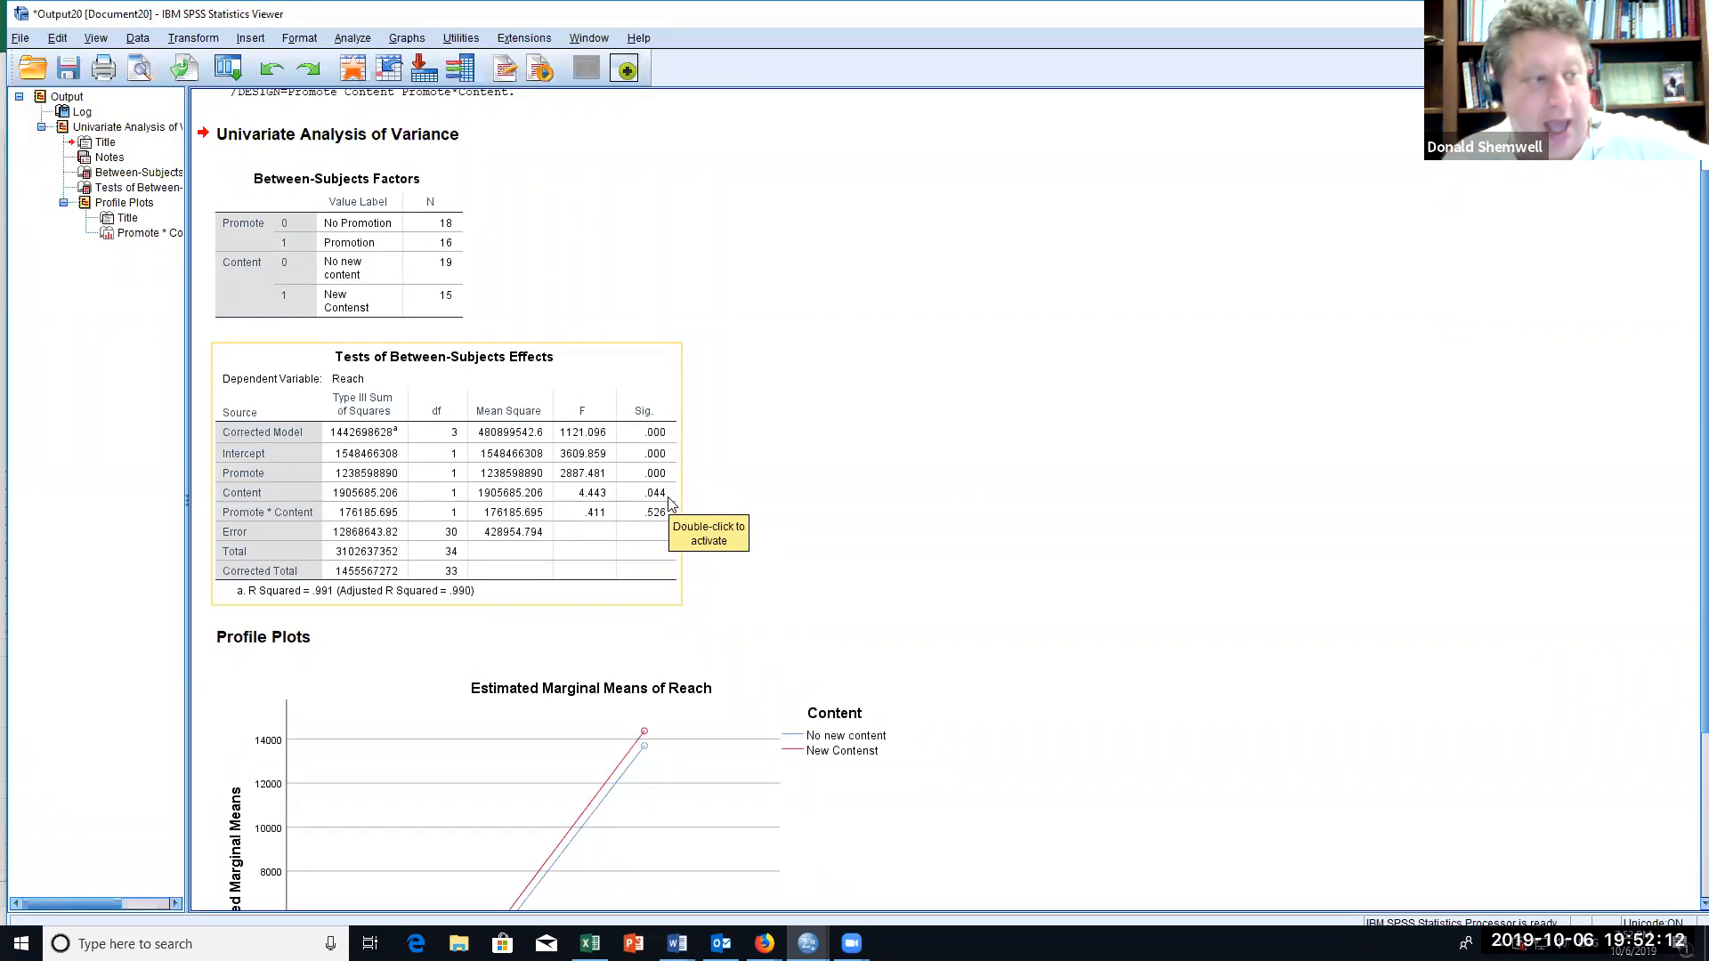
scroll(795, 501, down, 3)
scroll(798, 504, up, 3)
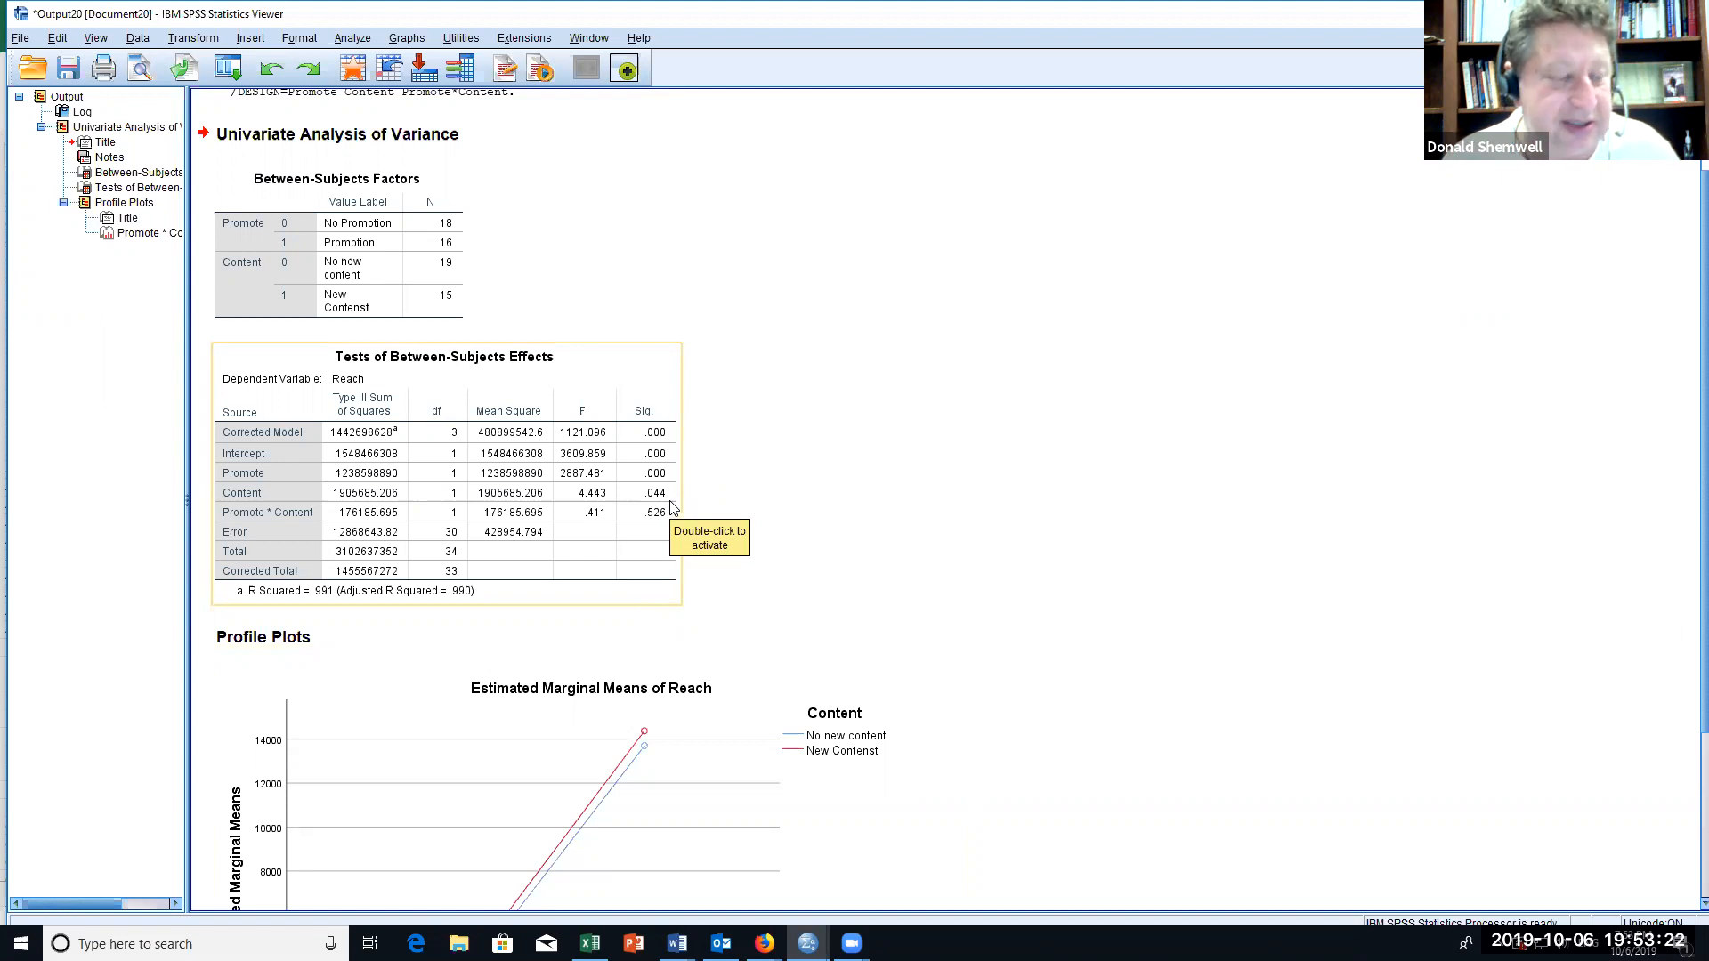
scroll(671, 507, down, 3)
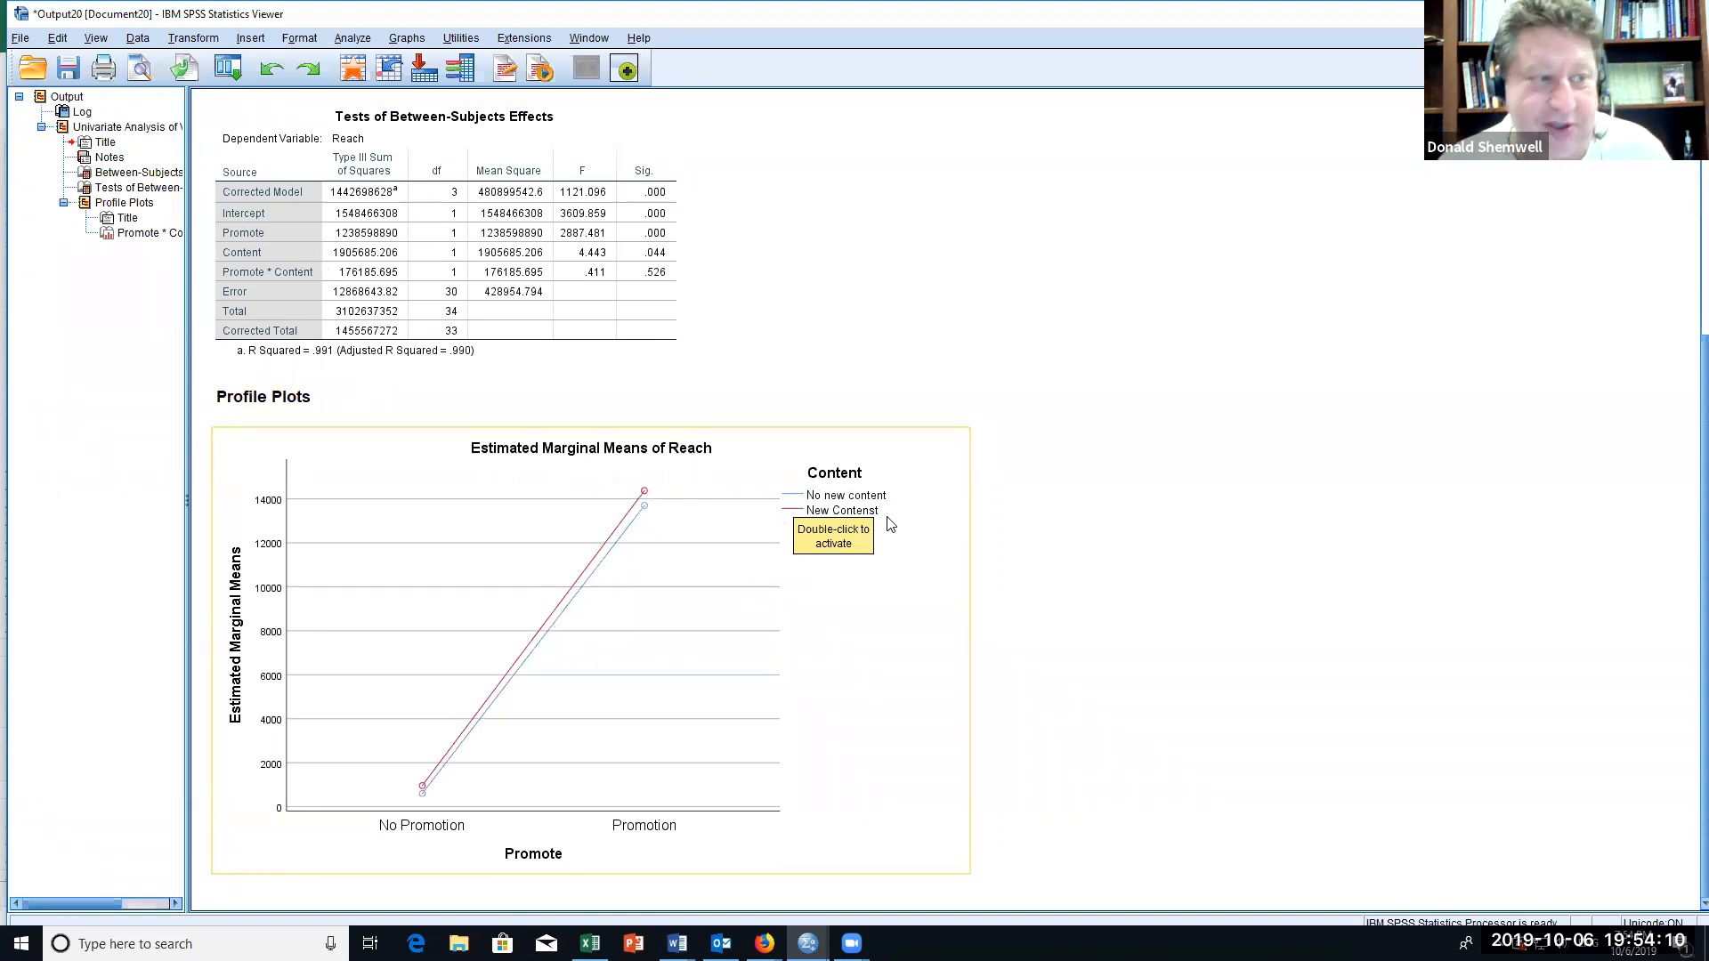
click(856, 628)
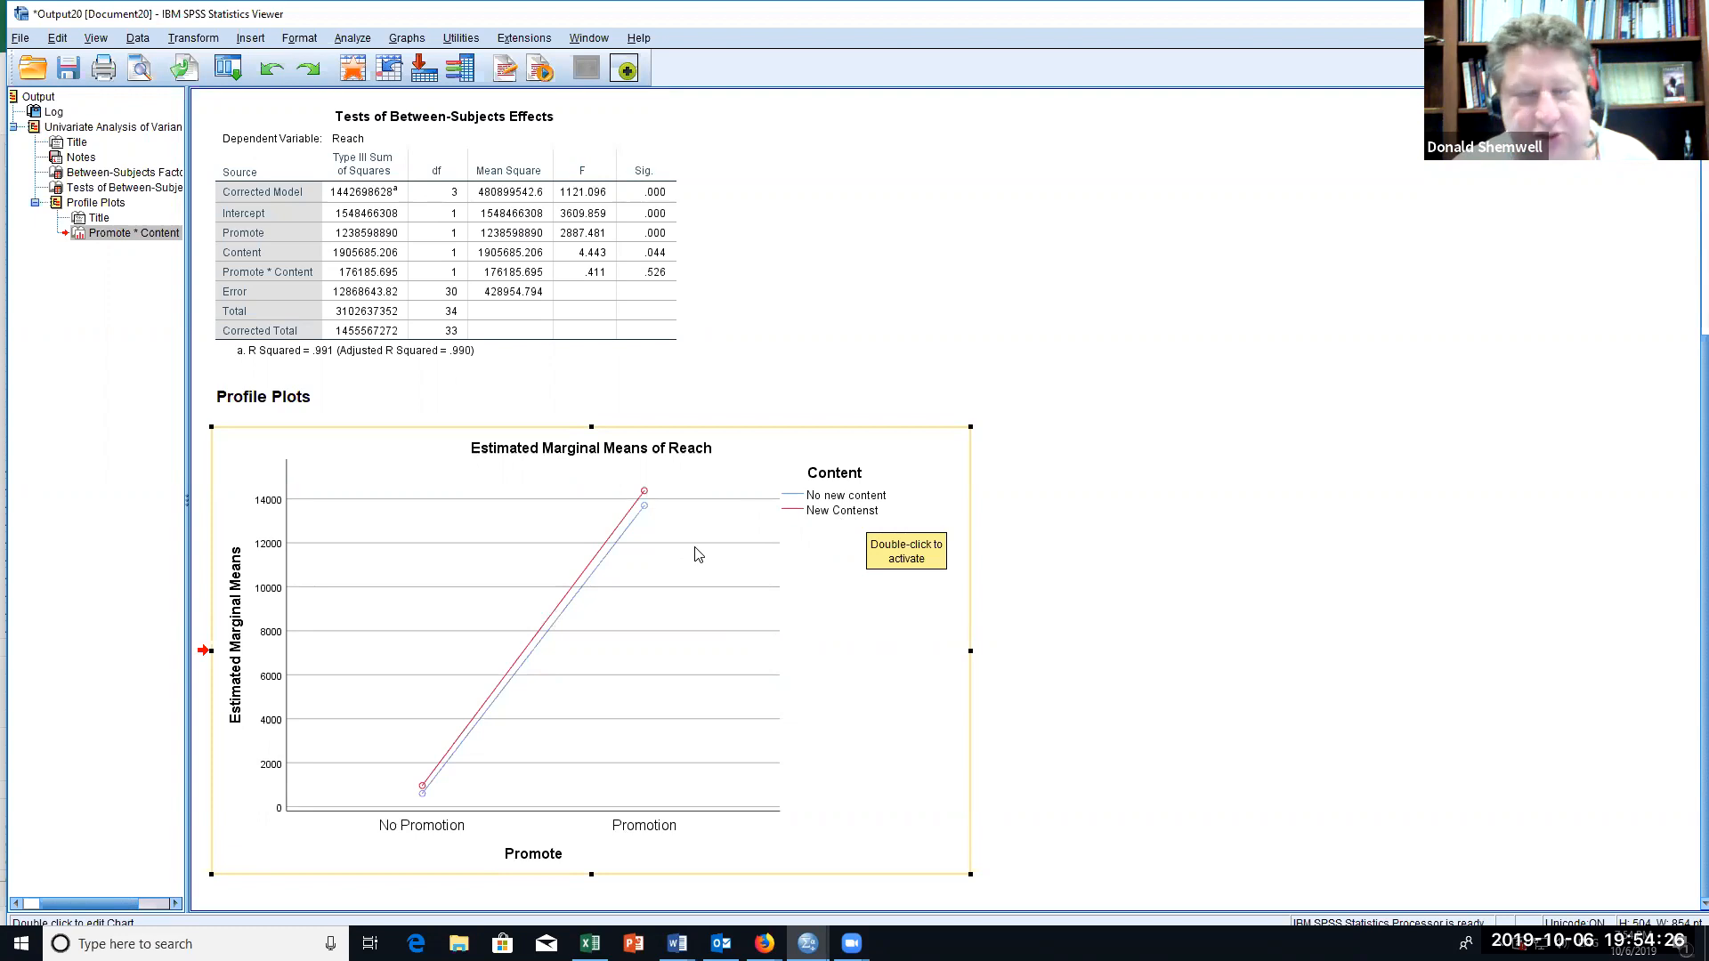
scroll(697, 554, up, 1)
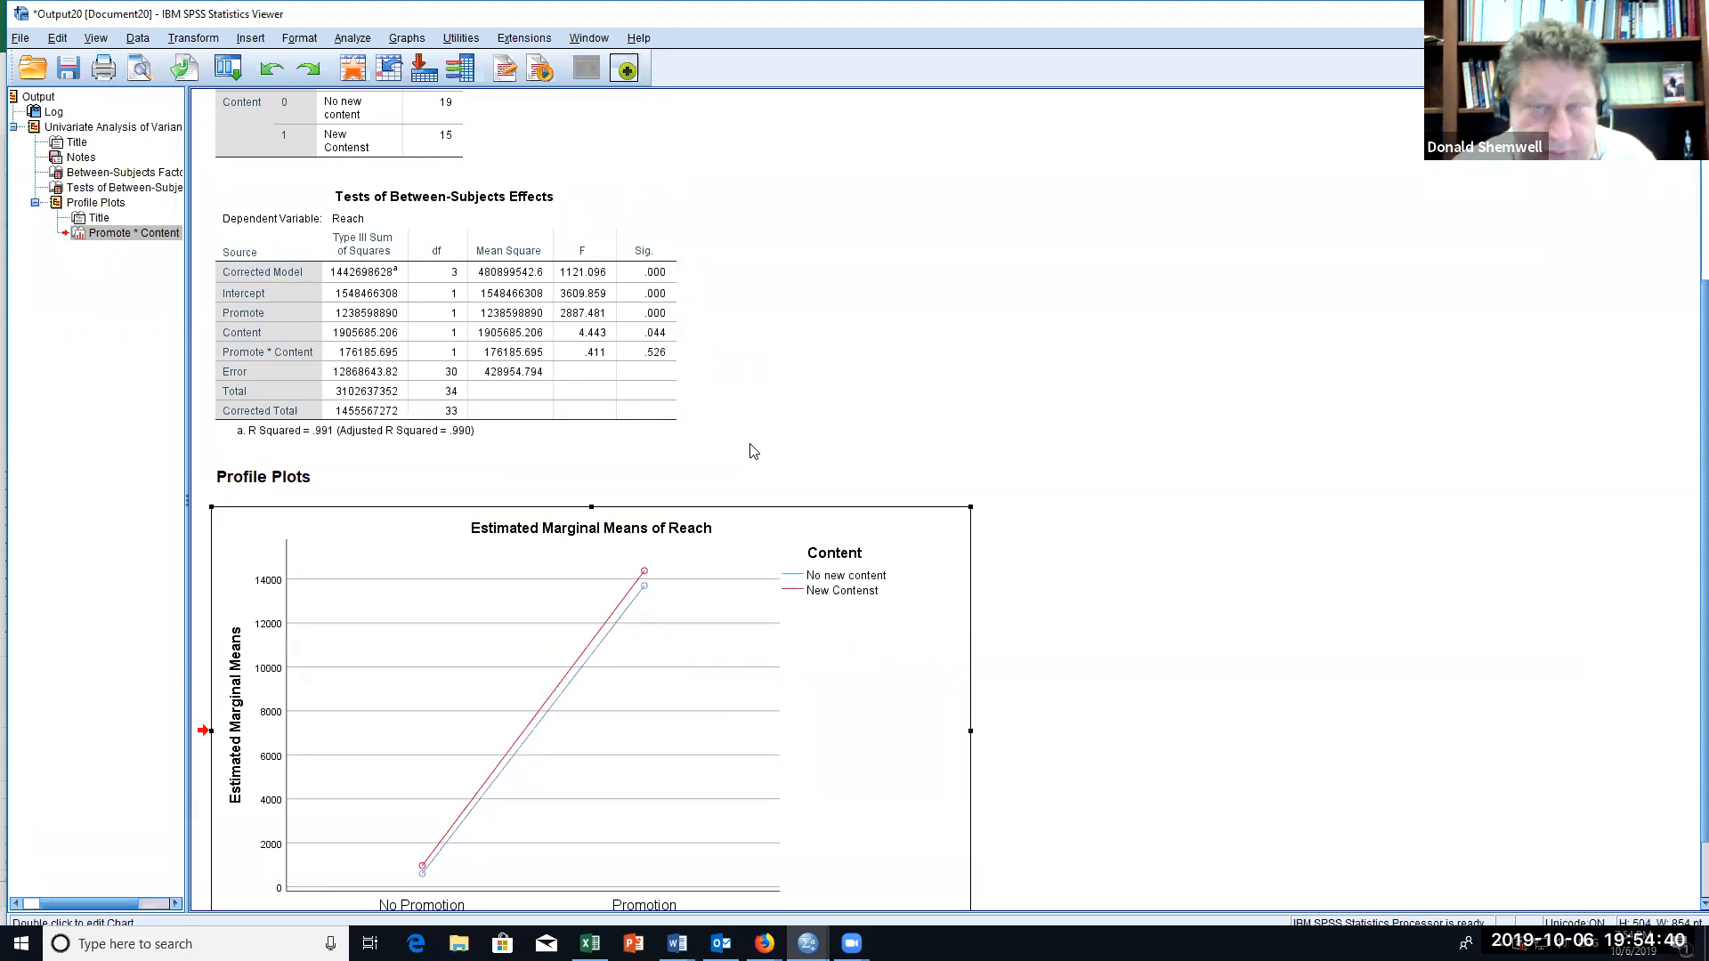
scroll(753, 451, up, 3)
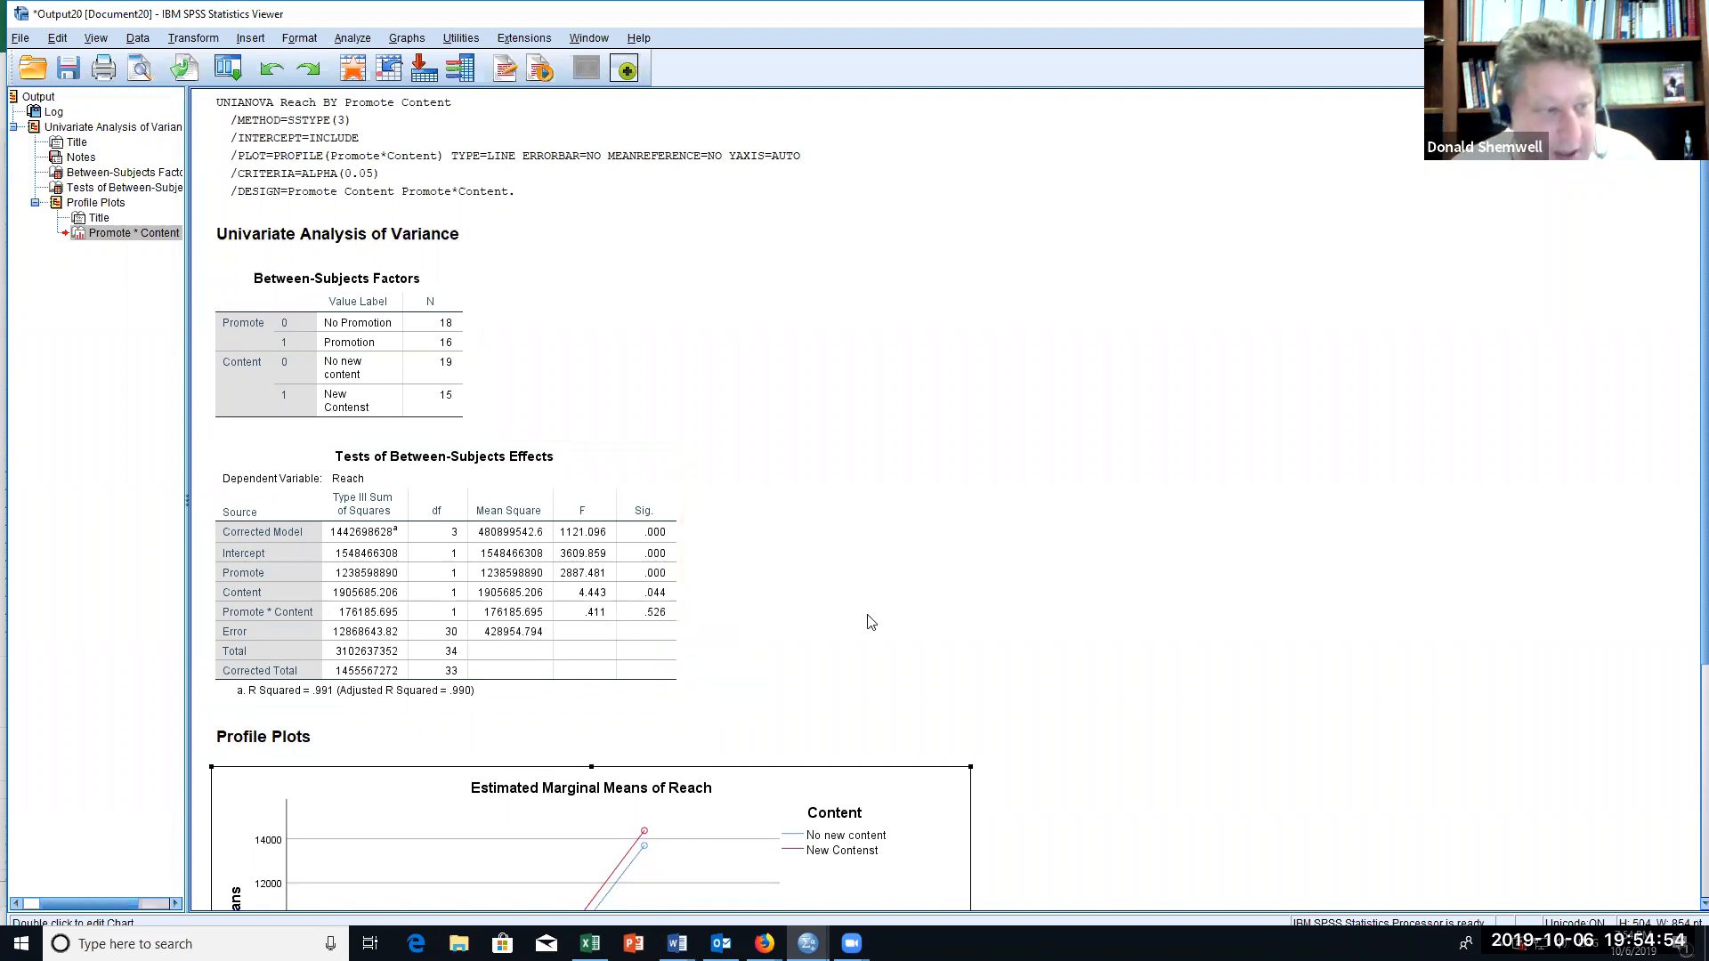
scroll(867, 616, down, 4)
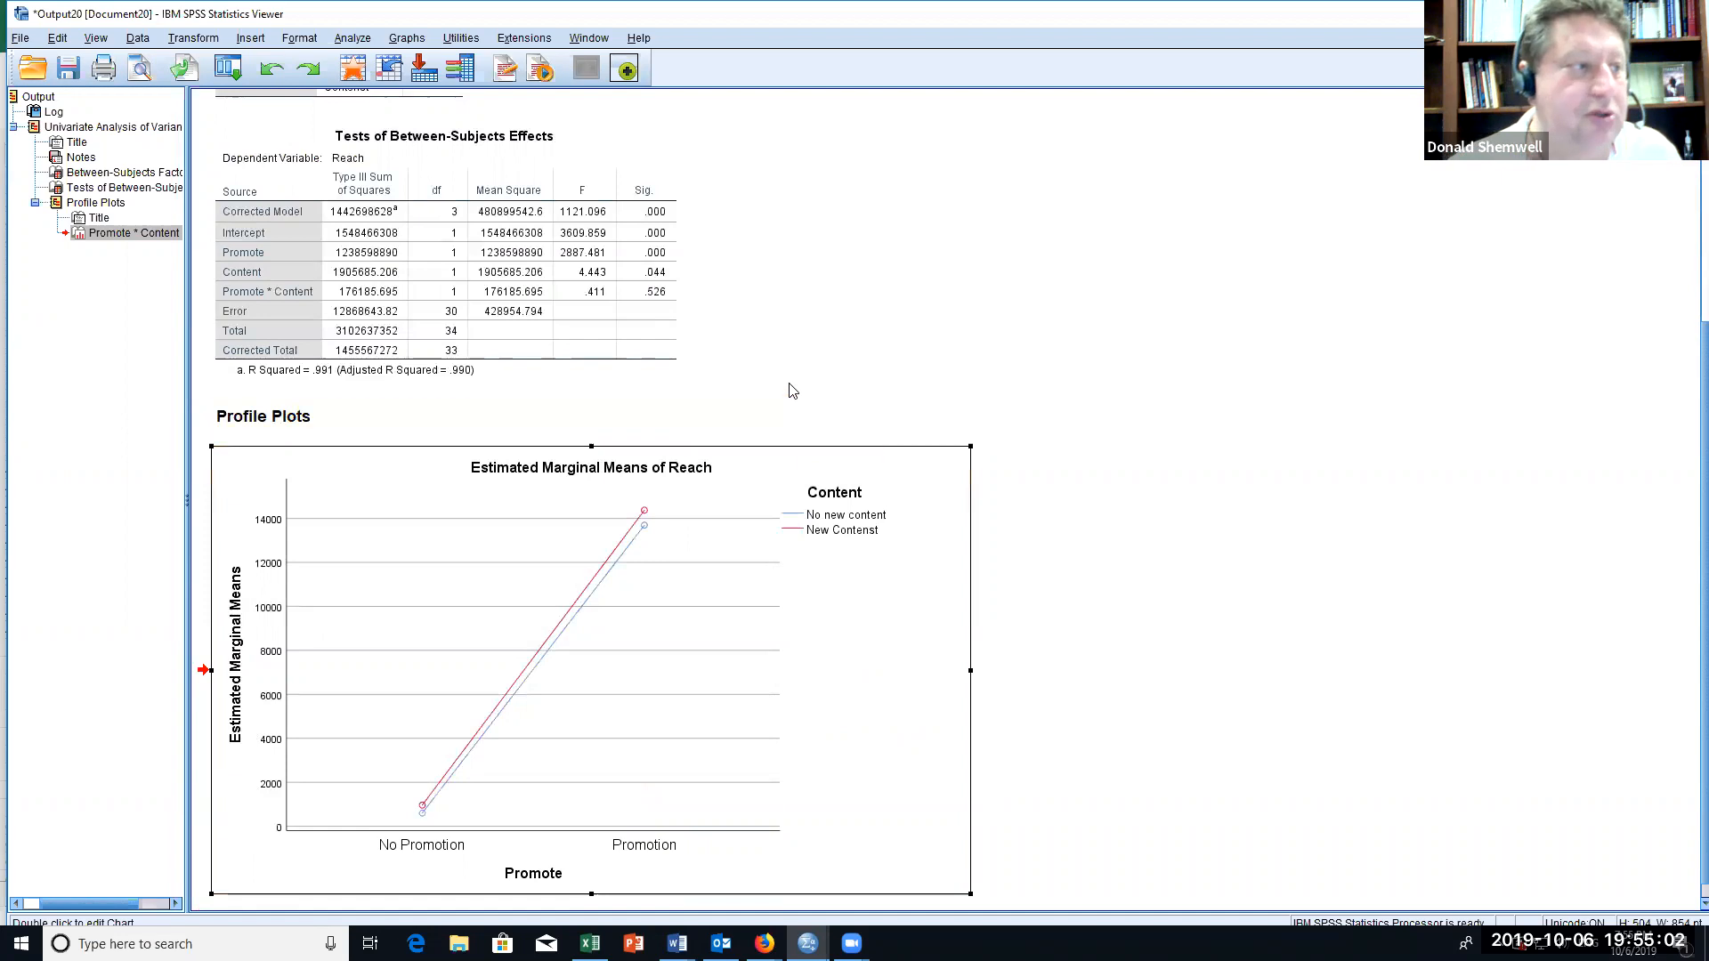
scroll(791, 390, up, 5)
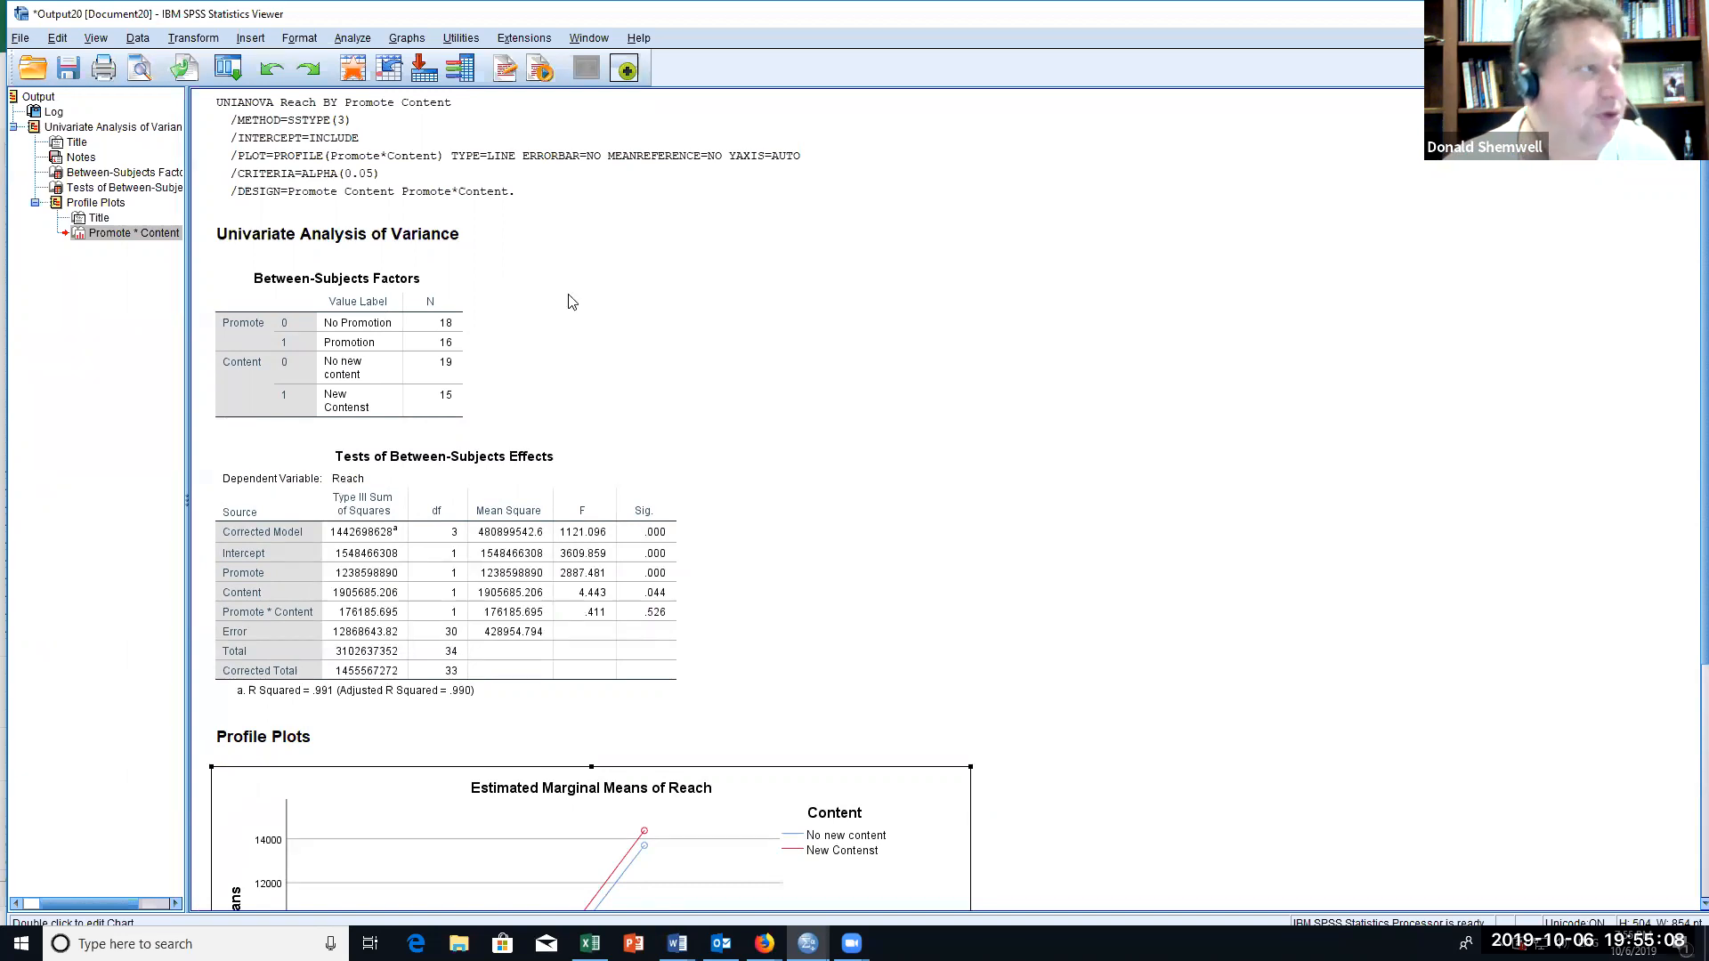
Step: Reopen the univariate General Linear Model setup and replace Reach with Engage_rate as the dependent variable
click(353, 37)
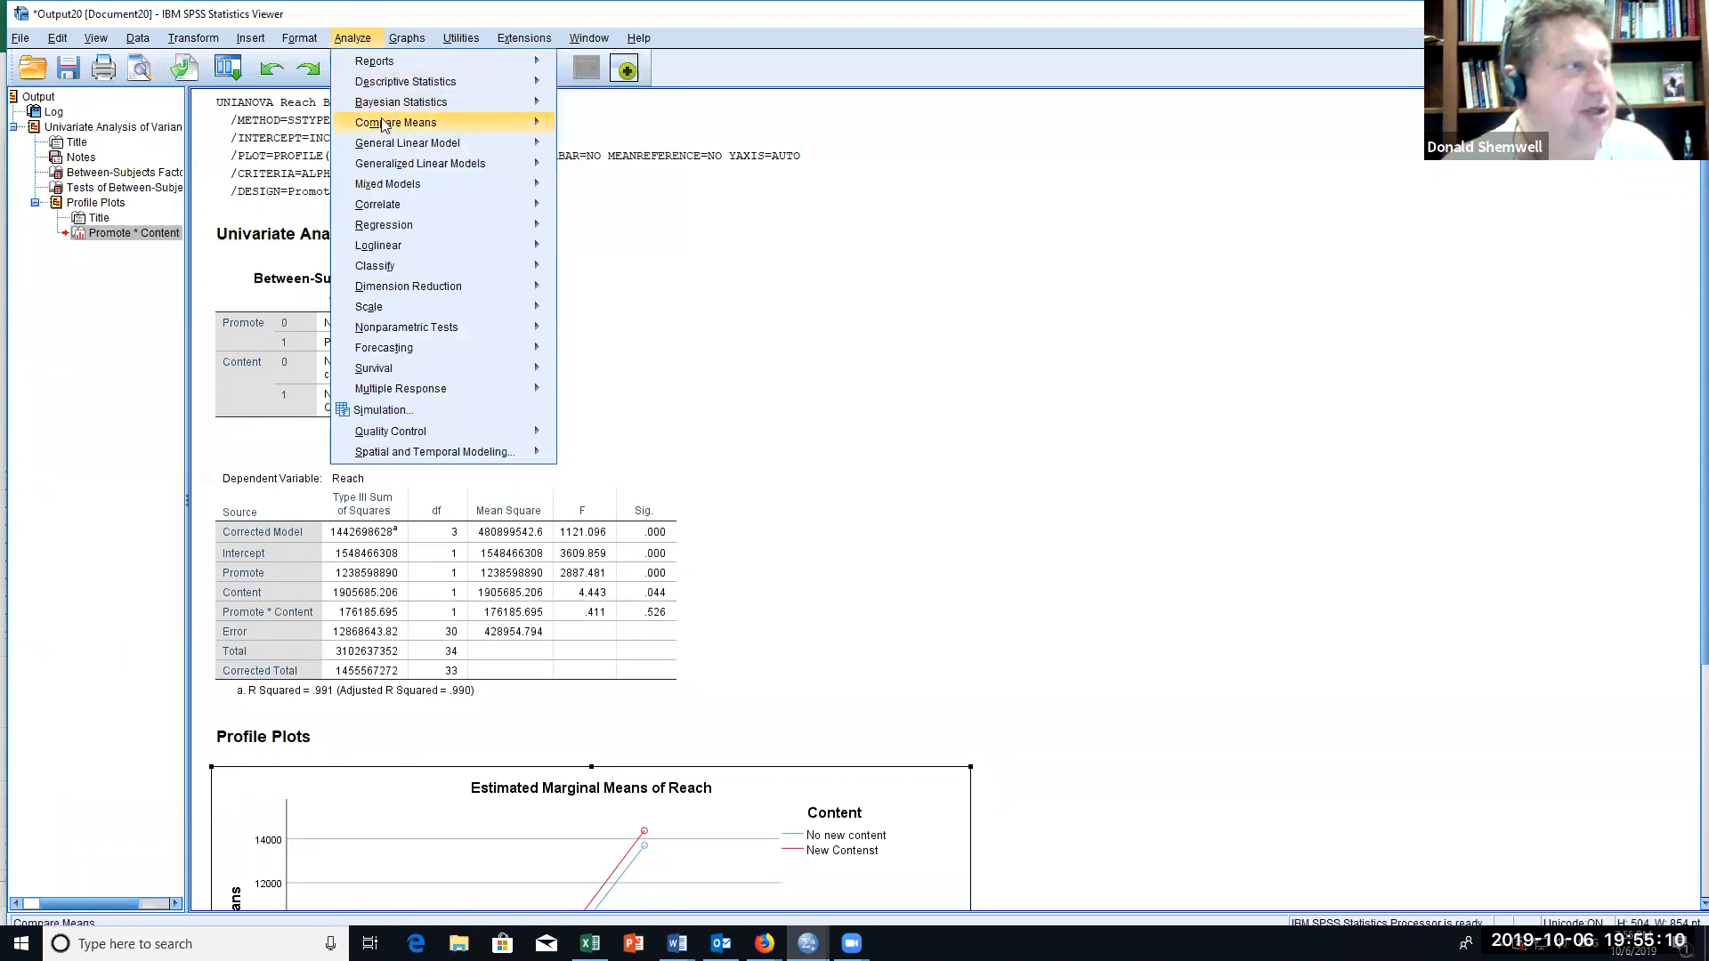
mouse_move(385, 151)
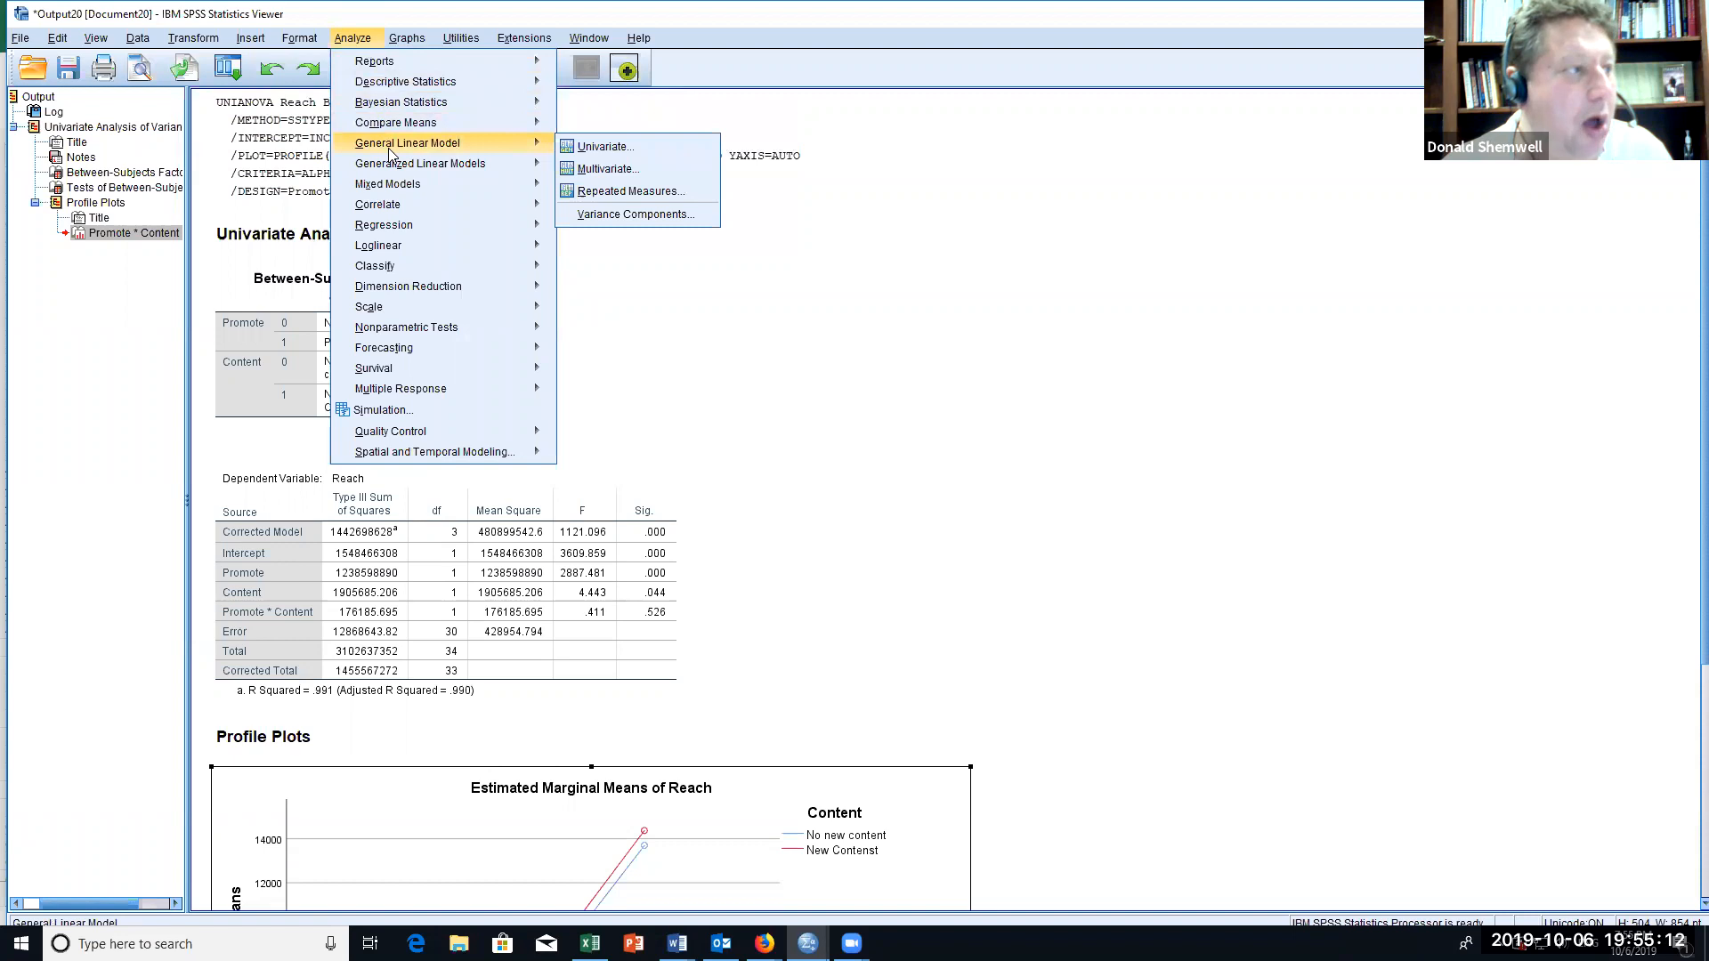
click(615, 151)
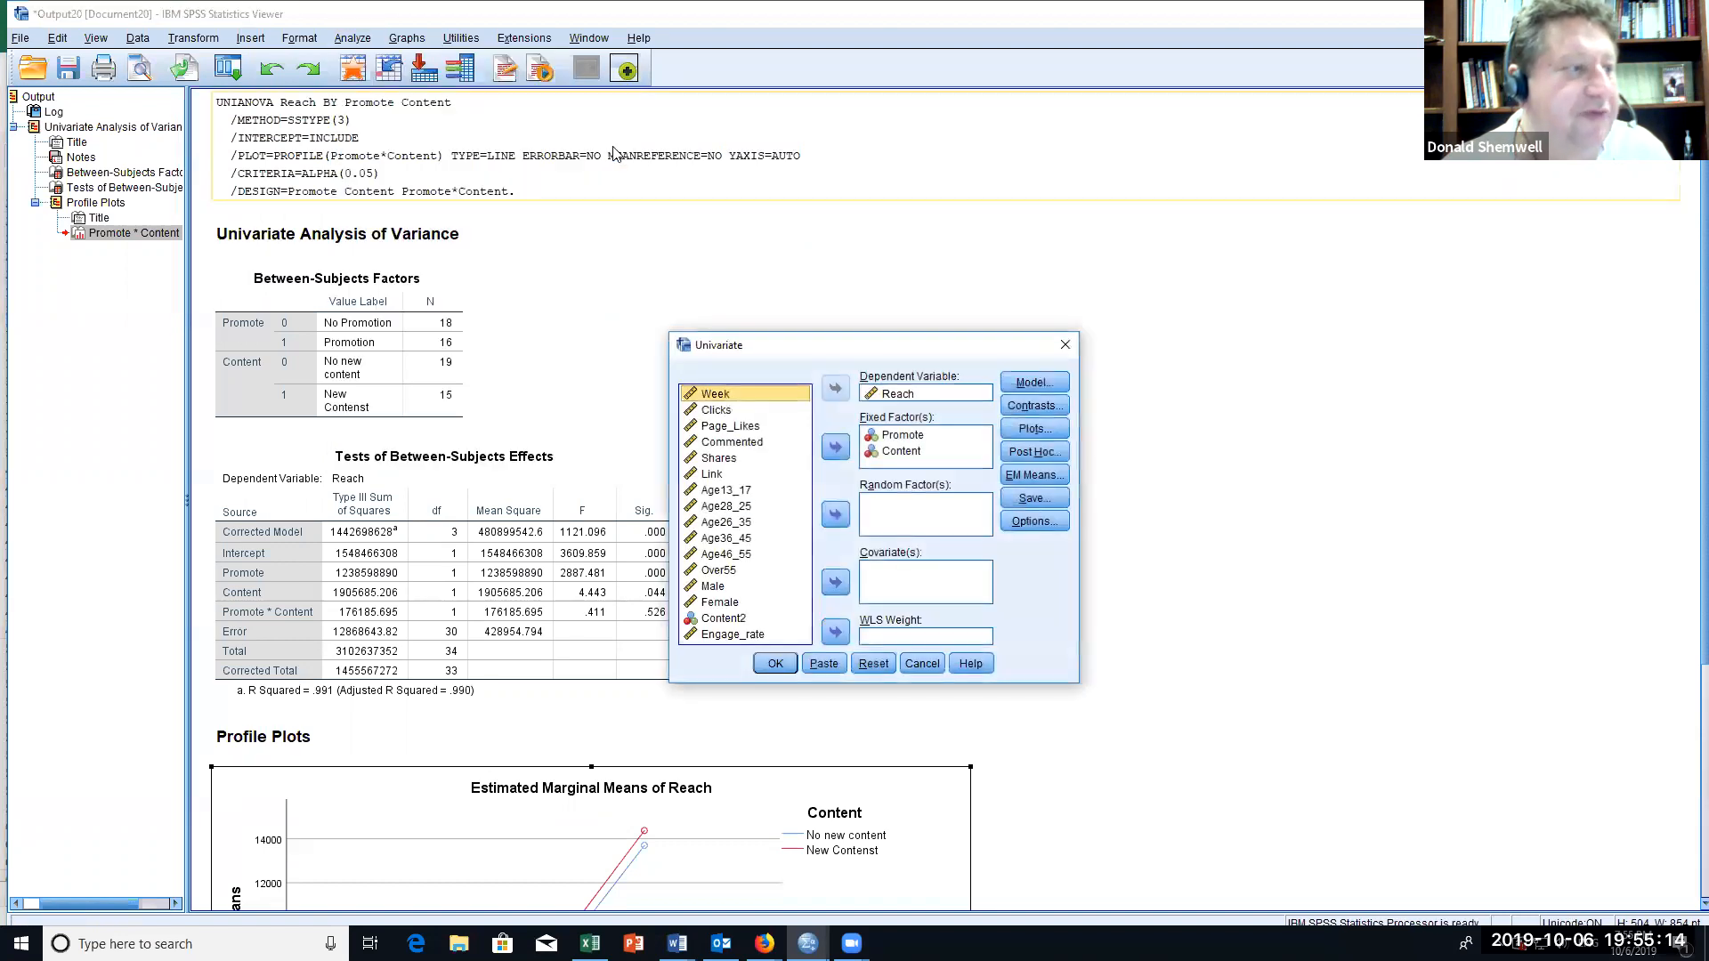
click(895, 393)
click(835, 389)
drag(804, 454, 812, 579)
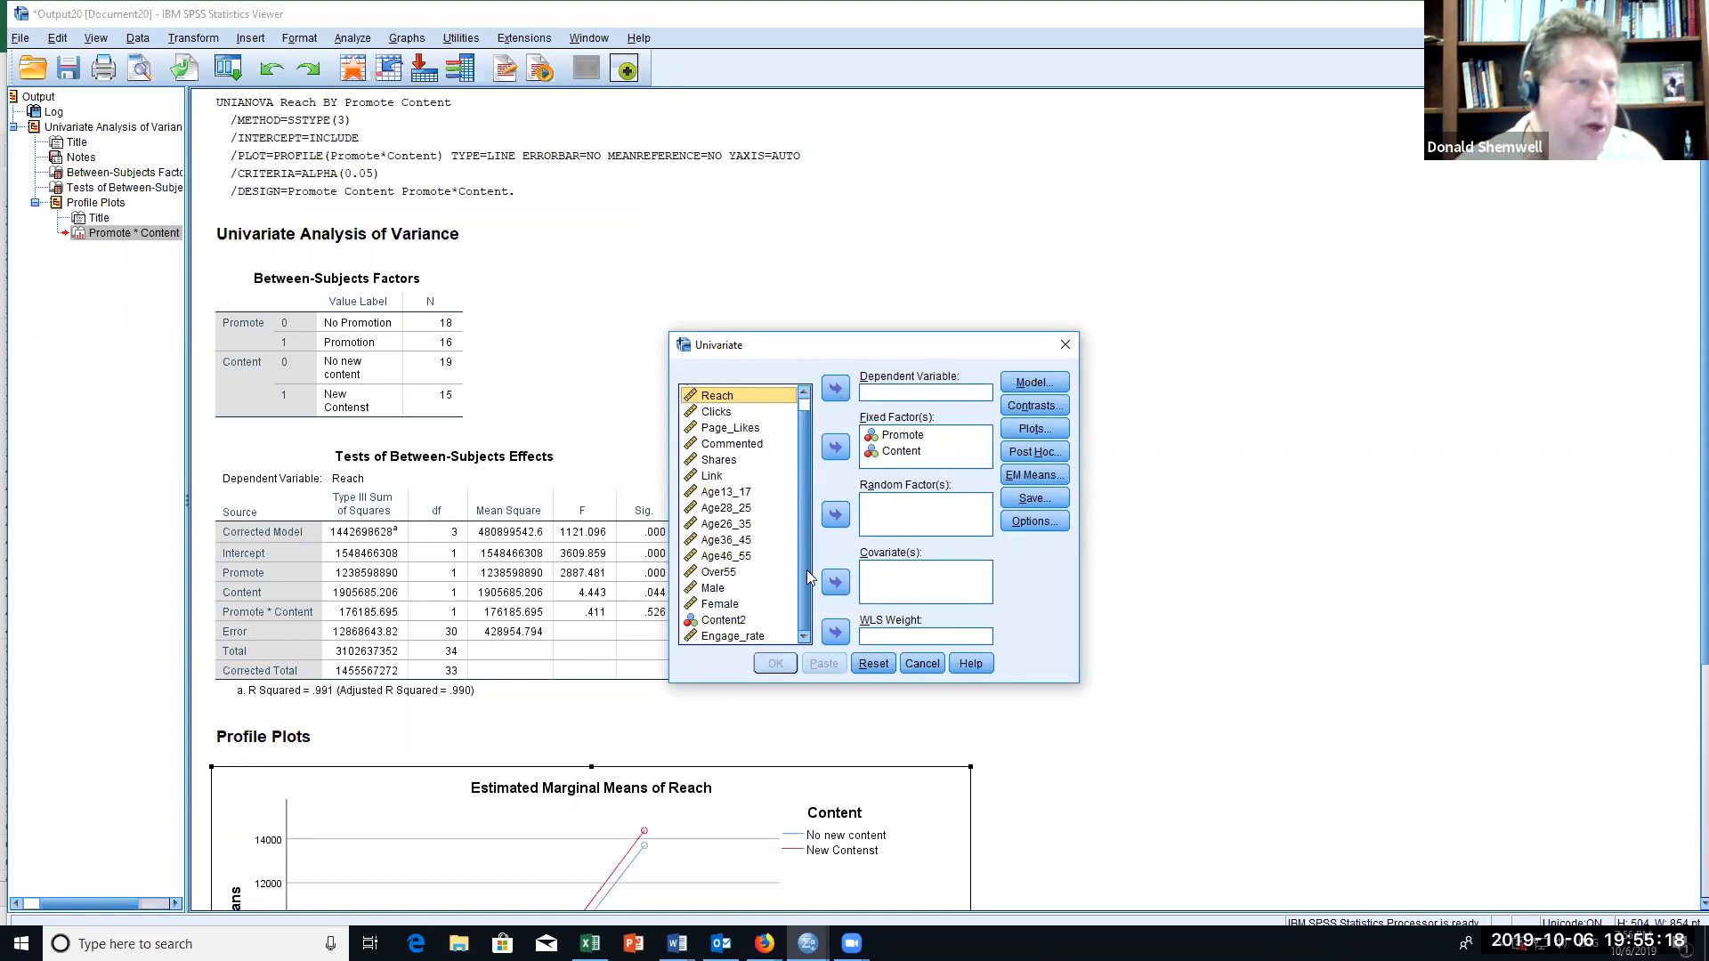
click(733, 637)
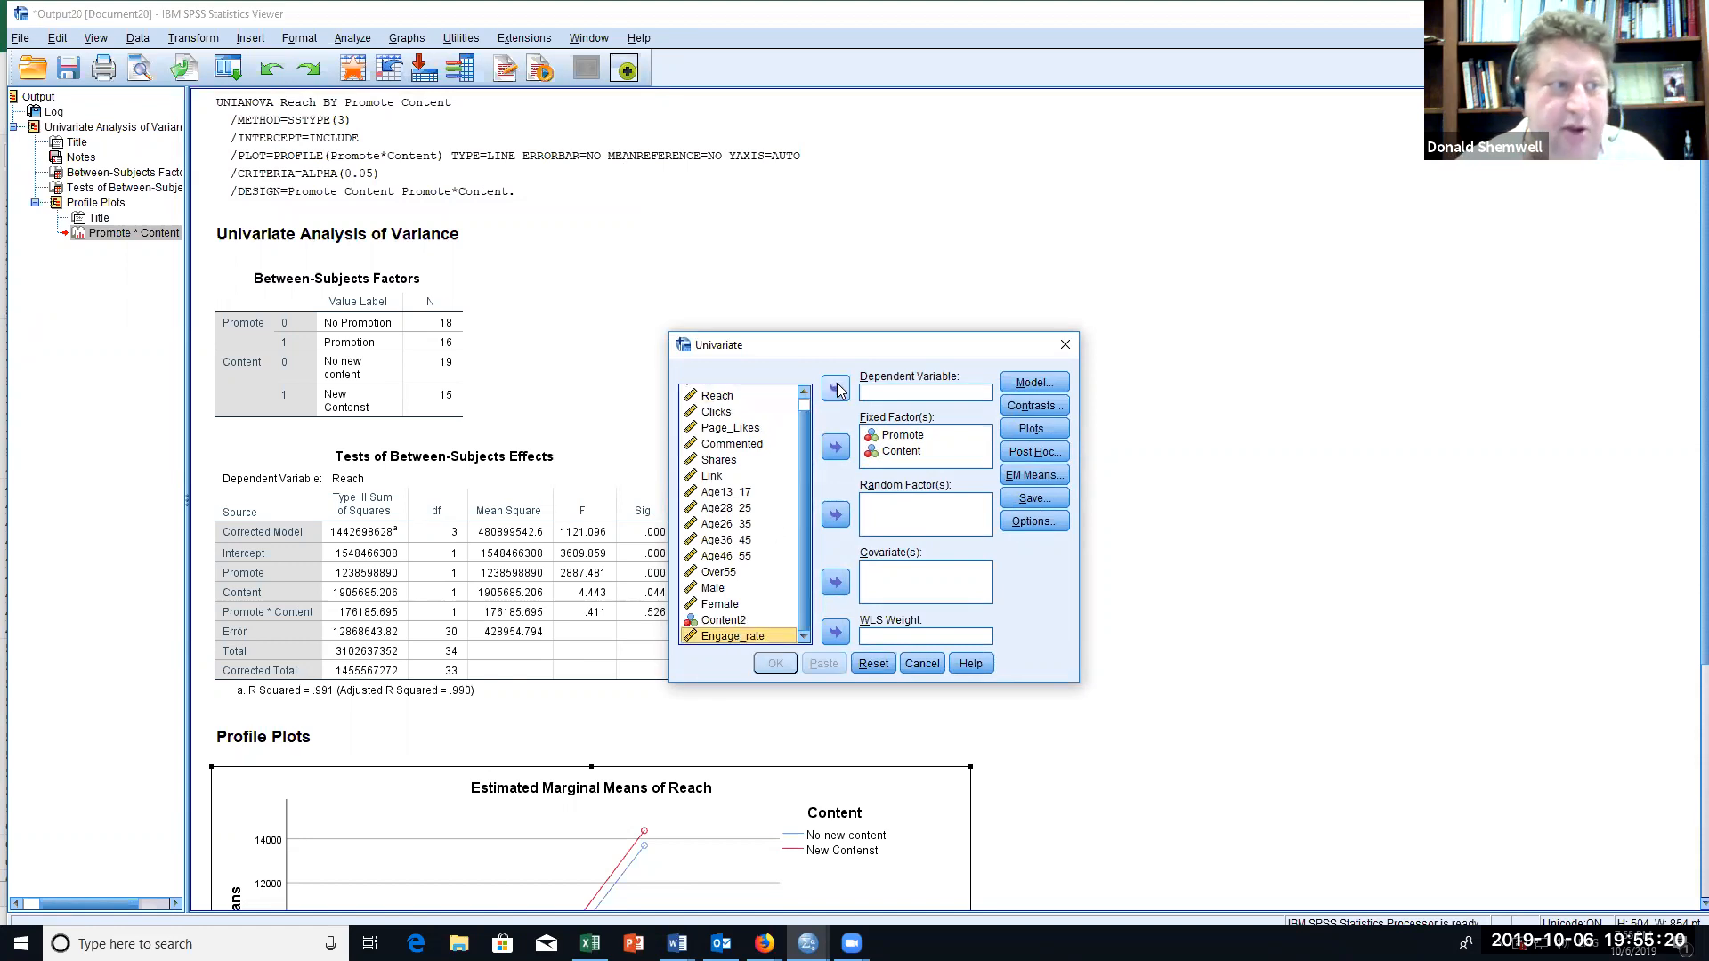
click(836, 389)
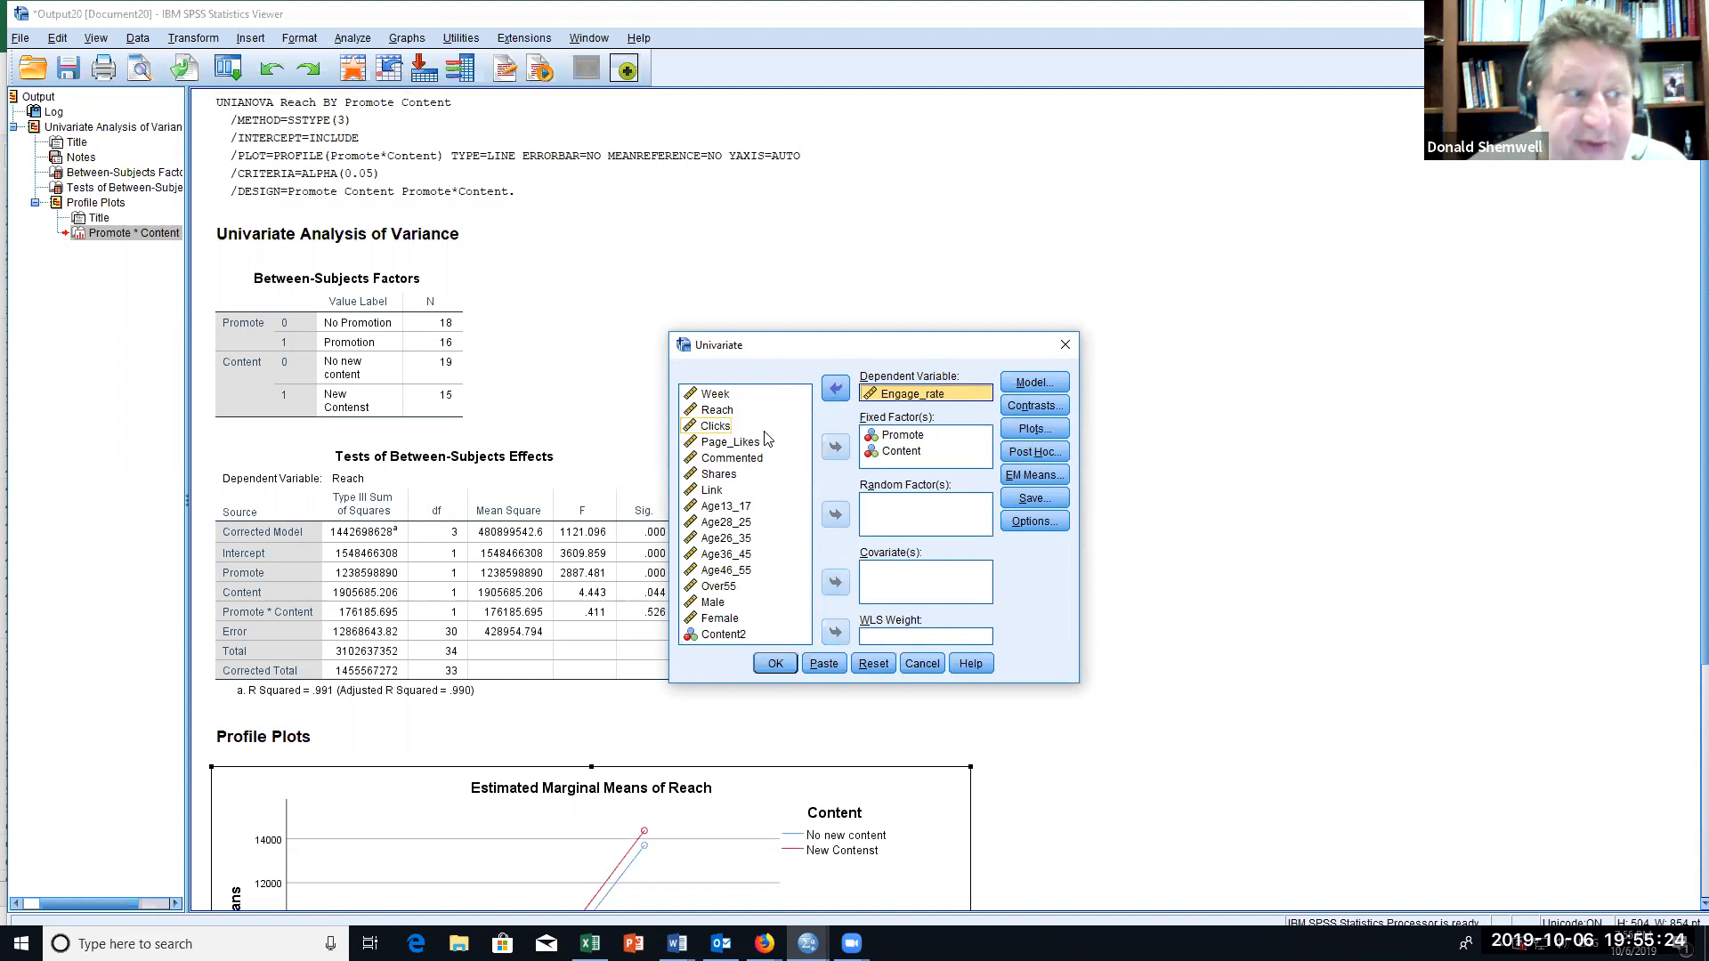
Step: Check that the Promote*Content profile plot is still requested and run the Engage_rate analysis
click(1035, 430)
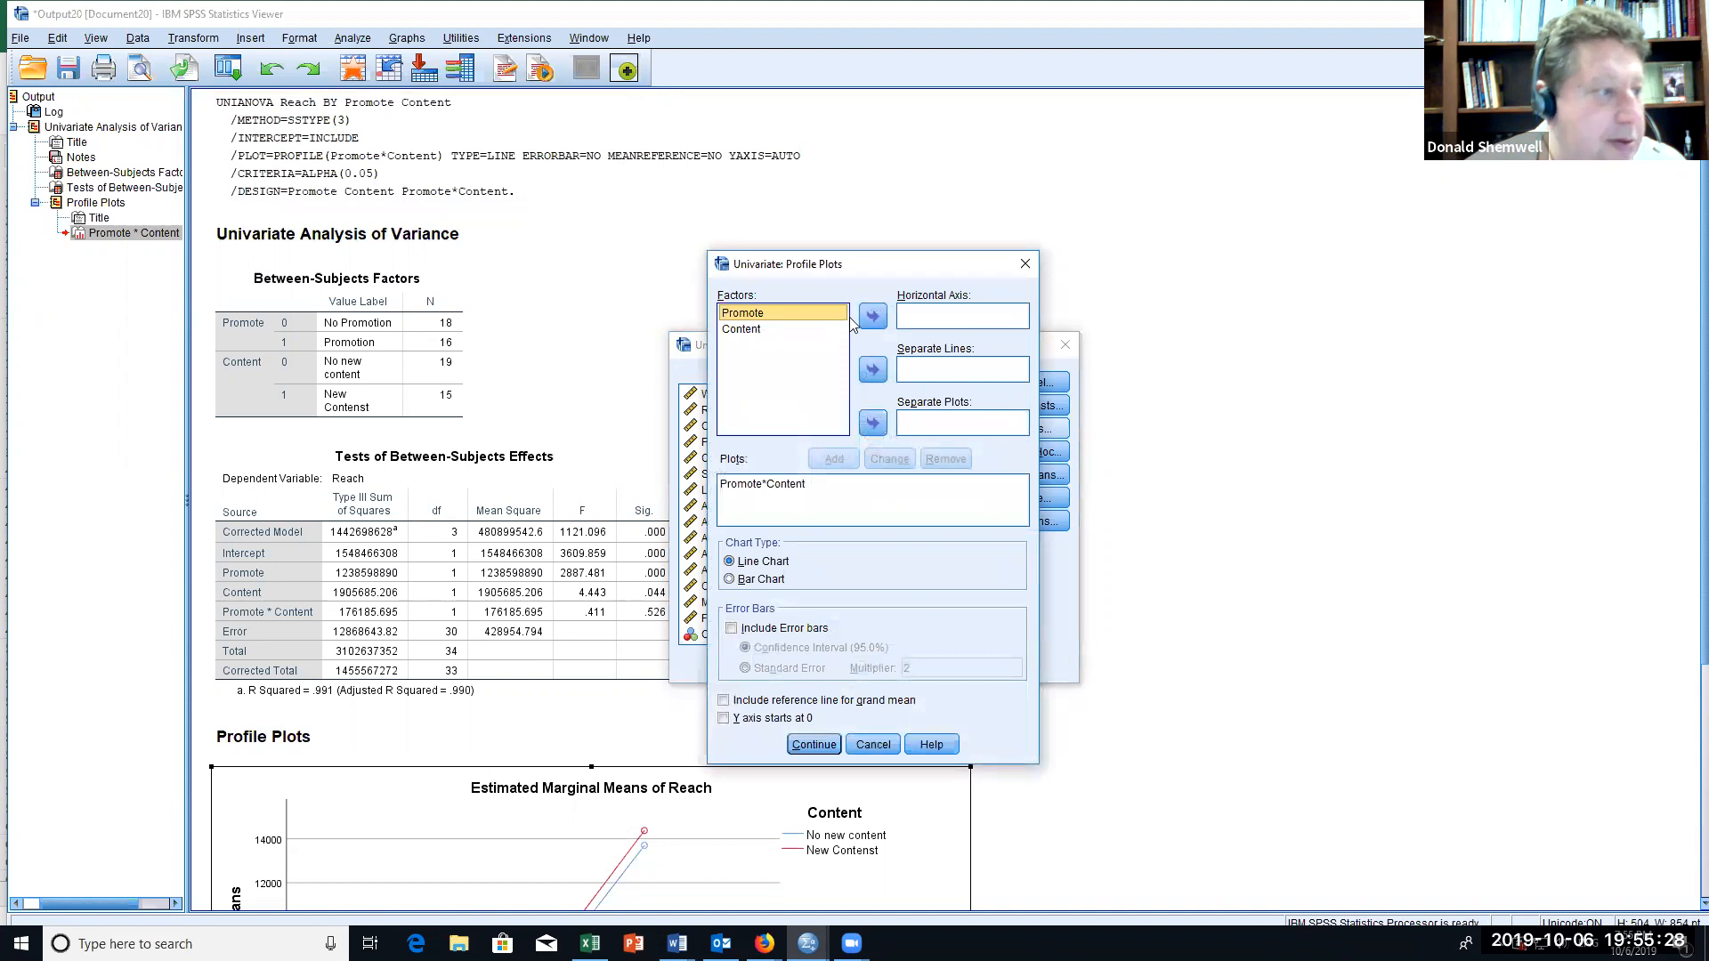
click(812, 746)
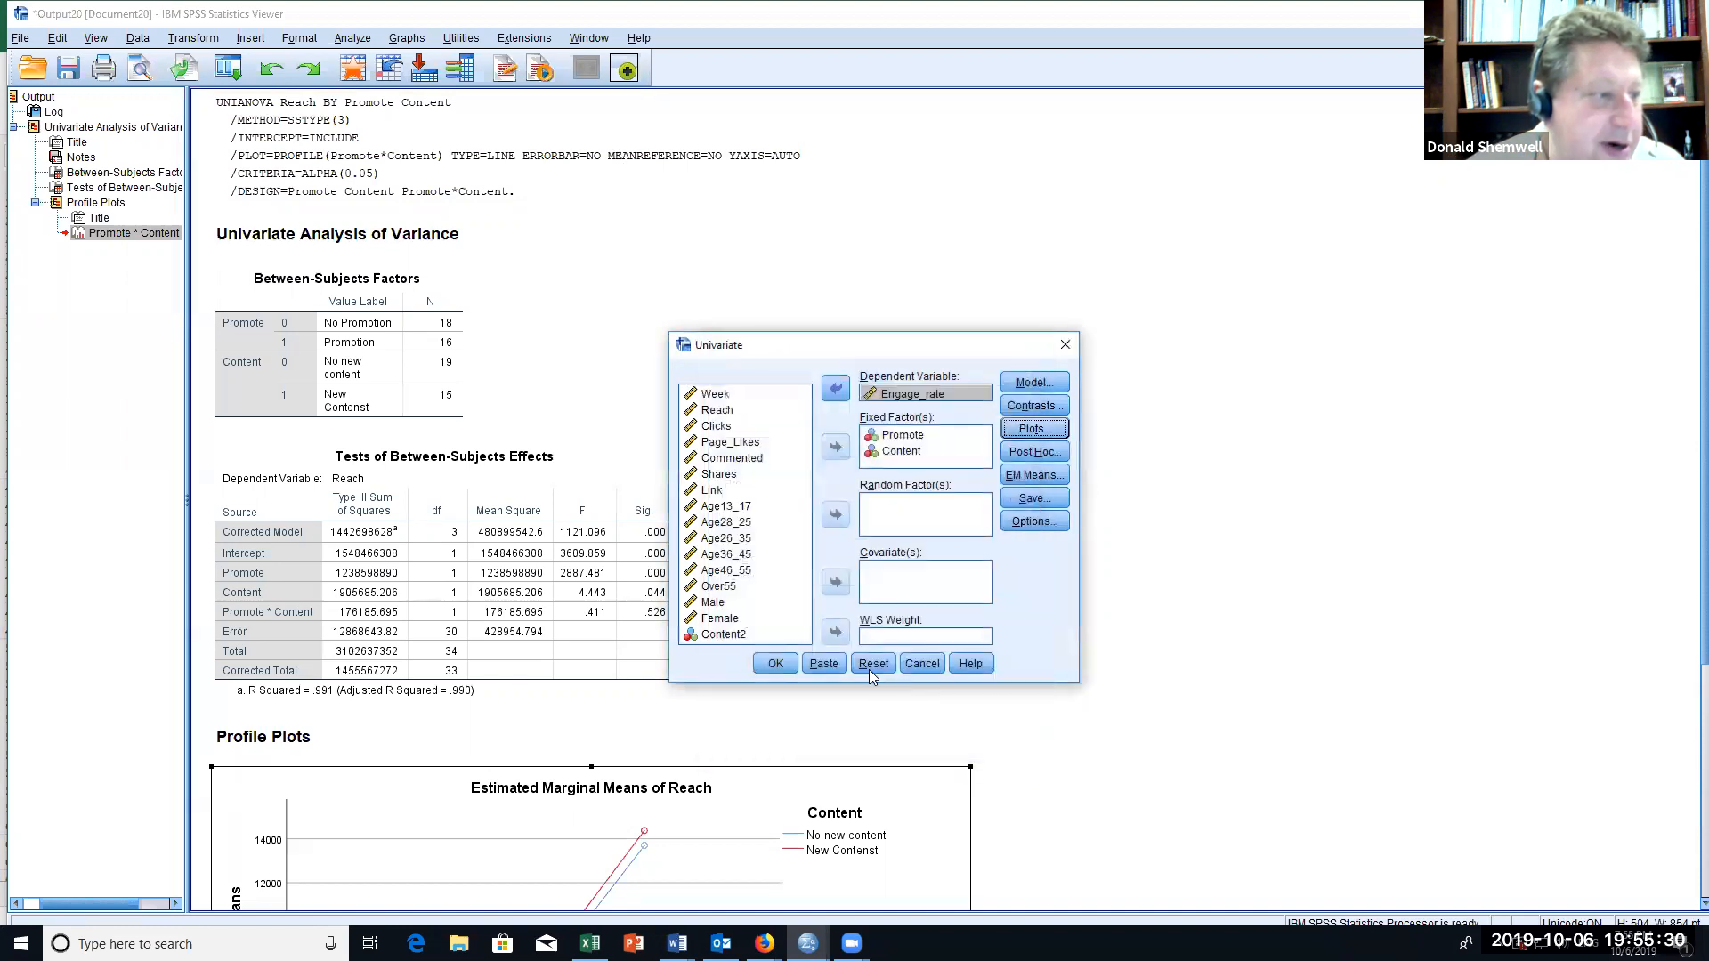
click(780, 662)
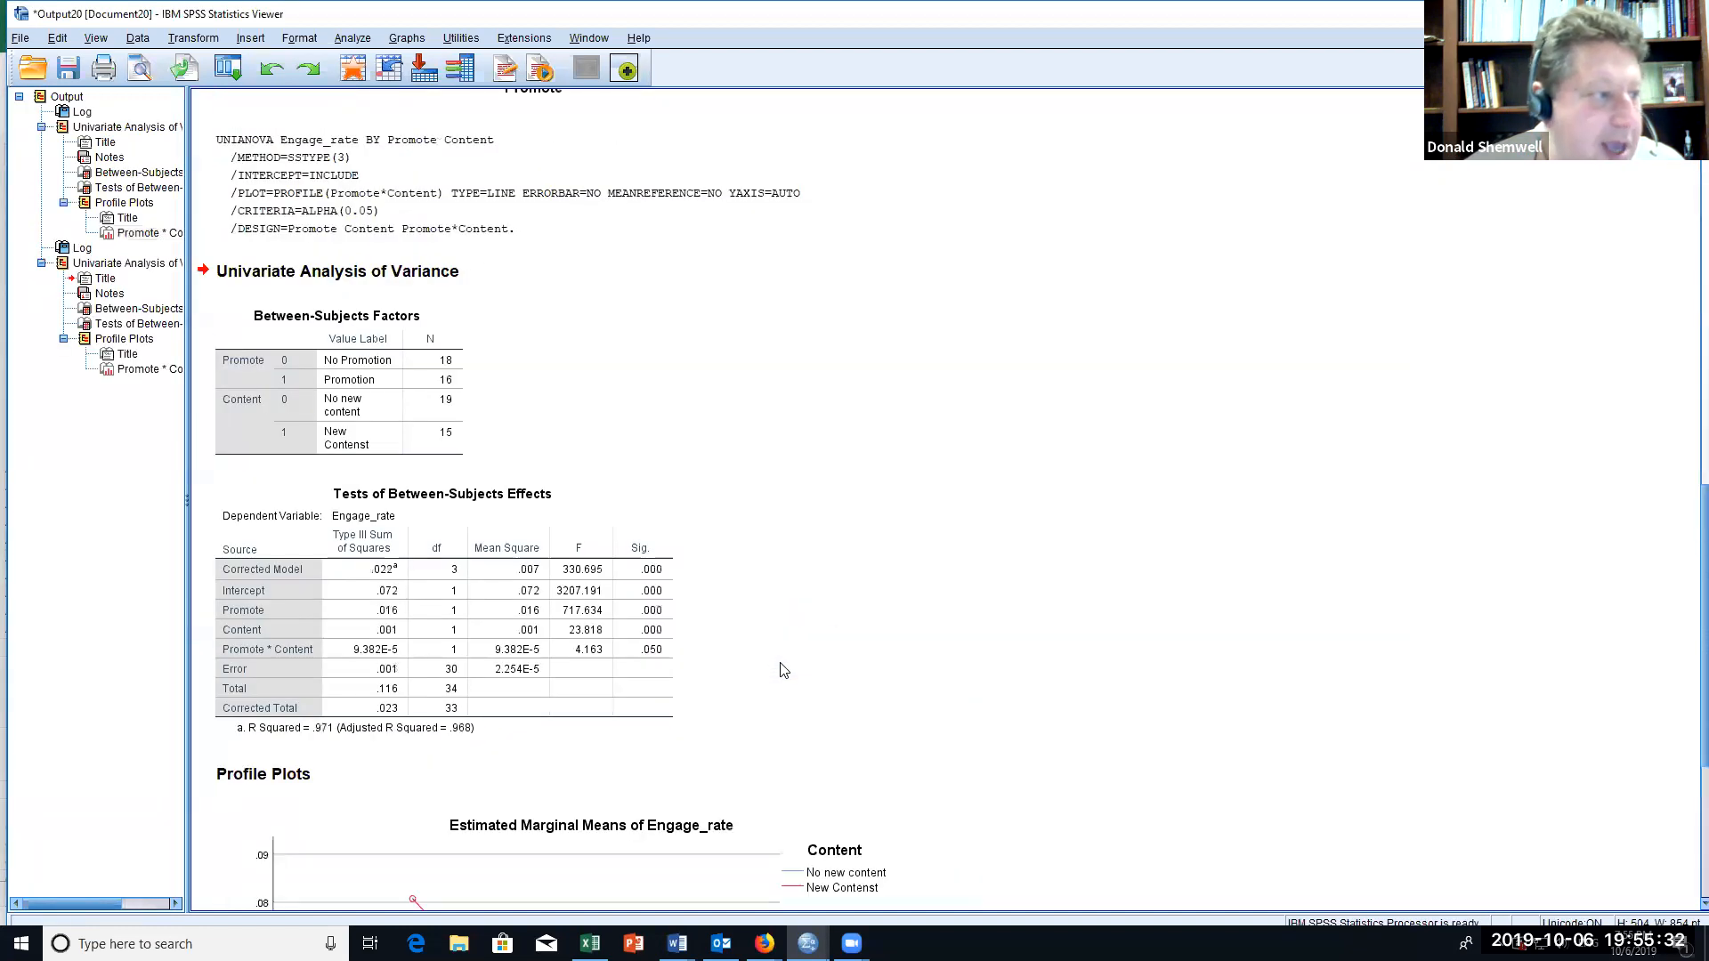
Step: Examine the Engage_rate between-subjects effects table and the Promote by Content profile plot
scroll(881, 493, down, 5)
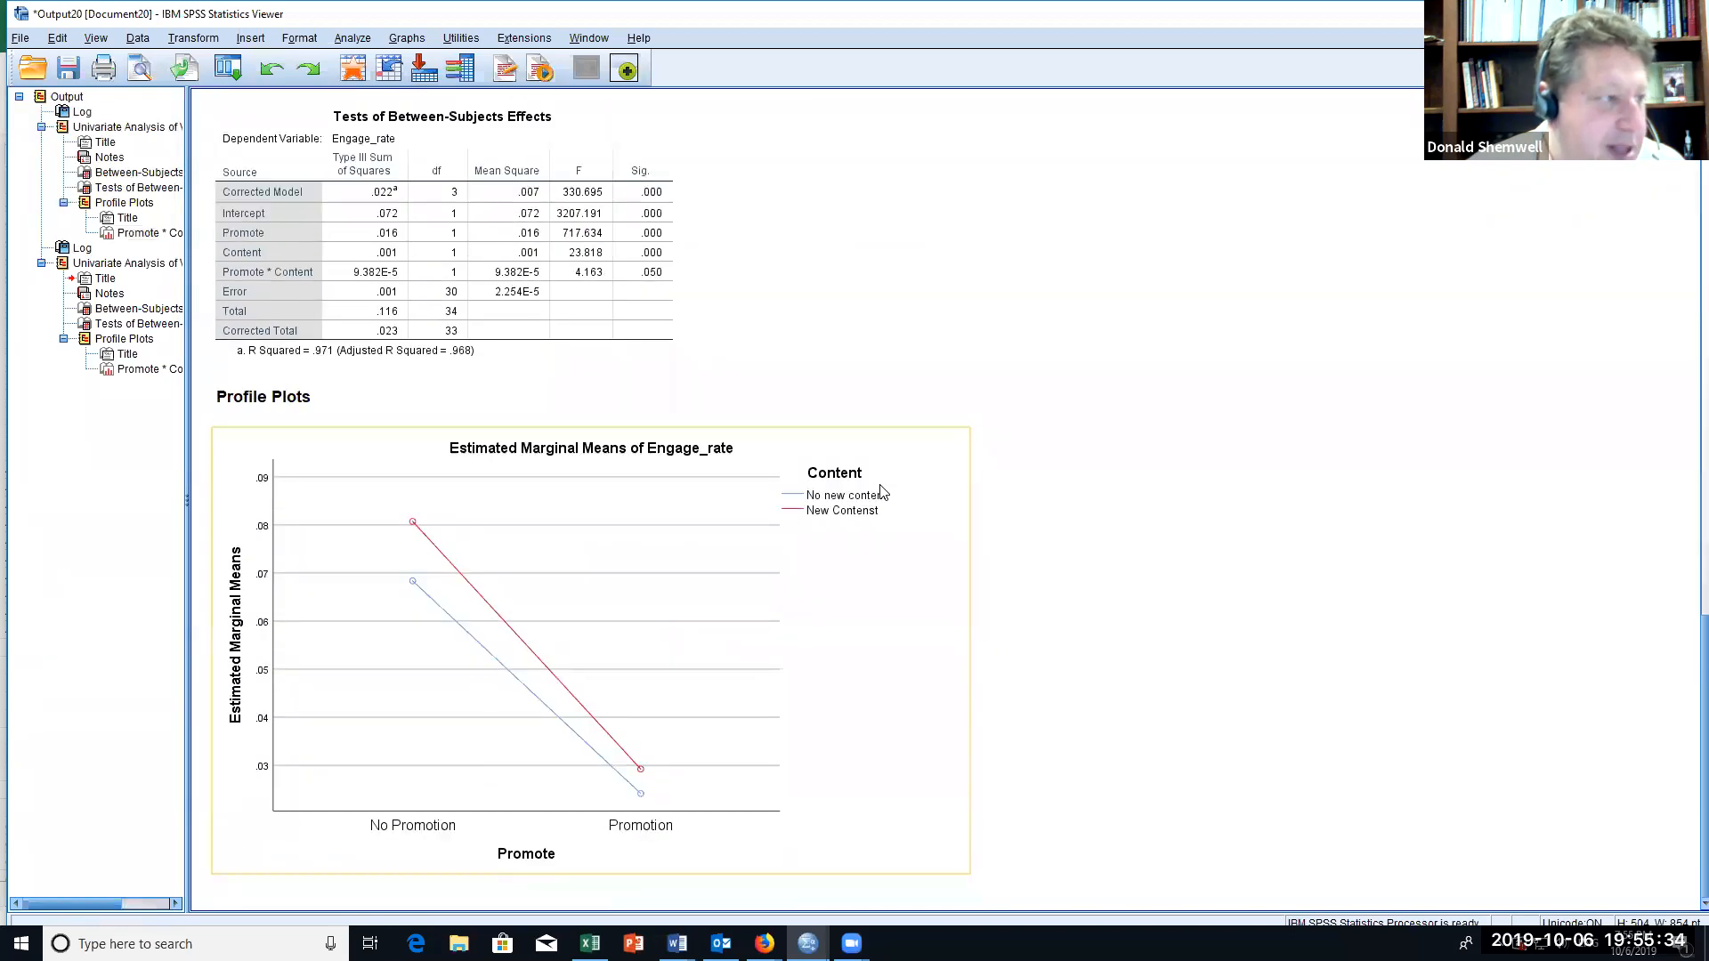
scroll(895, 519, up, 3)
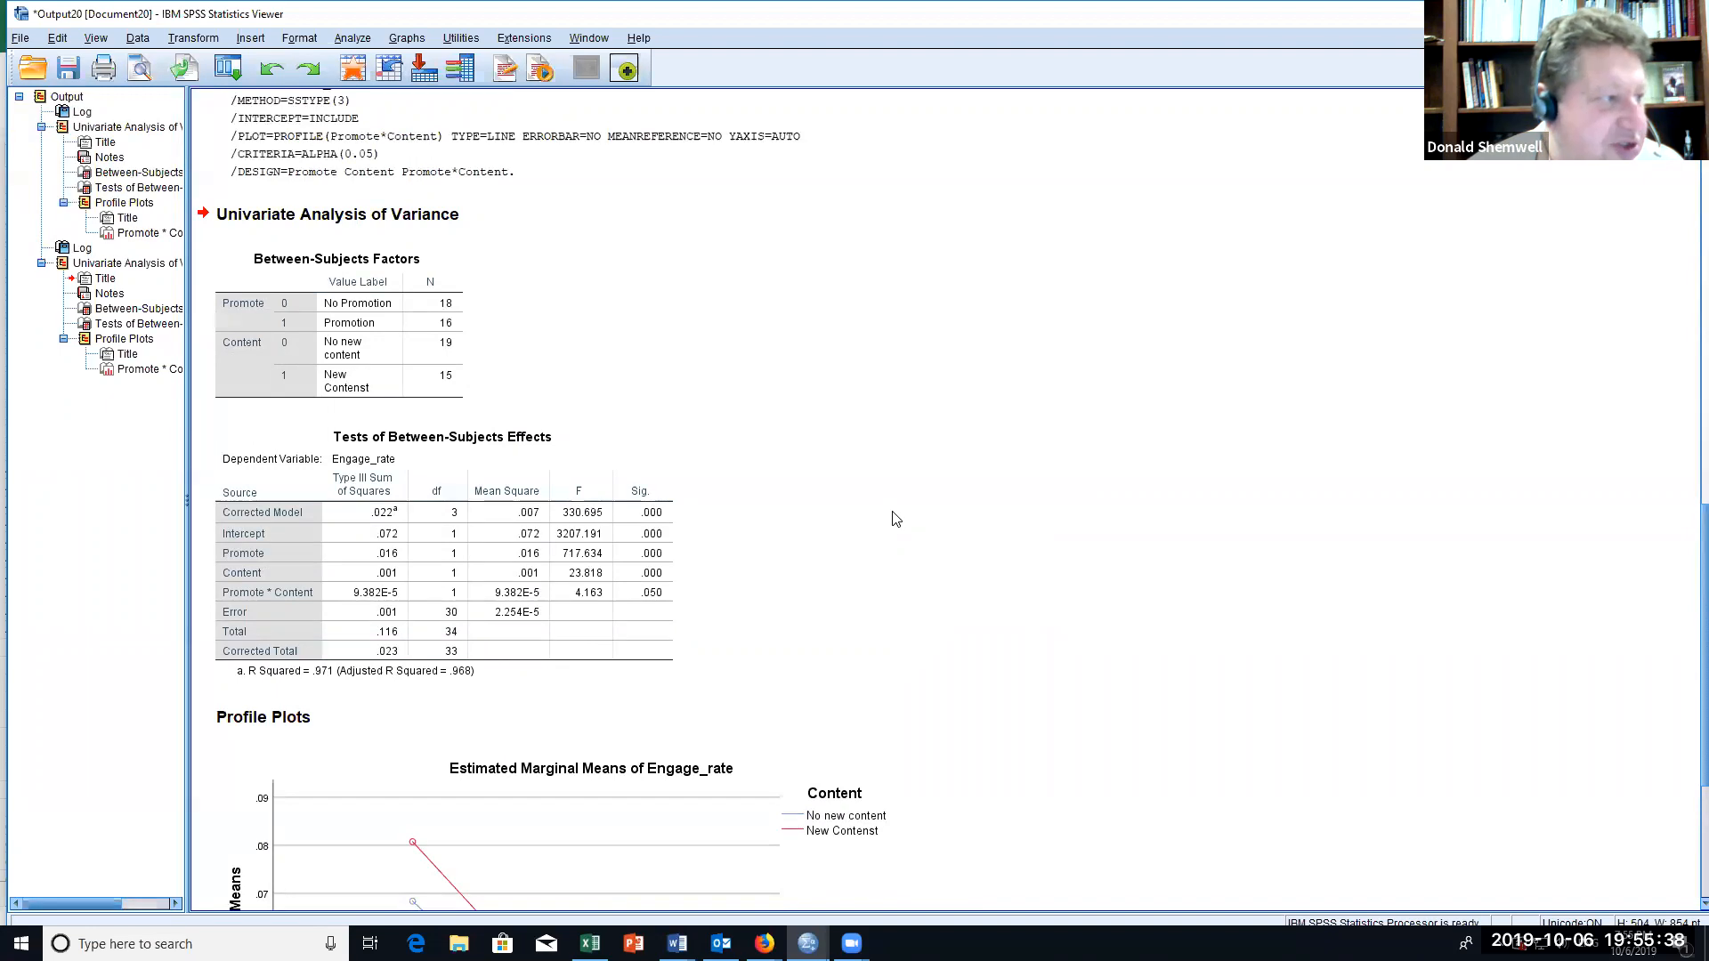
click(403, 505)
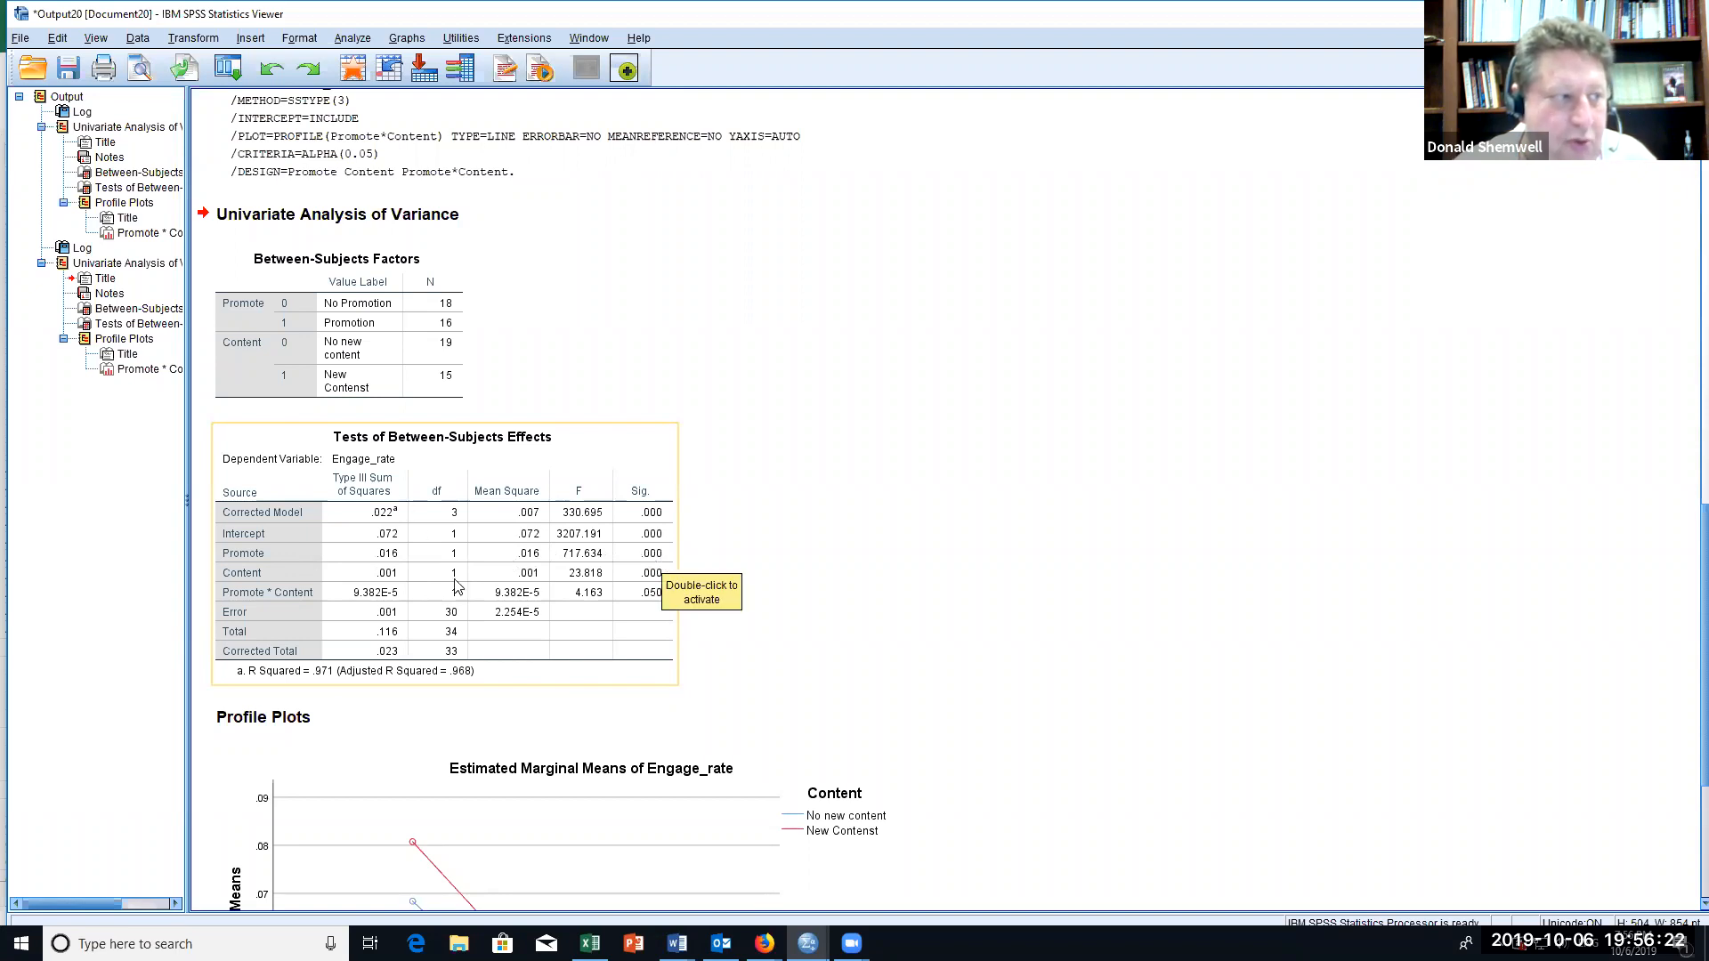
click(898, 598)
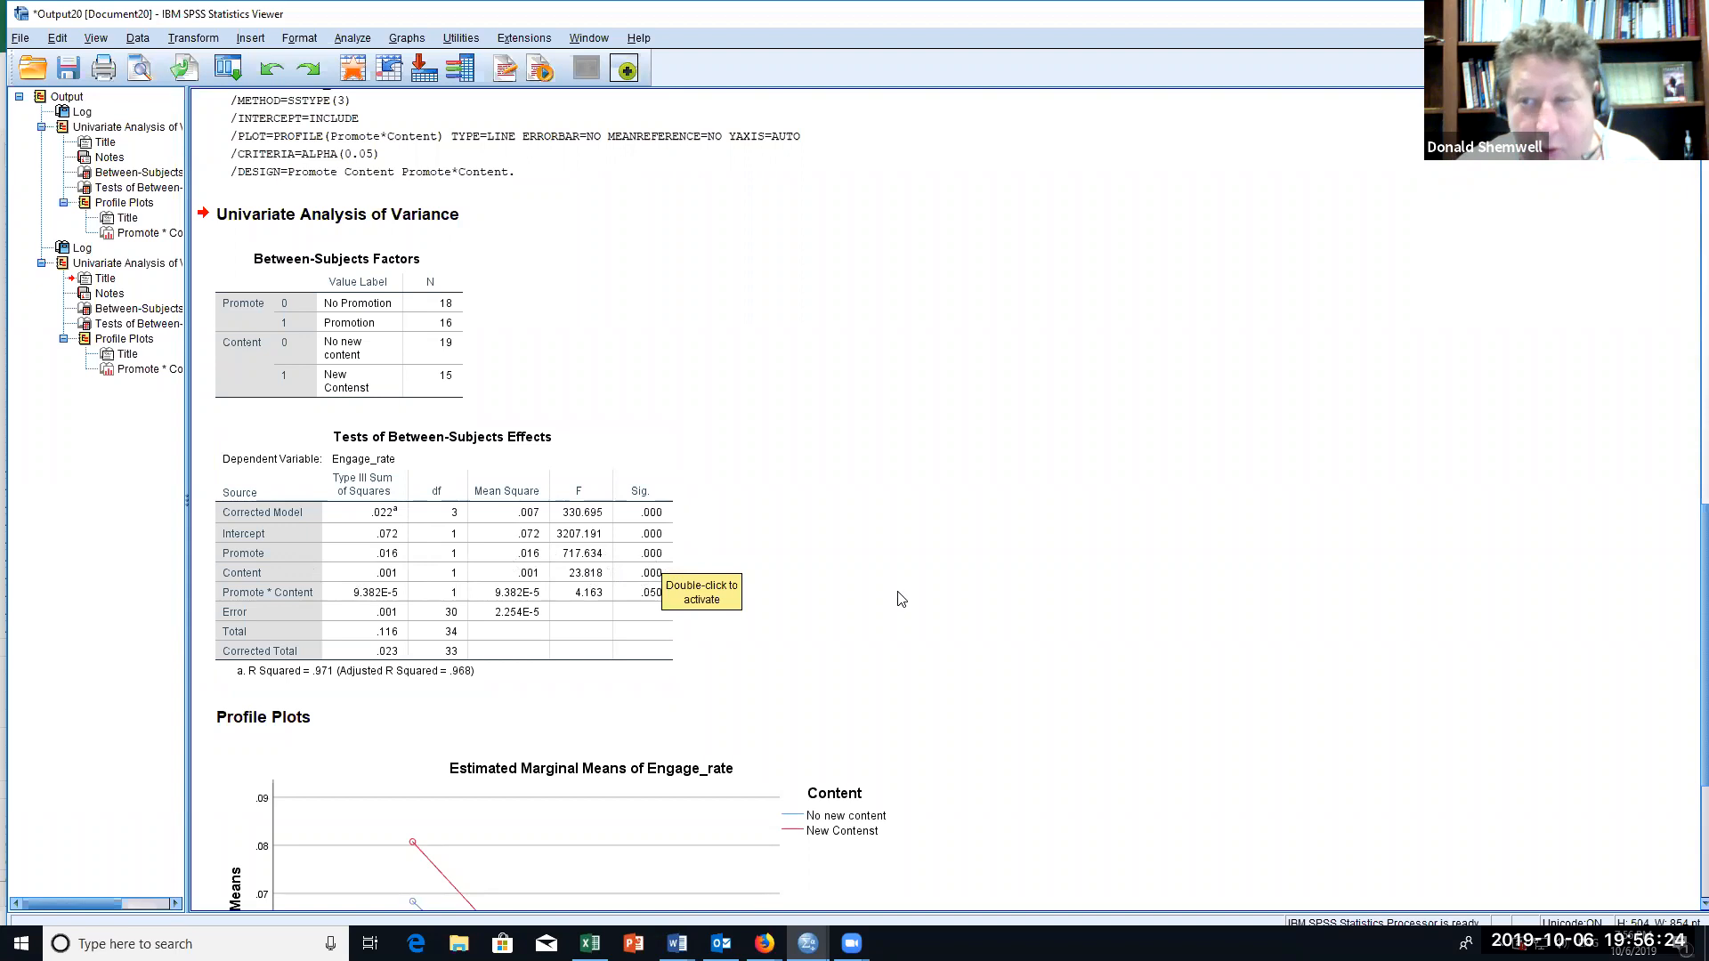
scroll(898, 598, down, 5)
scroll(809, 688, down, 2)
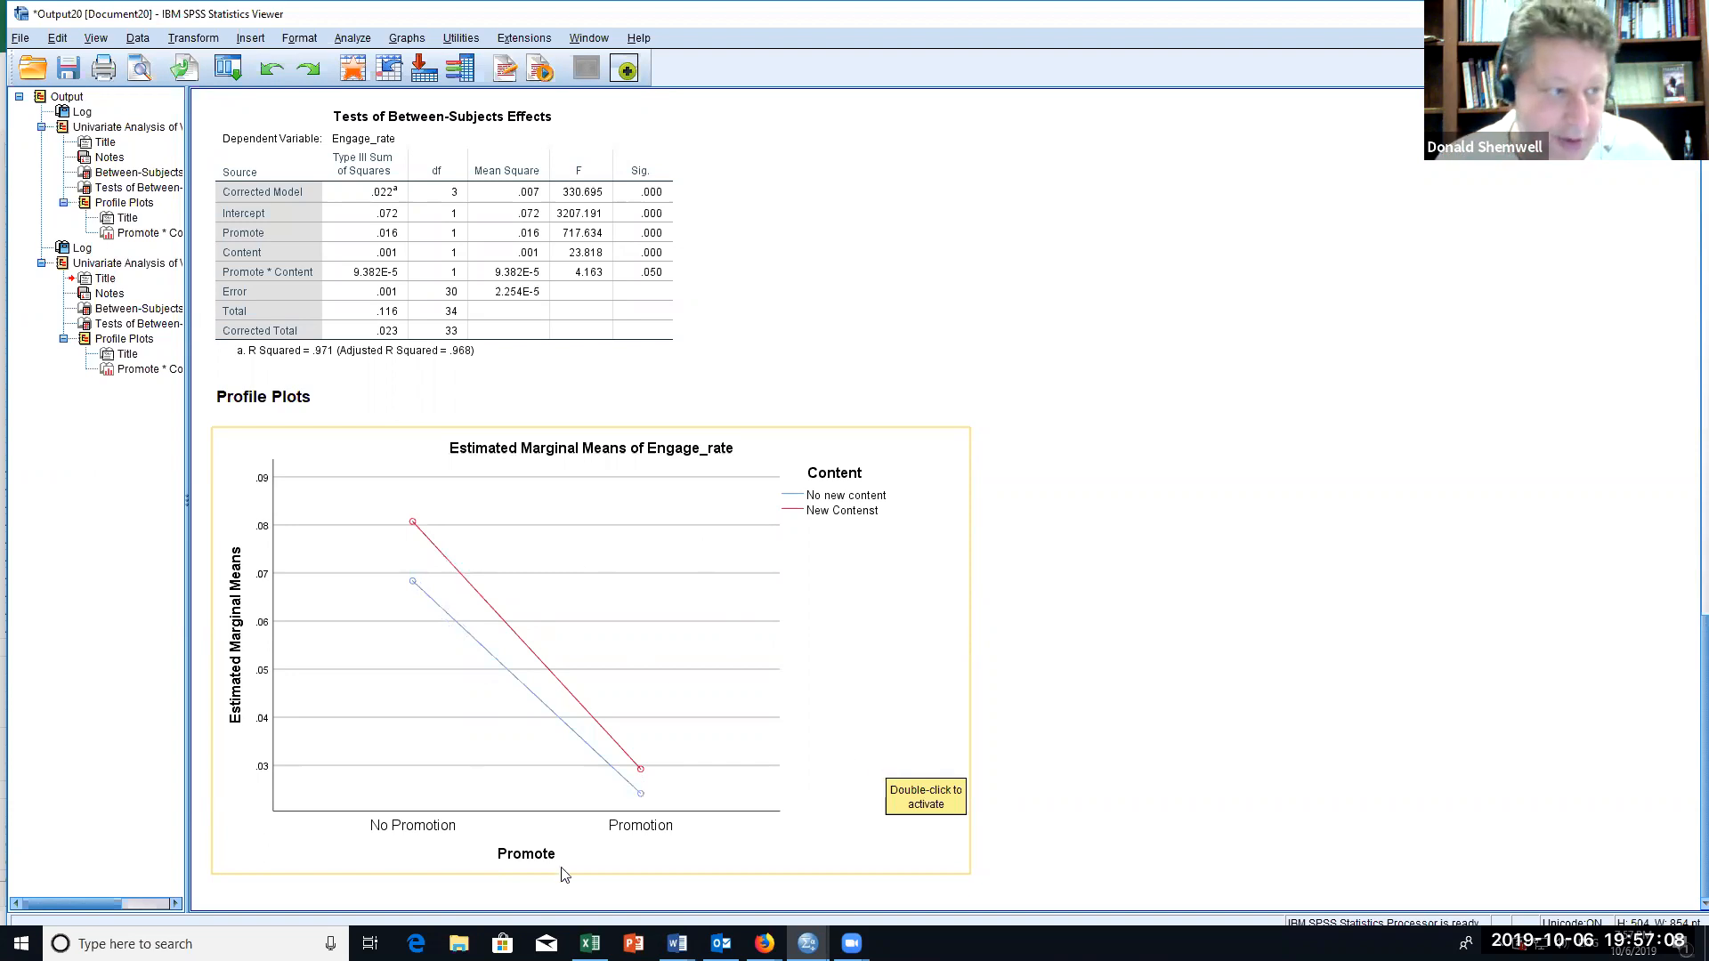
click(531, 308)
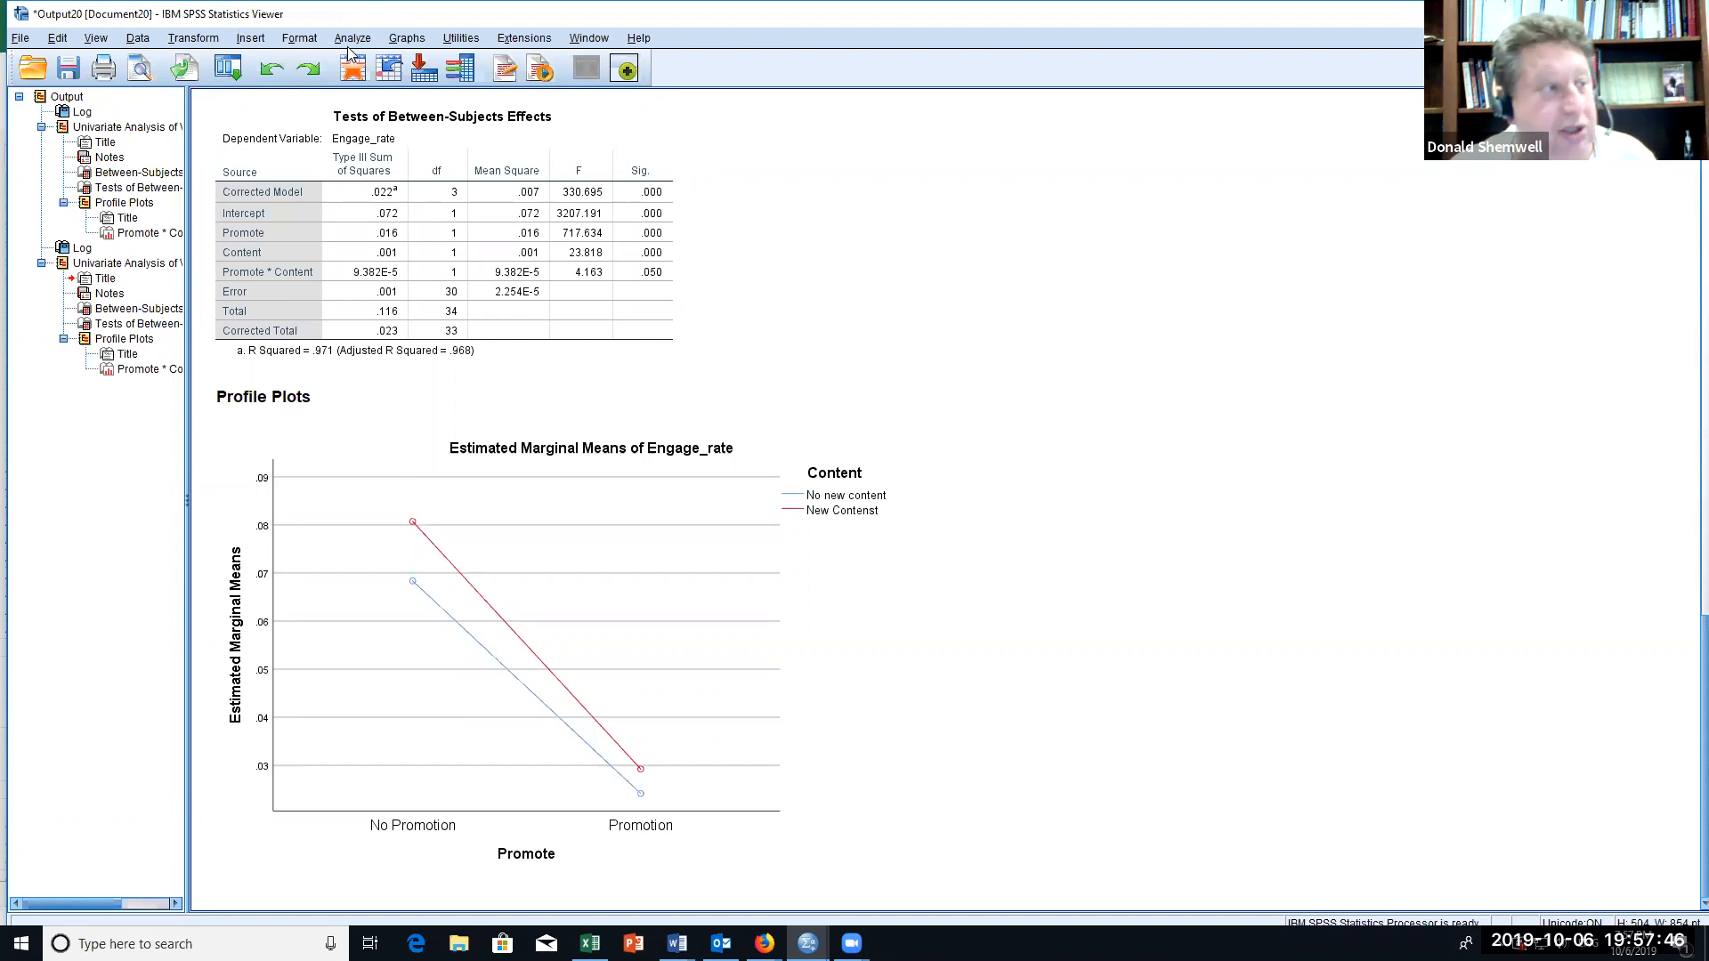
Step: Set up a linear regression with Engage_rate as the dependent variable
click(353, 38)
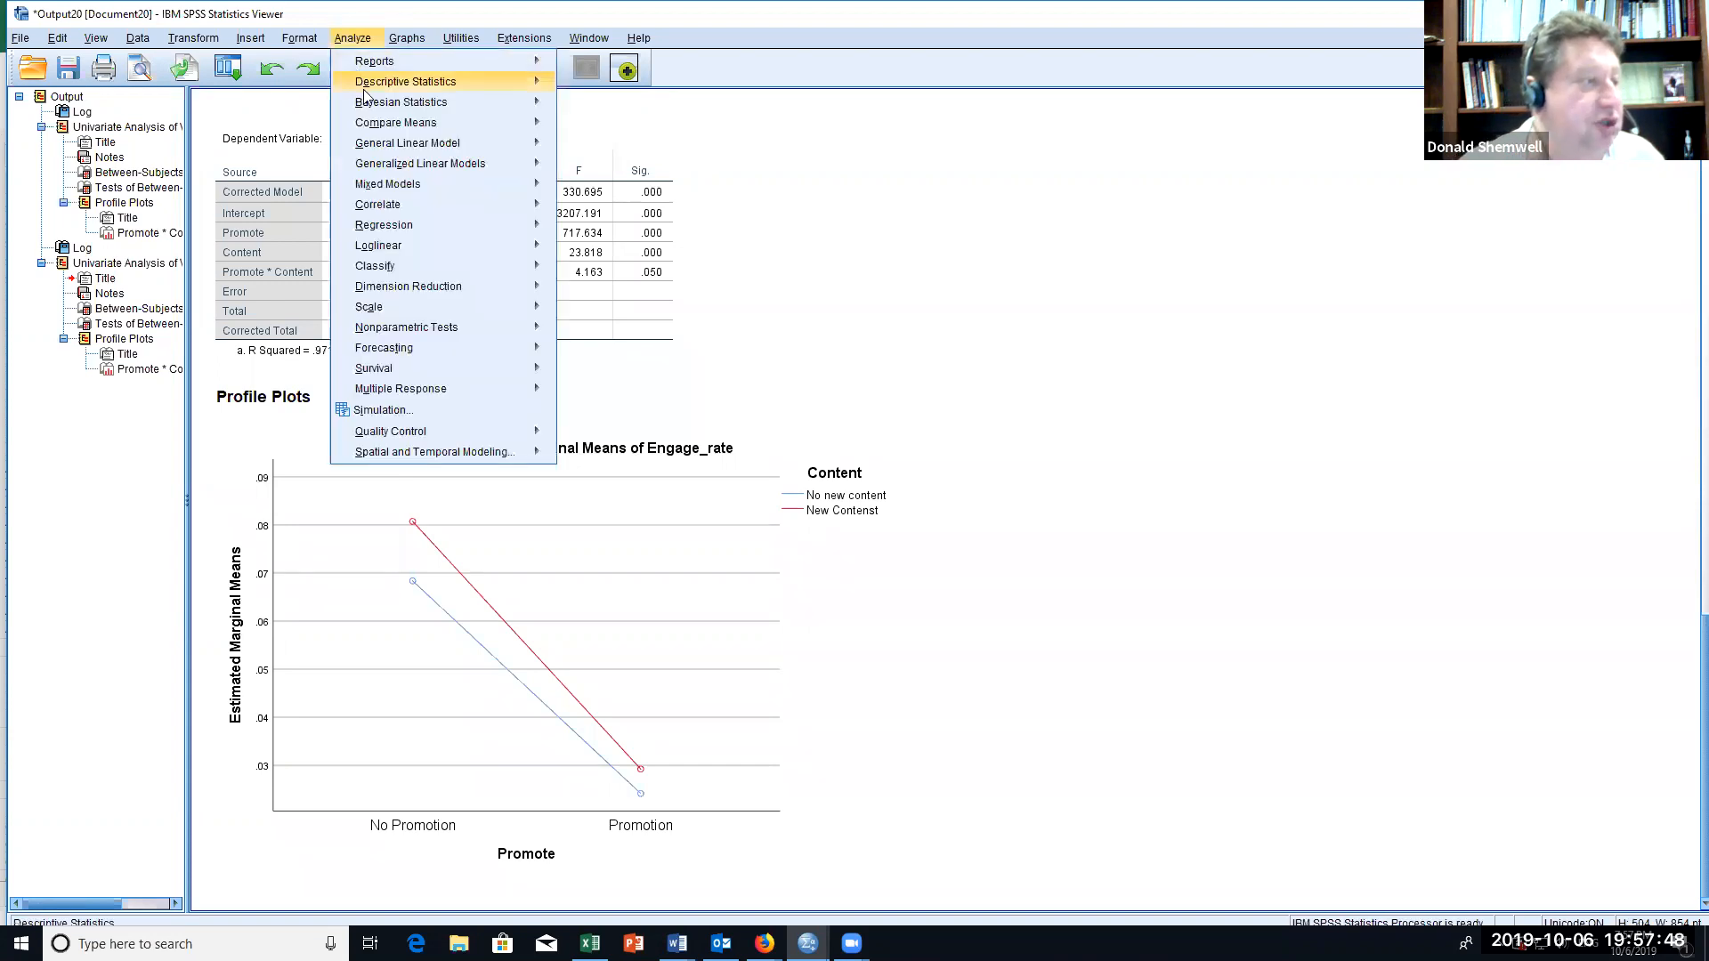
mouse_move(393, 148)
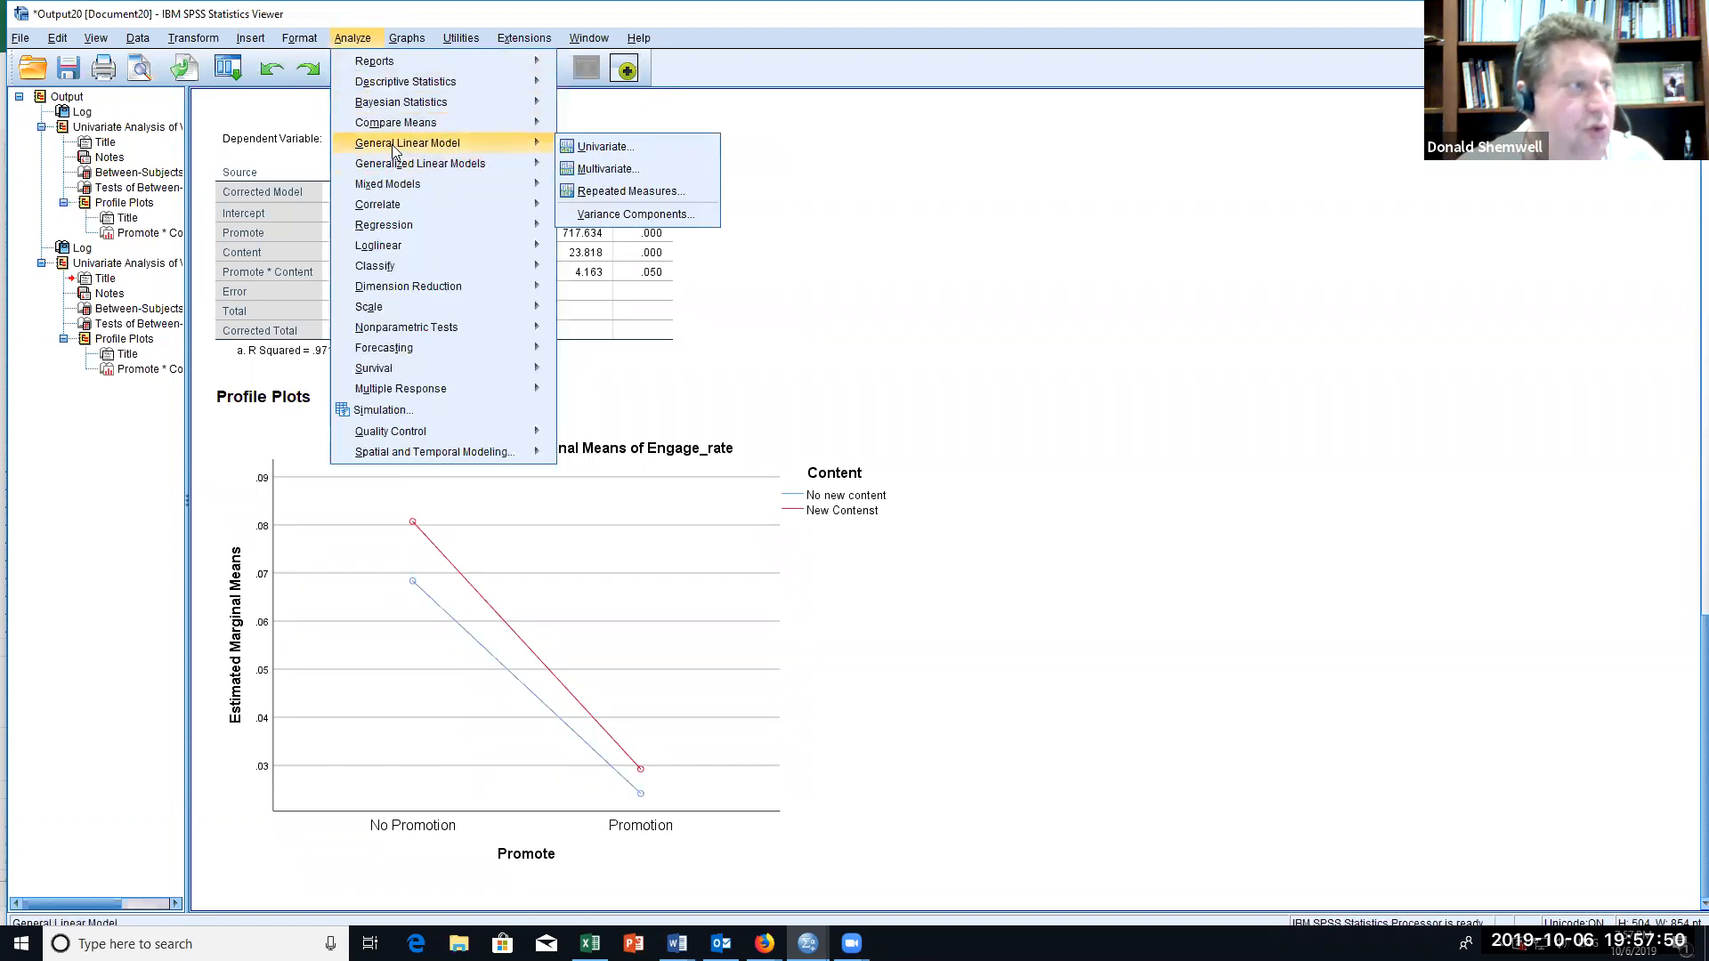
mouse_move(411, 228)
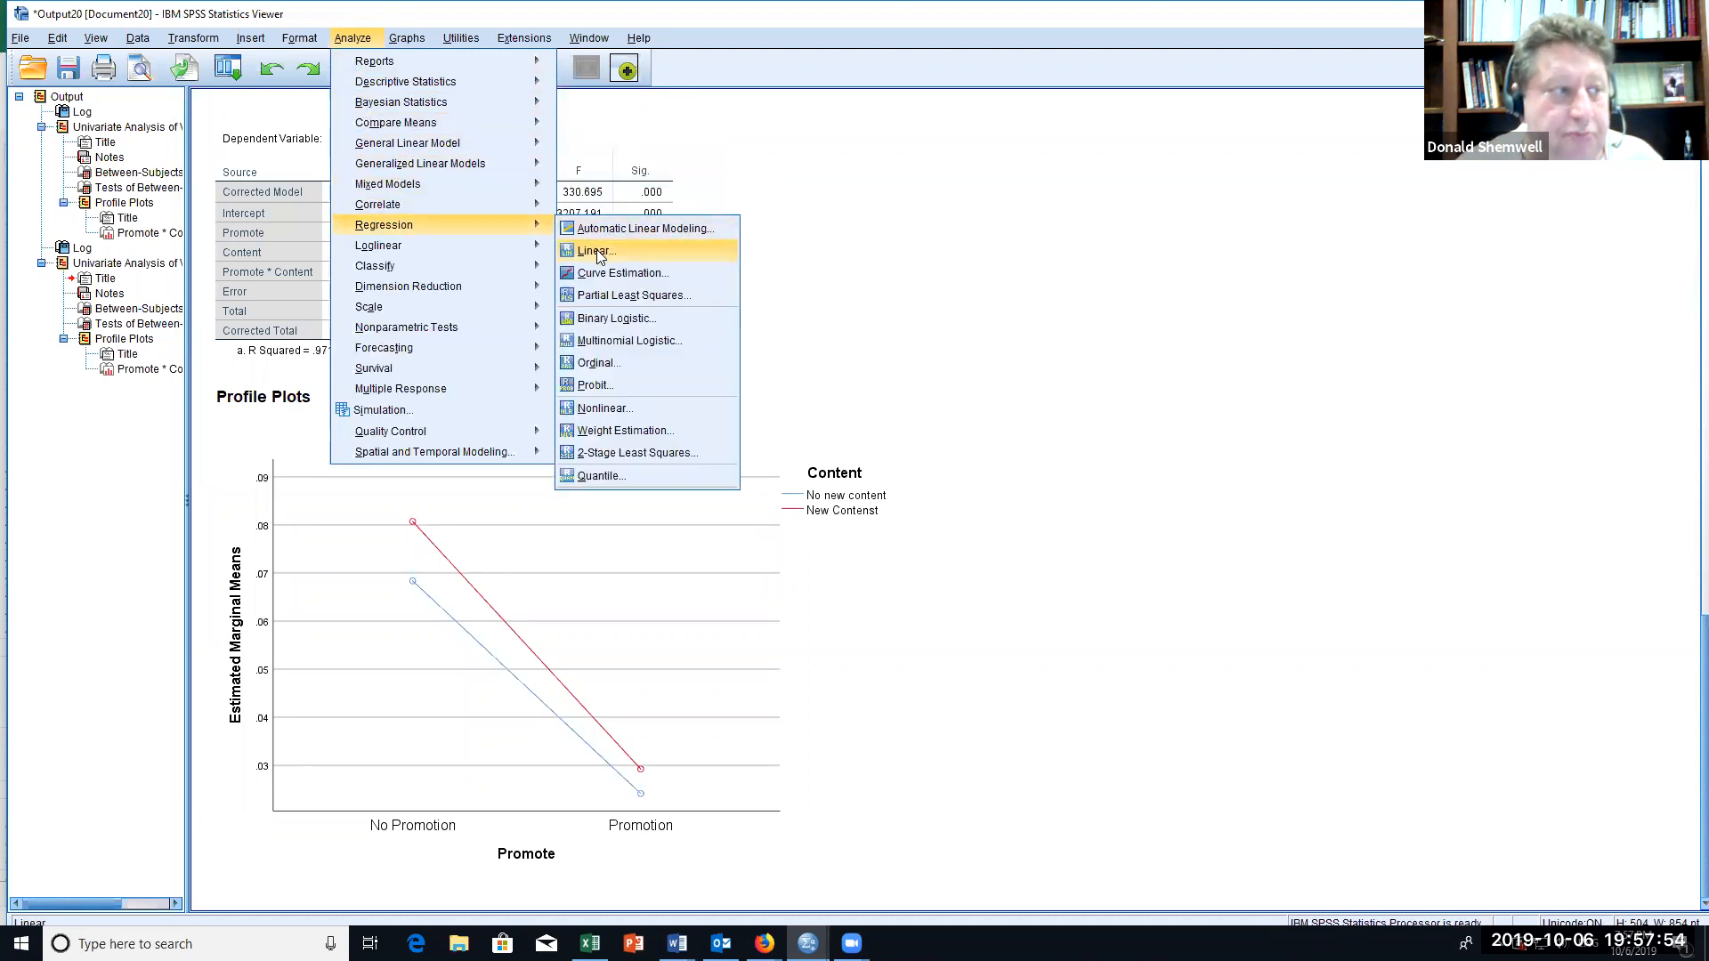
click(596, 252)
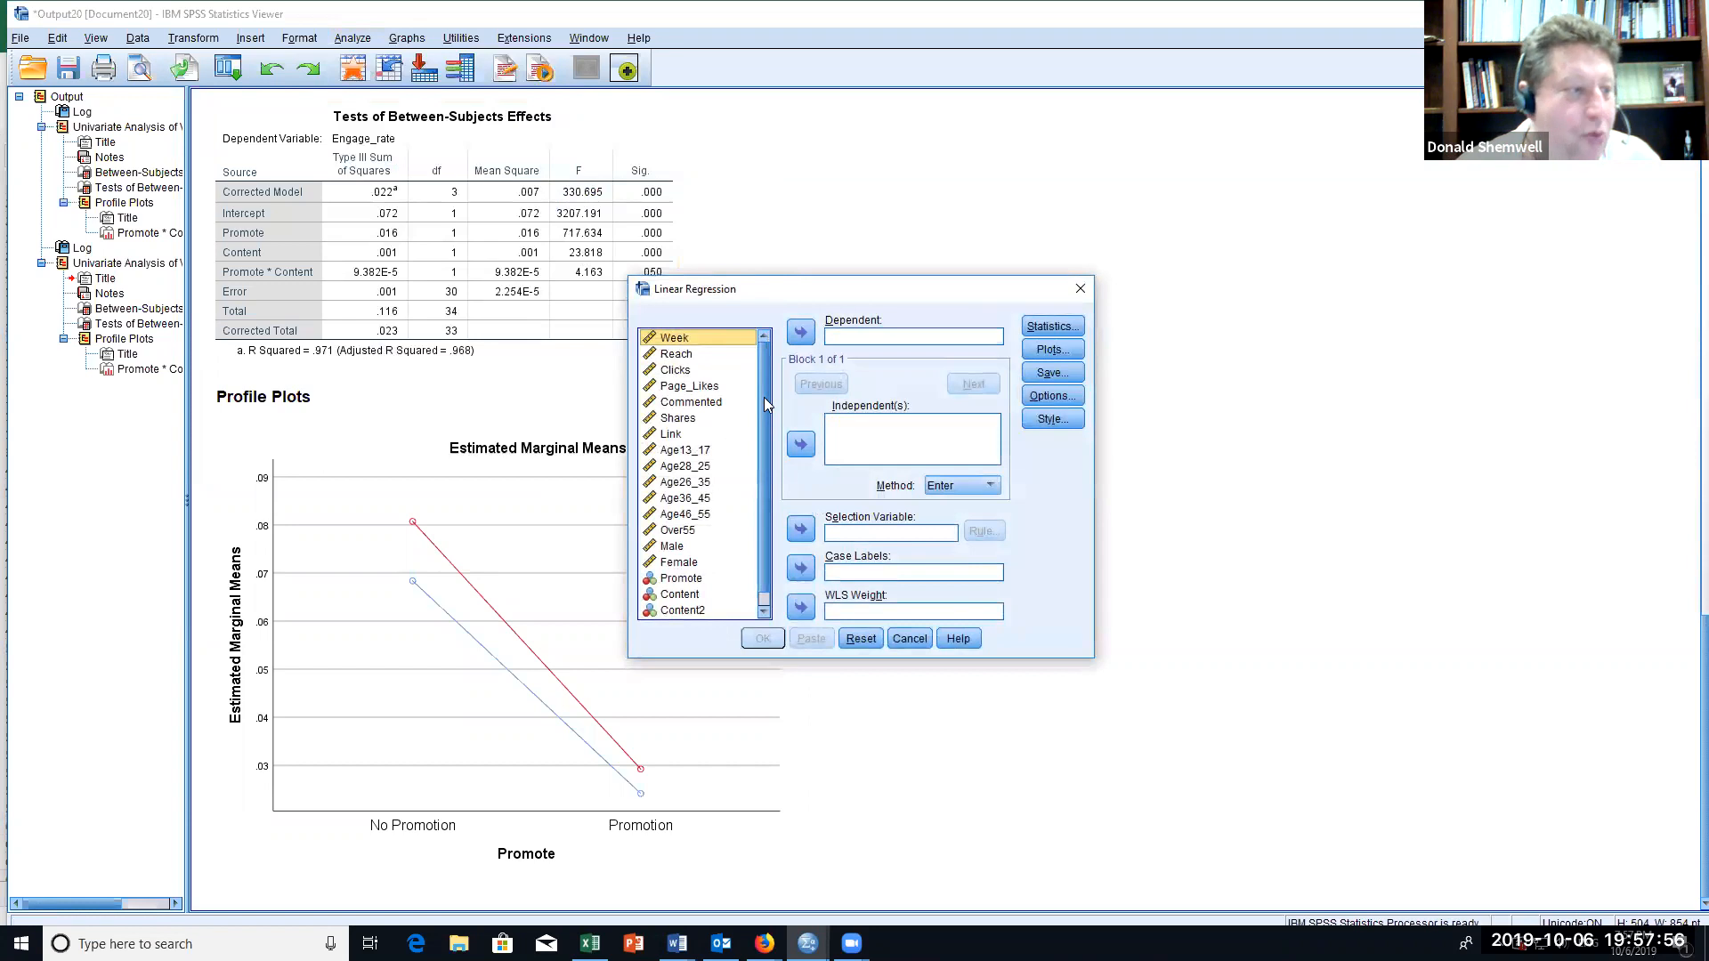
scroll(764, 397, down, 1)
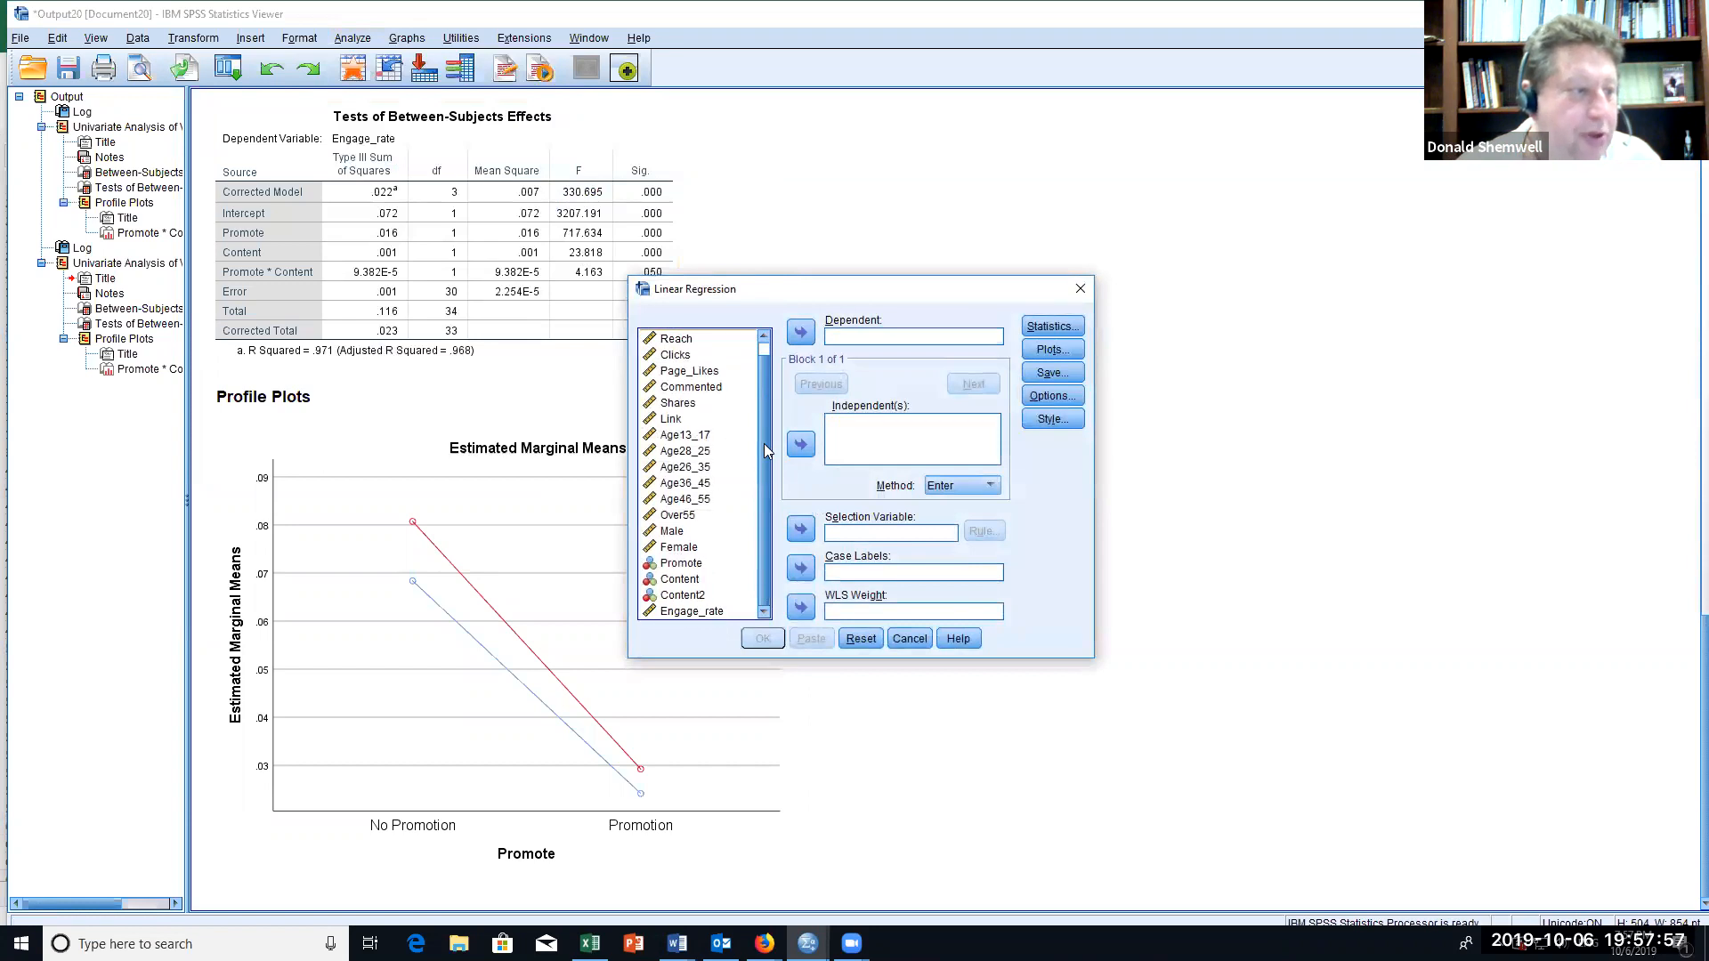
click(688, 611)
click(801, 331)
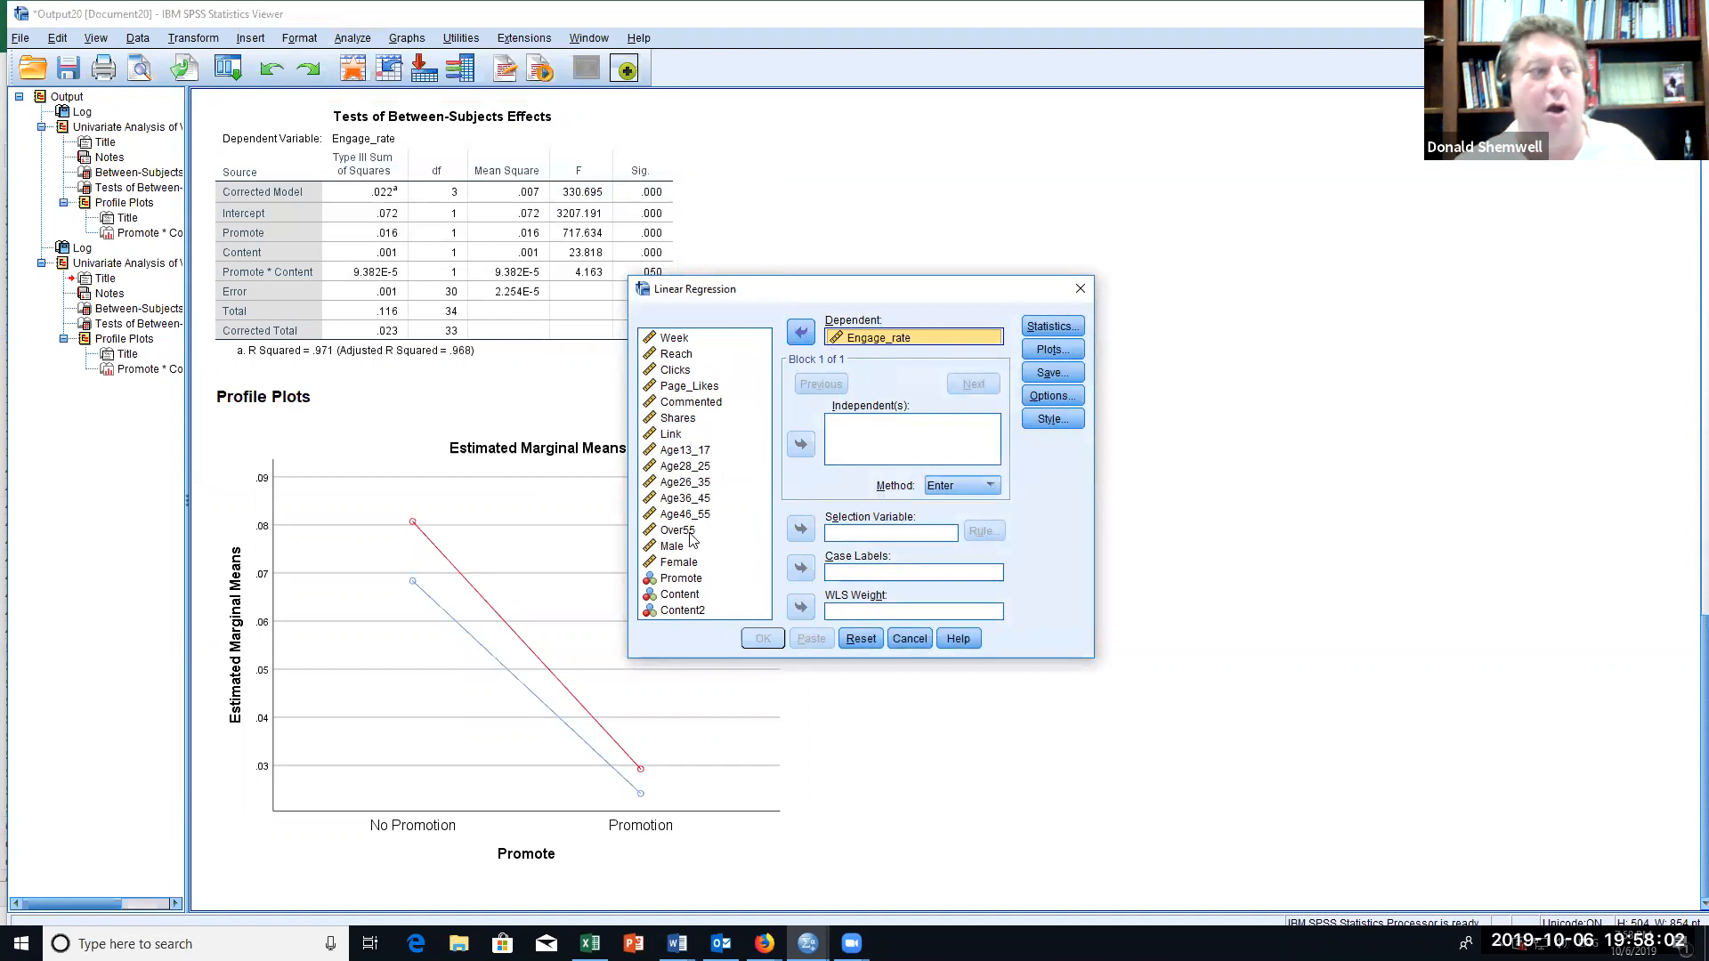
Step: Add Female, Age28_25 and Age13_17 as independent variables of the linear regression
click(669, 452)
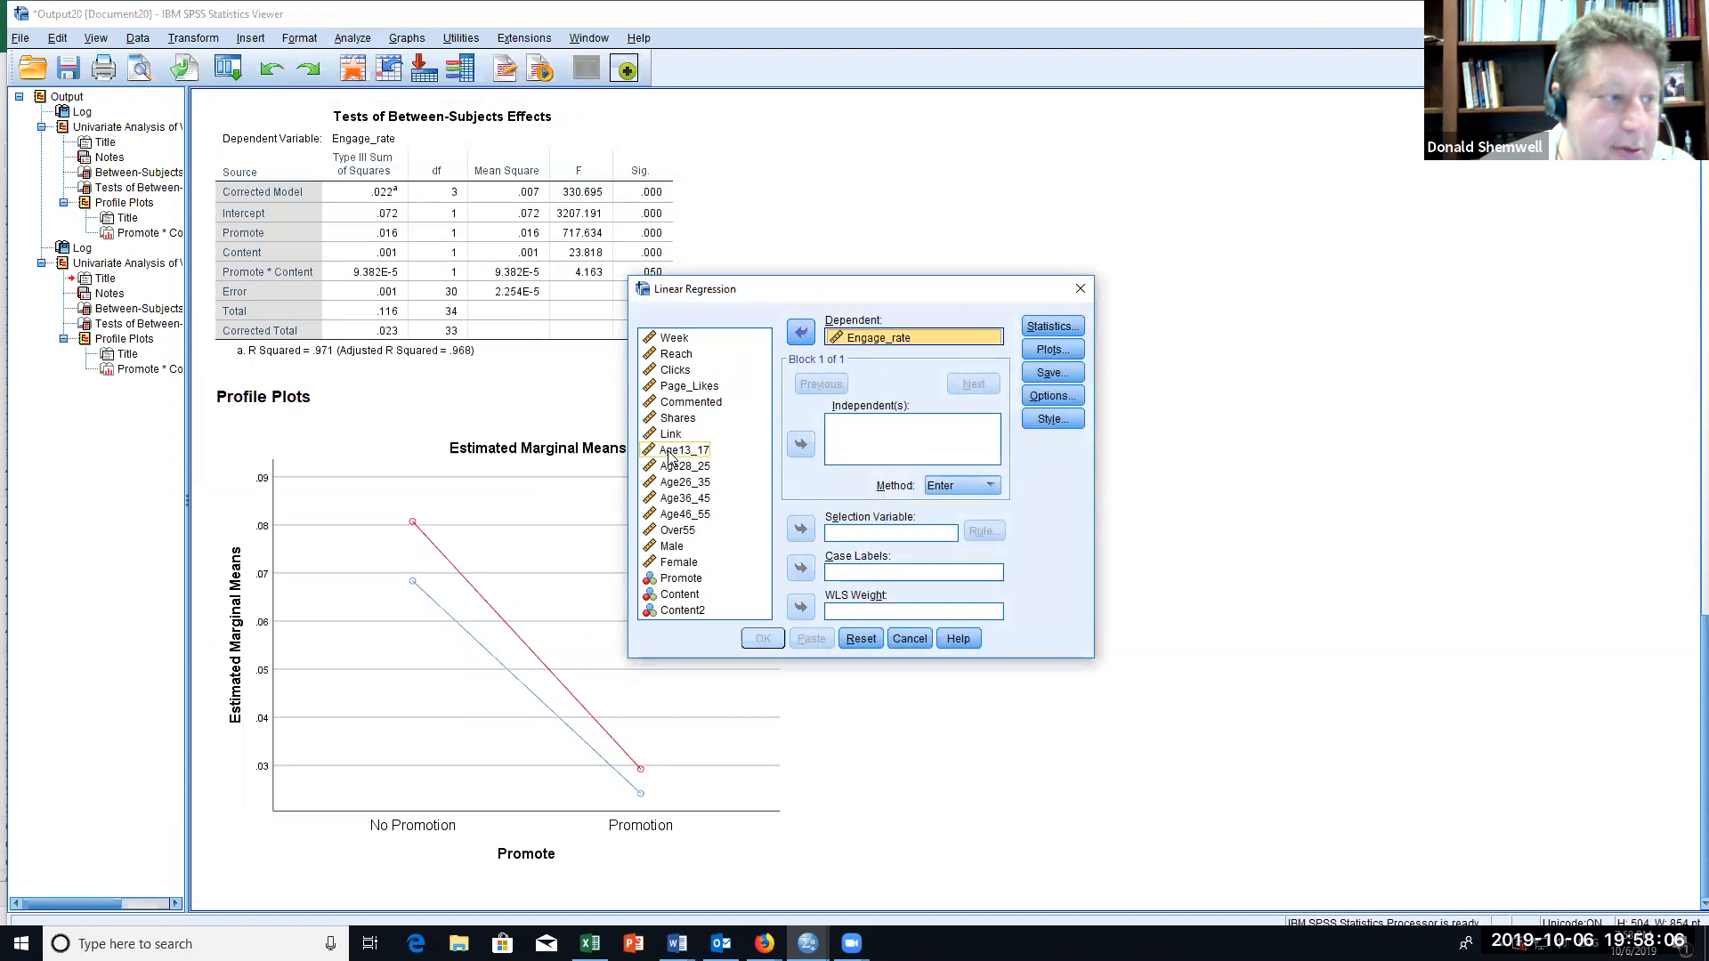
click(669, 452)
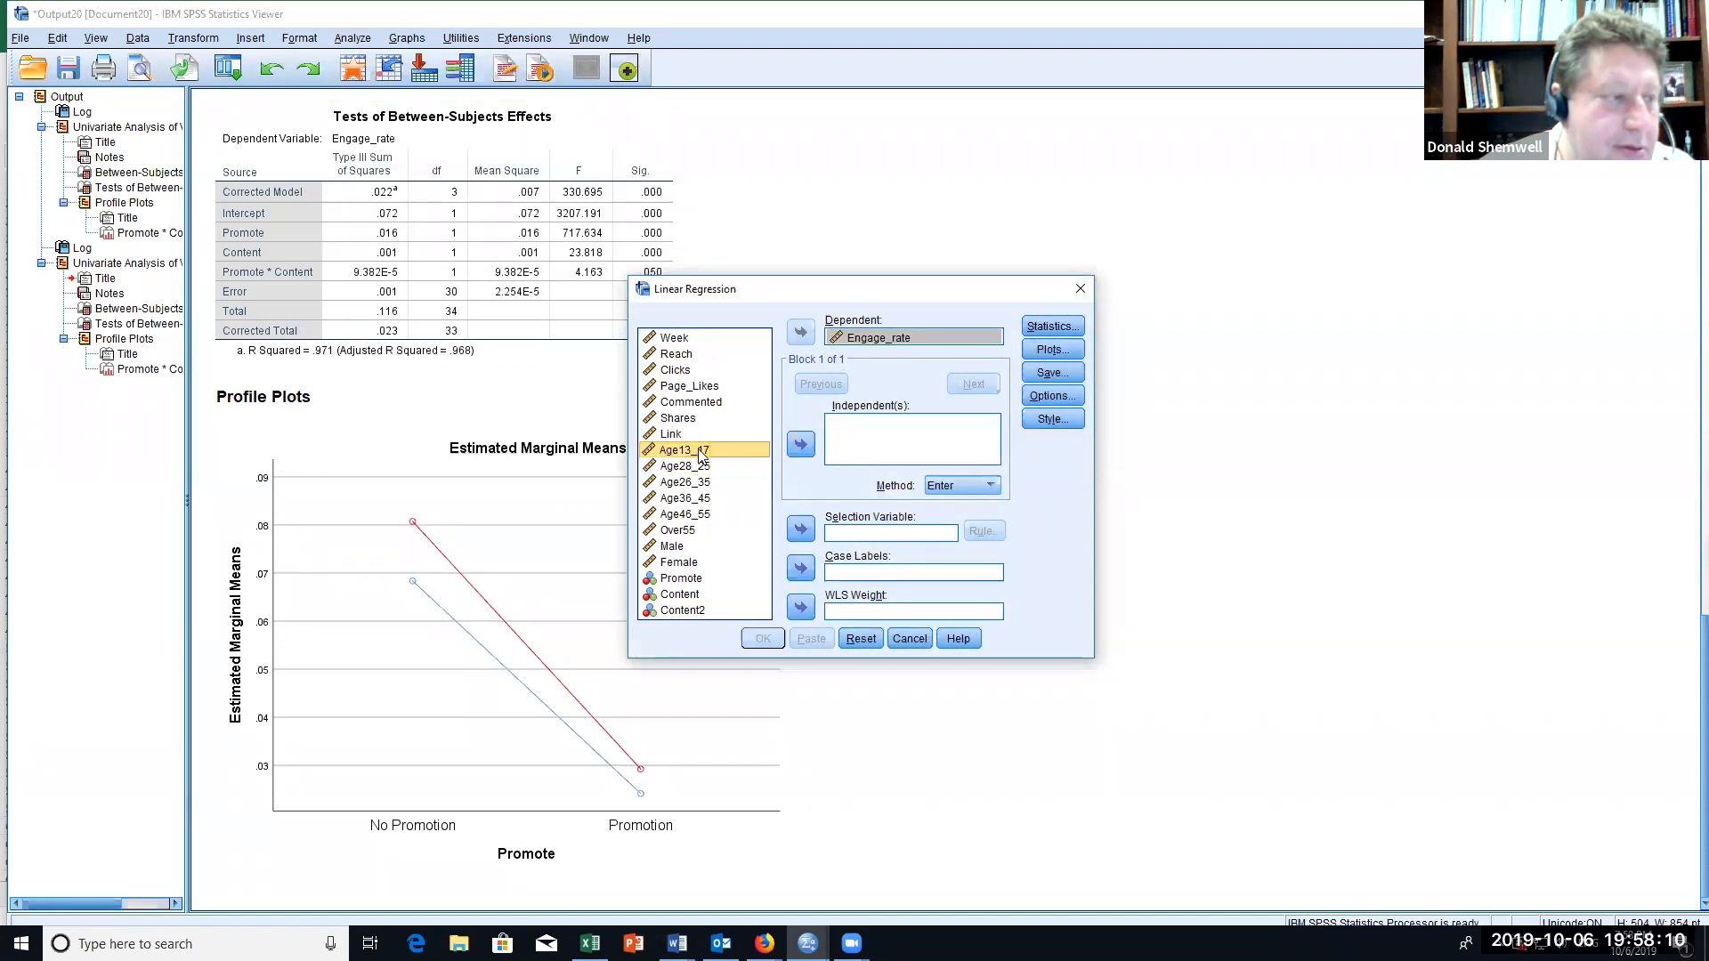
click(677, 564)
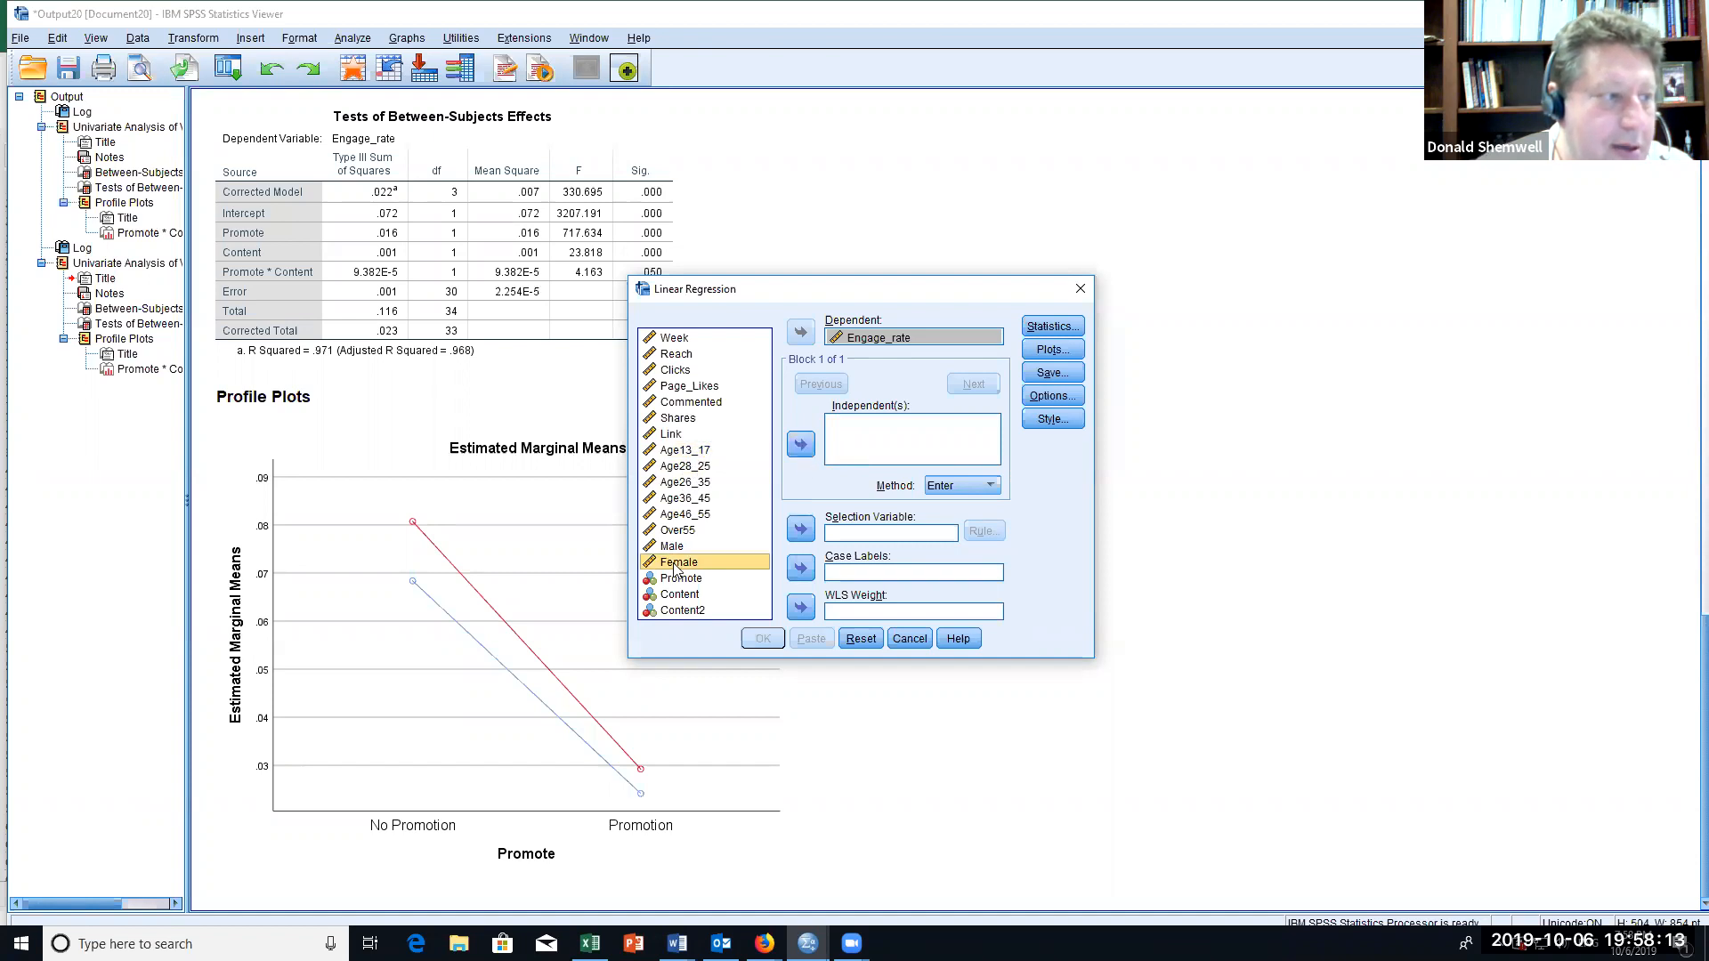
click(800, 444)
click(678, 467)
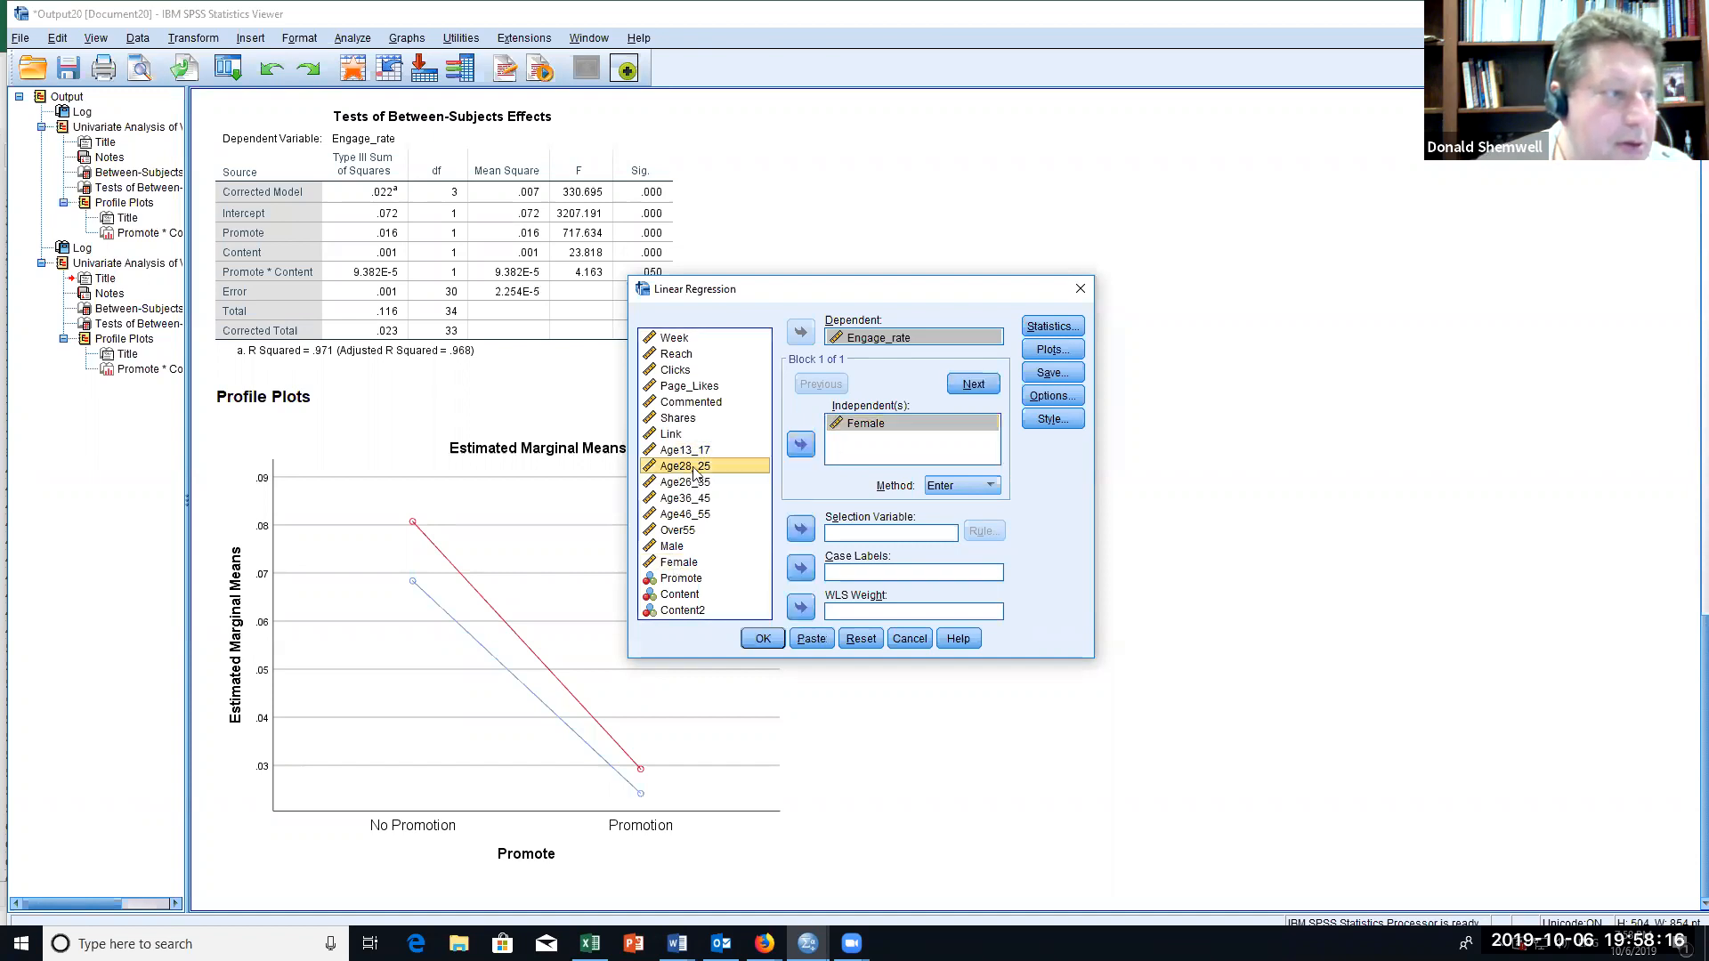
click(801, 446)
click(687, 451)
click(799, 448)
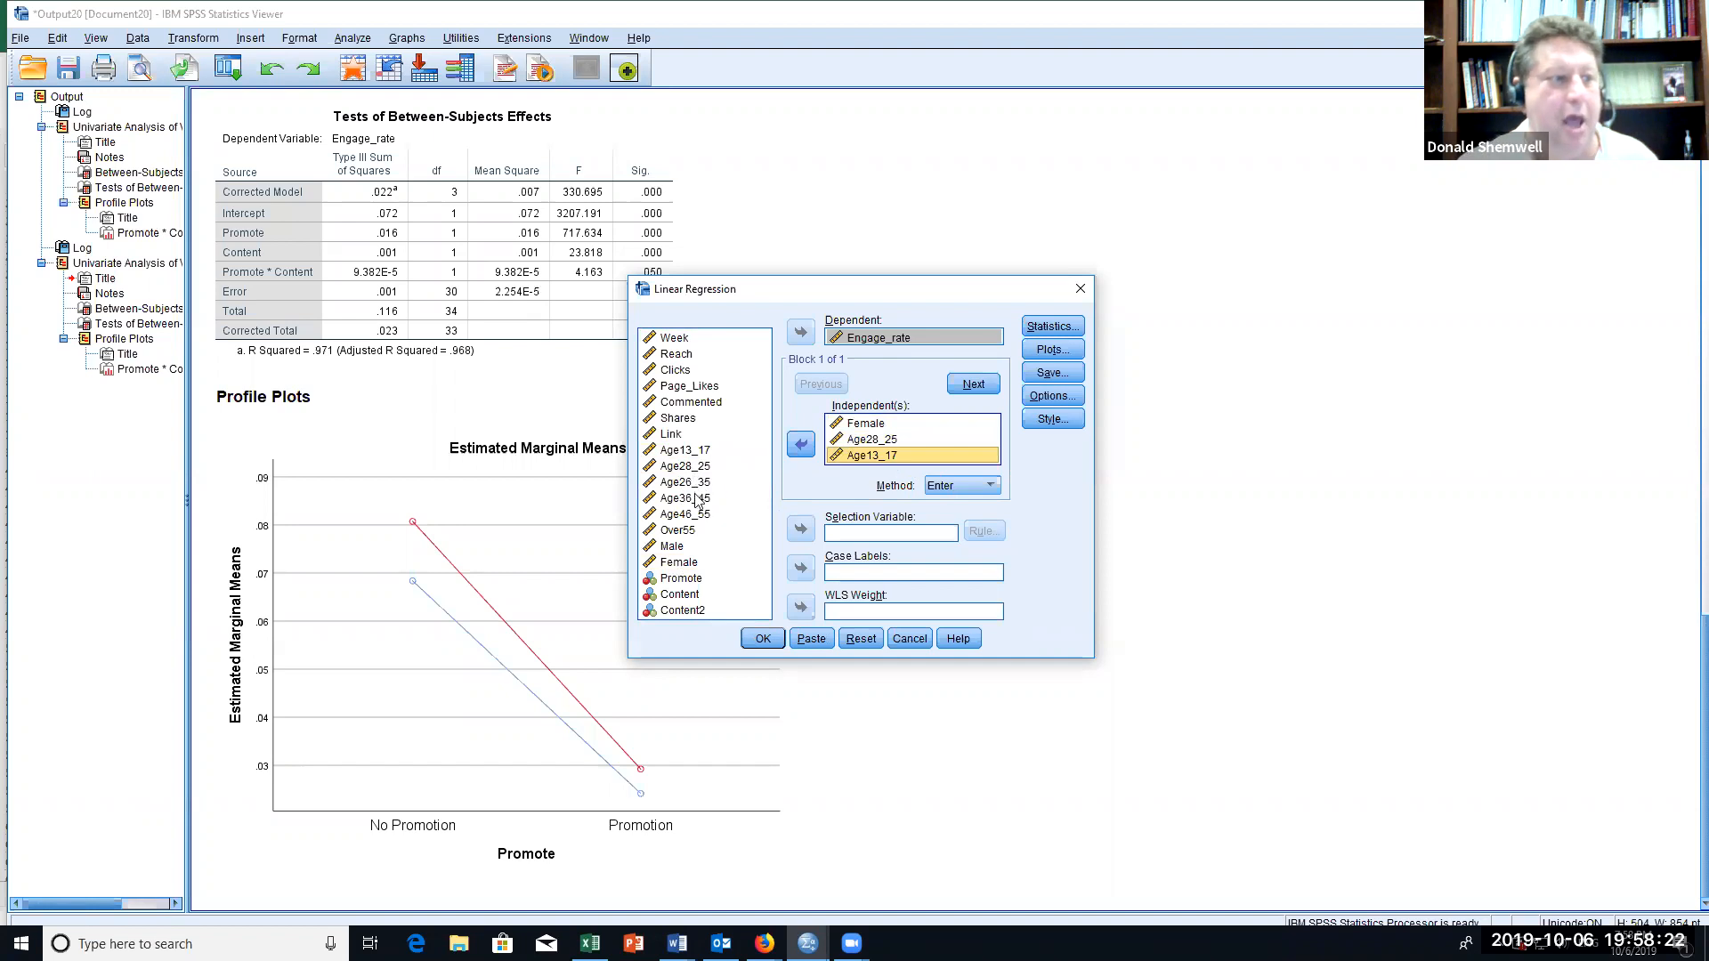
Step: Add Over55 as a further independent variable and run the regression with the Enter method
click(679, 531)
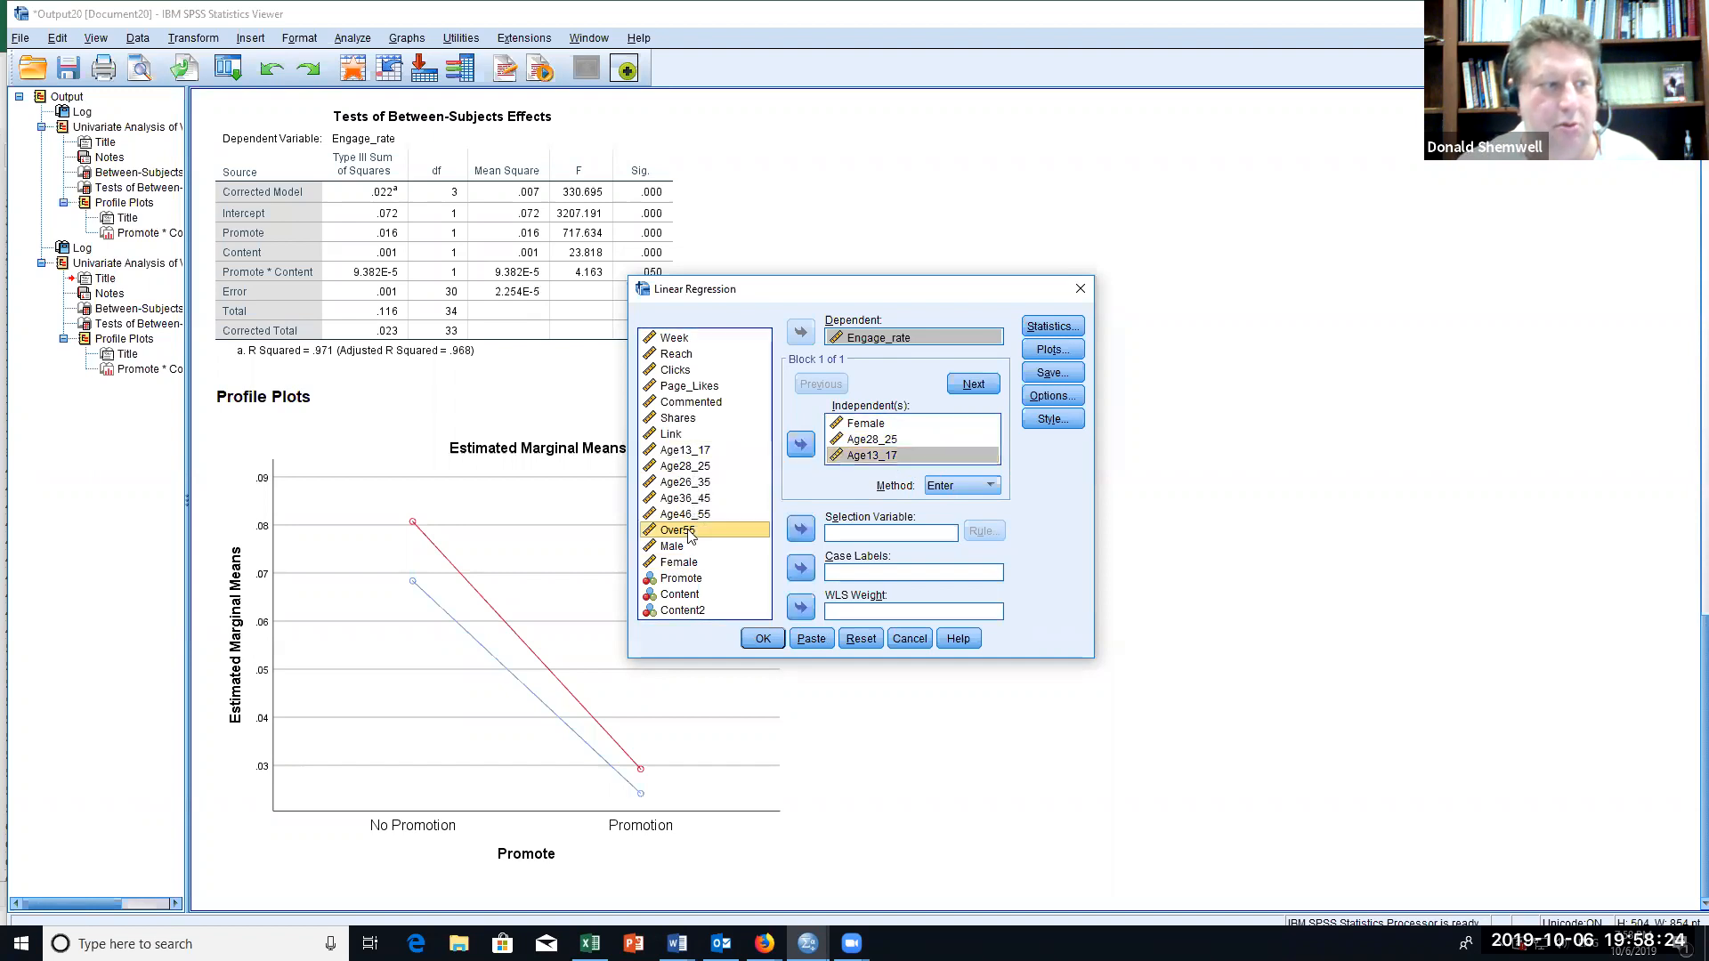
click(800, 444)
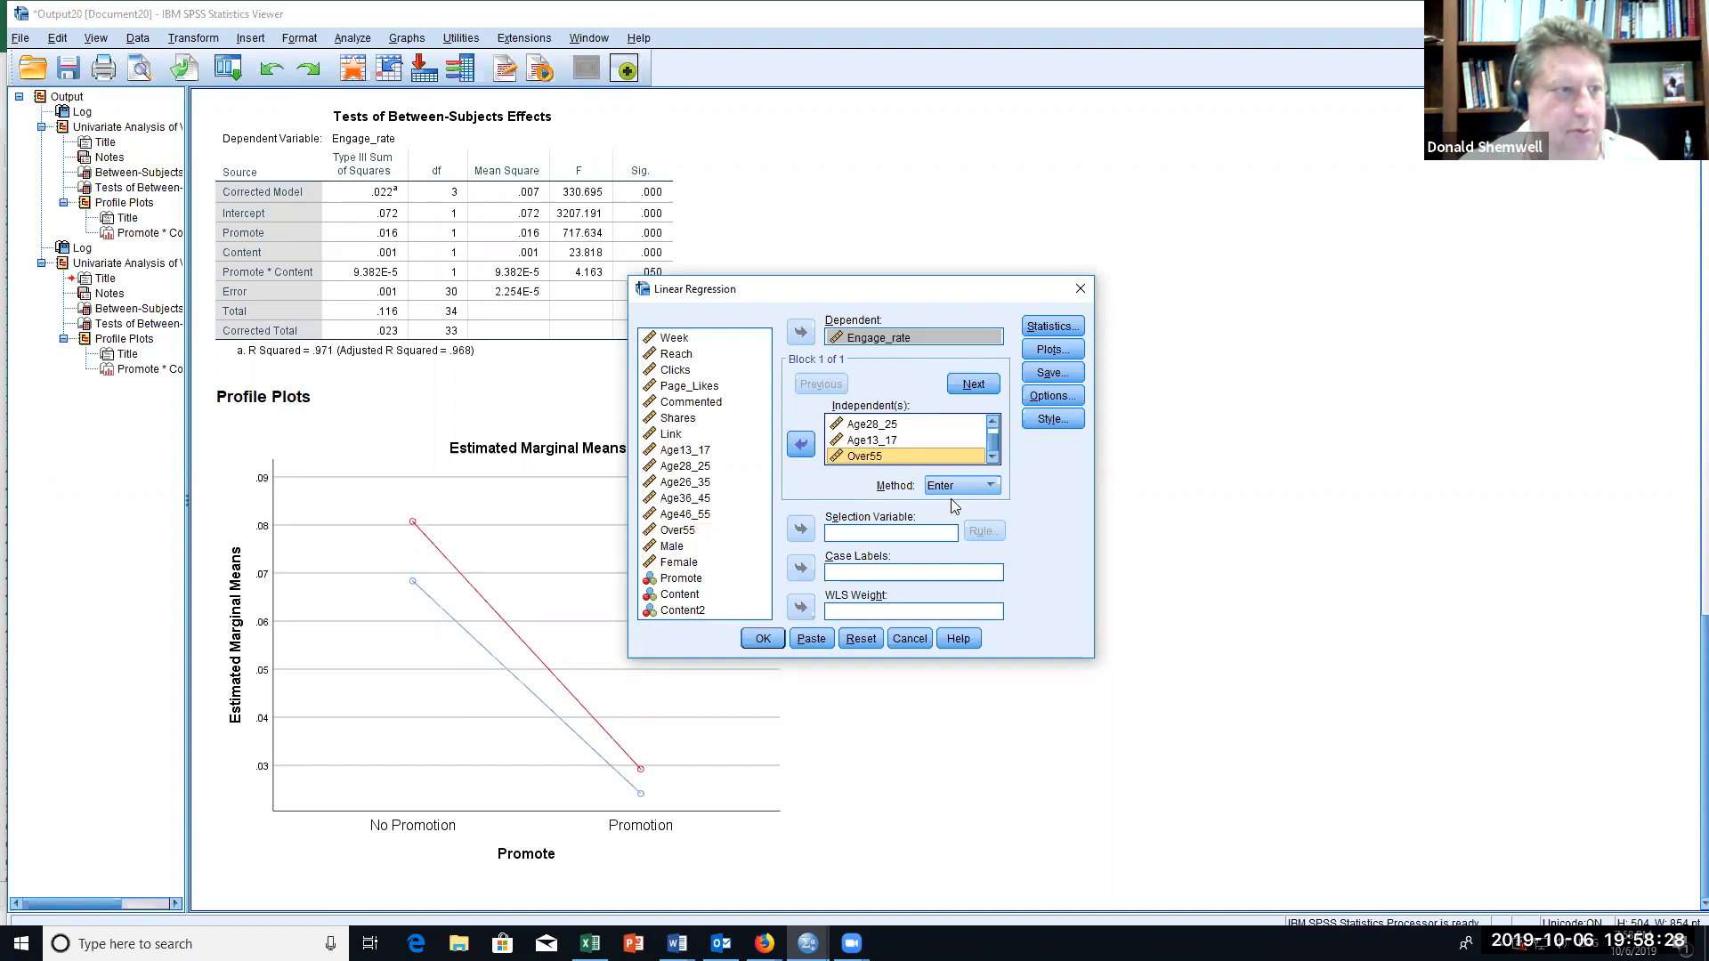
click(763, 639)
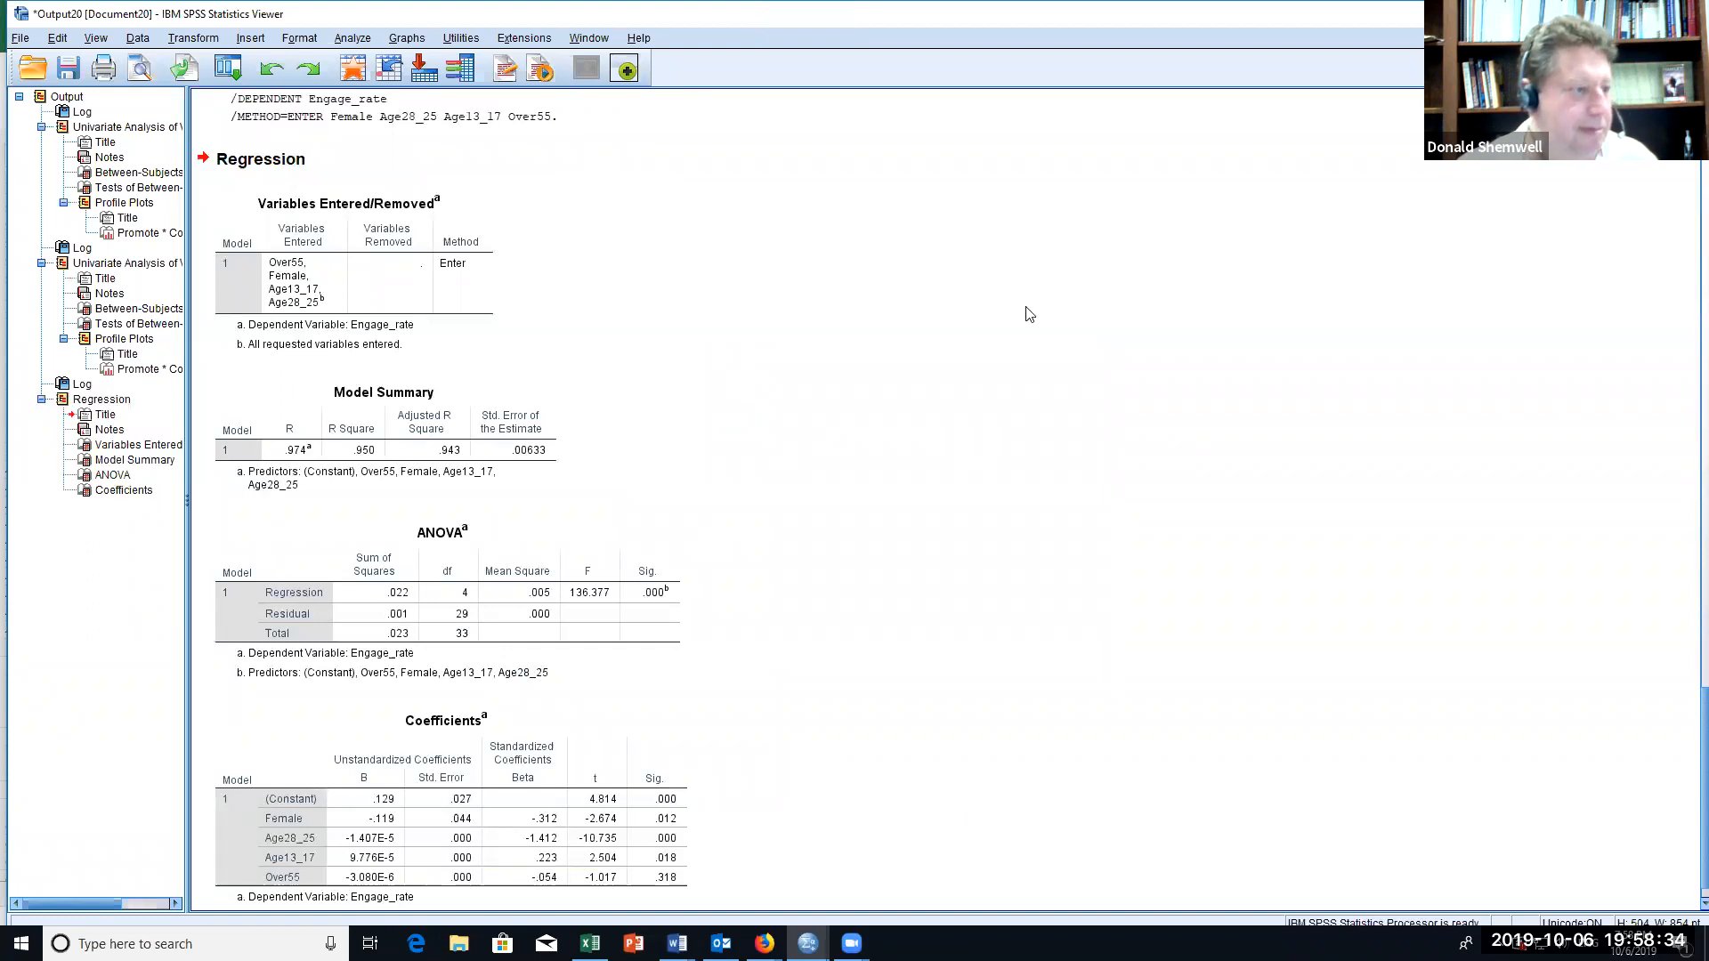
Step: Examine the regression's Coefficients table, checking the significance and coefficients of Female, Age28_25, Age13_17 and Over55
scroll(1026, 313, down, 1)
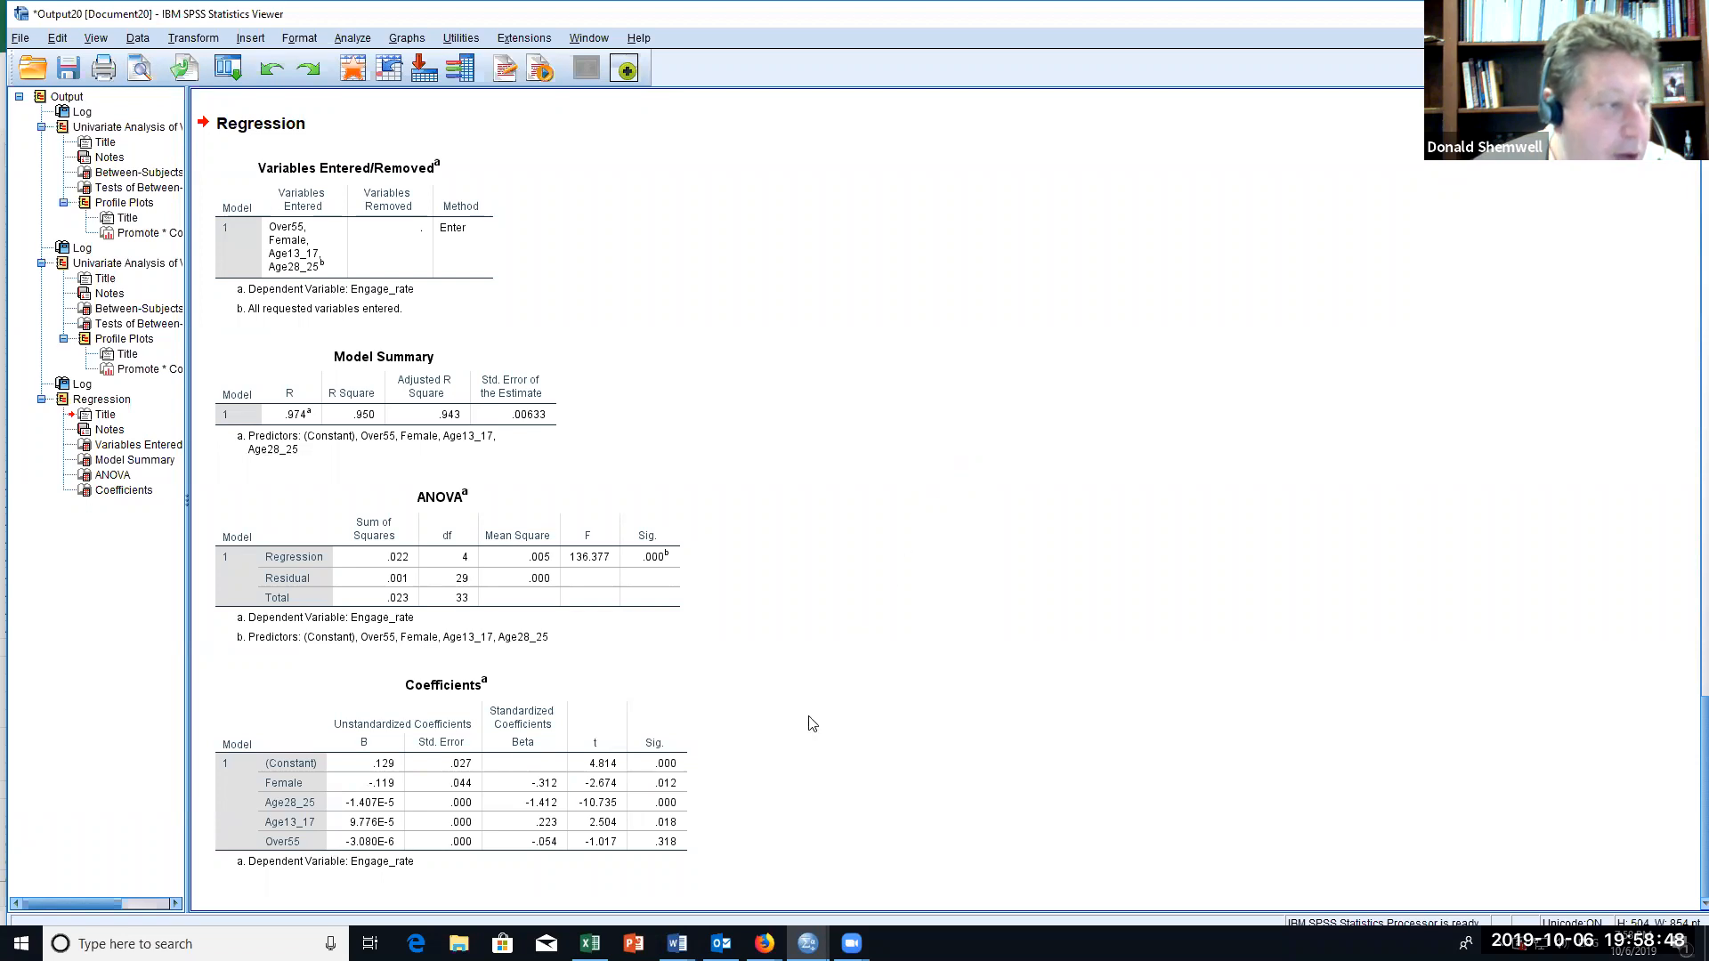
click(667, 792)
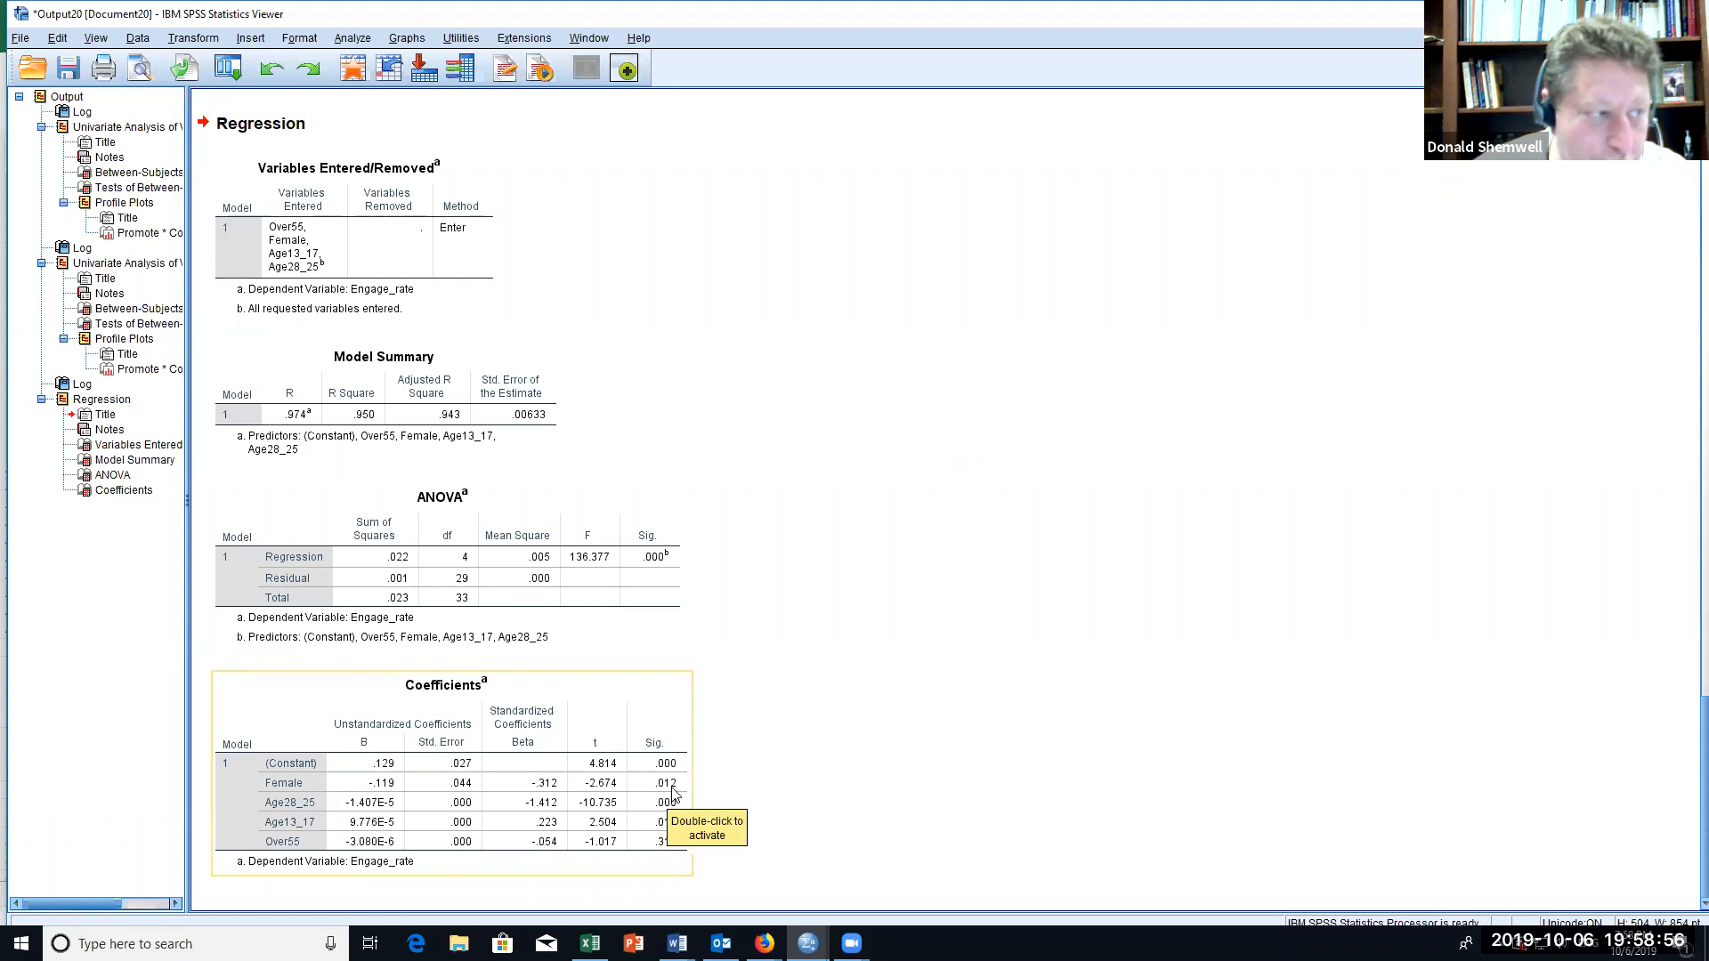
click(765, 793)
click(681, 832)
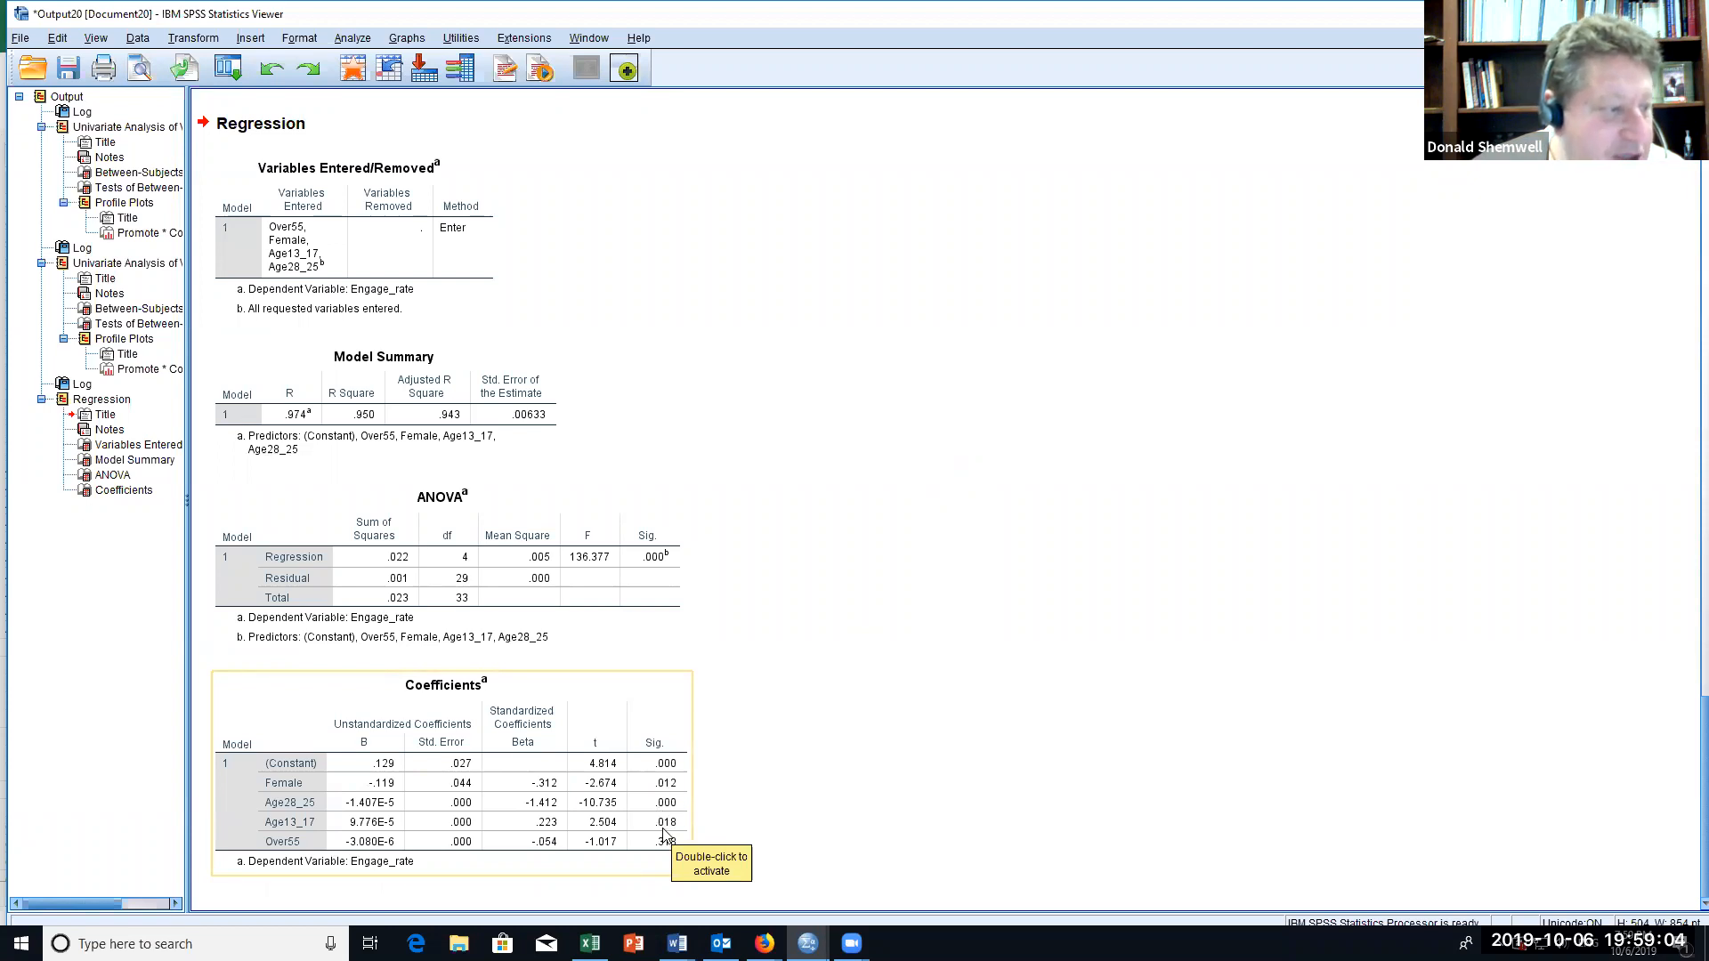
click(738, 837)
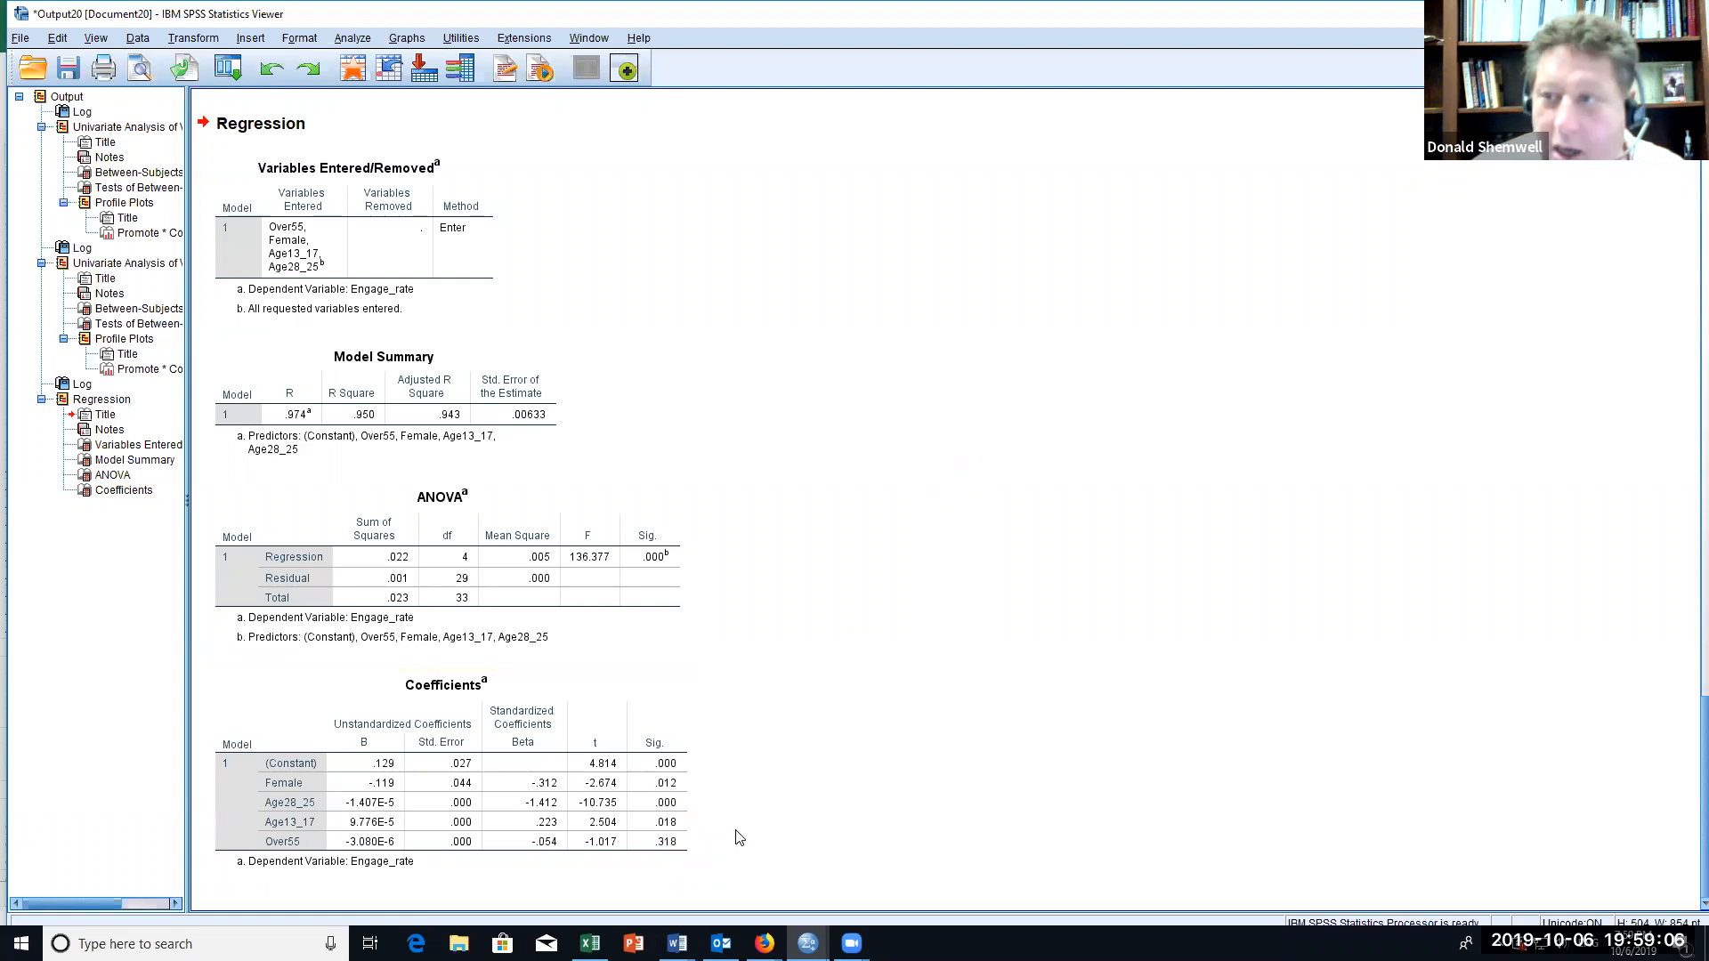
click(629, 846)
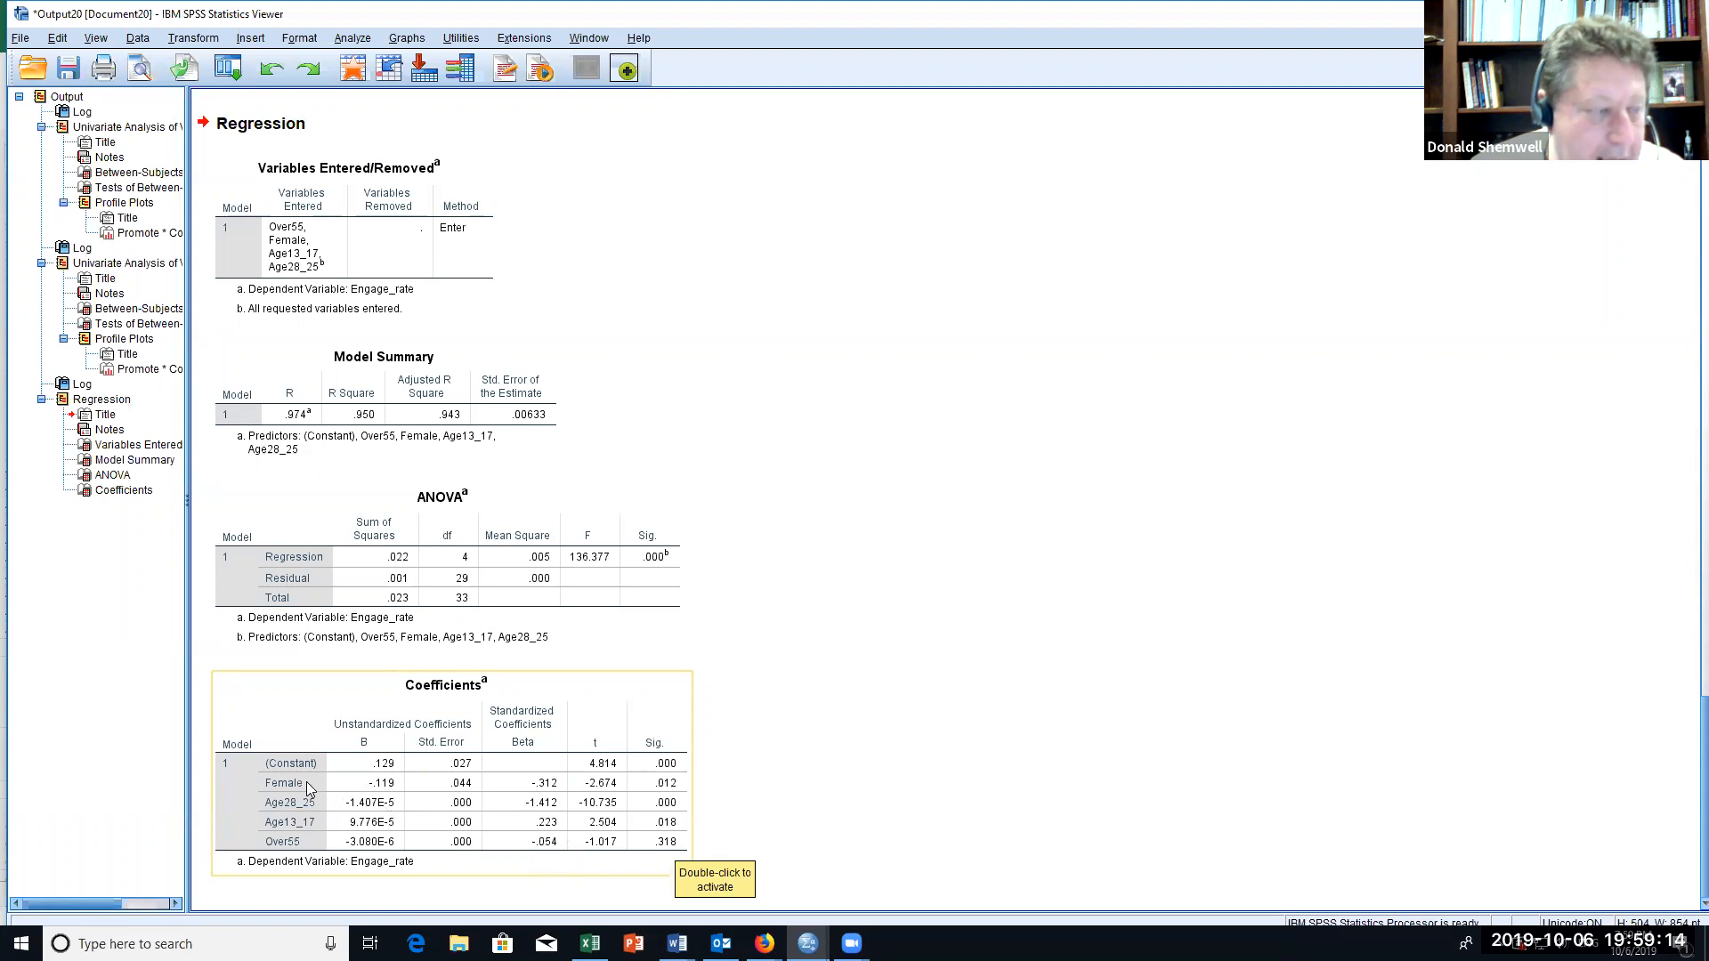
click(697, 822)
click(457, 824)
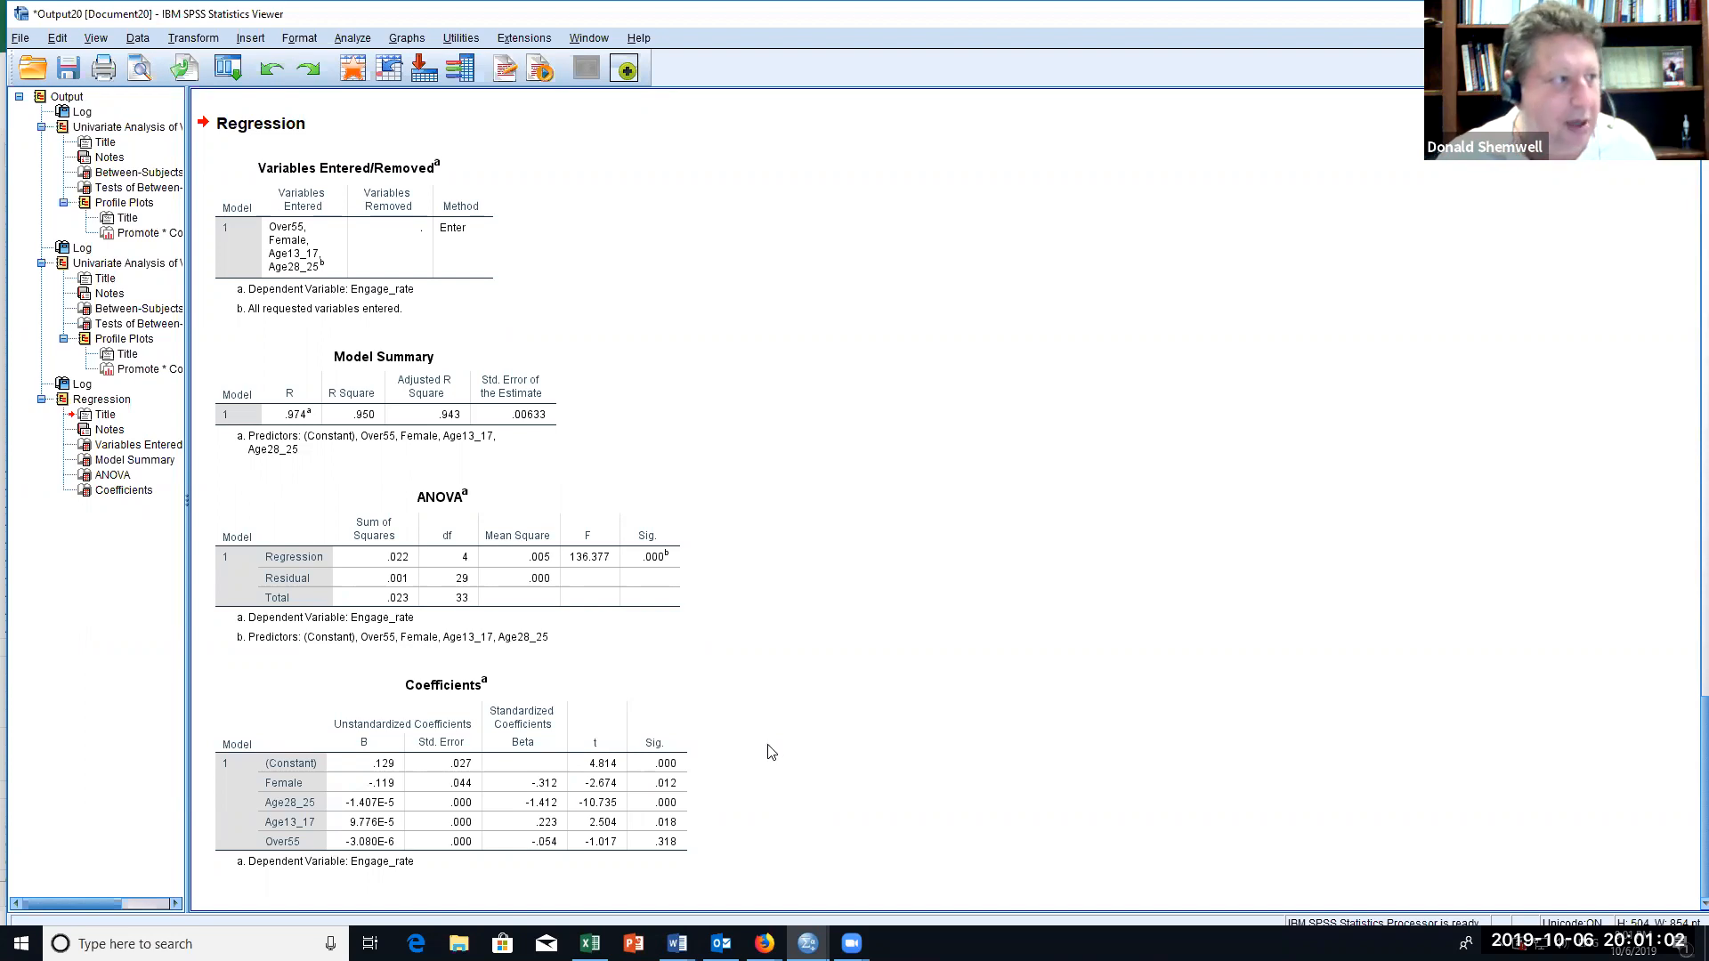
Step: Compare the Promote by Content profile plot for Reach with the one for Engage_rate
scroll(777, 748, up, 10)
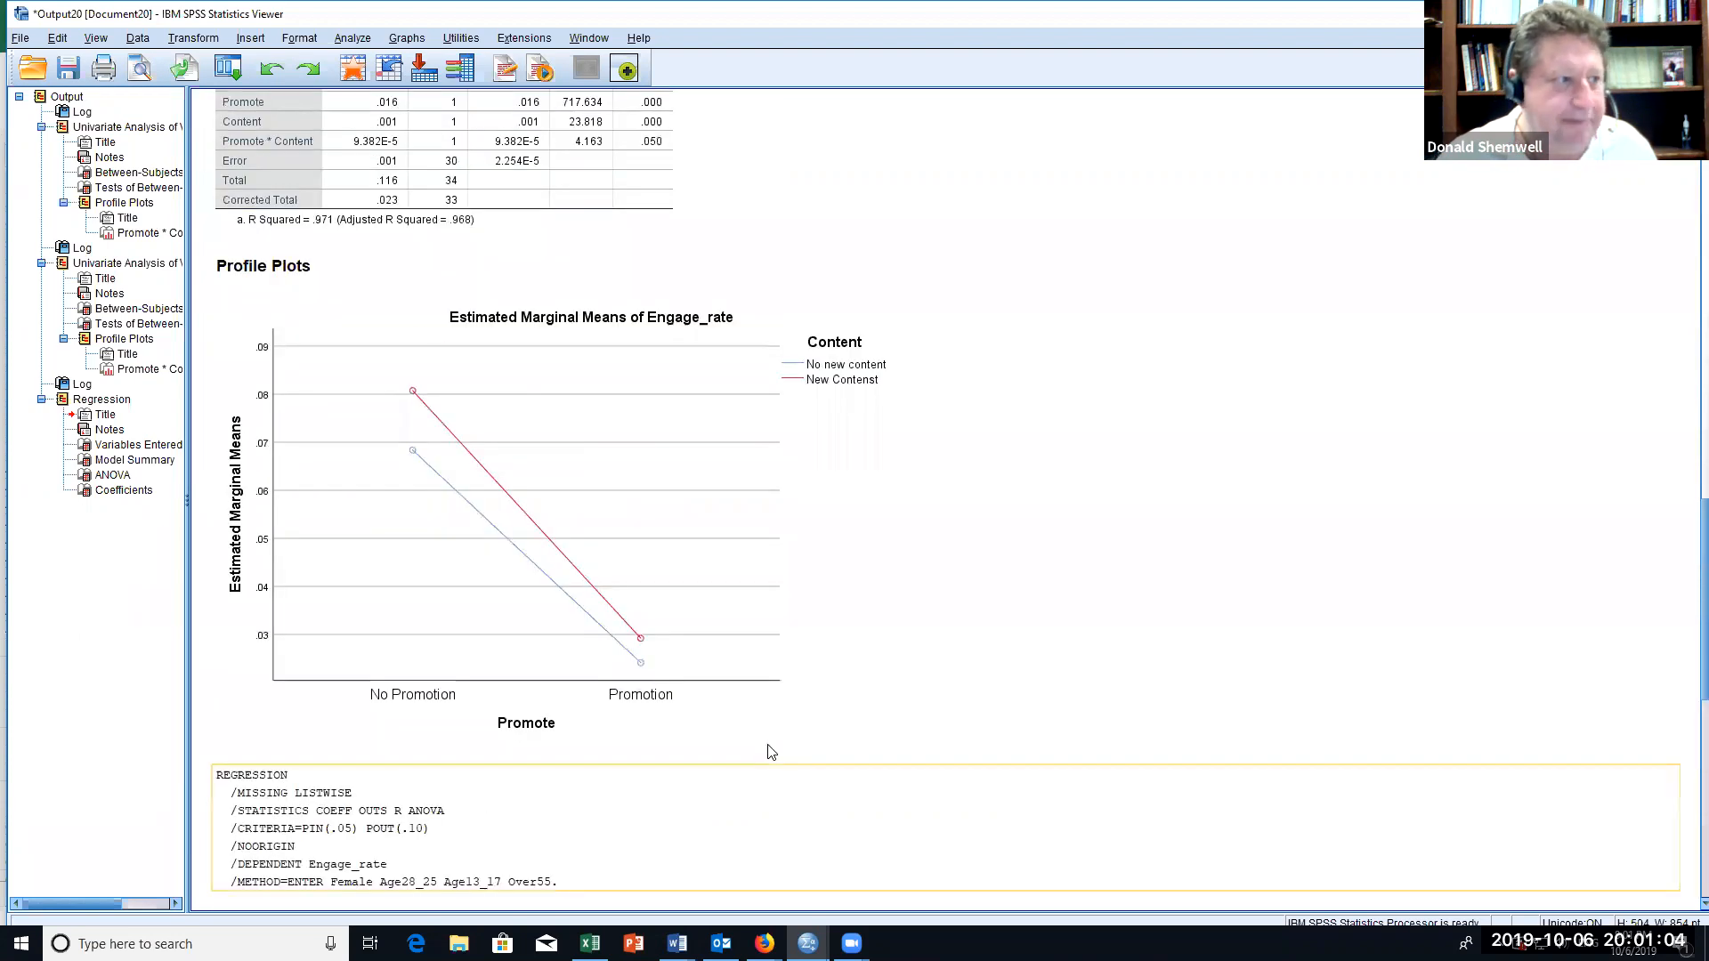
scroll(771, 752, up, 15)
click(771, 752)
click(586, 552)
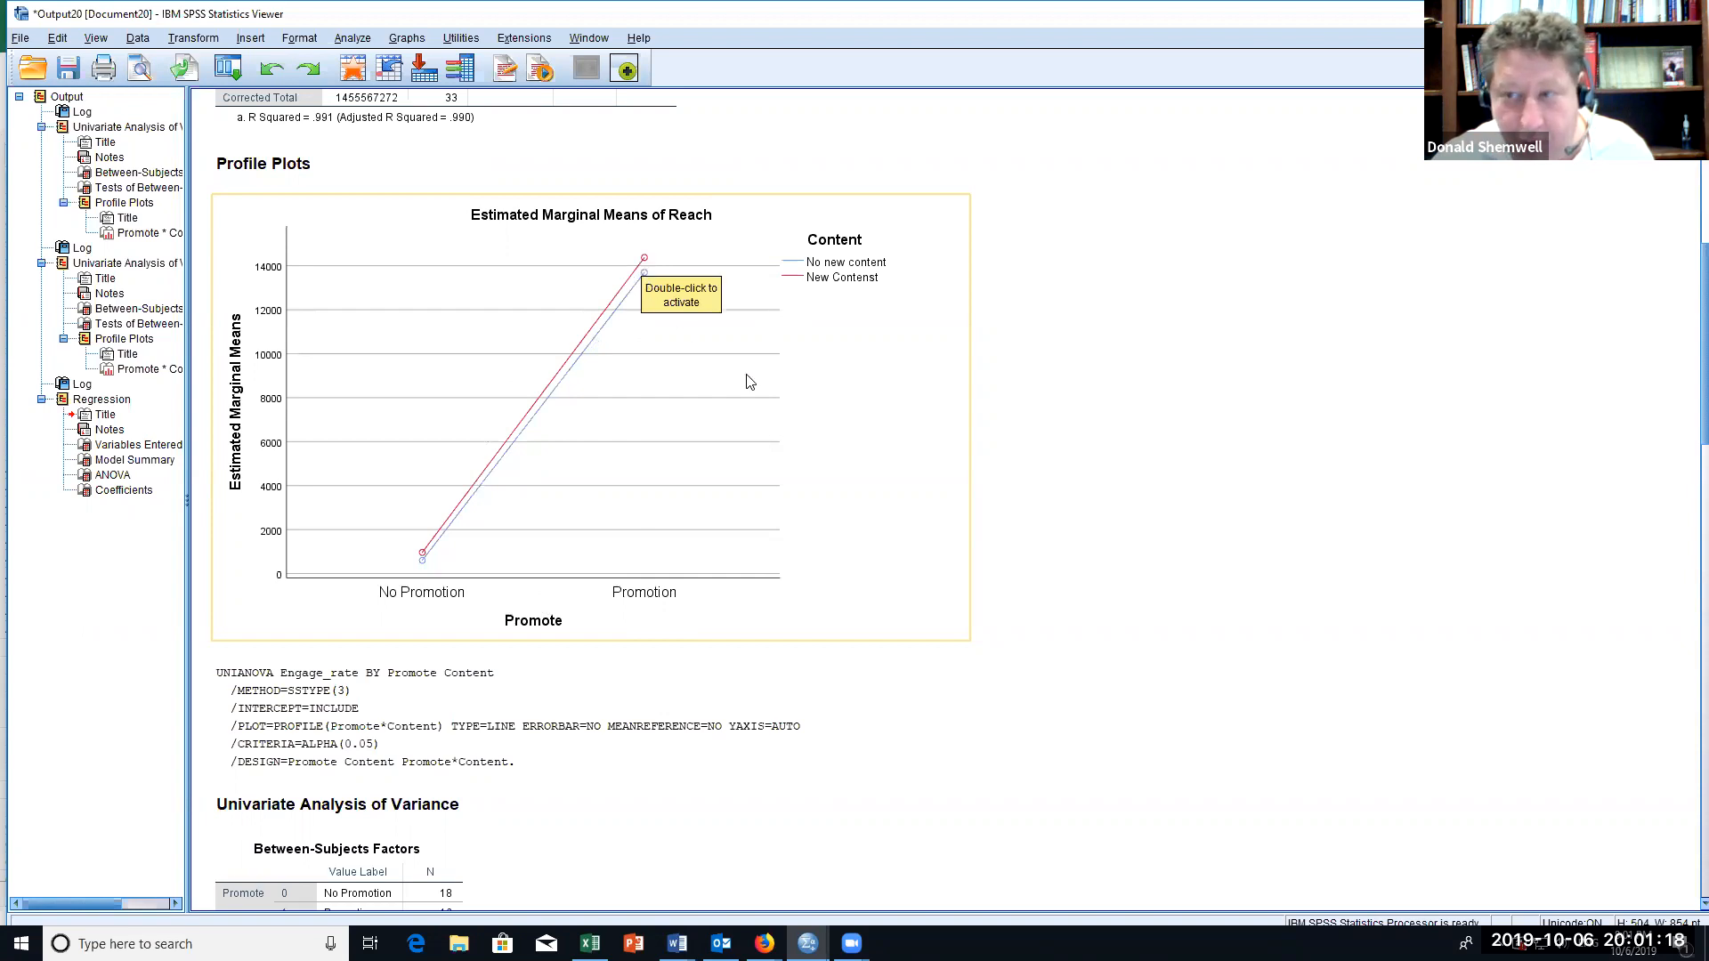
scroll(747, 381, down, 10)
scroll(748, 383, down, 4)
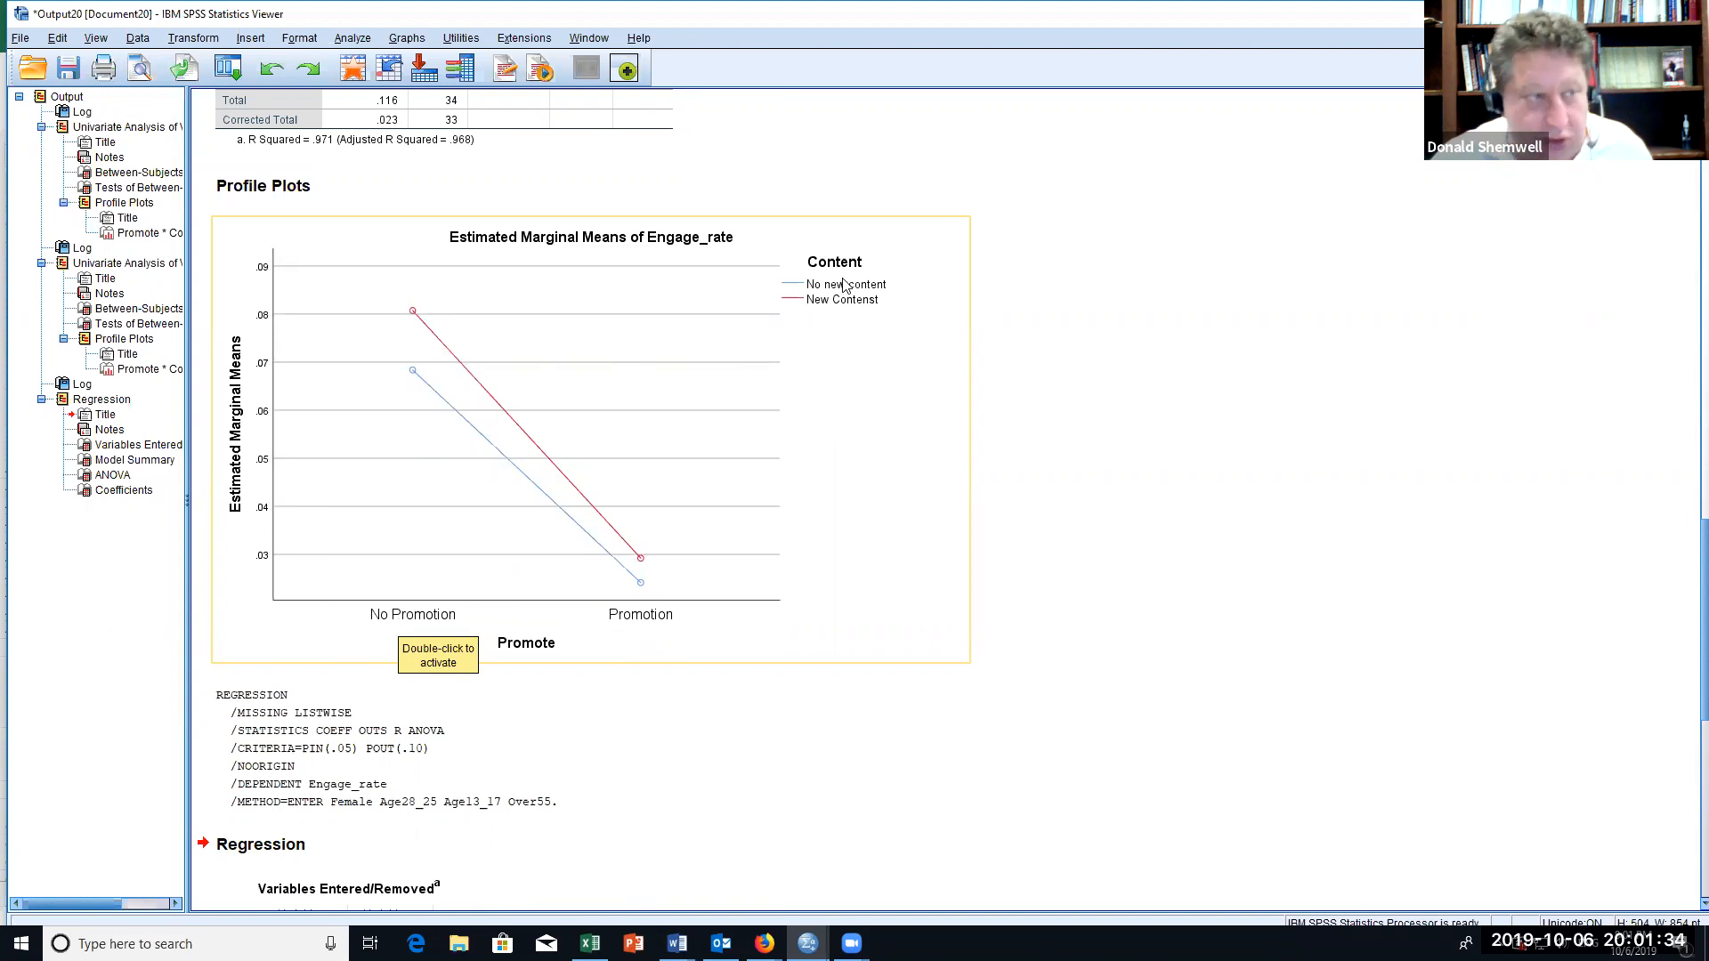
Step: Review the regression coefficients again and recheck the Engage_rate between-subjects effects table and profile plot
scroll(725, 509, down, 8)
scroll(726, 509, down, 1)
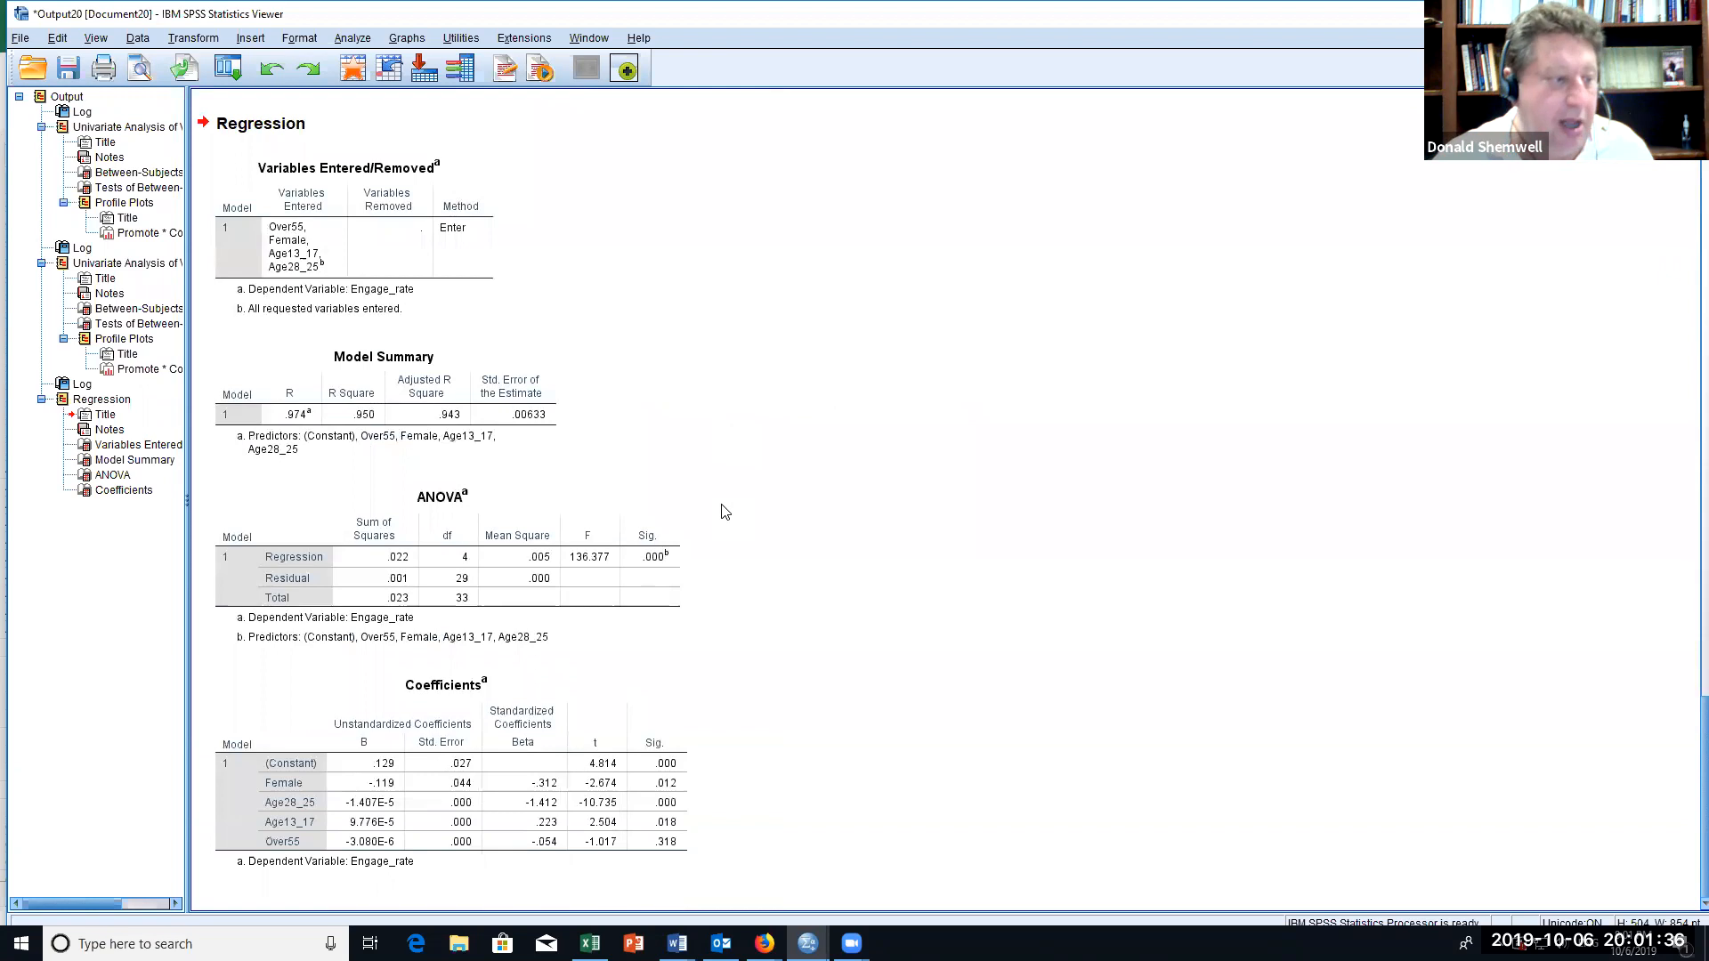
click(497, 841)
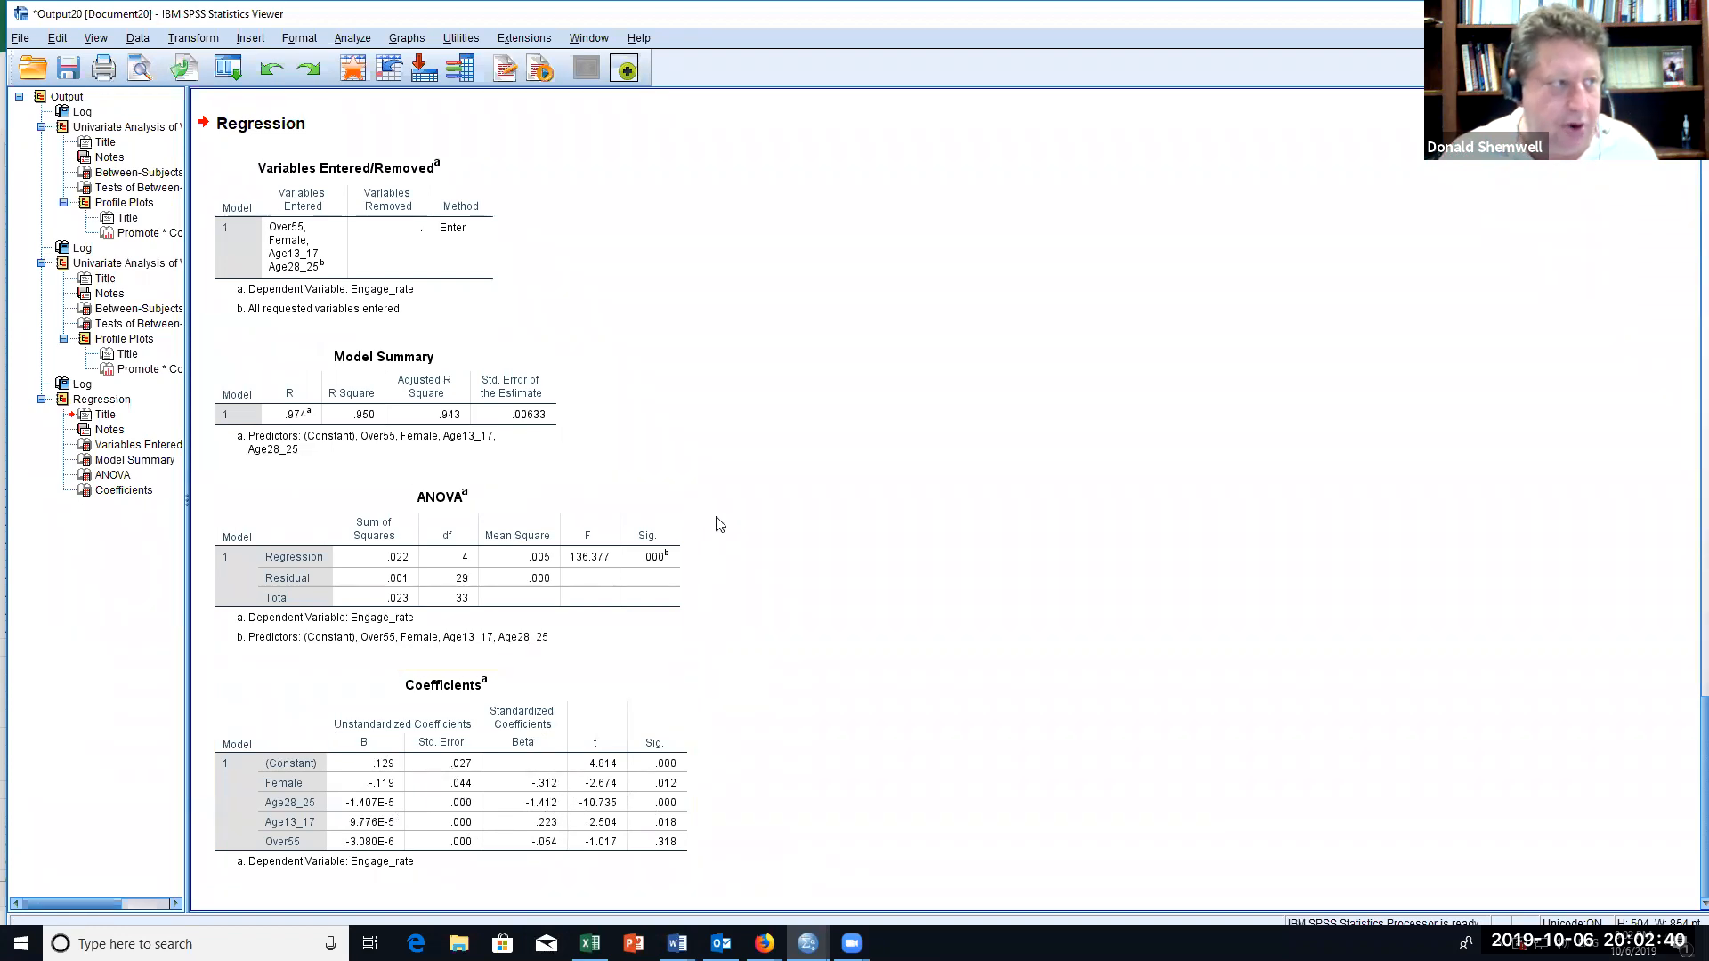
scroll(721, 525, up, 10)
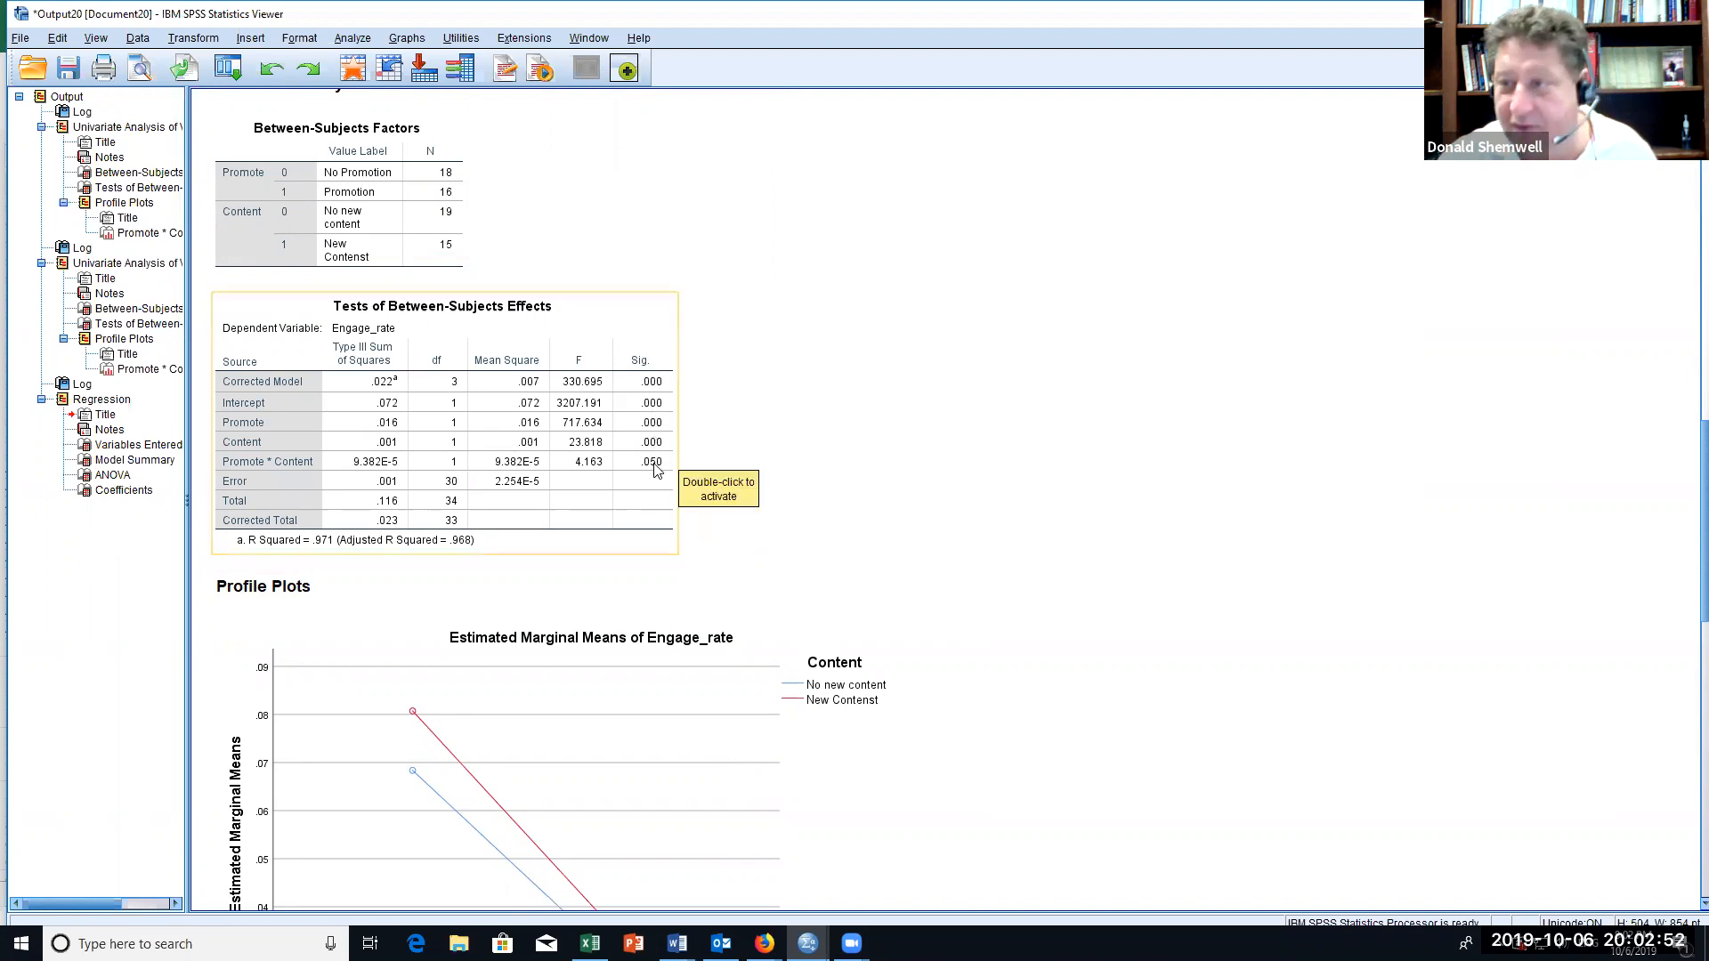
scroll(655, 469, down, 3)
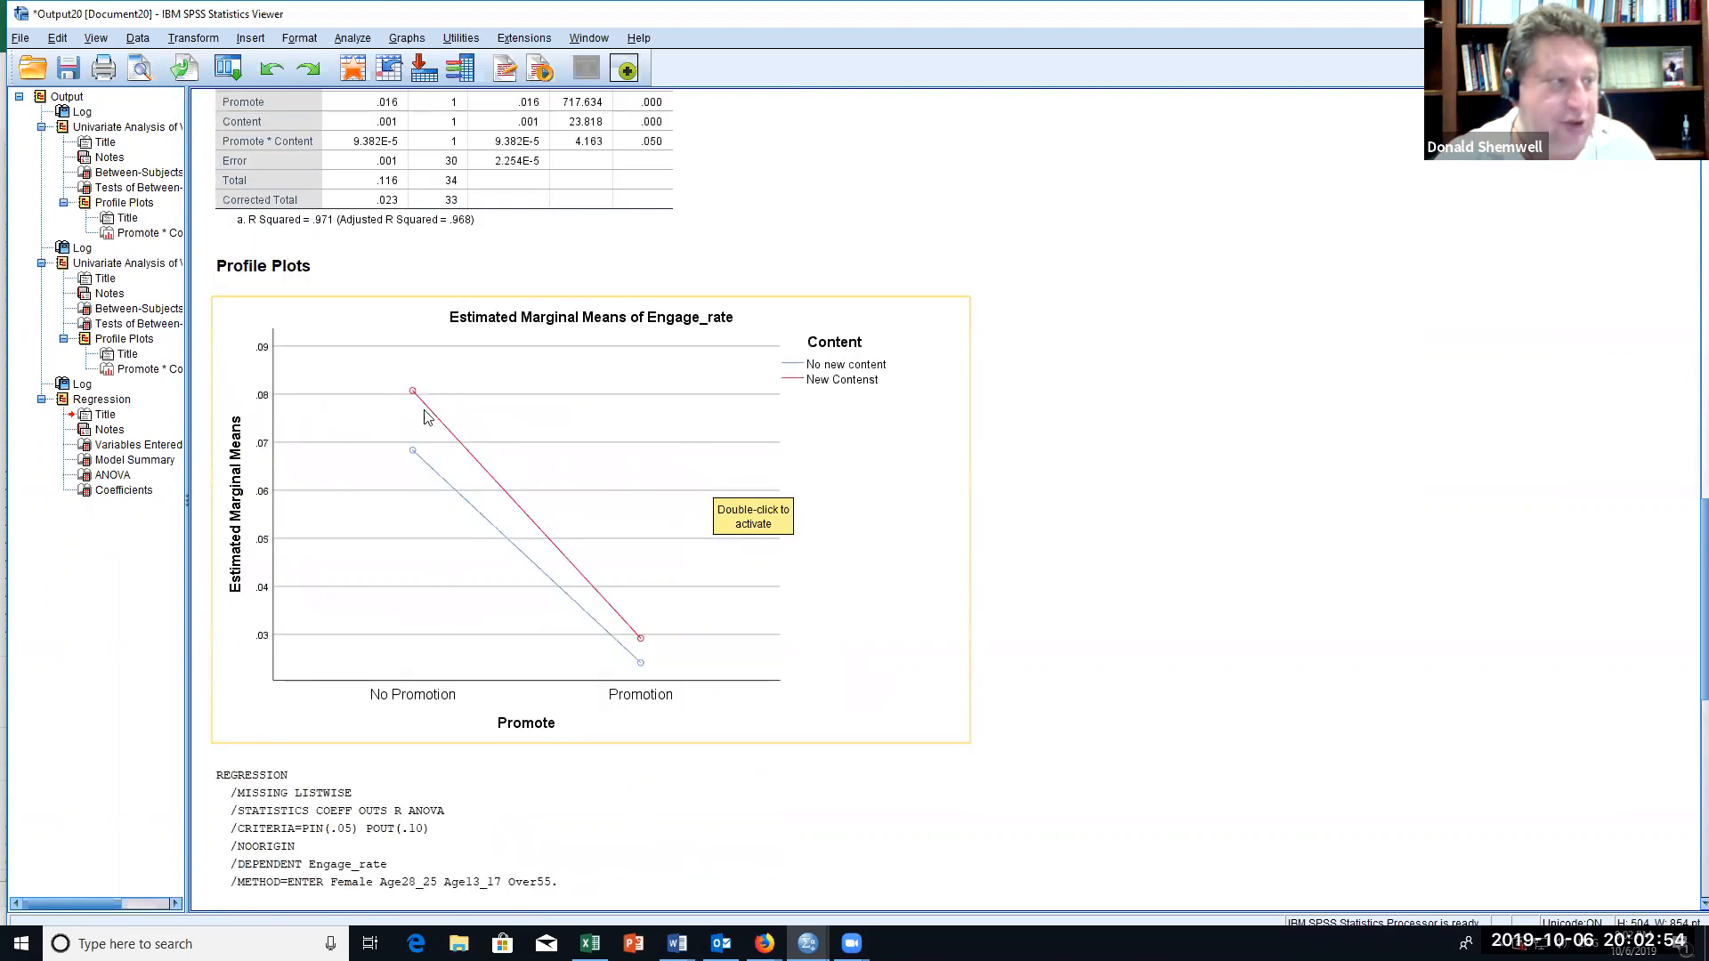